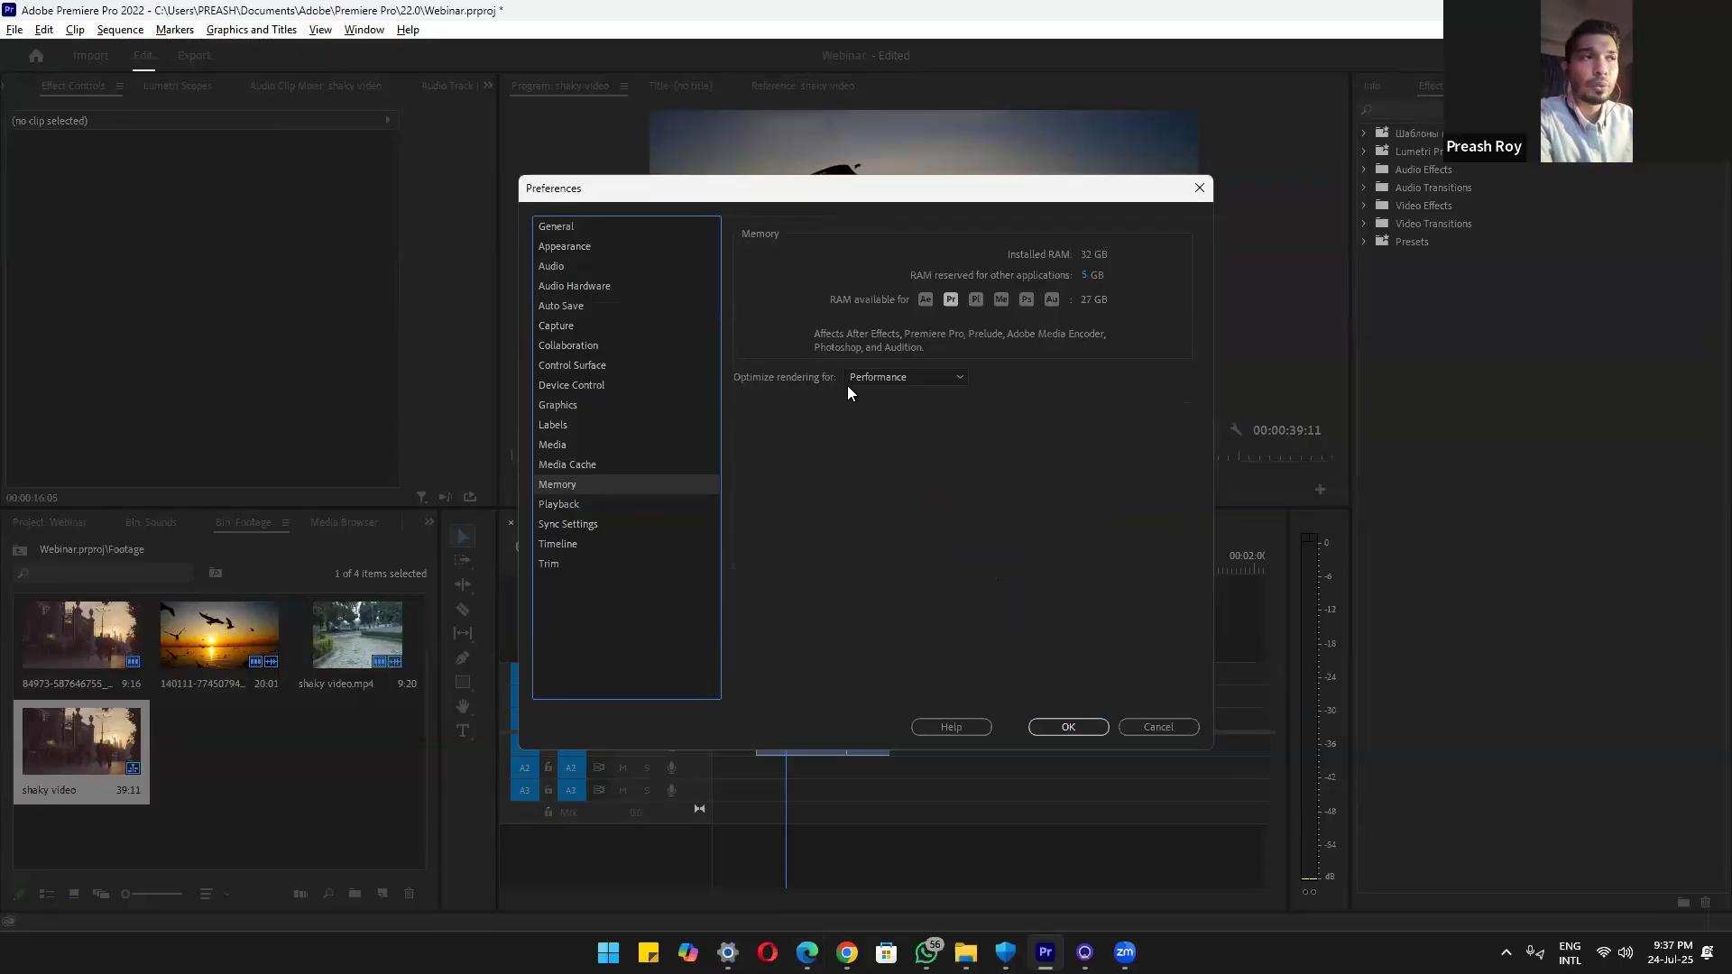
Examine the Memory preferences' rendering optimization choices and the Playback preferences, and close Preferences without saving
{"action": "left_click", "coordinate": [869, 375]}
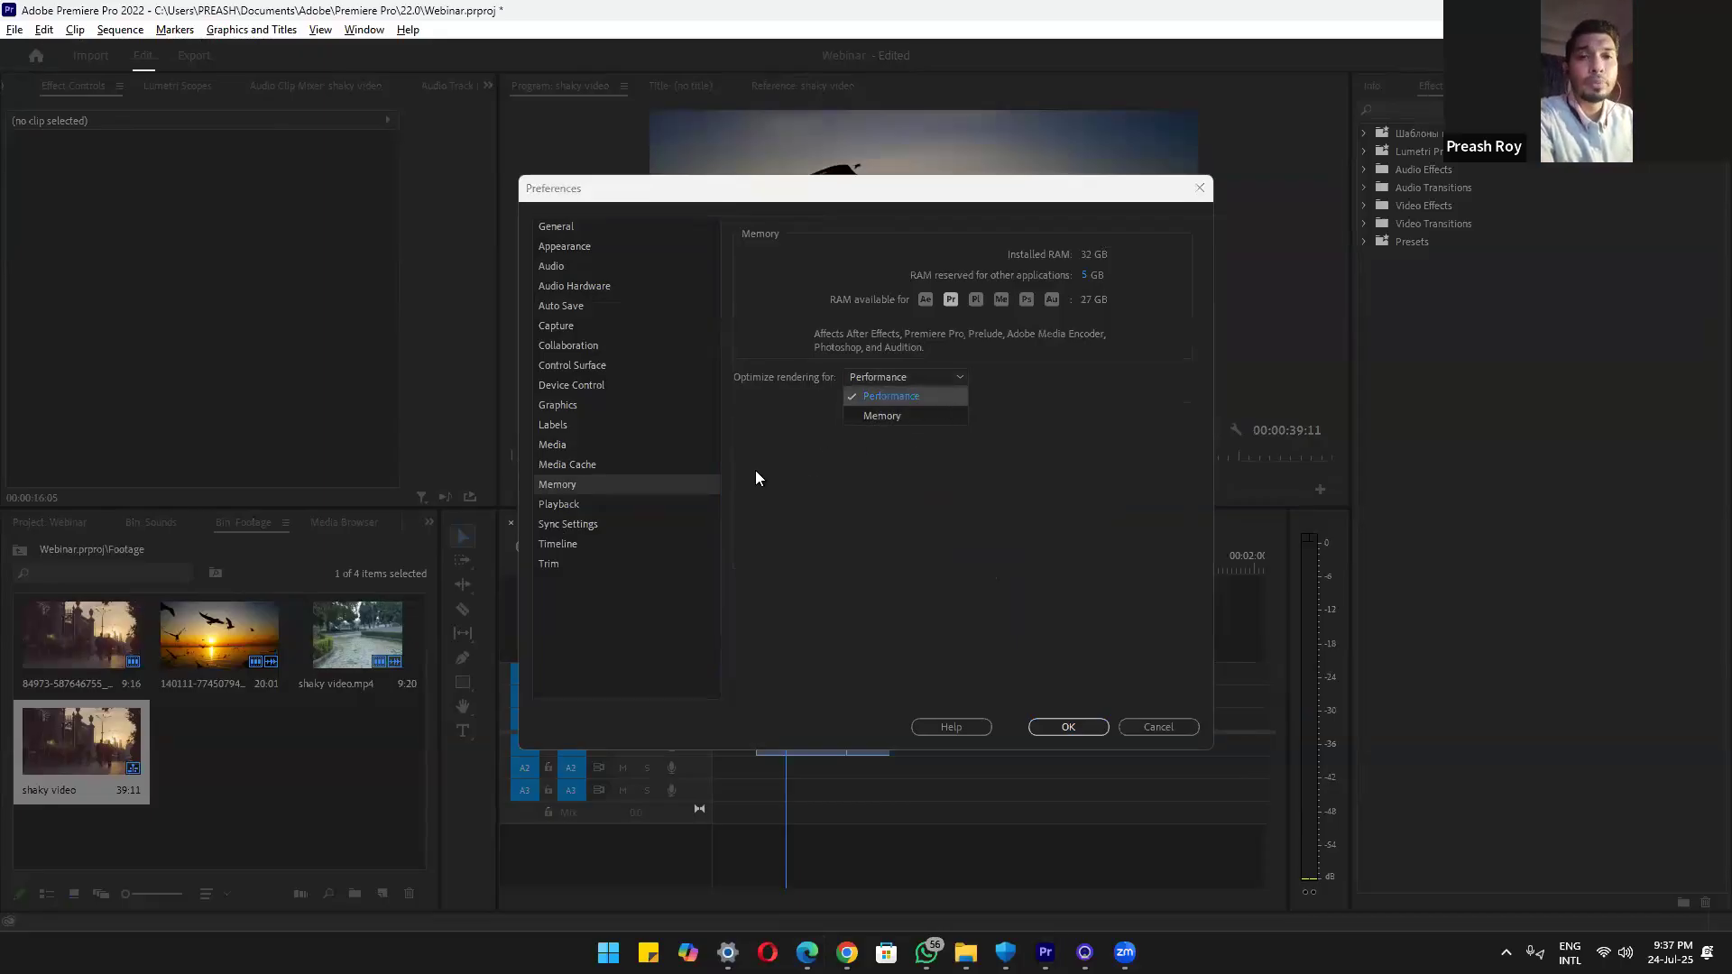
{"action": "left_click", "coordinate": [559, 505]}
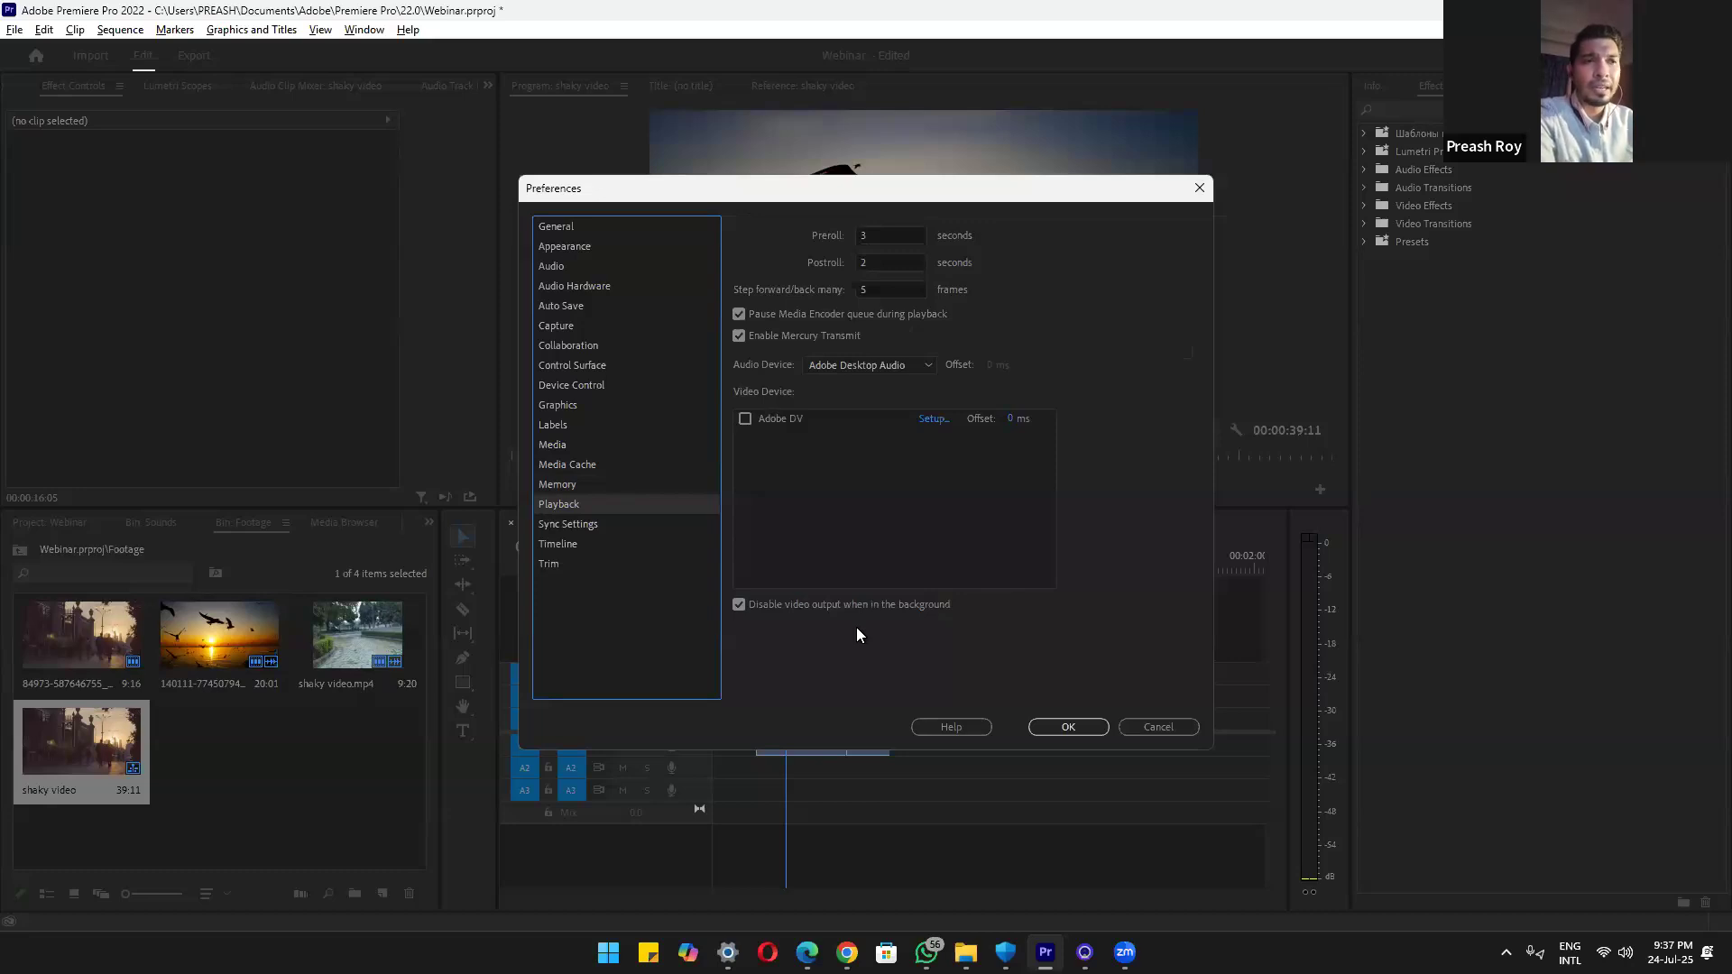
{"action": "left_click", "coordinate": [1160, 725]}
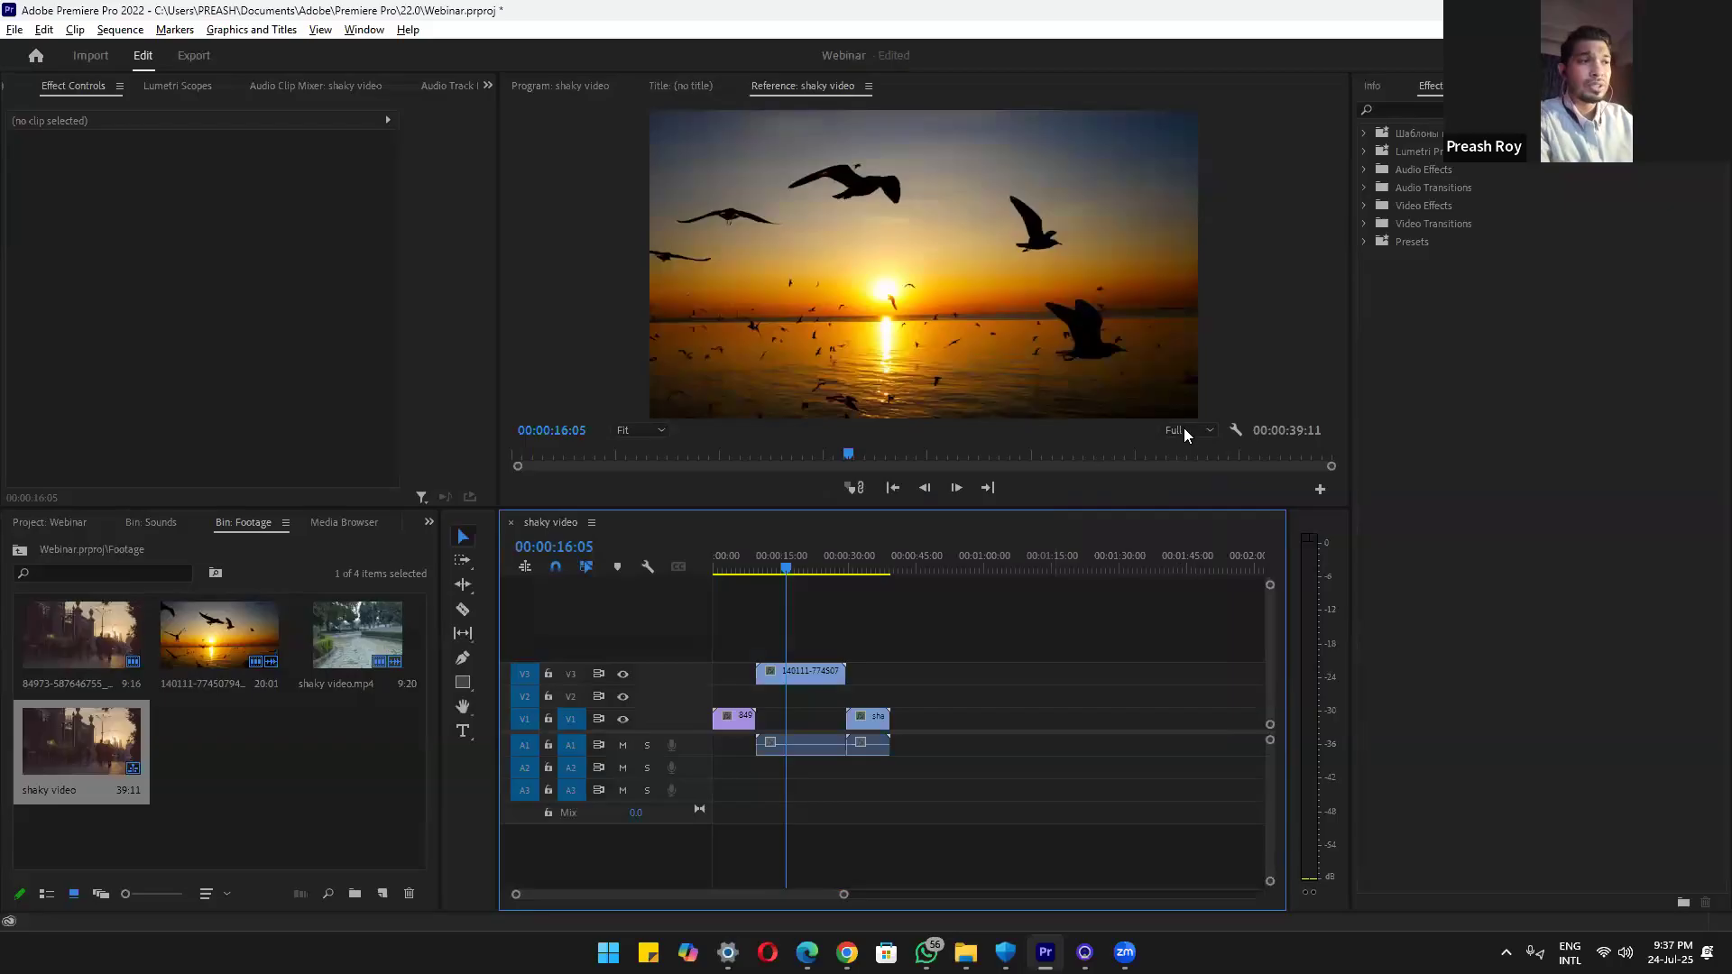
Set the Program monitor's playback resolution to 1/4 with the playhead at 00:00:18:20 on the bird clip
{"action": "left_click", "coordinate": [796, 578]}
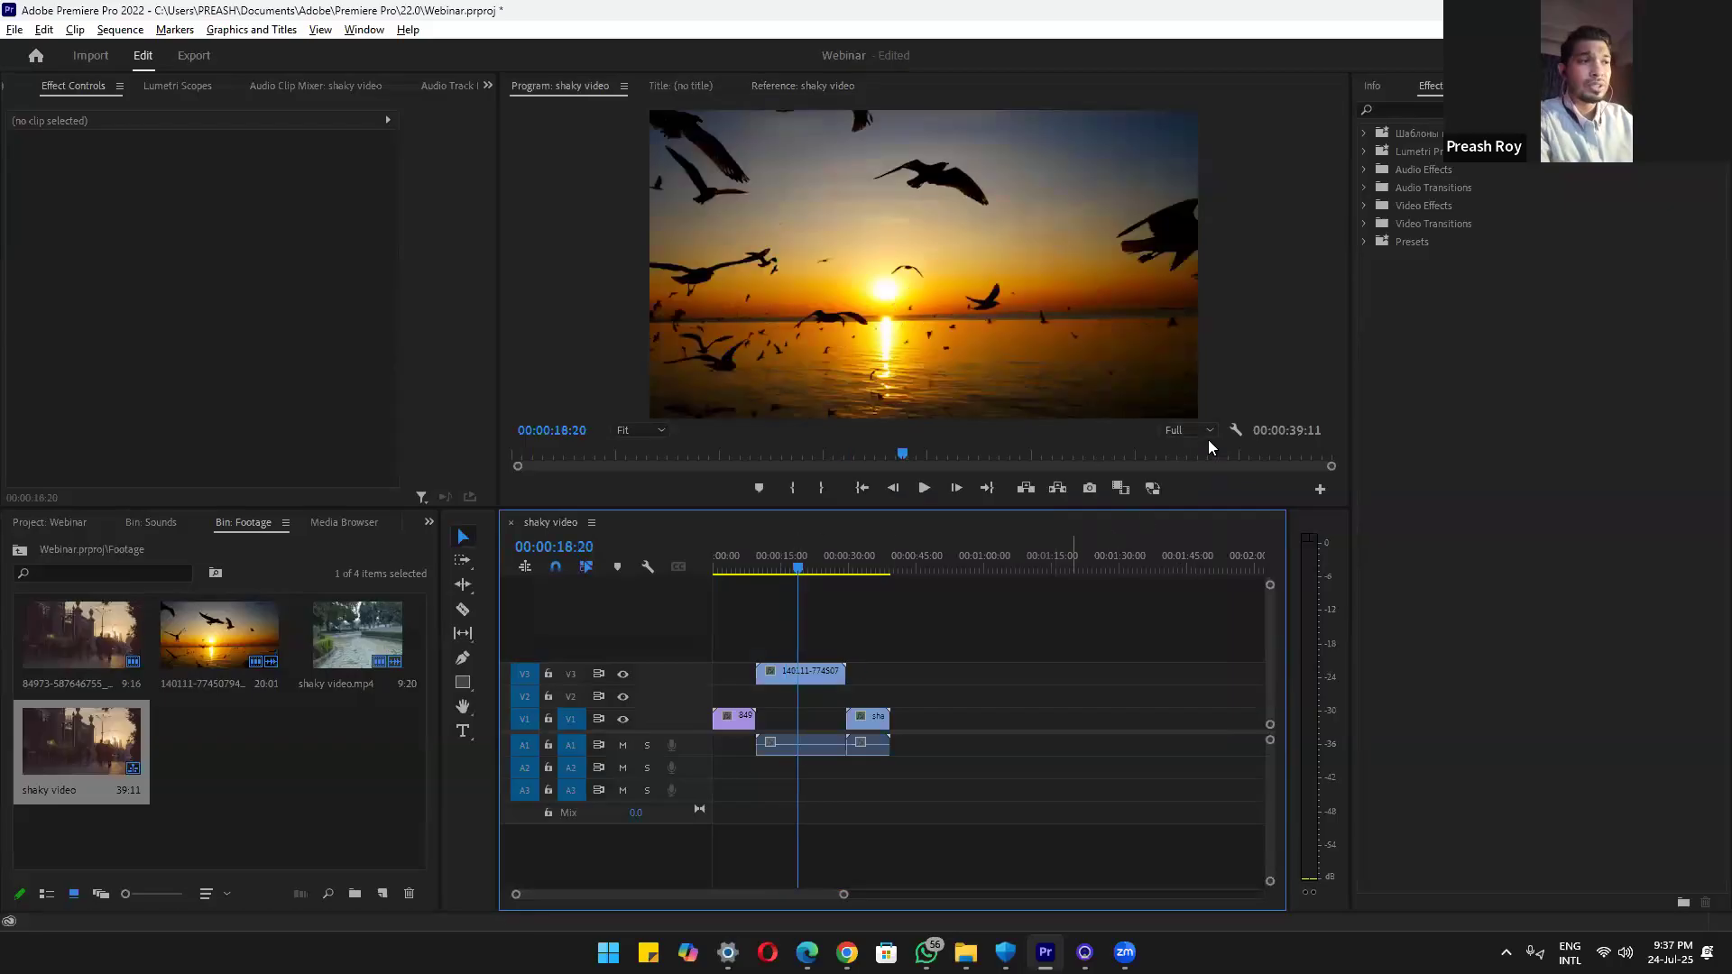
{"action": "left_click", "coordinate": [1177, 437]}
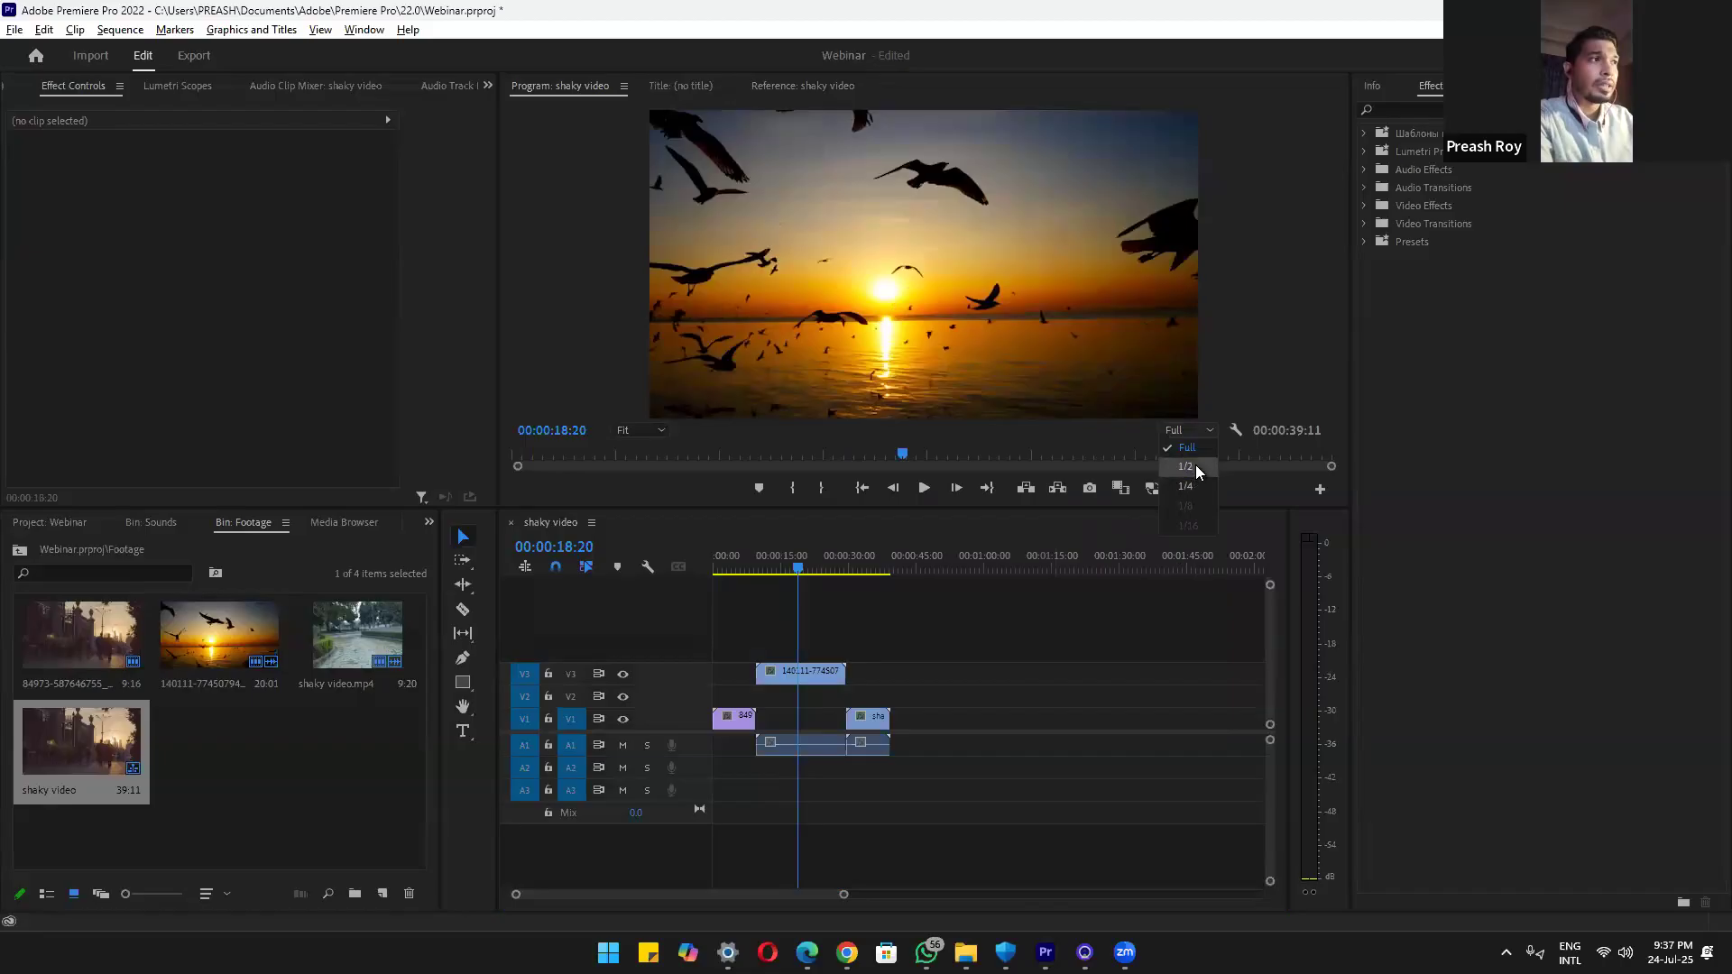
{"action": "left_click", "coordinate": [1191, 492]}
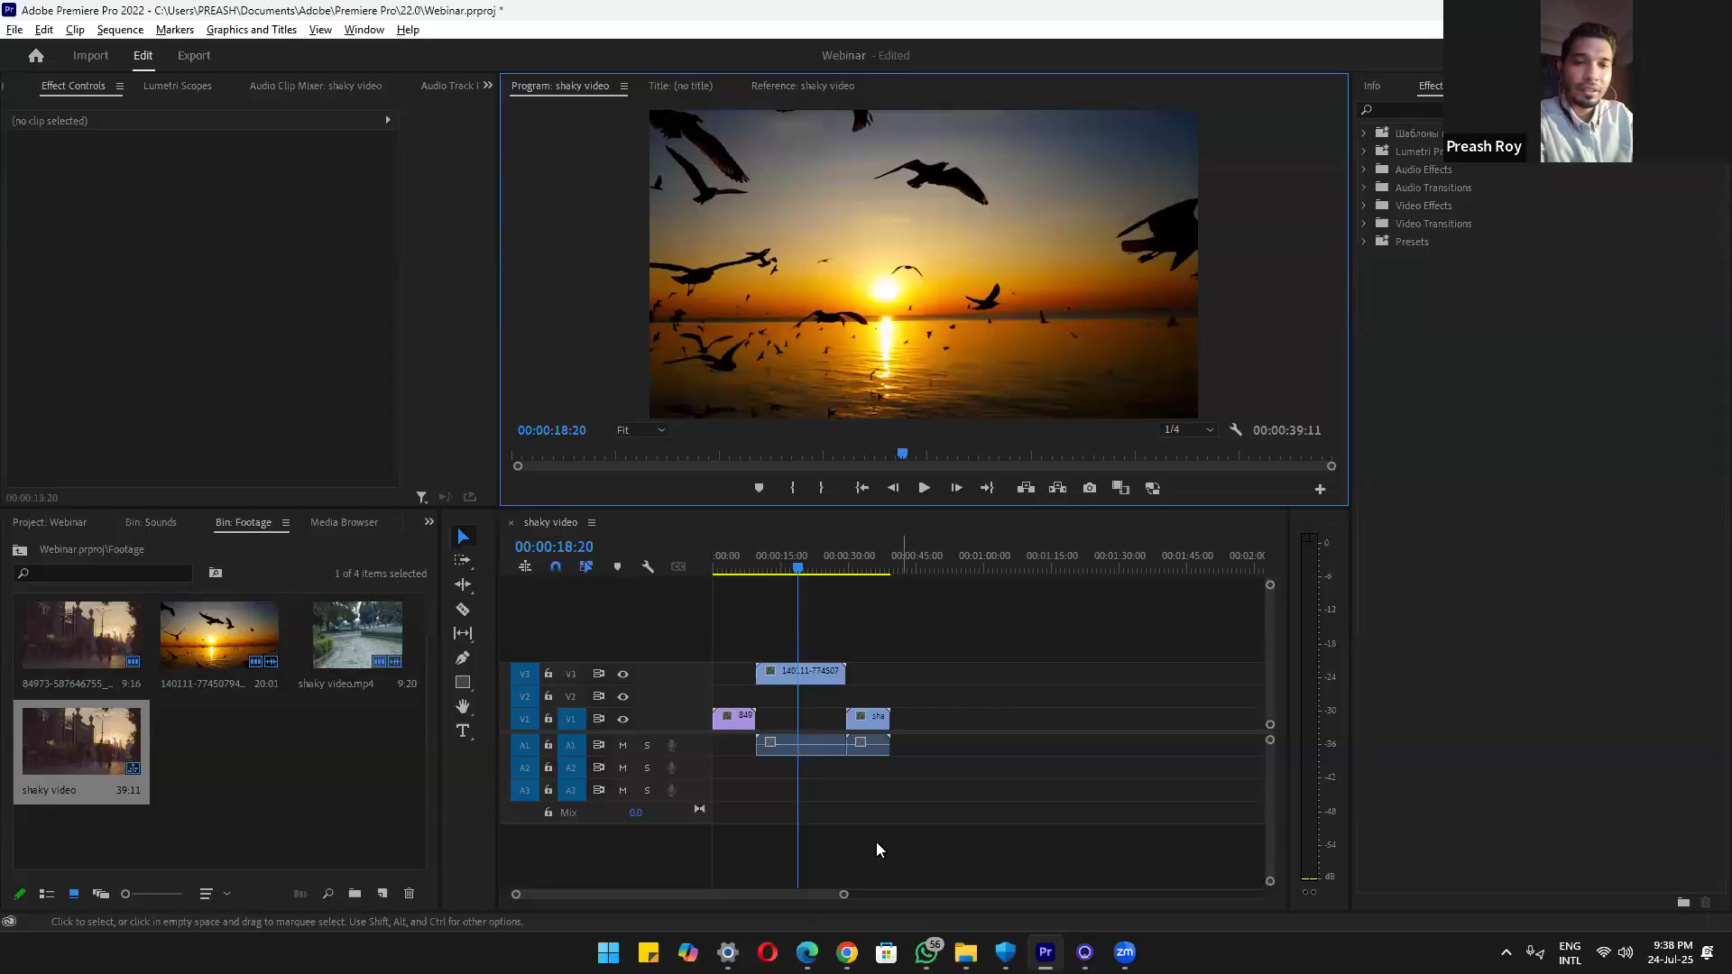
Switch to the browser and review section 2 of Webinar.html on building a productive and smart workflow
{"action": "left_click", "coordinate": [807, 952]}
{"action": "scroll", "coordinate": [790, 733], "scroll_direction": "down", "scroll_amount": 4}
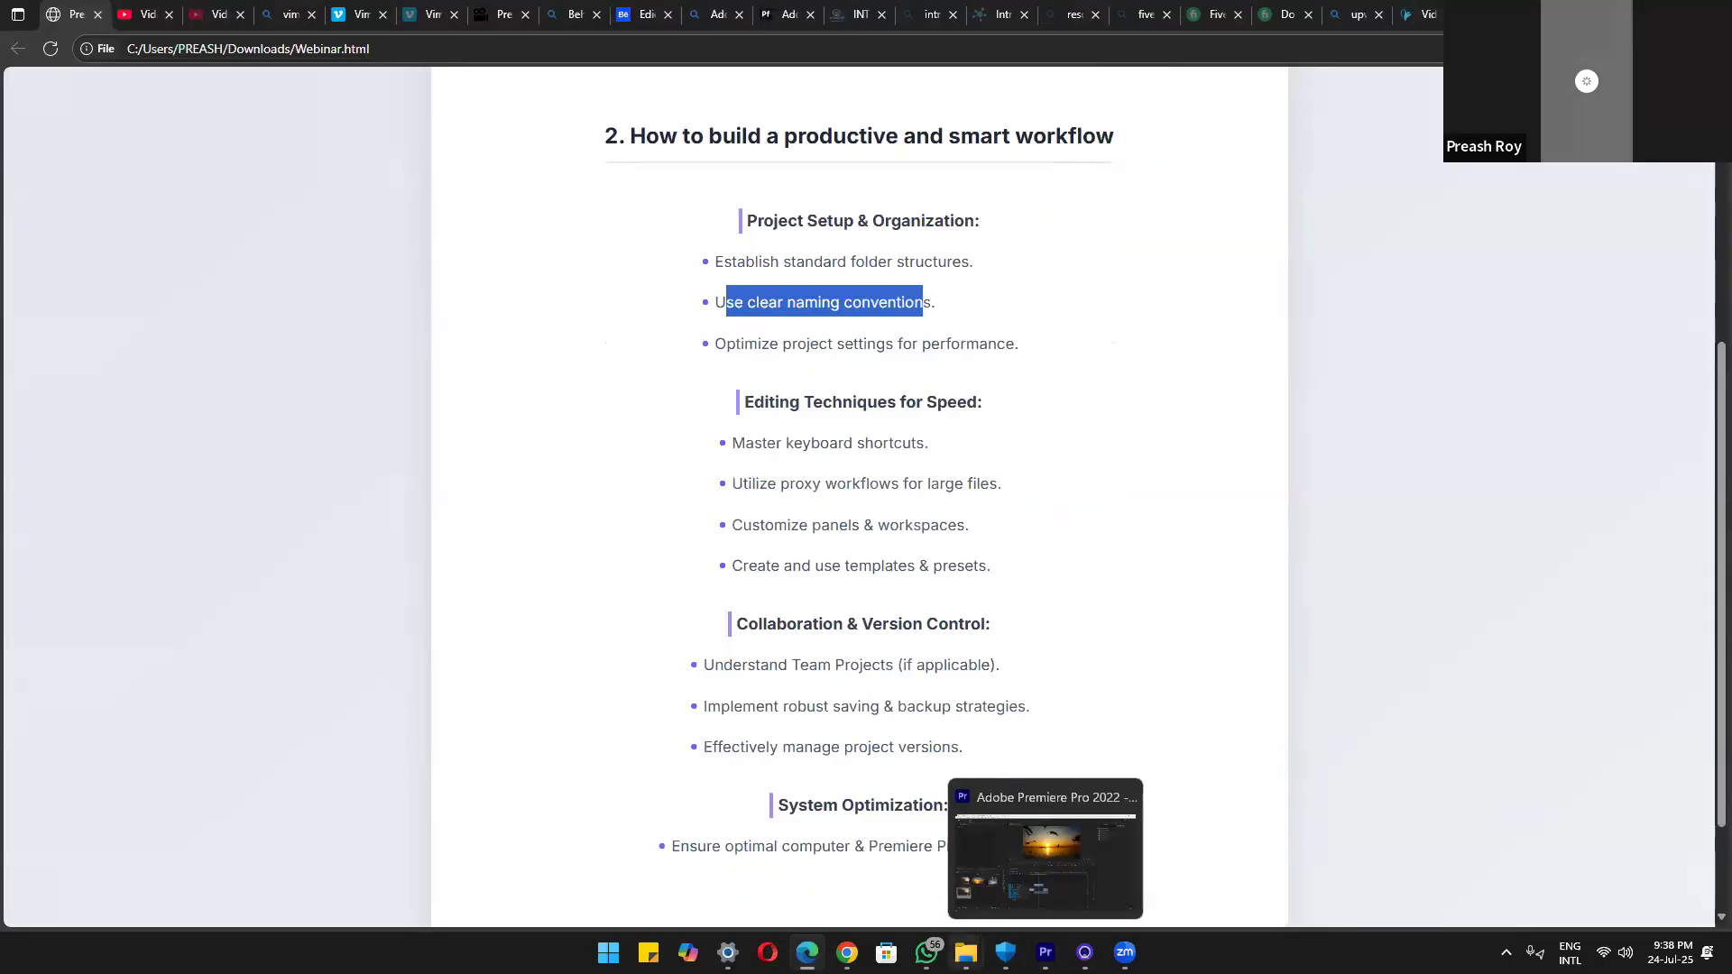
{"action": "mouse_move", "coordinate": [926, 952]}
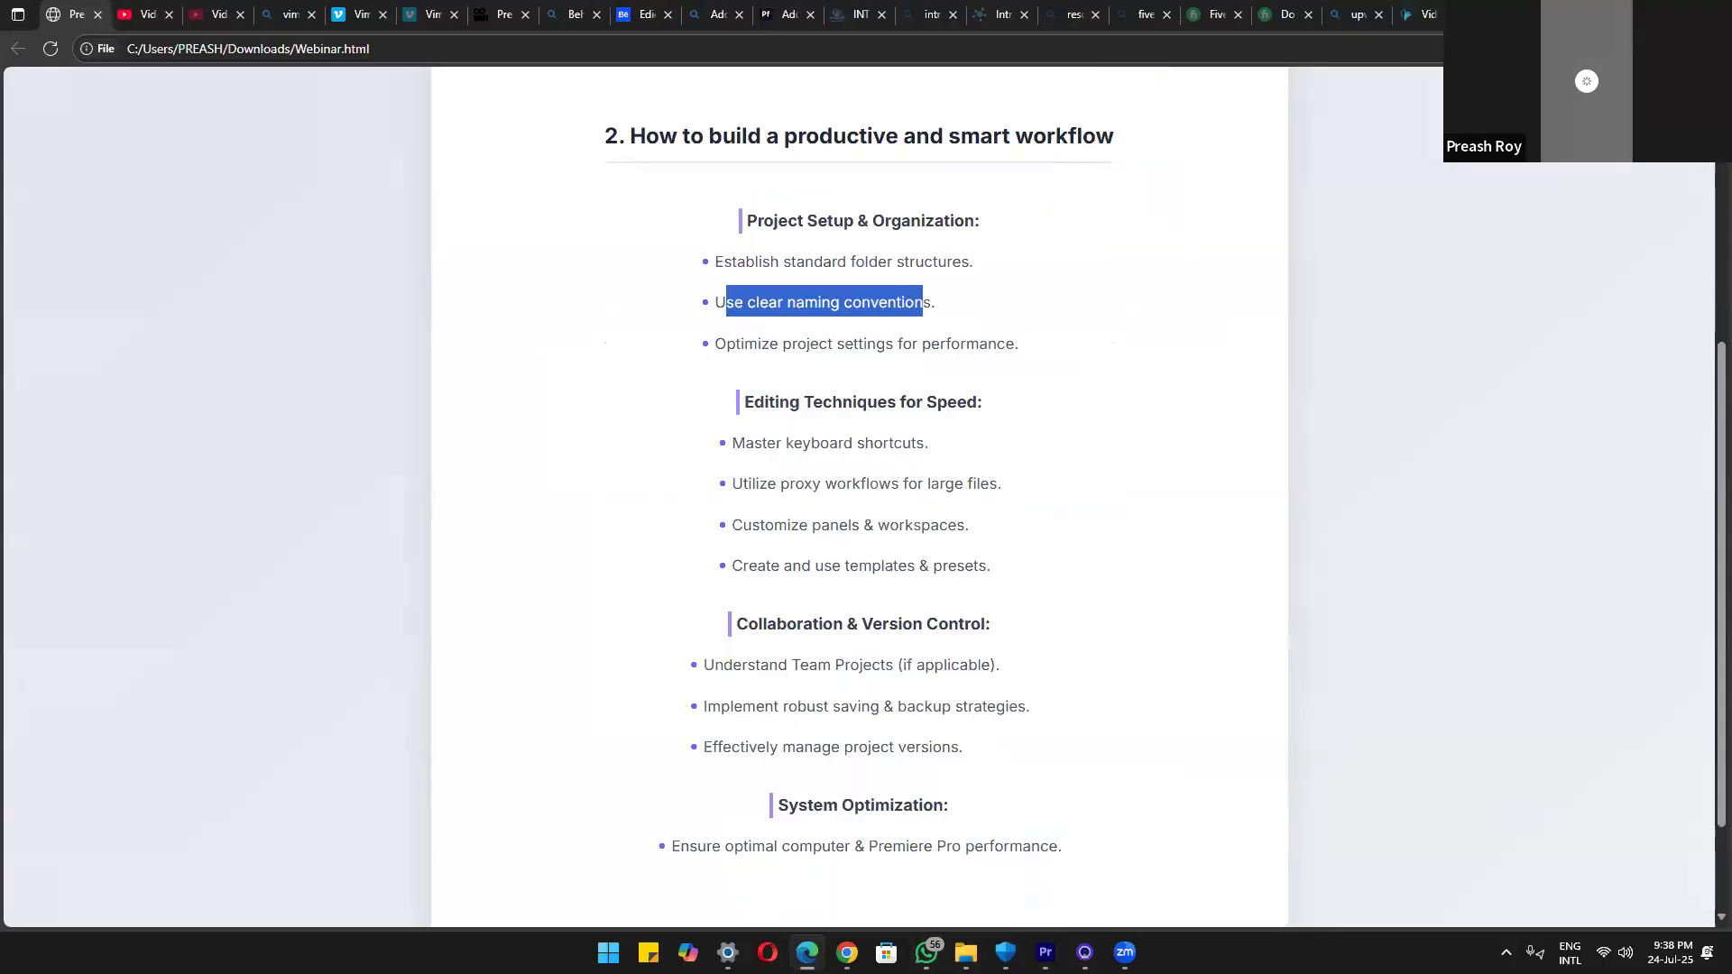
Check the camera connection in Camo Studio and Zoom, and return to Premiere Pro
{"action": "left_click", "coordinate": [1085, 952]}
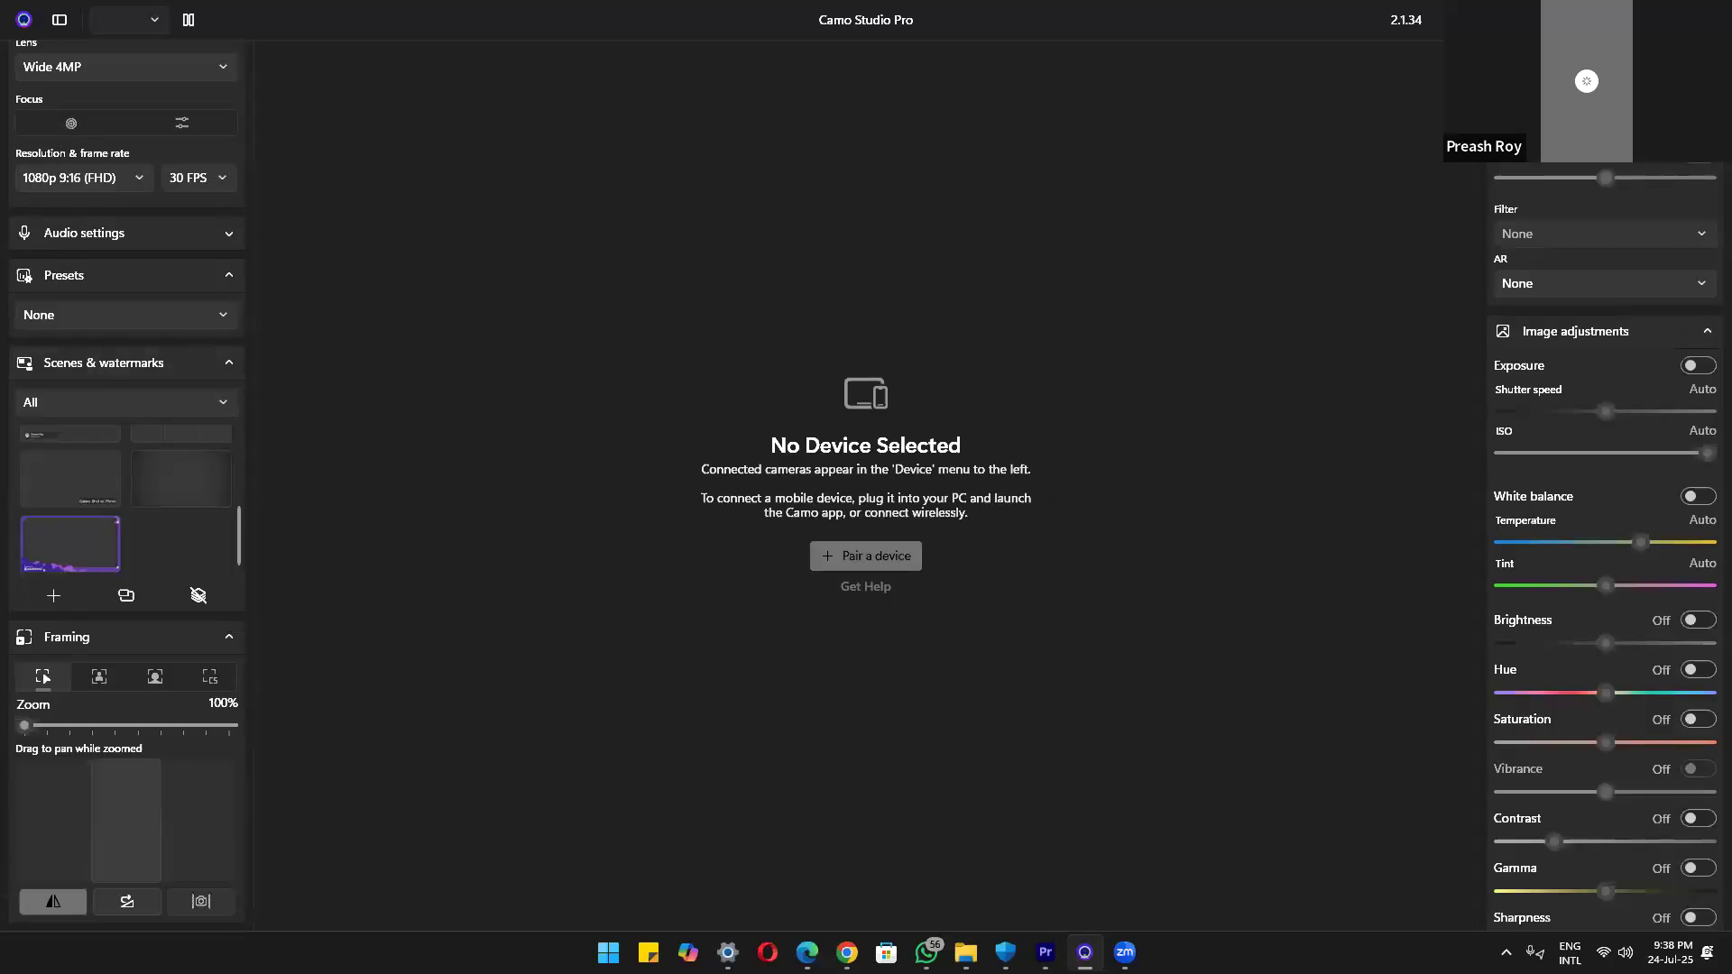
{"action": "left_click", "coordinate": [1125, 953]}
{"action": "key", "text": "alt+Tab"}
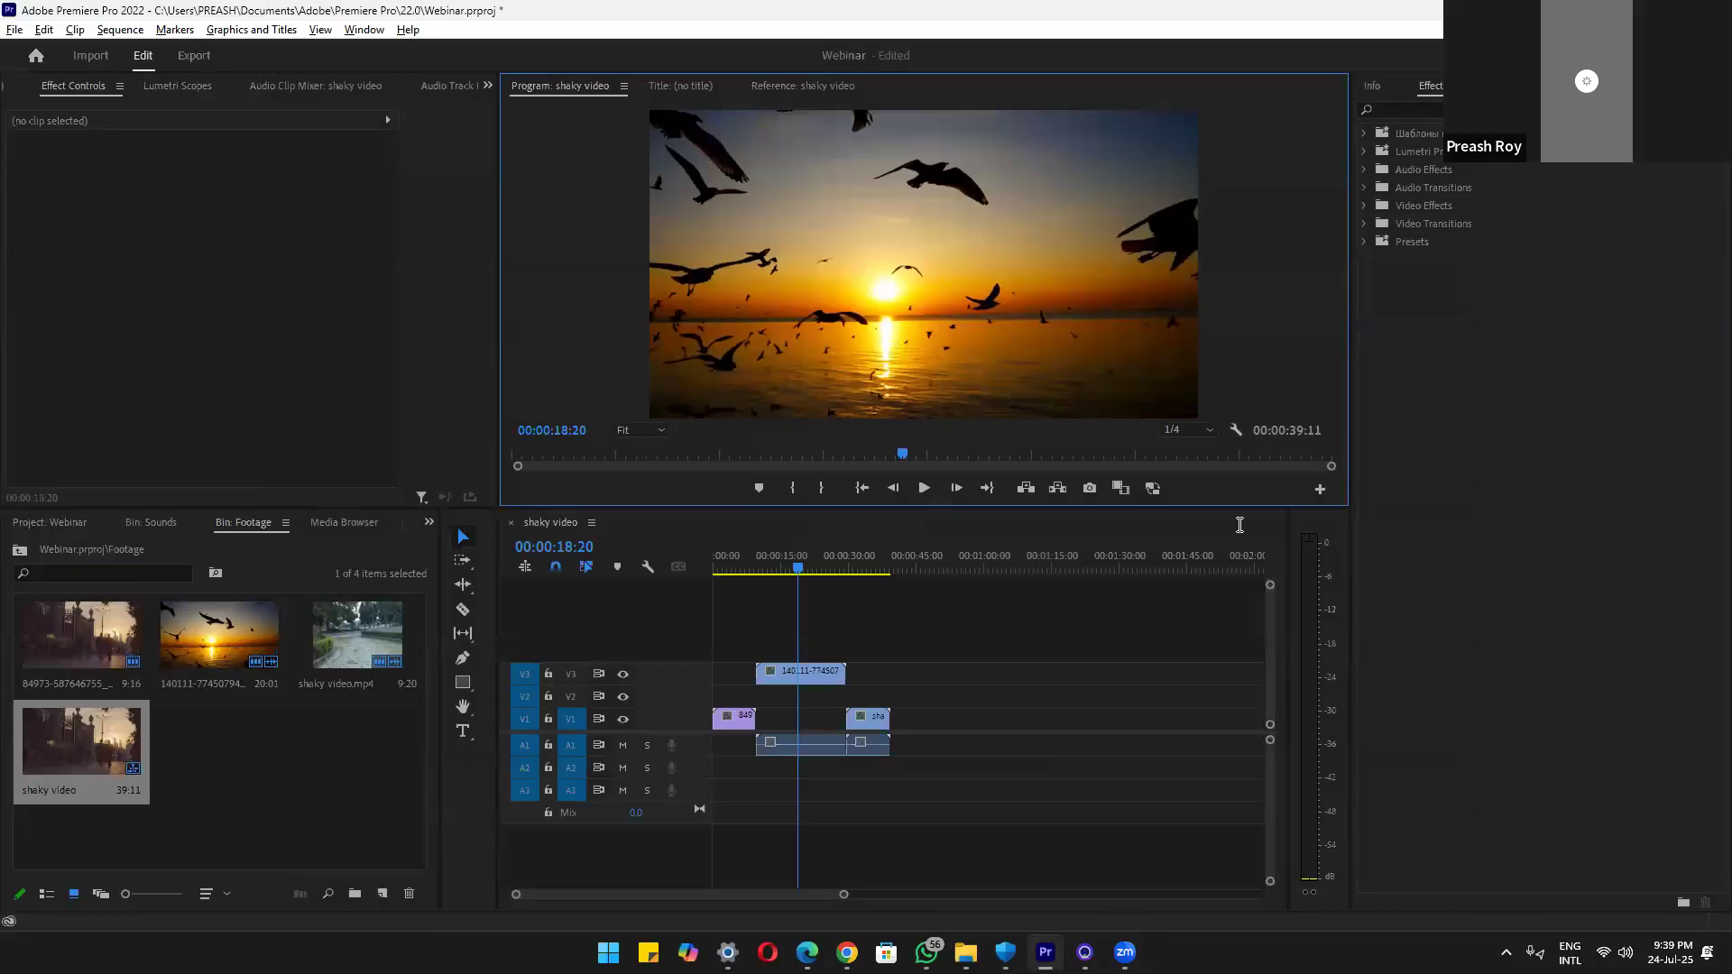
{"action": "left_click", "coordinate": [1239, 532]}
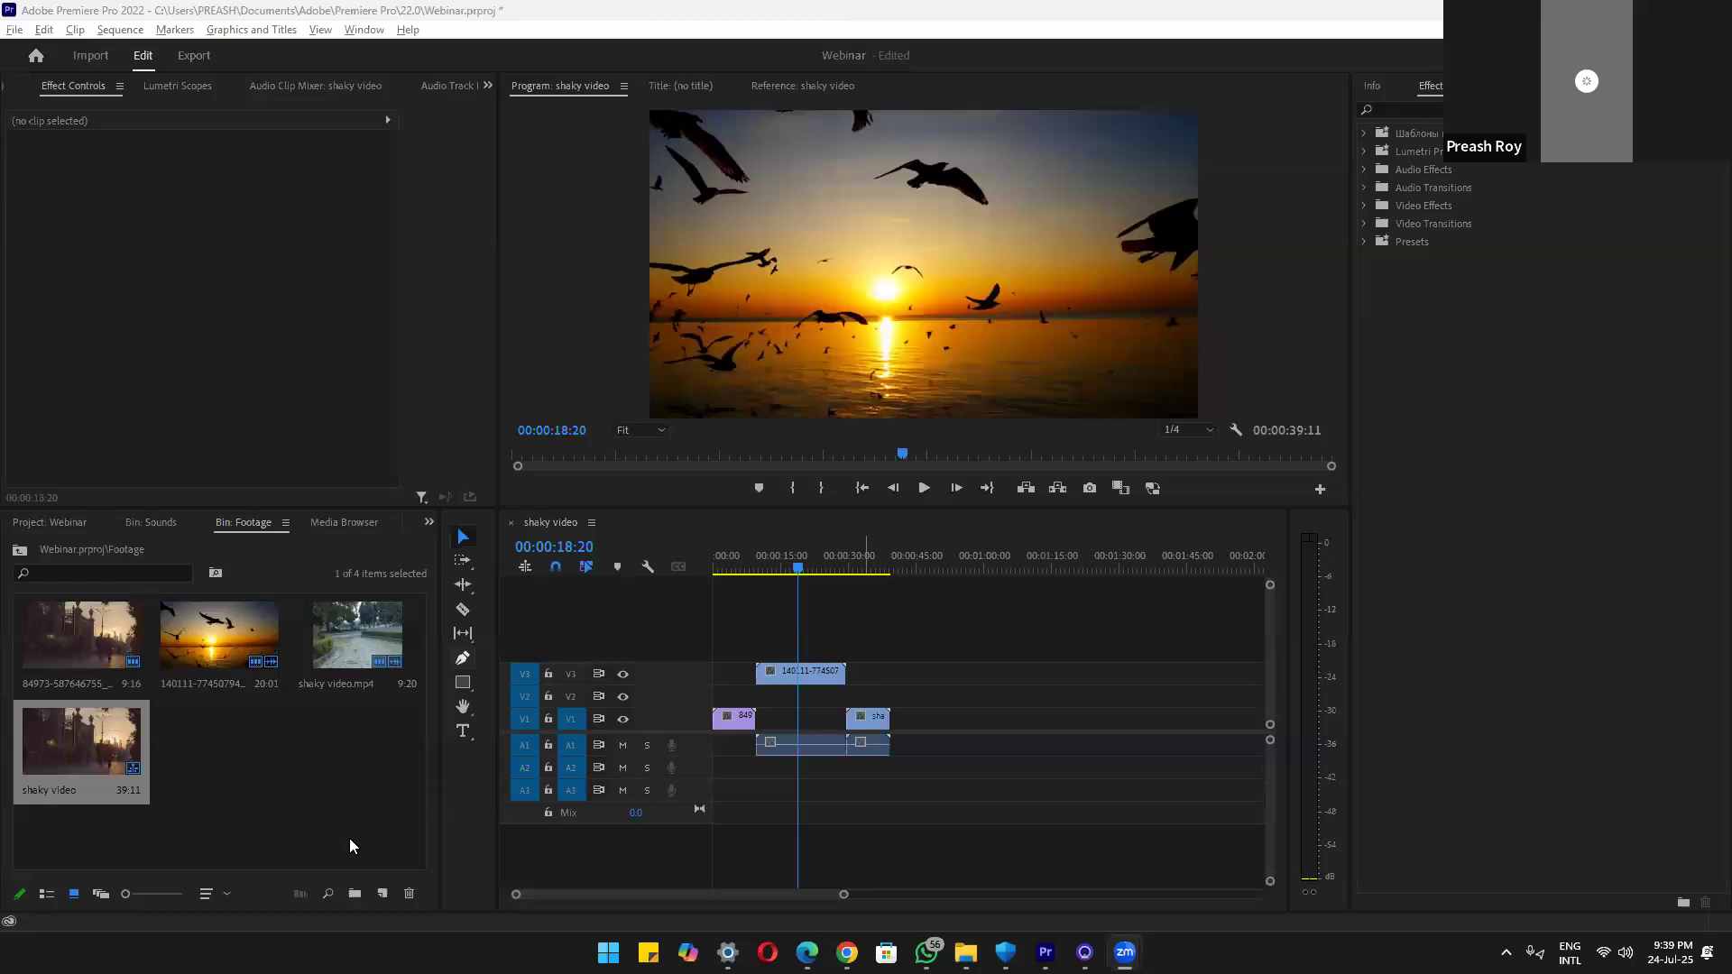
Examine the keyboard shortcuts assigned to the editing tools, from Selection Tool to Slip Tool, and close the dialog without changes
{"action": "left_click", "coordinate": [42, 29]}
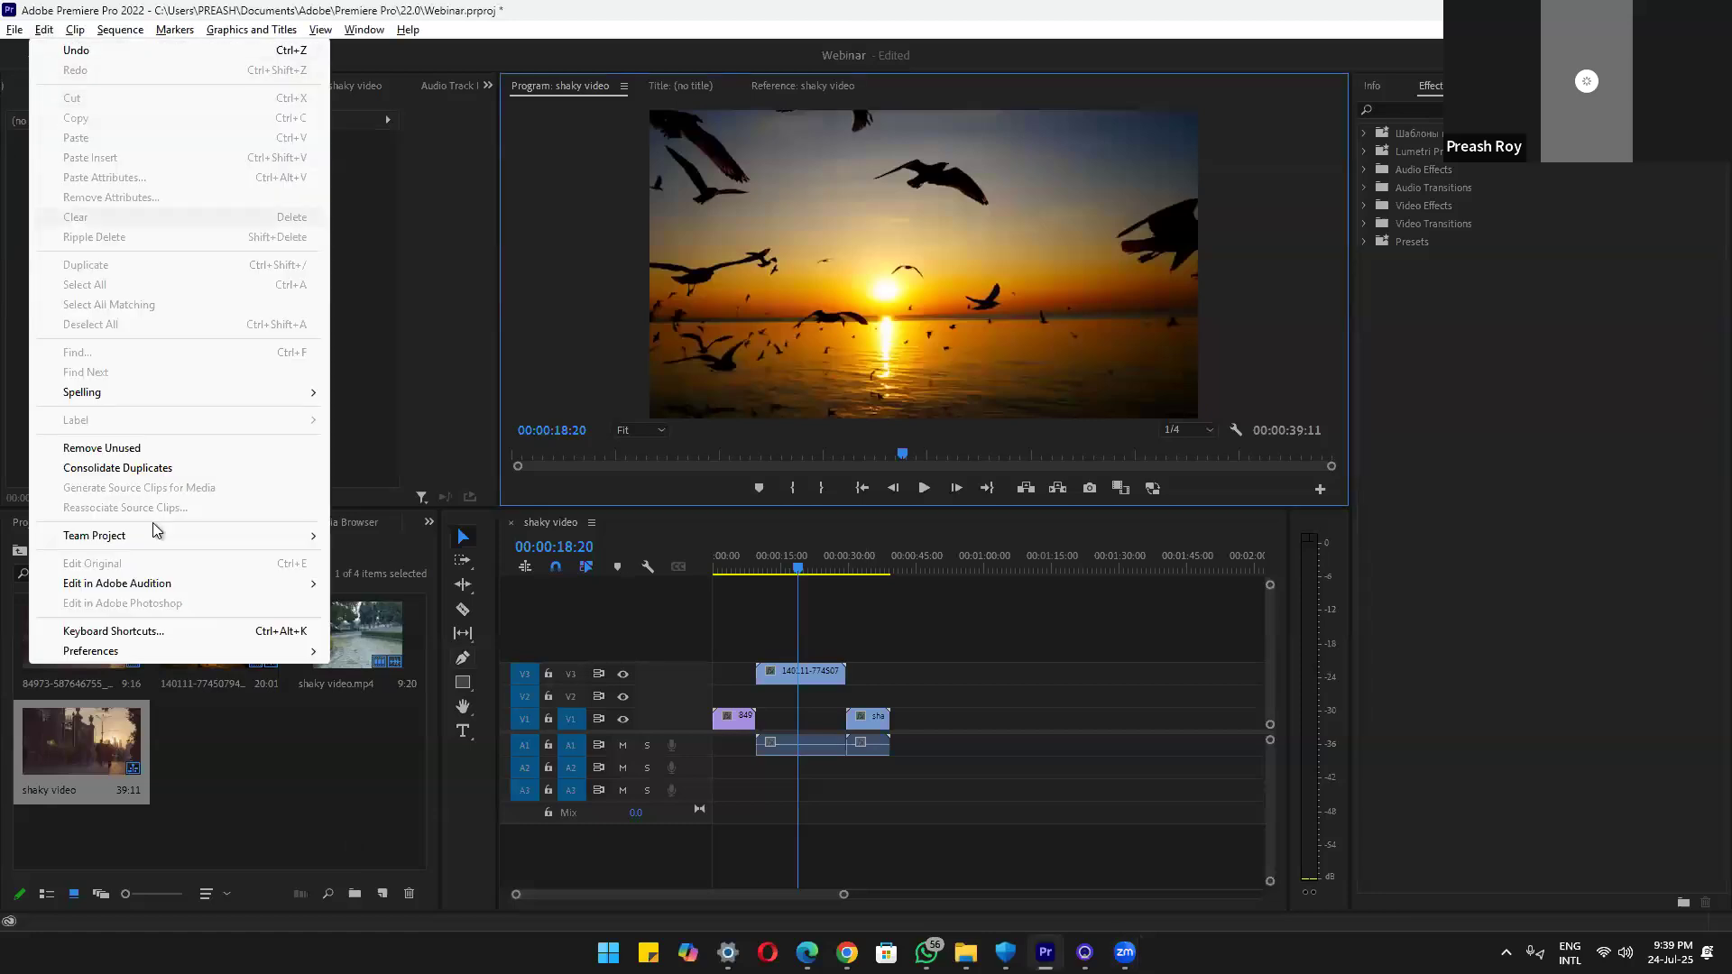
{"action": "left_click", "coordinate": [114, 630]}
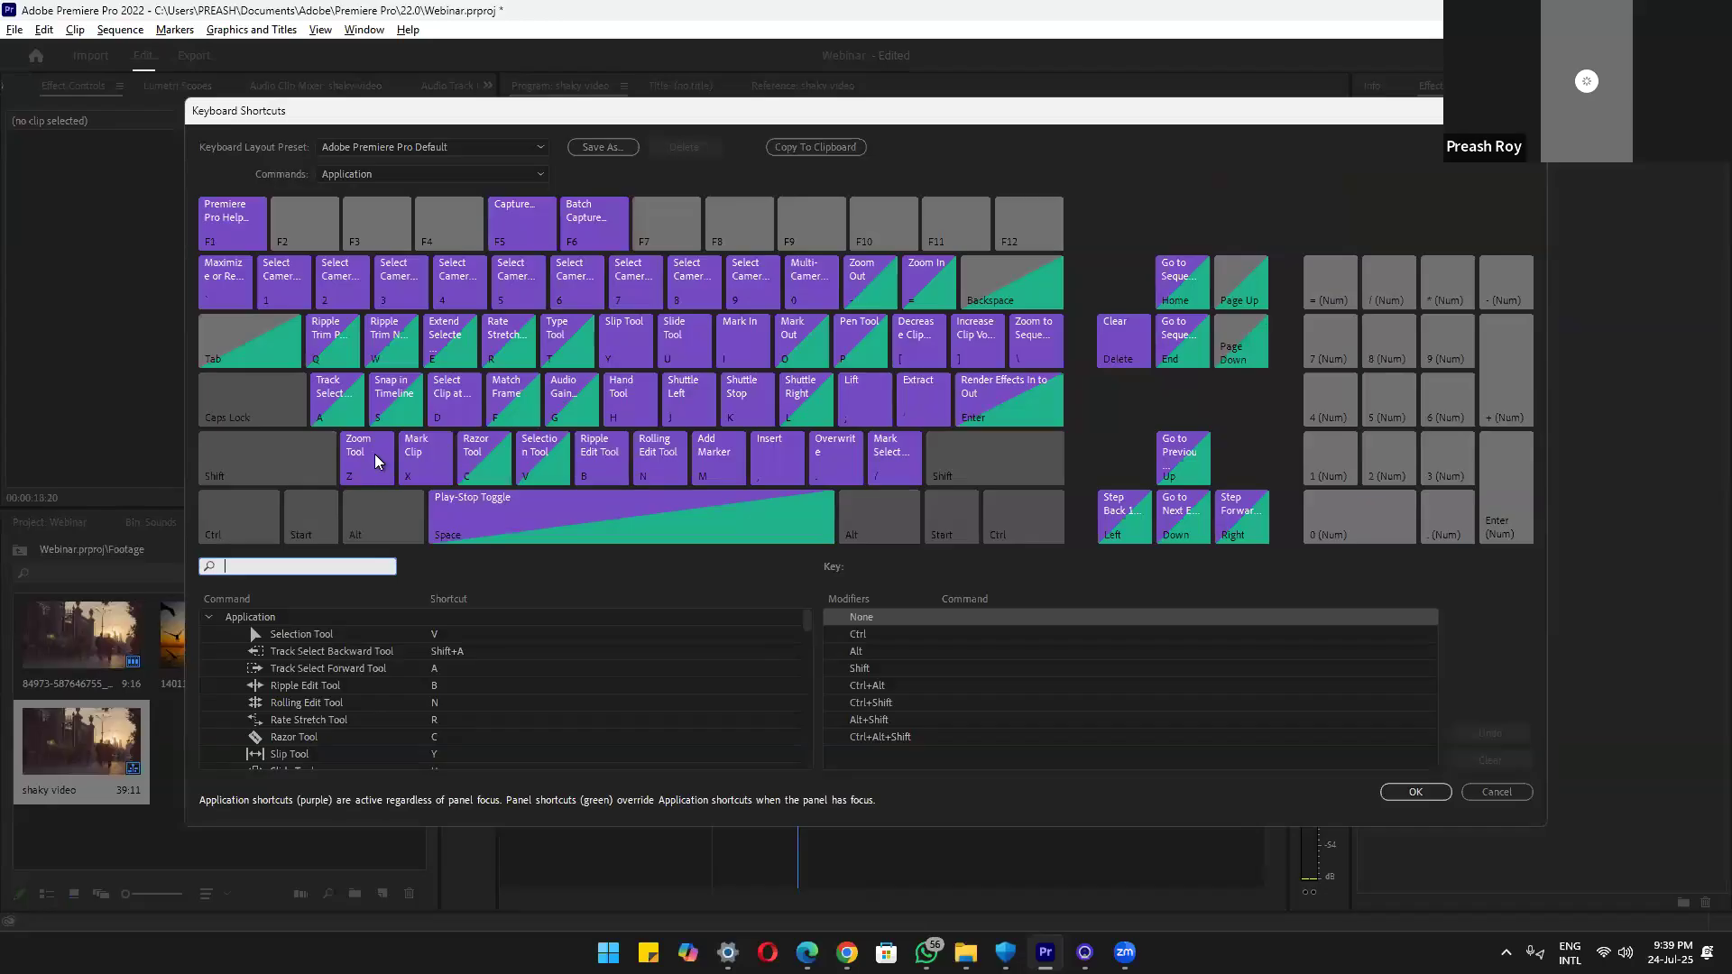
{"action": "left_click", "coordinate": [451, 635]}
{"action": "left_click", "coordinate": [479, 653]}
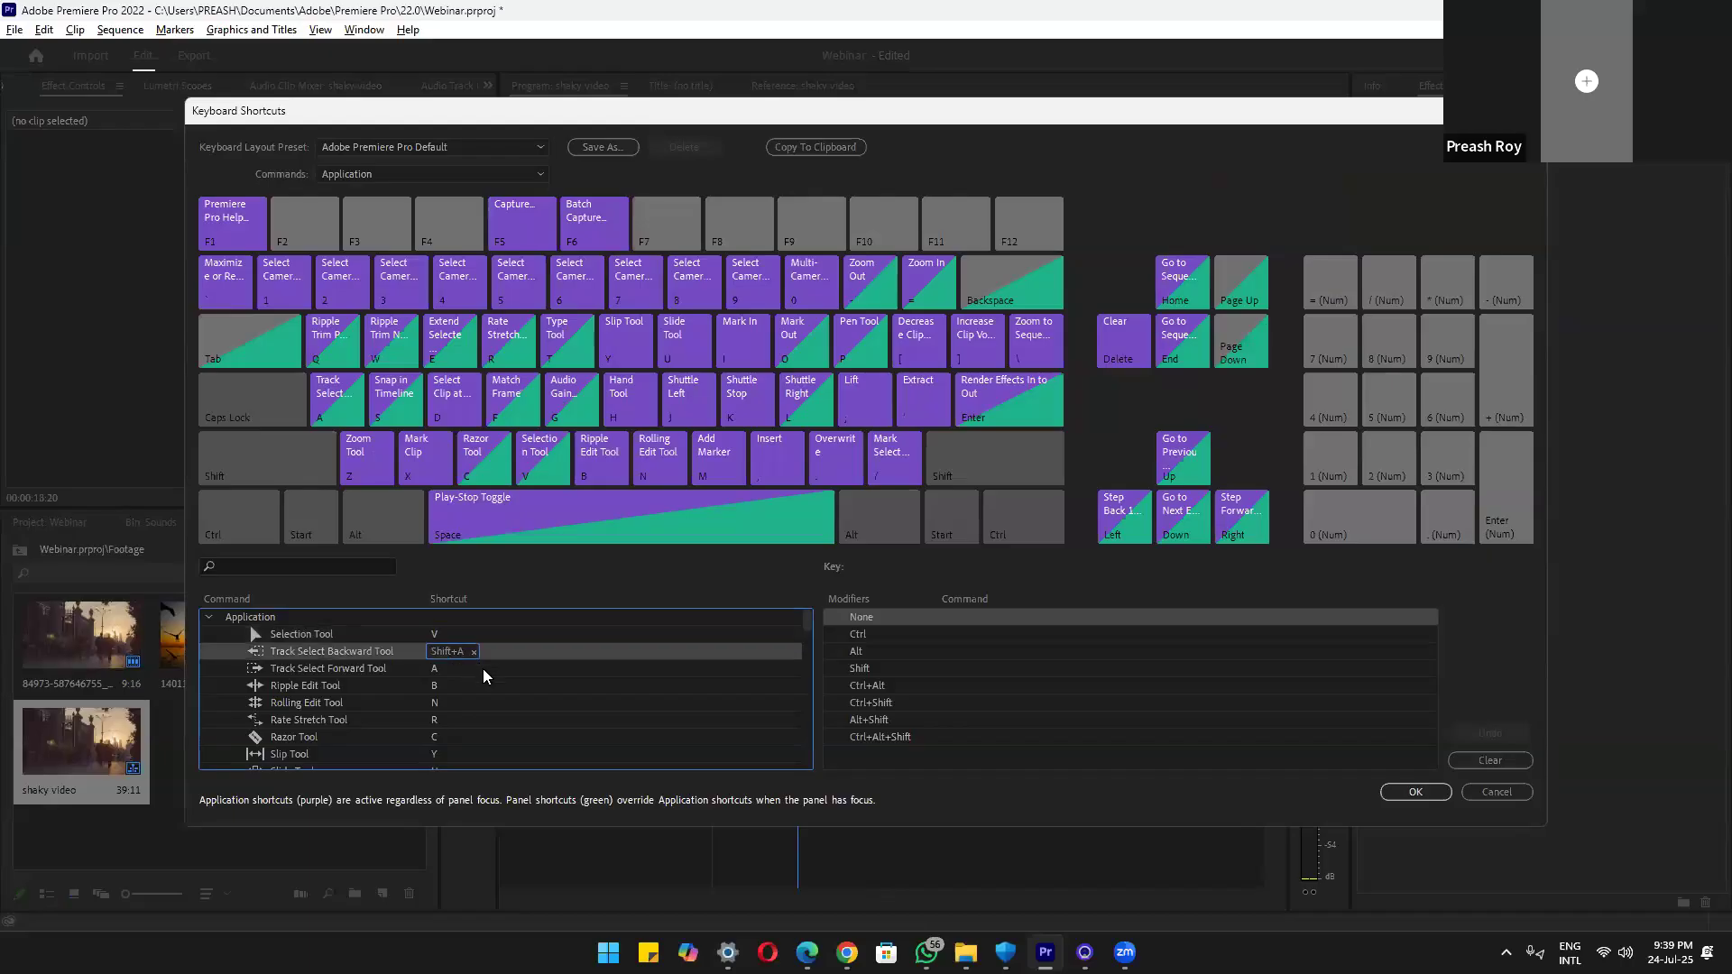
{"action": "left_click", "coordinate": [484, 672]}
{"action": "left_click", "coordinate": [518, 691]}
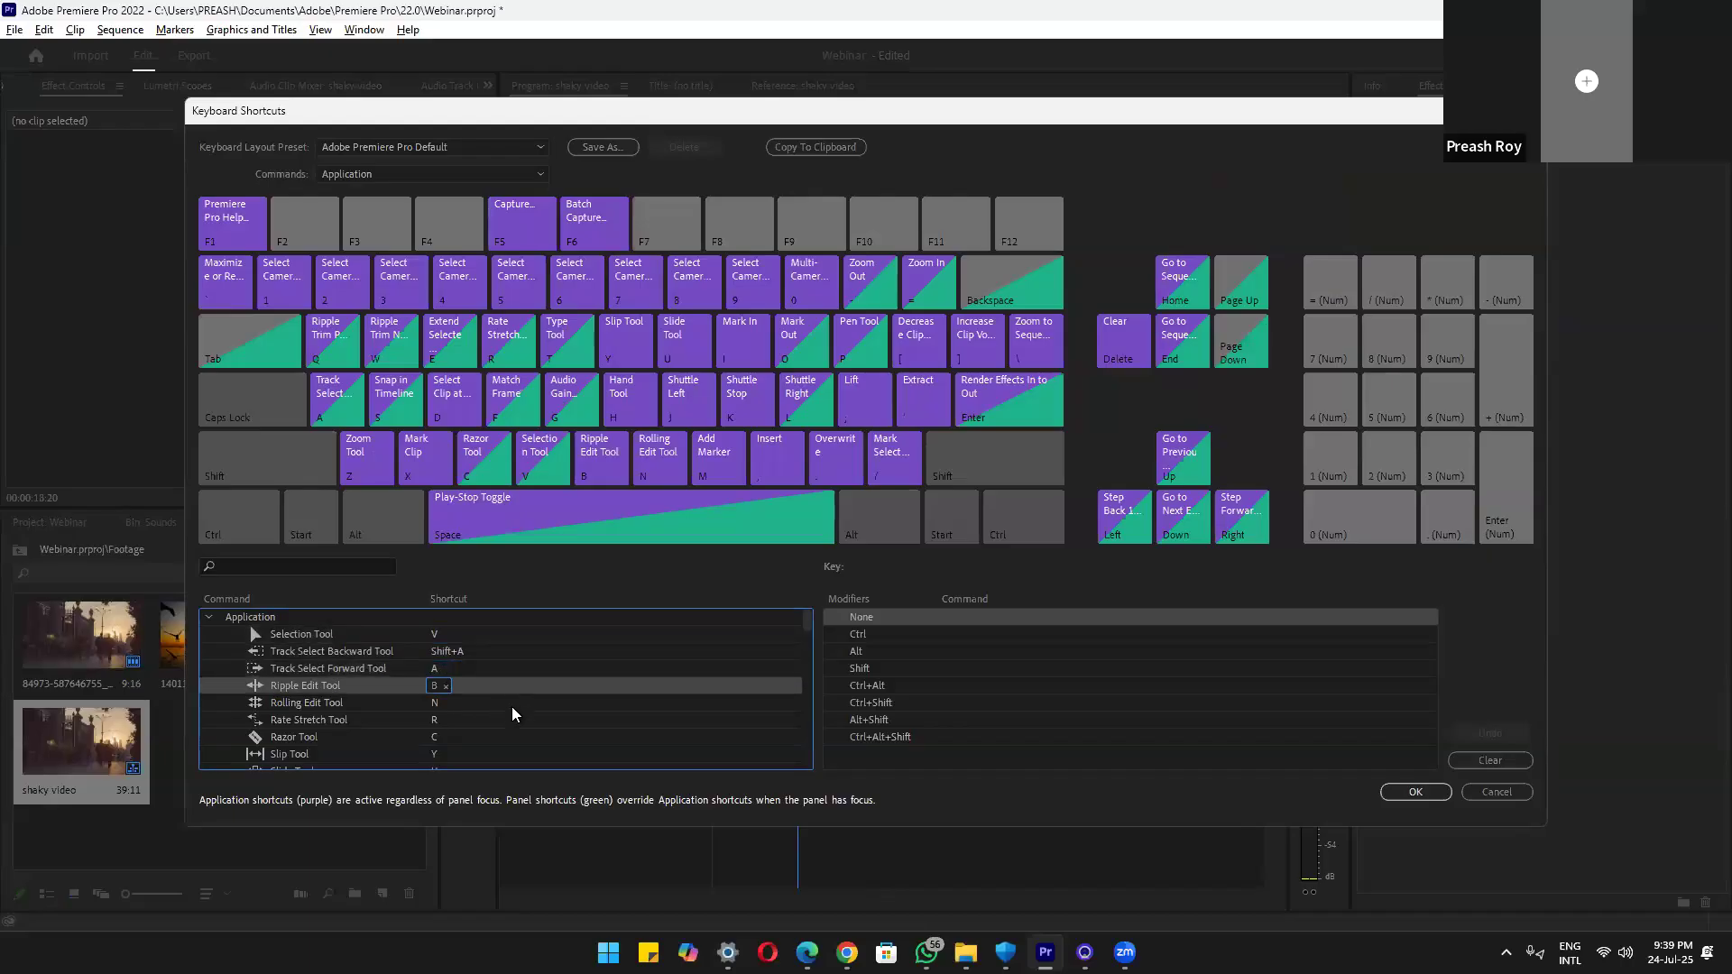
{"action": "left_click", "coordinate": [516, 718]}
{"action": "left_click", "coordinate": [522, 750]}
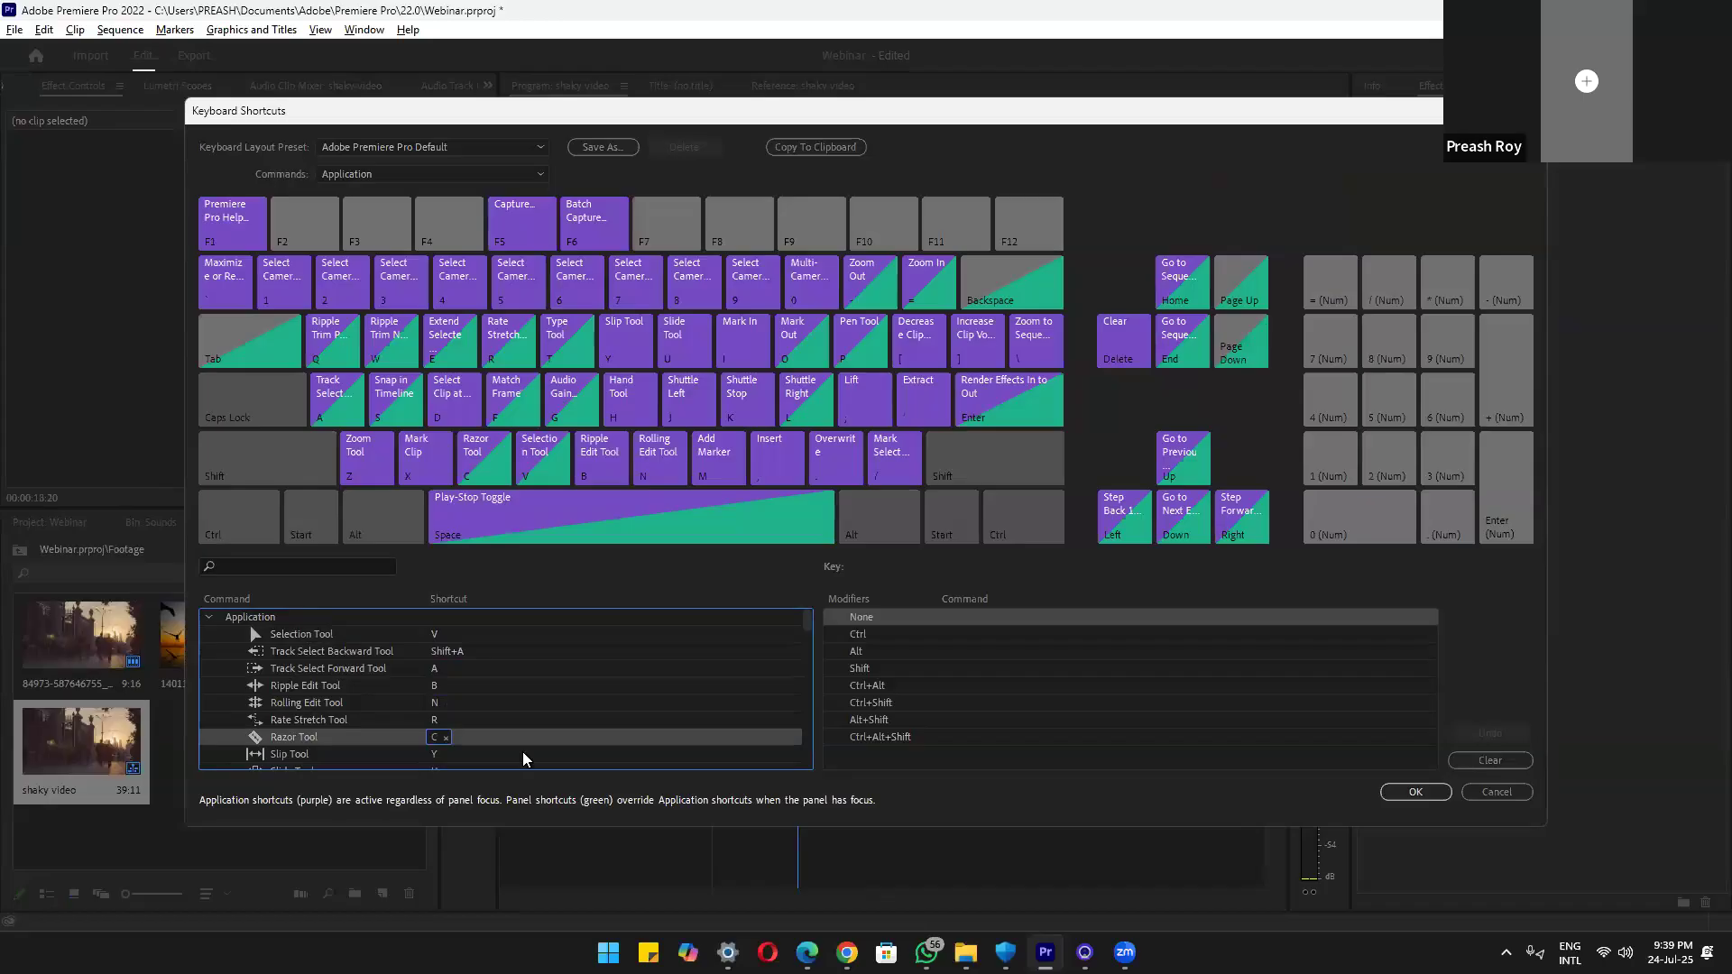
{"action": "scroll", "coordinate": [690, 651], "scroll_direction": "down", "scroll_amount": 5}
{"action": "scroll", "coordinate": [690, 658], "scroll_direction": "up", "scroll_amount": 4}
{"action": "left_click", "coordinate": [690, 703]}
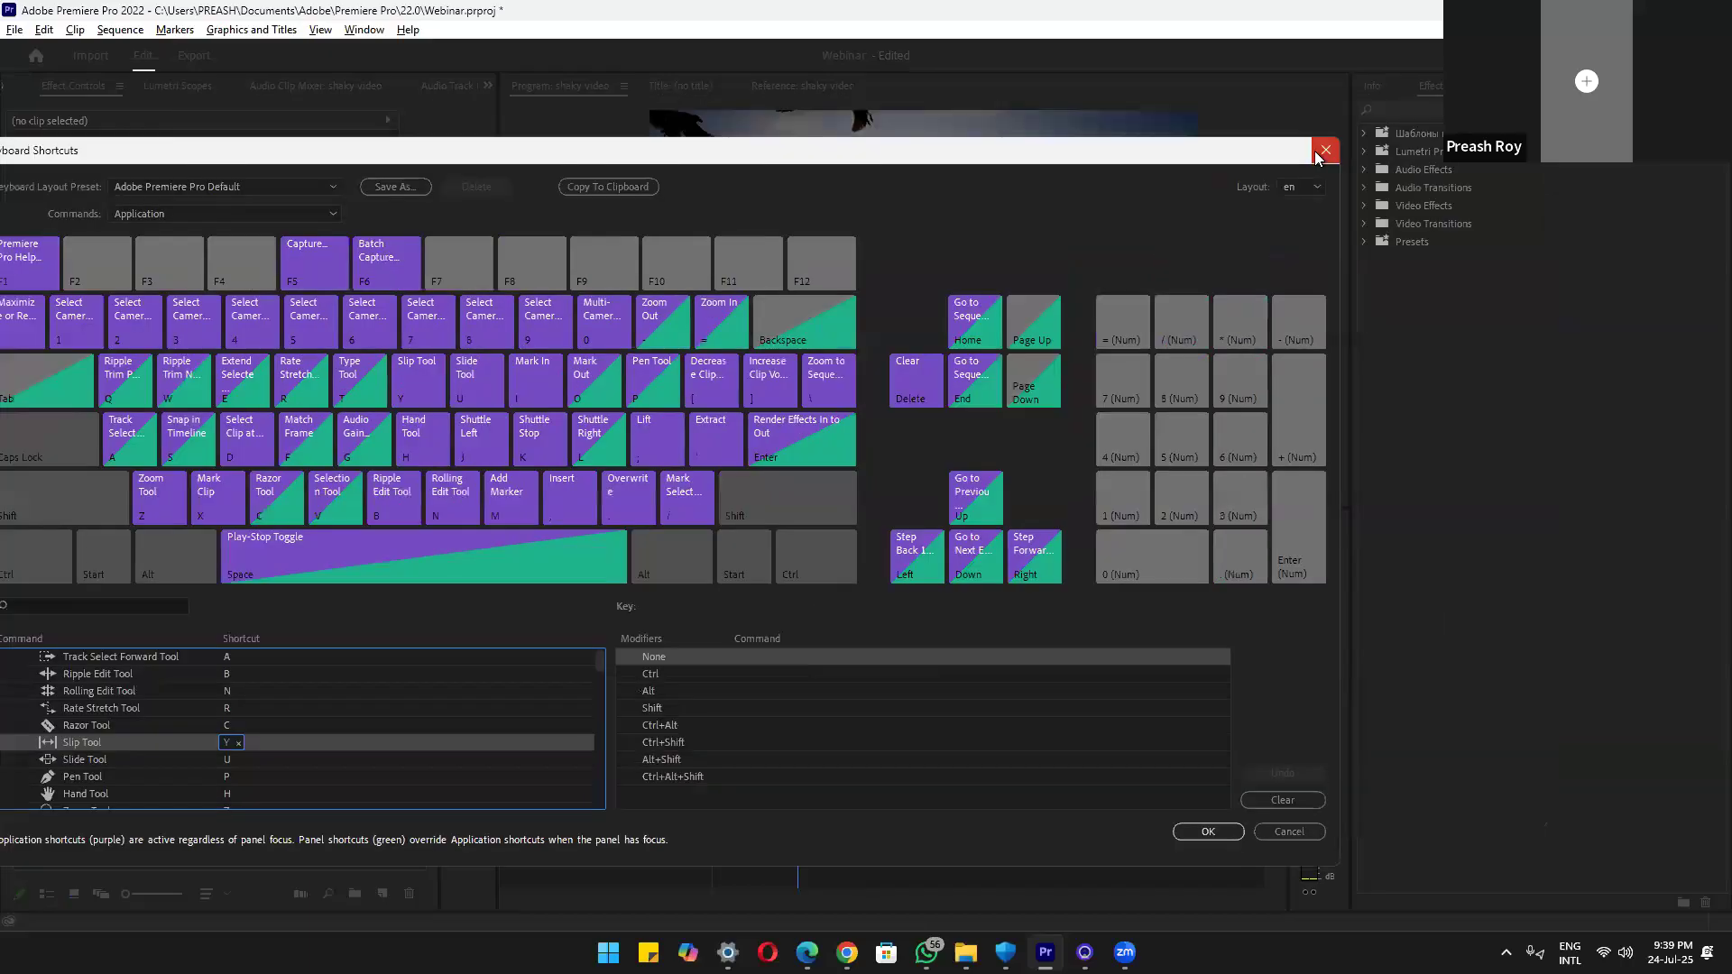
{"action": "left_click", "coordinate": [1319, 149]}
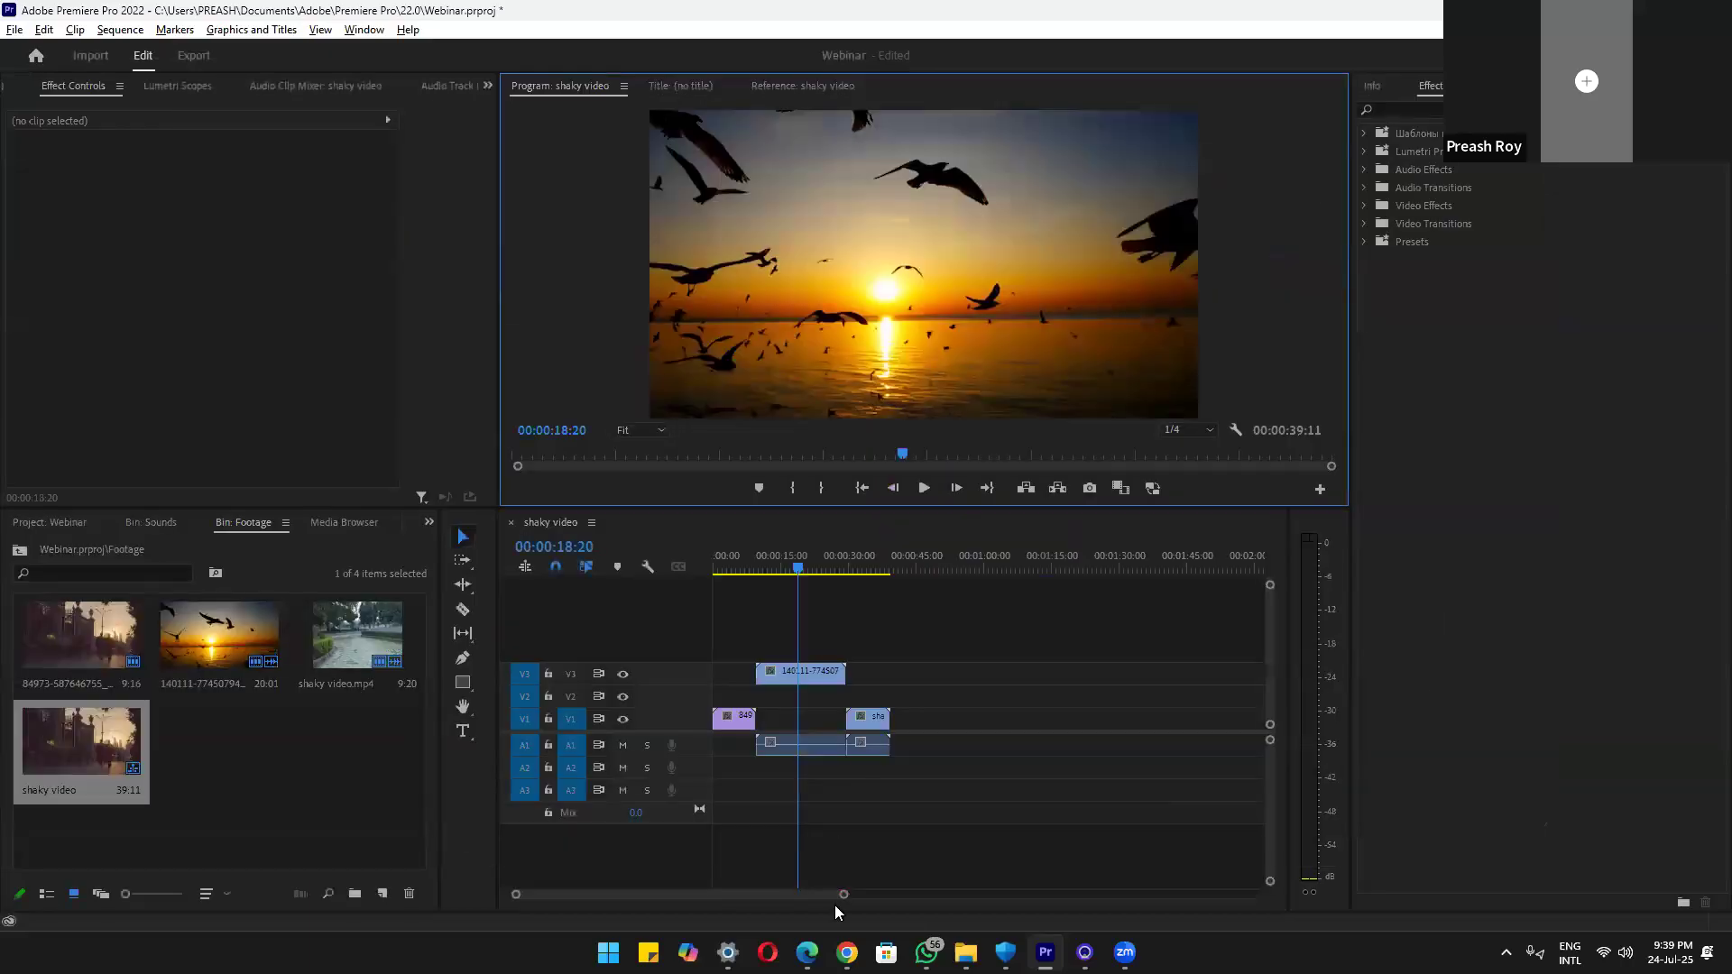
Highlight "proxy workflows for large files" in the browser's webinar outline and return to Premiere Pro
{"action": "left_click", "coordinate": [807, 953]}
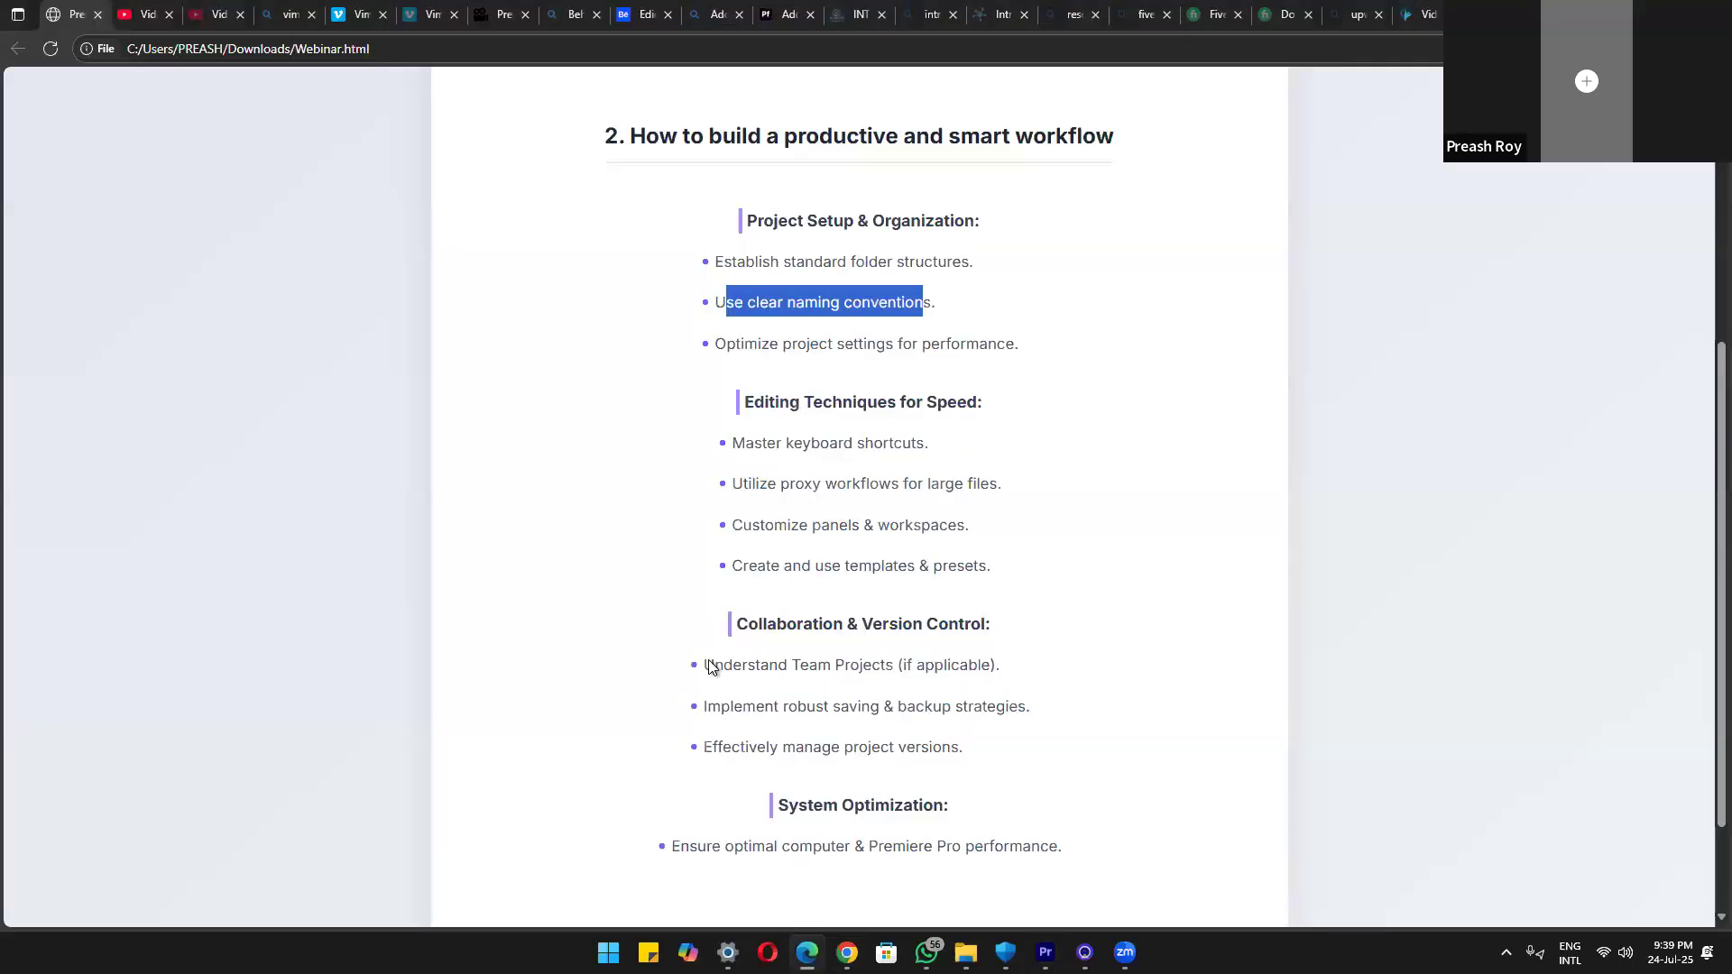
{"action": "left_click_drag", "start_coordinate": [781, 482], "coordinate": [1008, 478]}
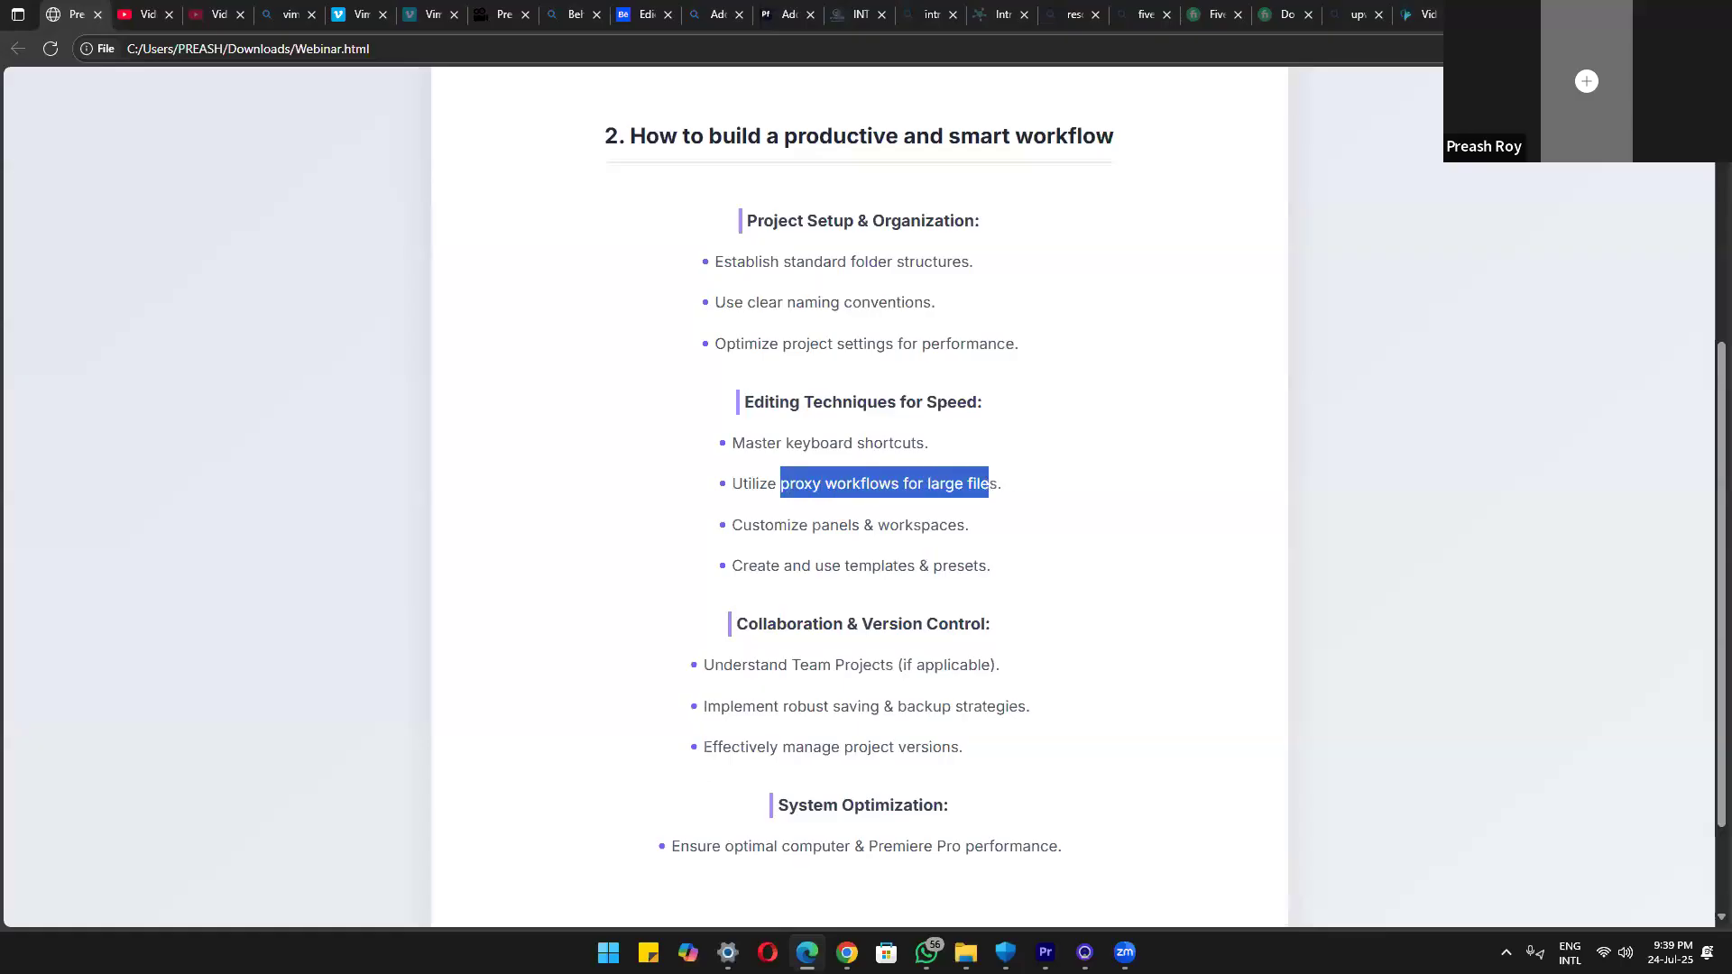
{"action": "key", "text": "alt+Tab"}
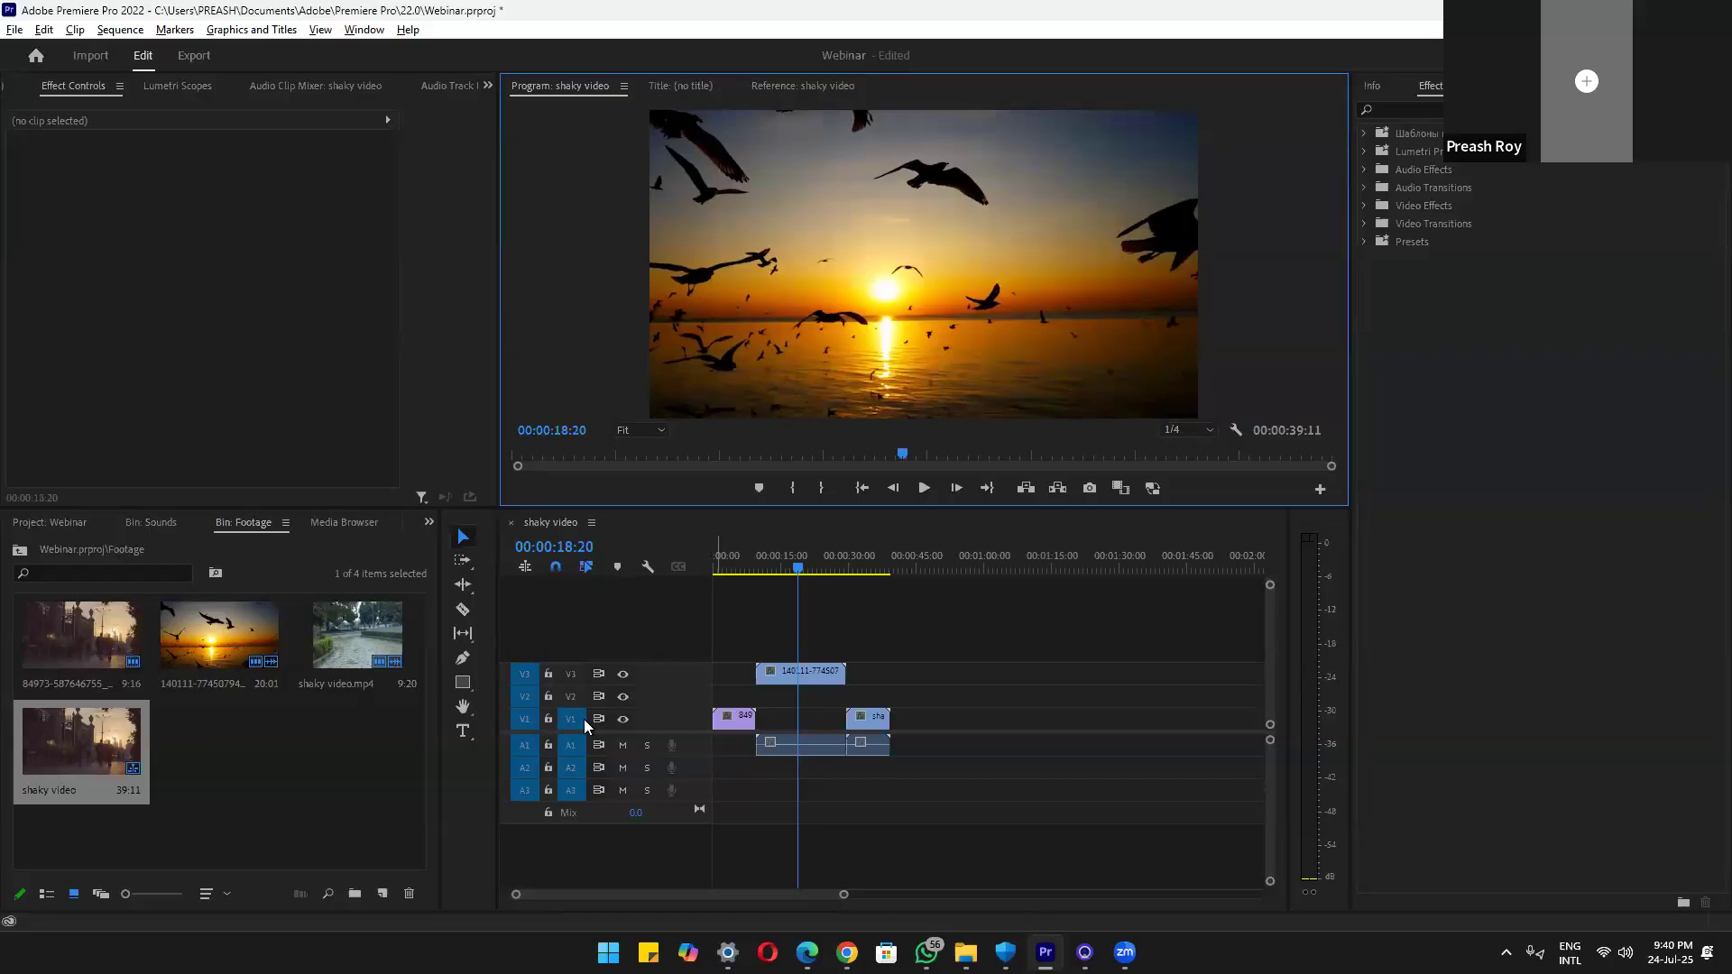
Inspect the frame size in the shaky video sequence's settings and close them without changes
{"action": "left_click", "coordinate": [118, 30]}
{"action": "left_click", "coordinate": [164, 48]}
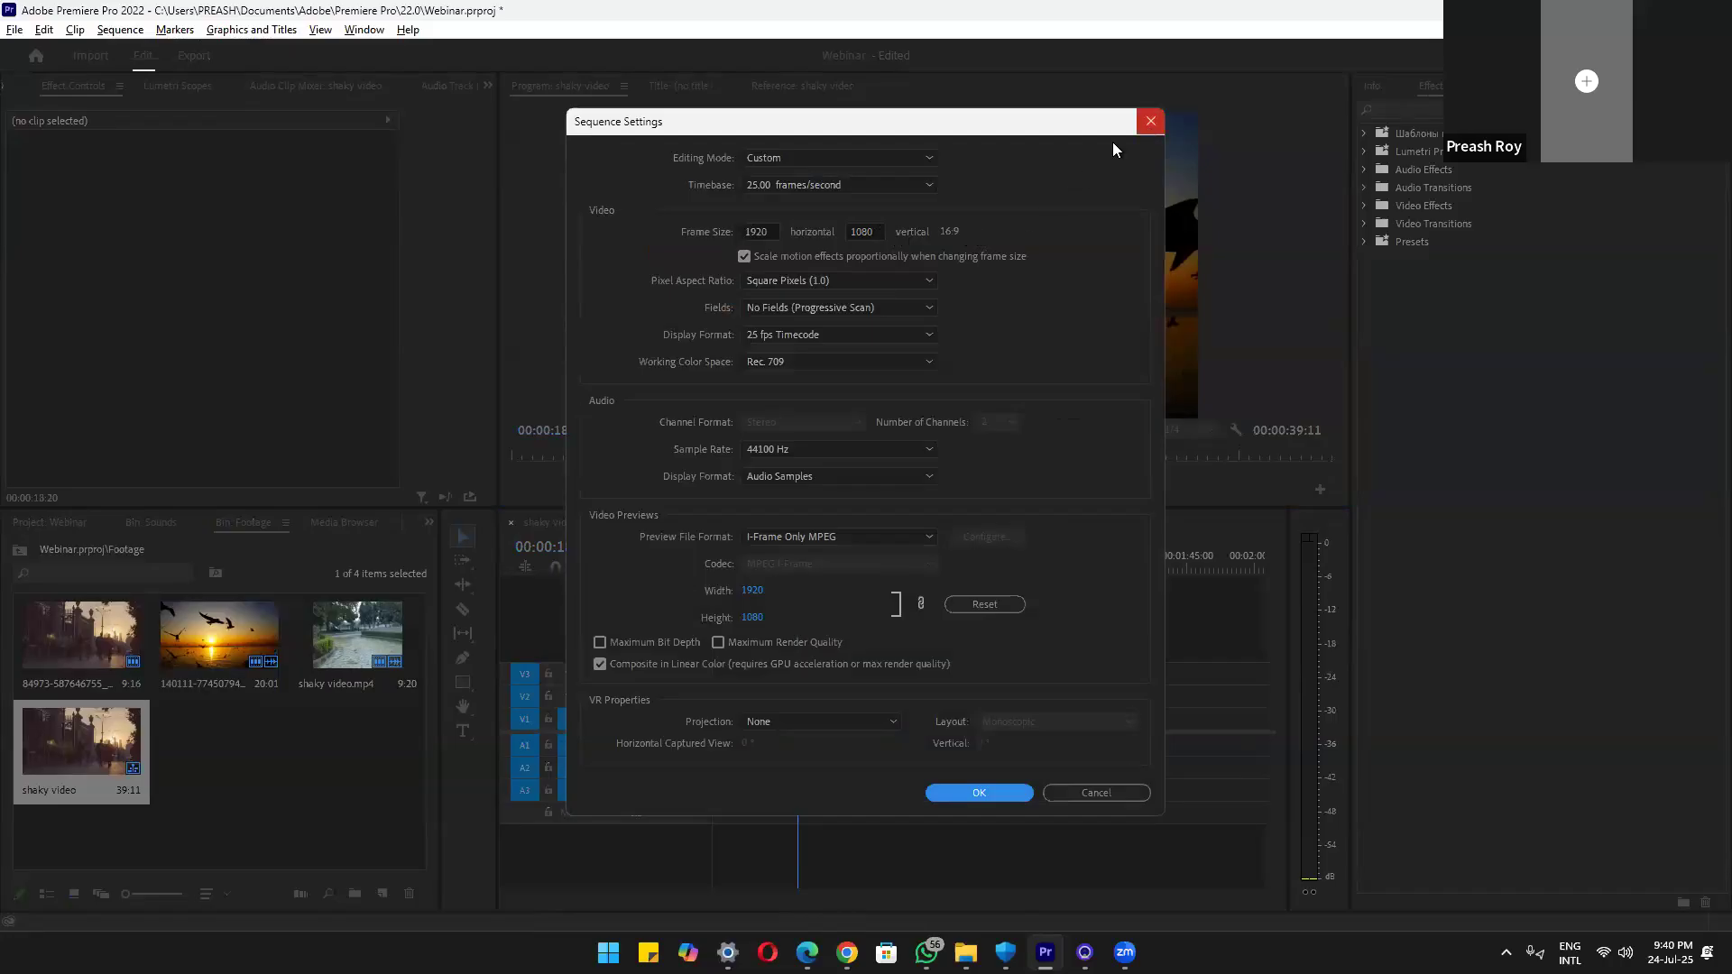
{"action": "left_click", "coordinate": [754, 231]}
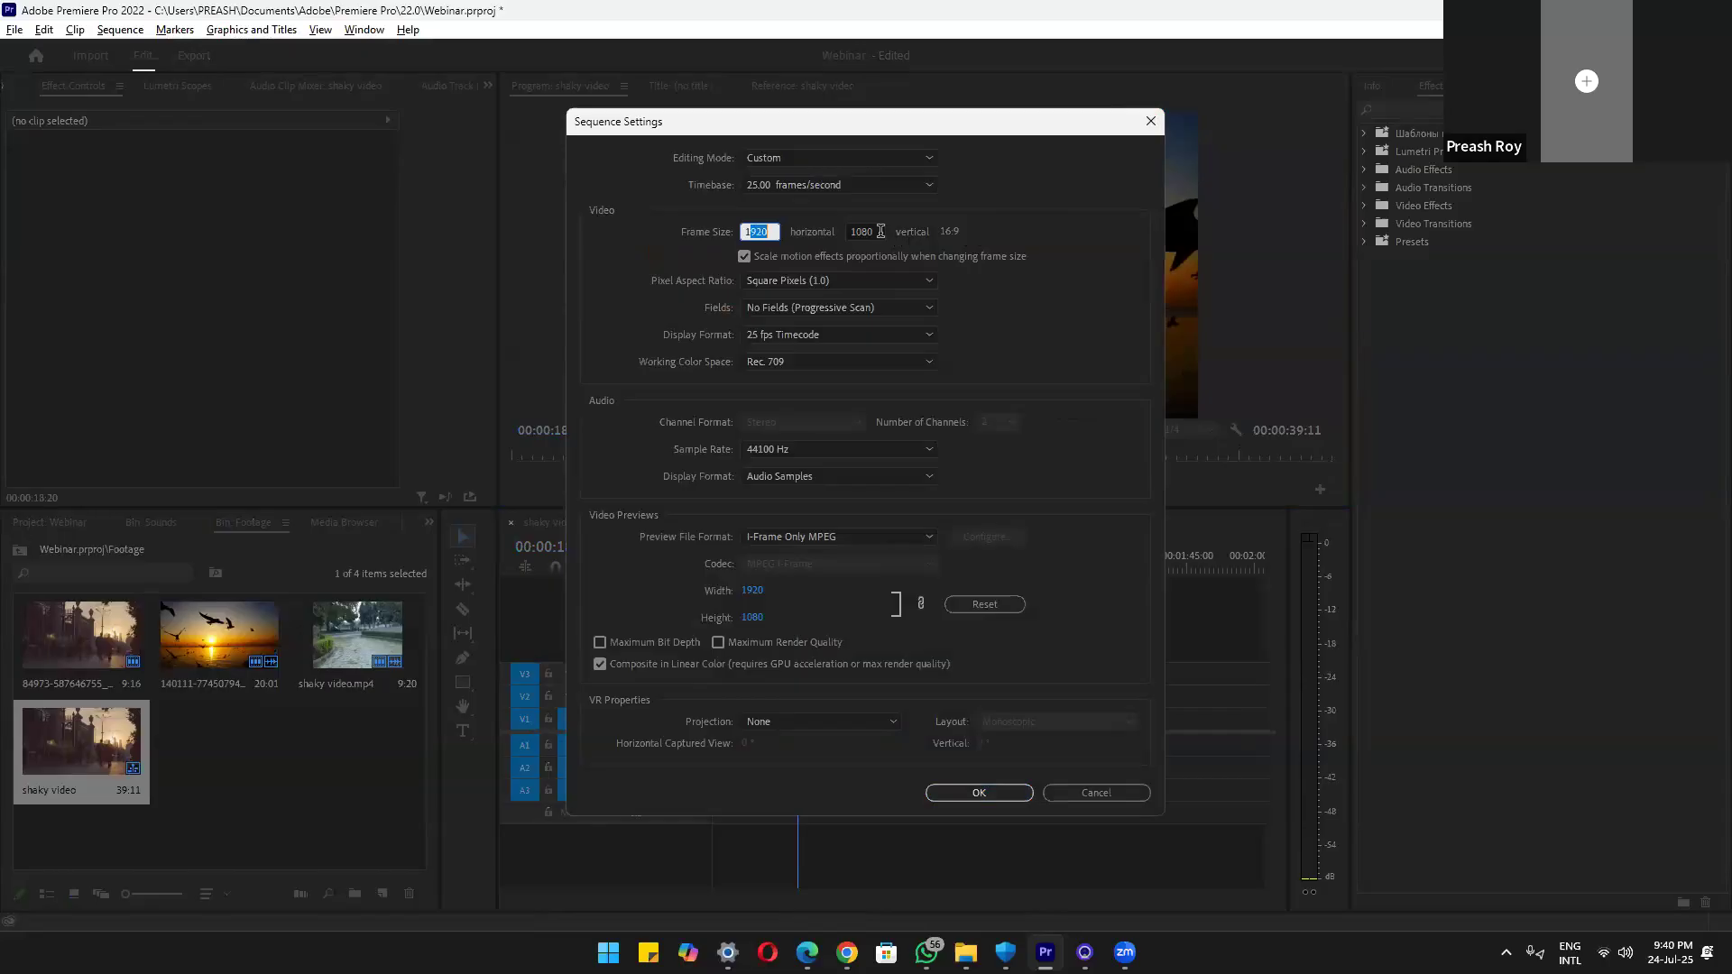
{"action": "left_click", "coordinate": [1149, 121]}
Try scaling the bird clip on V3 down to about 82 at 00:00:18:05, and set its scale to 100
{"action": "left_click", "coordinate": [798, 571]}
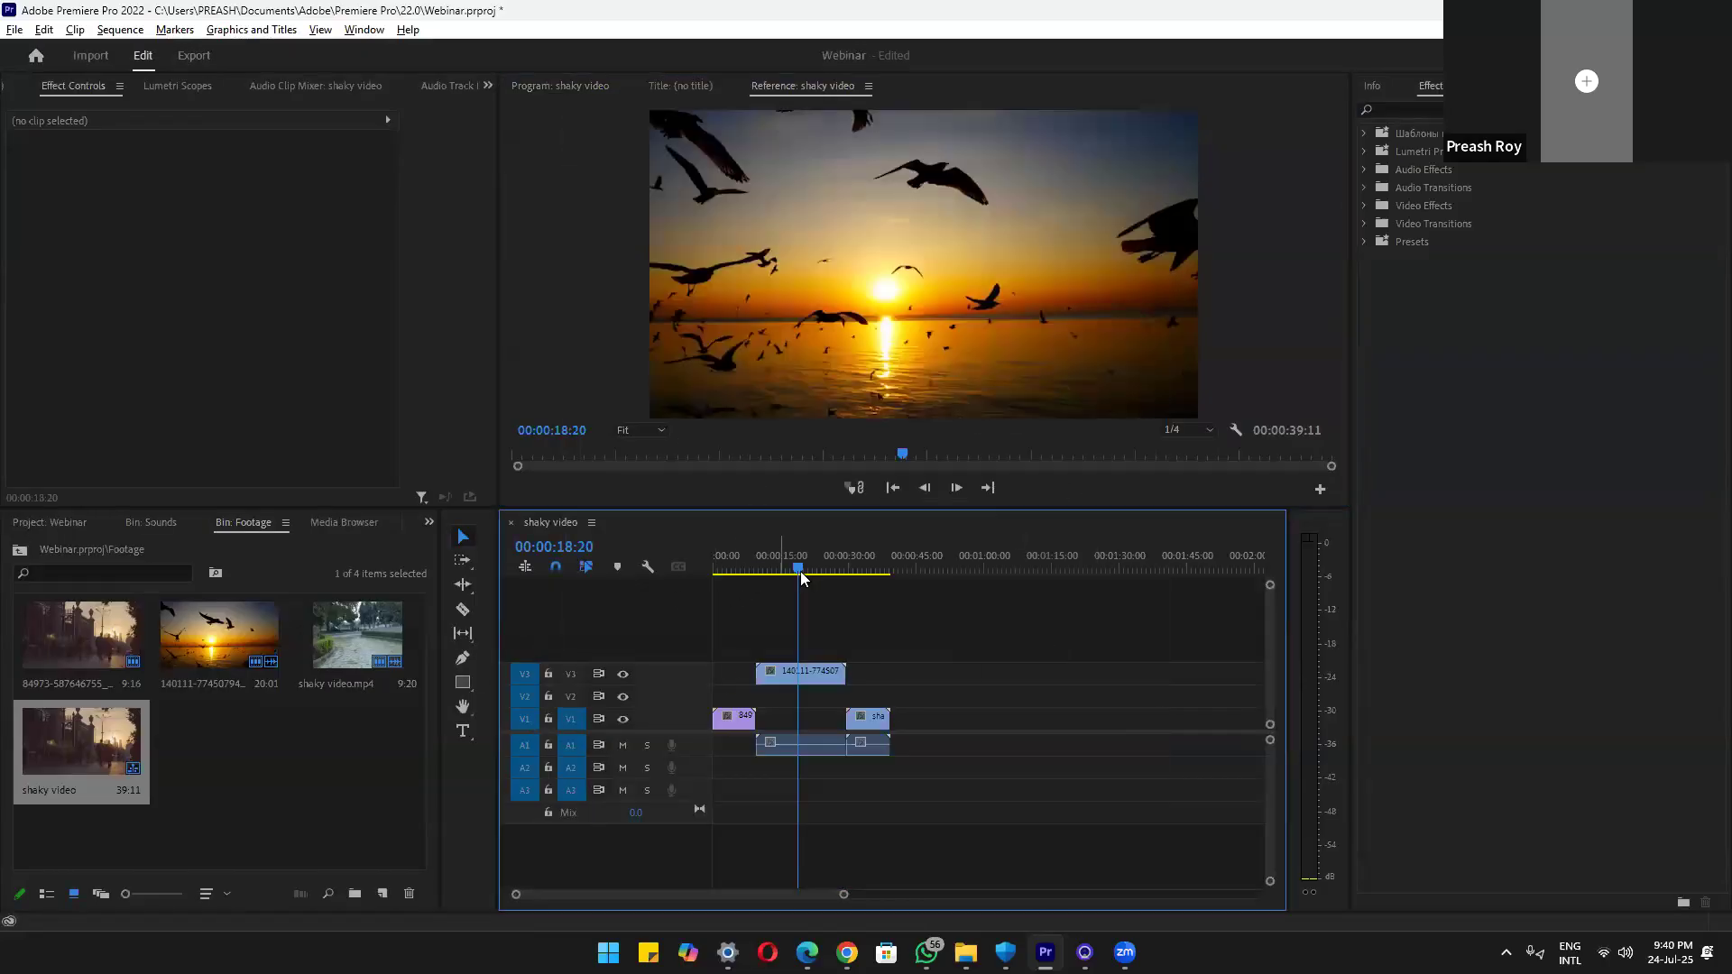
{"action": "left_click", "coordinate": [804, 673]}
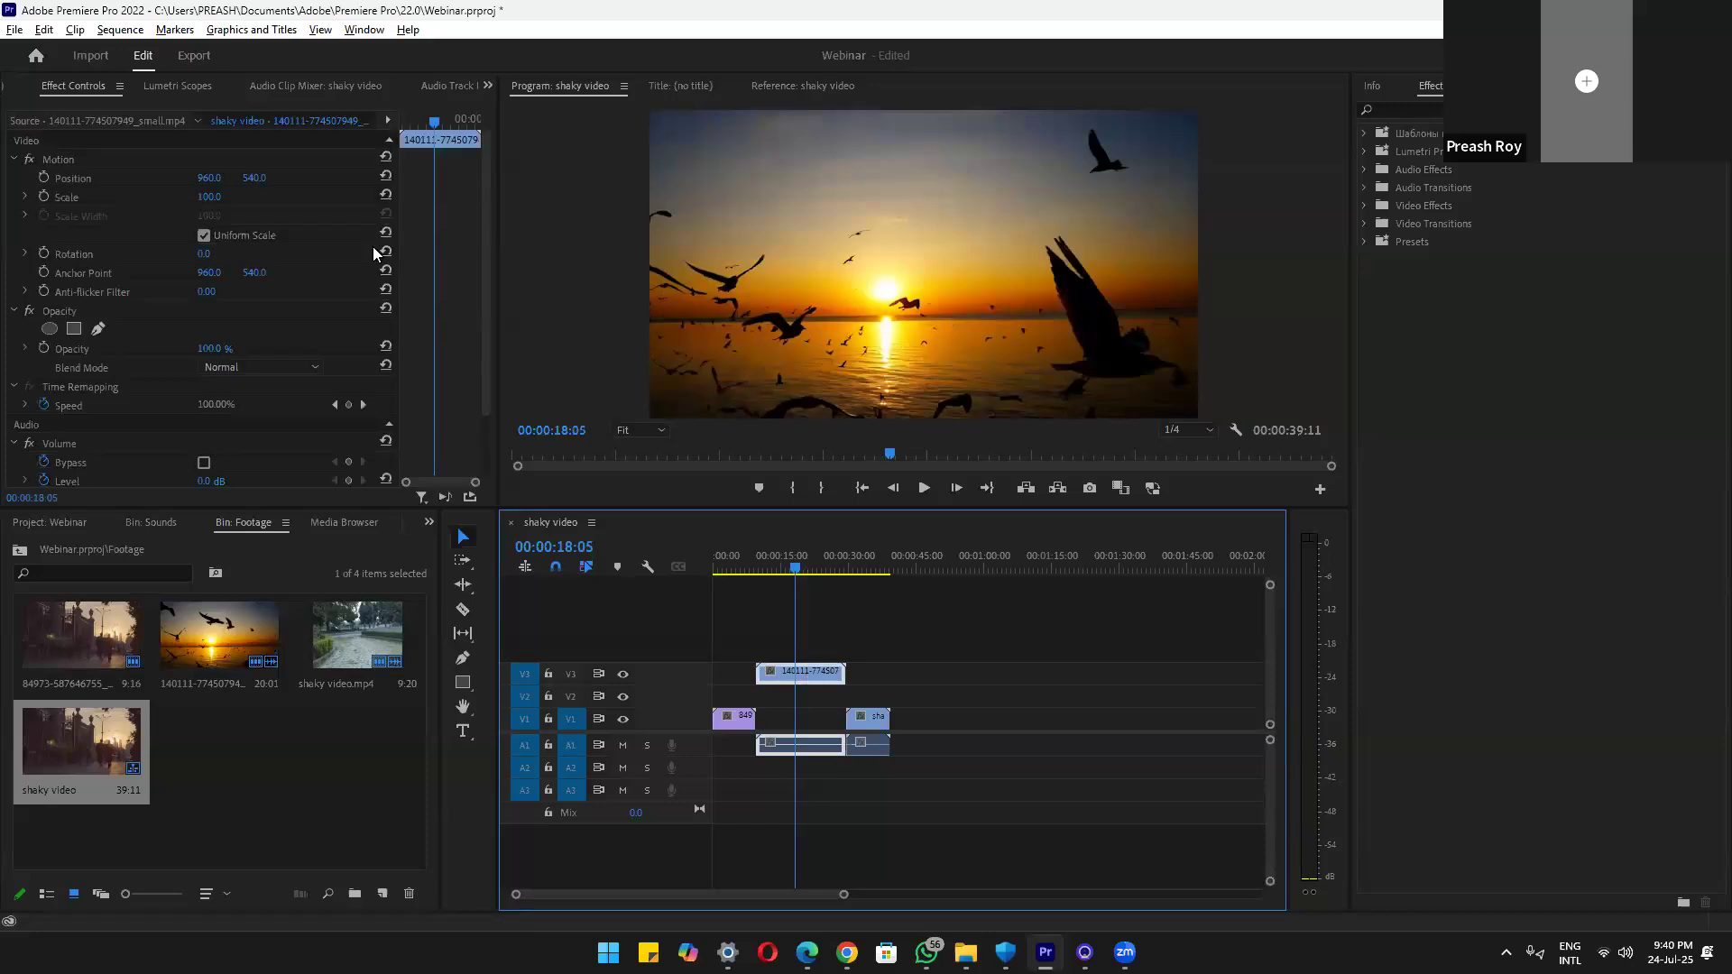
{"action": "key", "text": "shift+5"}
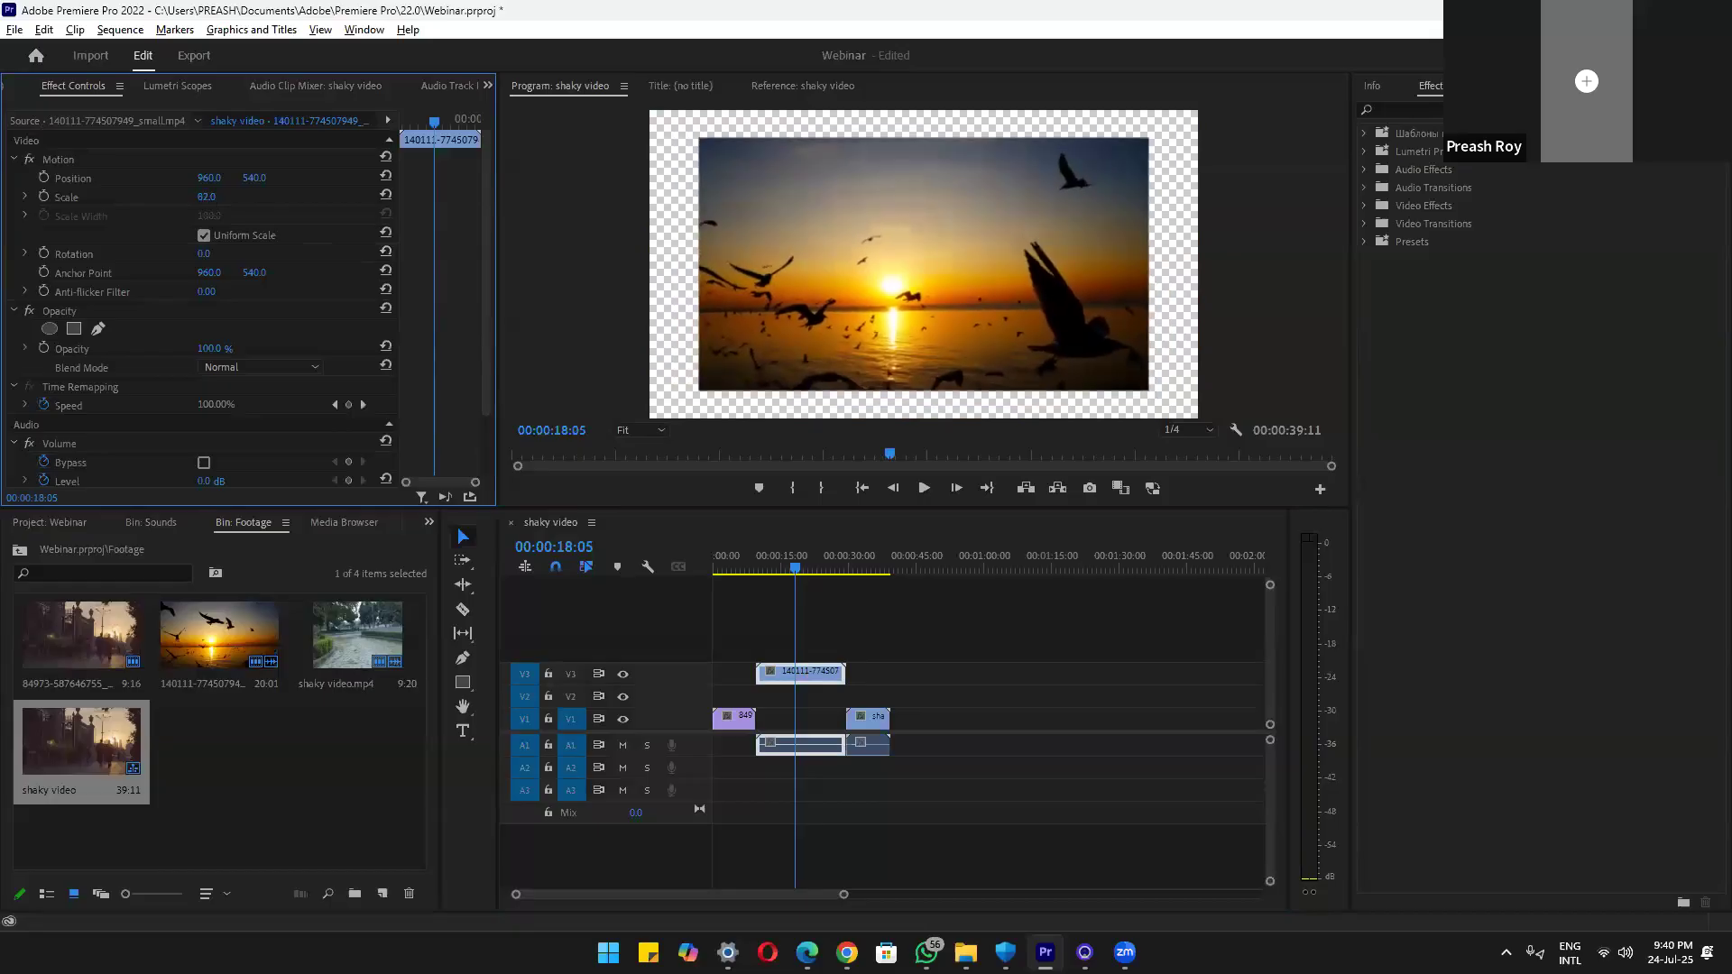
{"action": "left_click_drag", "start_coordinate": [210, 196], "coordinate": [213, 197]}
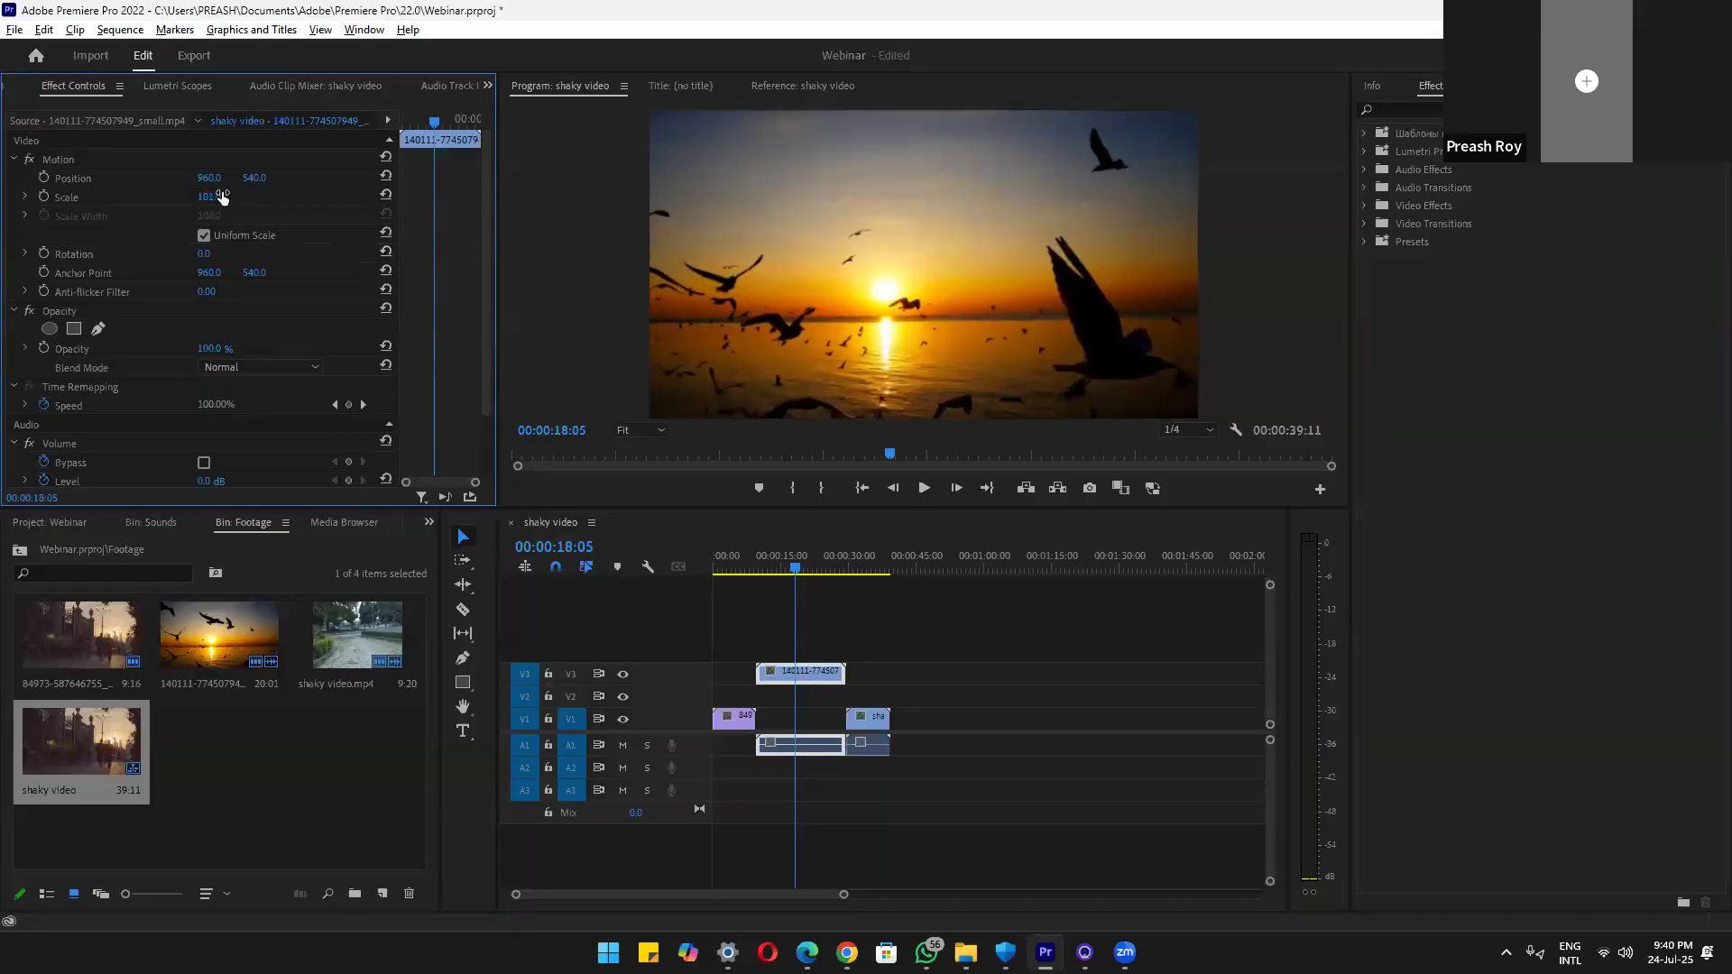
{"action": "left_click", "coordinate": [209, 197]}
{"action": "type", "text": "100"}
{"action": "key", "text": "Return"}
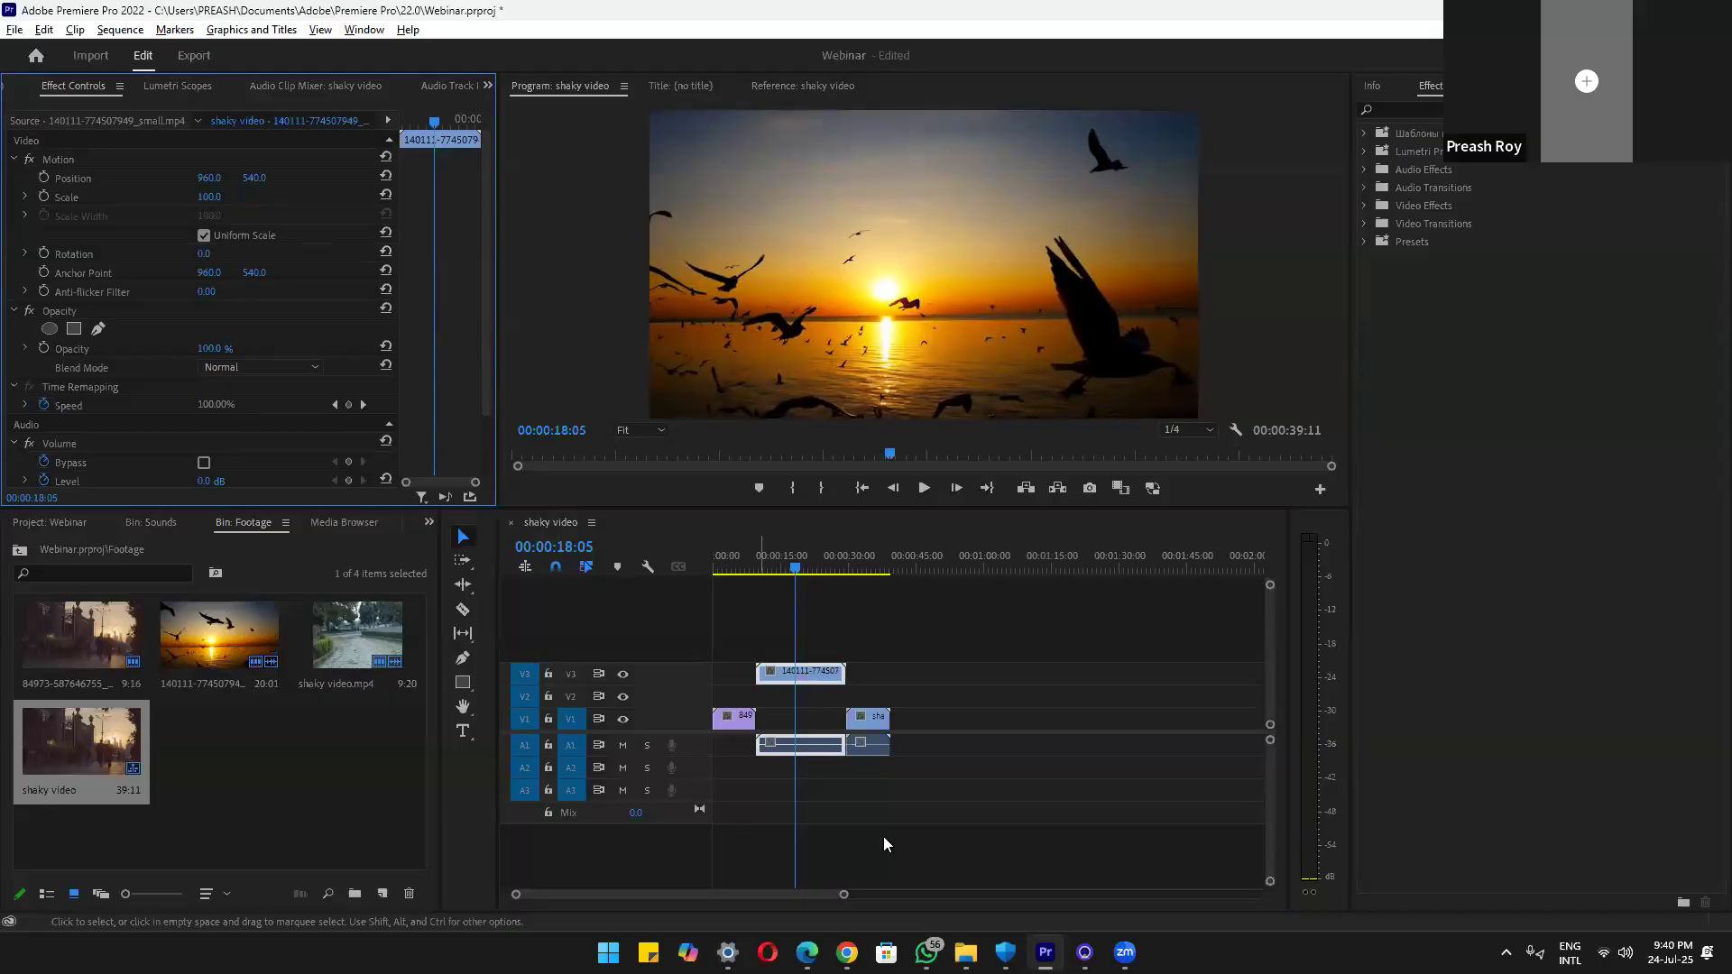
Import 0_Spectacular_High_Speed_3840x2160.mp4 from the Elements folder in File Explorer into the Footage bin
{"action": "mouse_move", "coordinate": [966, 953]}
{"action": "left_click", "coordinate": [1069, 857]}
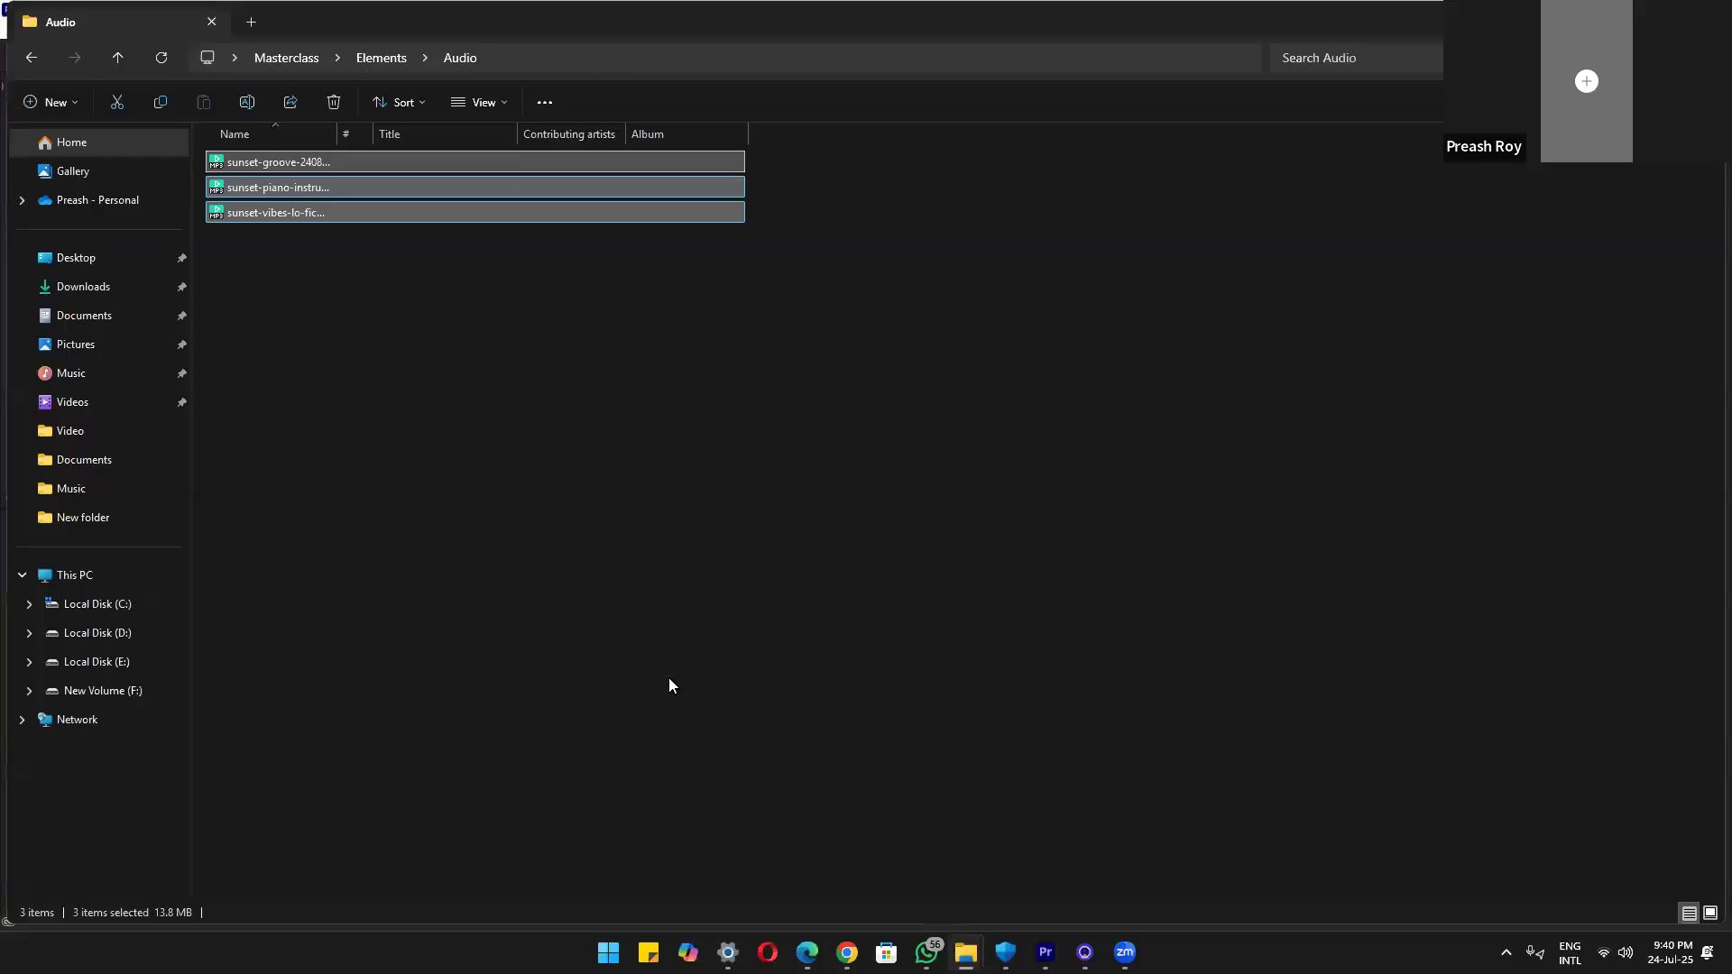
{"action": "key", "text": "BackSpace"}
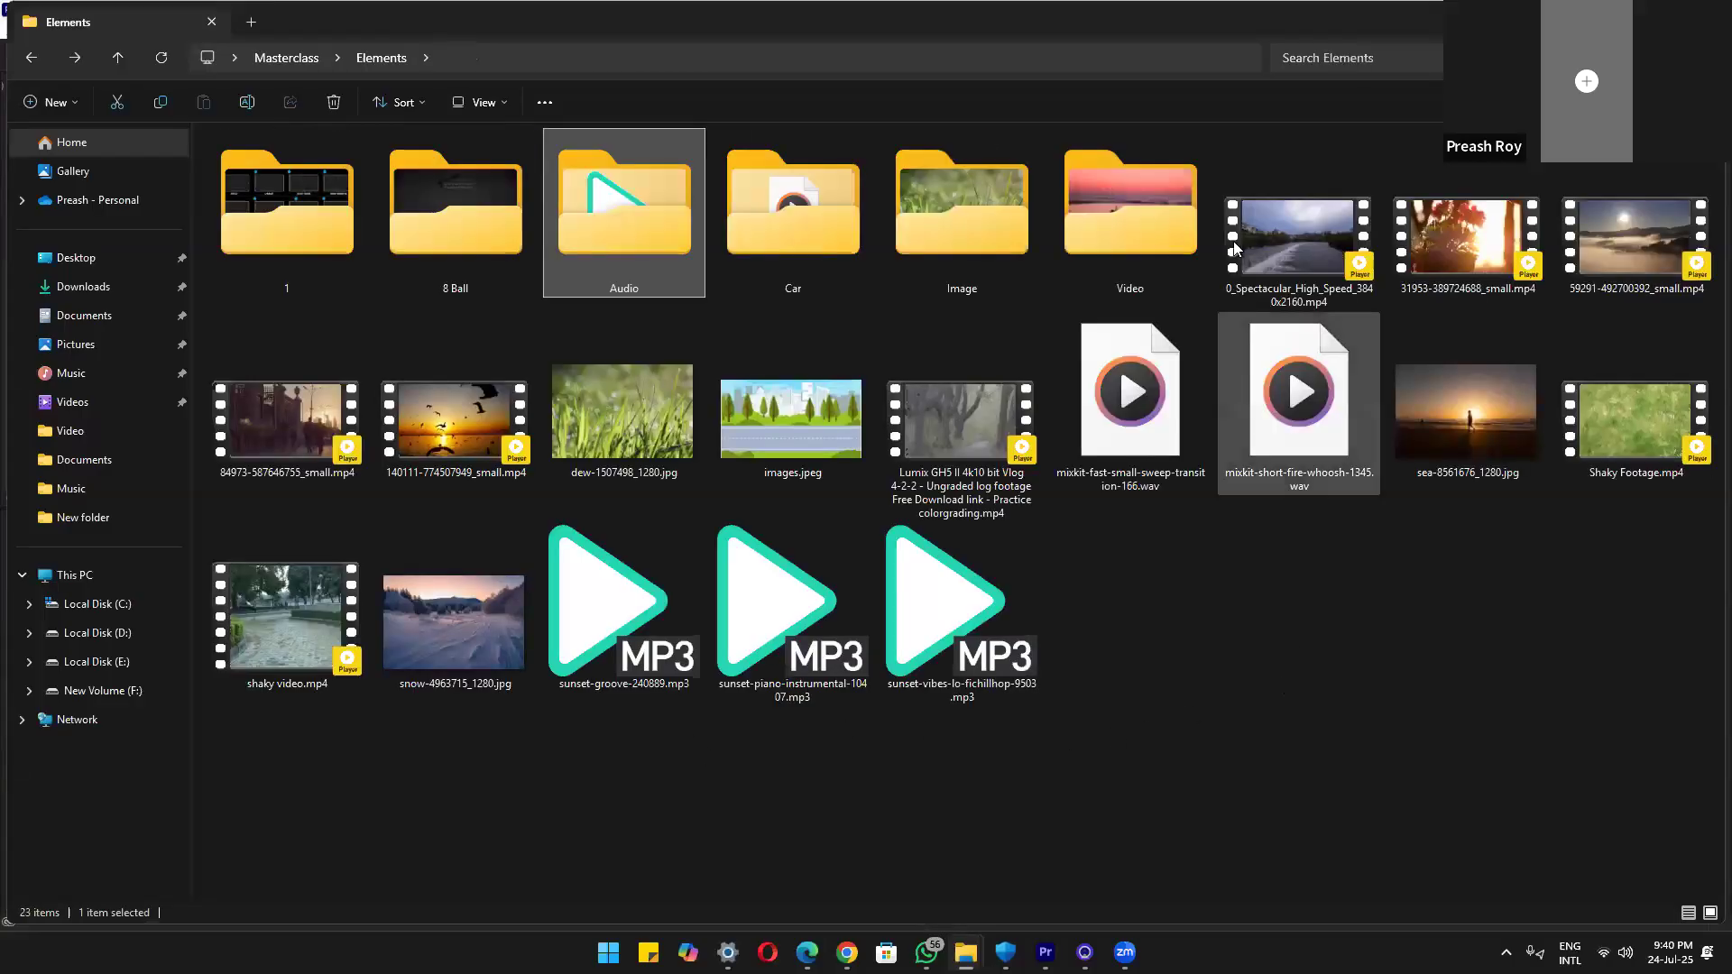
{"action": "left_click", "coordinate": [1263, 255]}
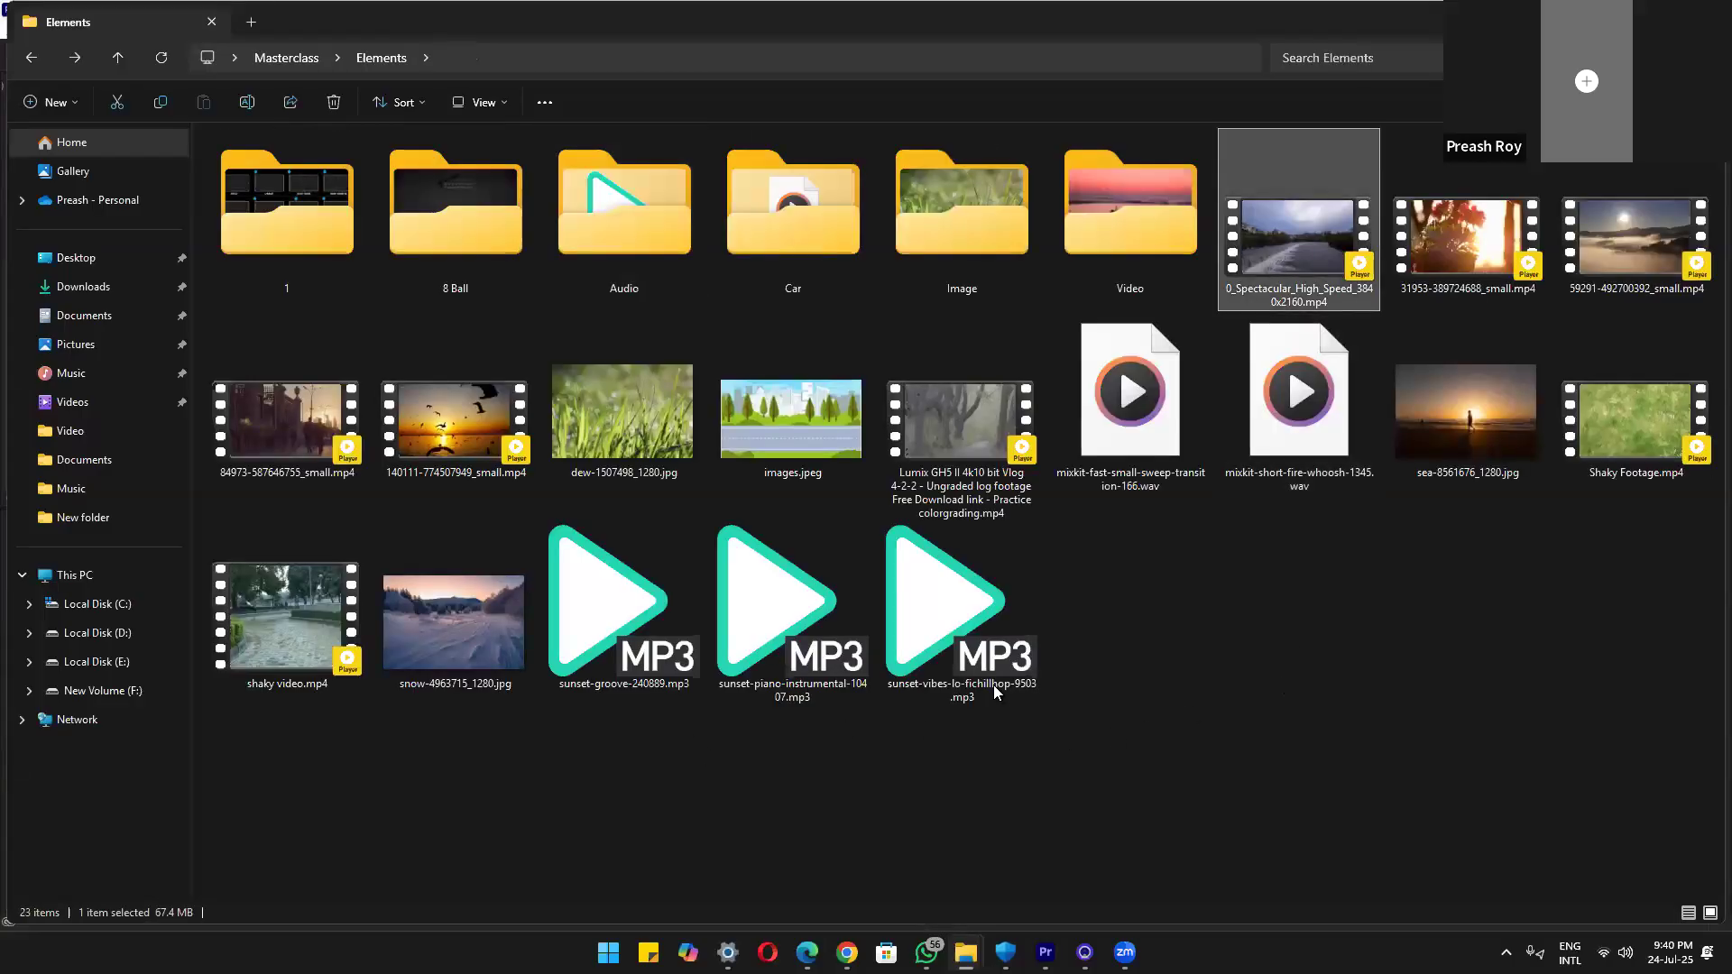
{"action": "left_click_drag", "start_coordinate": [1045, 952], "coordinate": [208, 740]}
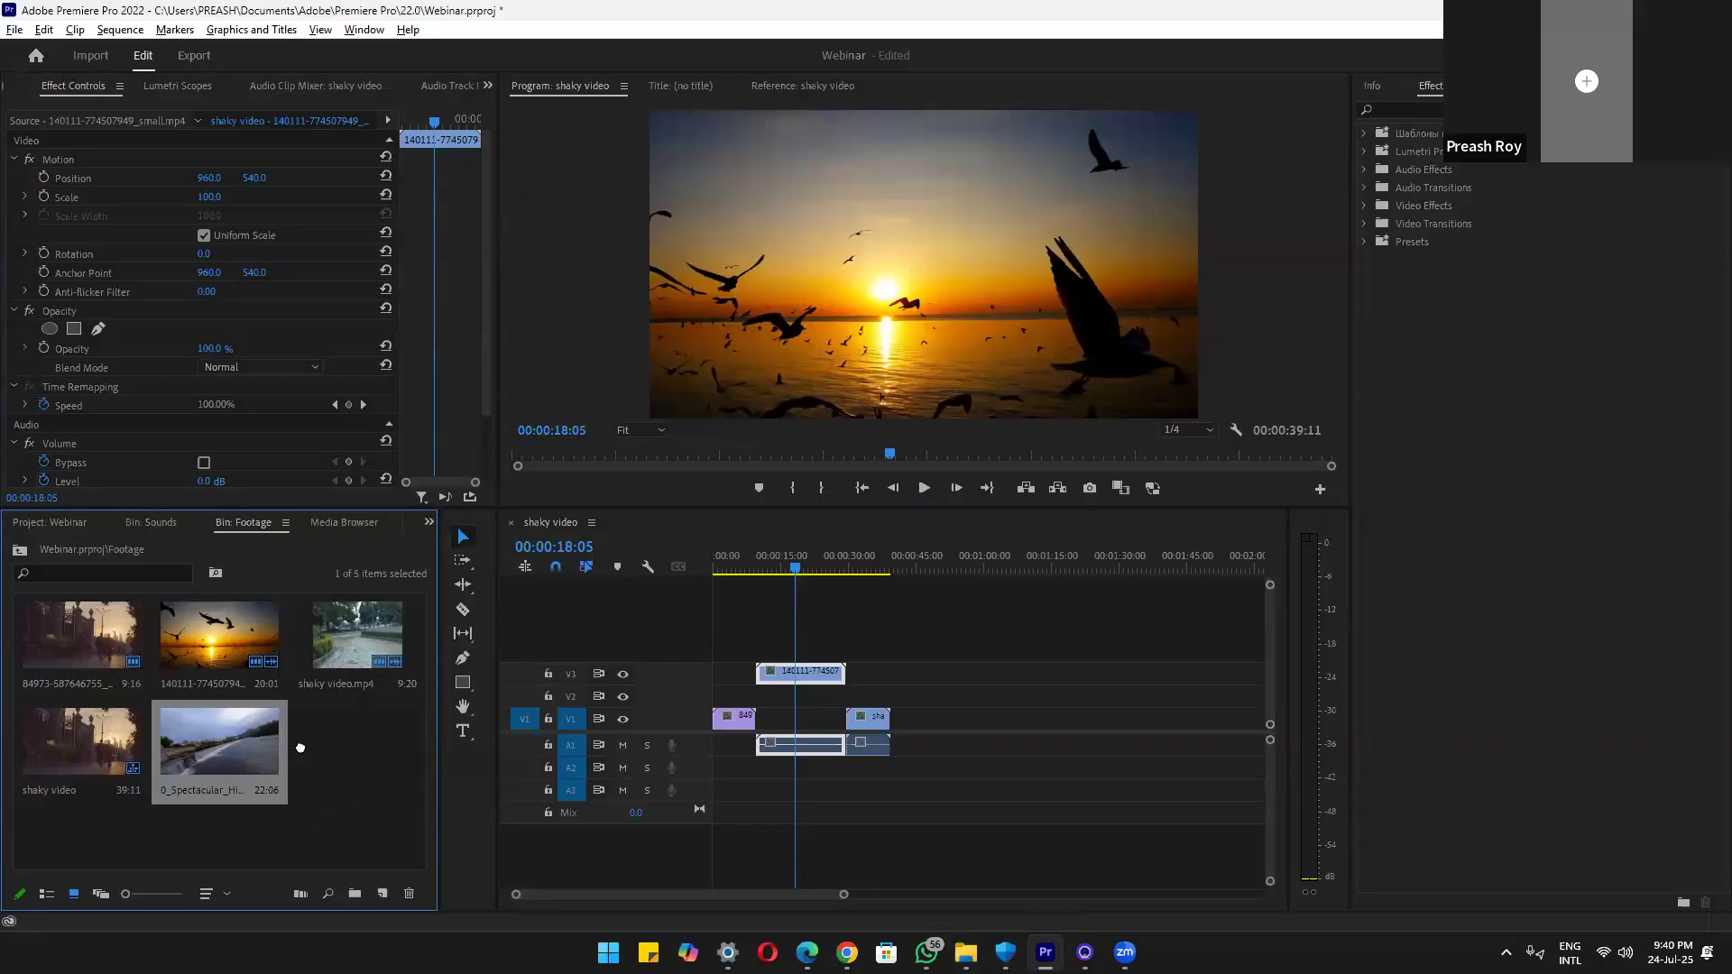
Place the imported high-speed clip on V1 beyond the existing clips and set its scale to 50 with the playhead at 00:00:57:00
{"action": "left_click_drag", "start_coordinate": [300, 747], "coordinate": [973, 568]}
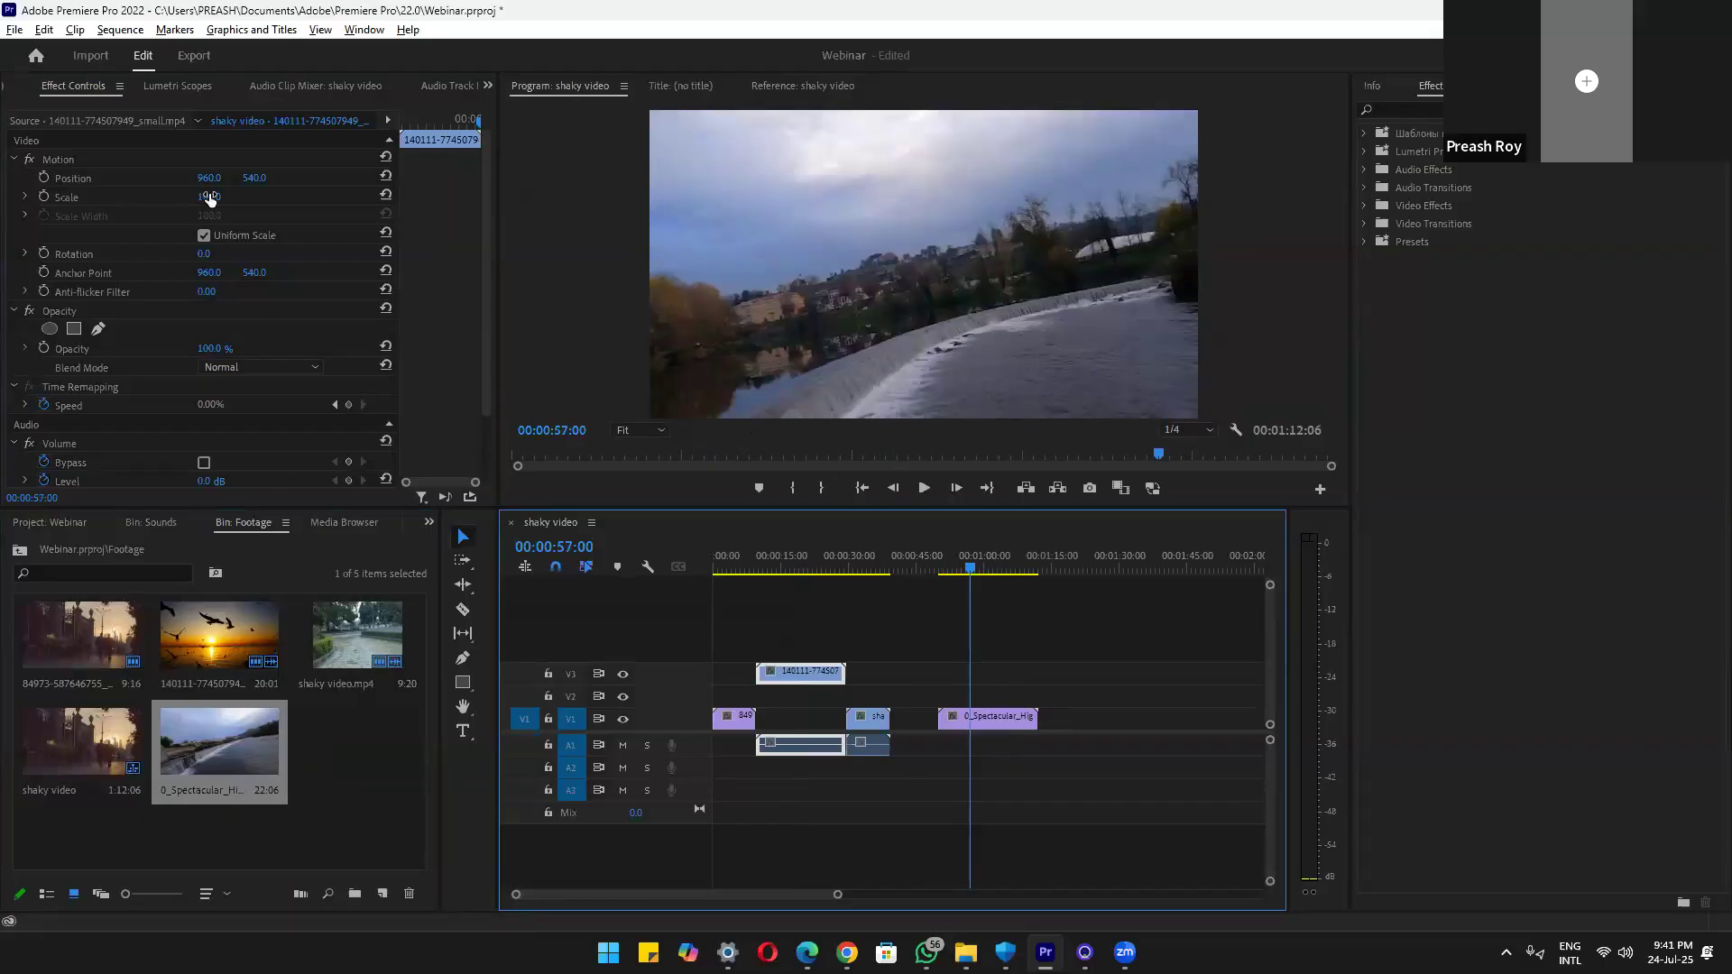
{"action": "left_click_drag", "start_coordinate": [209, 197], "coordinate": [181, 196]}
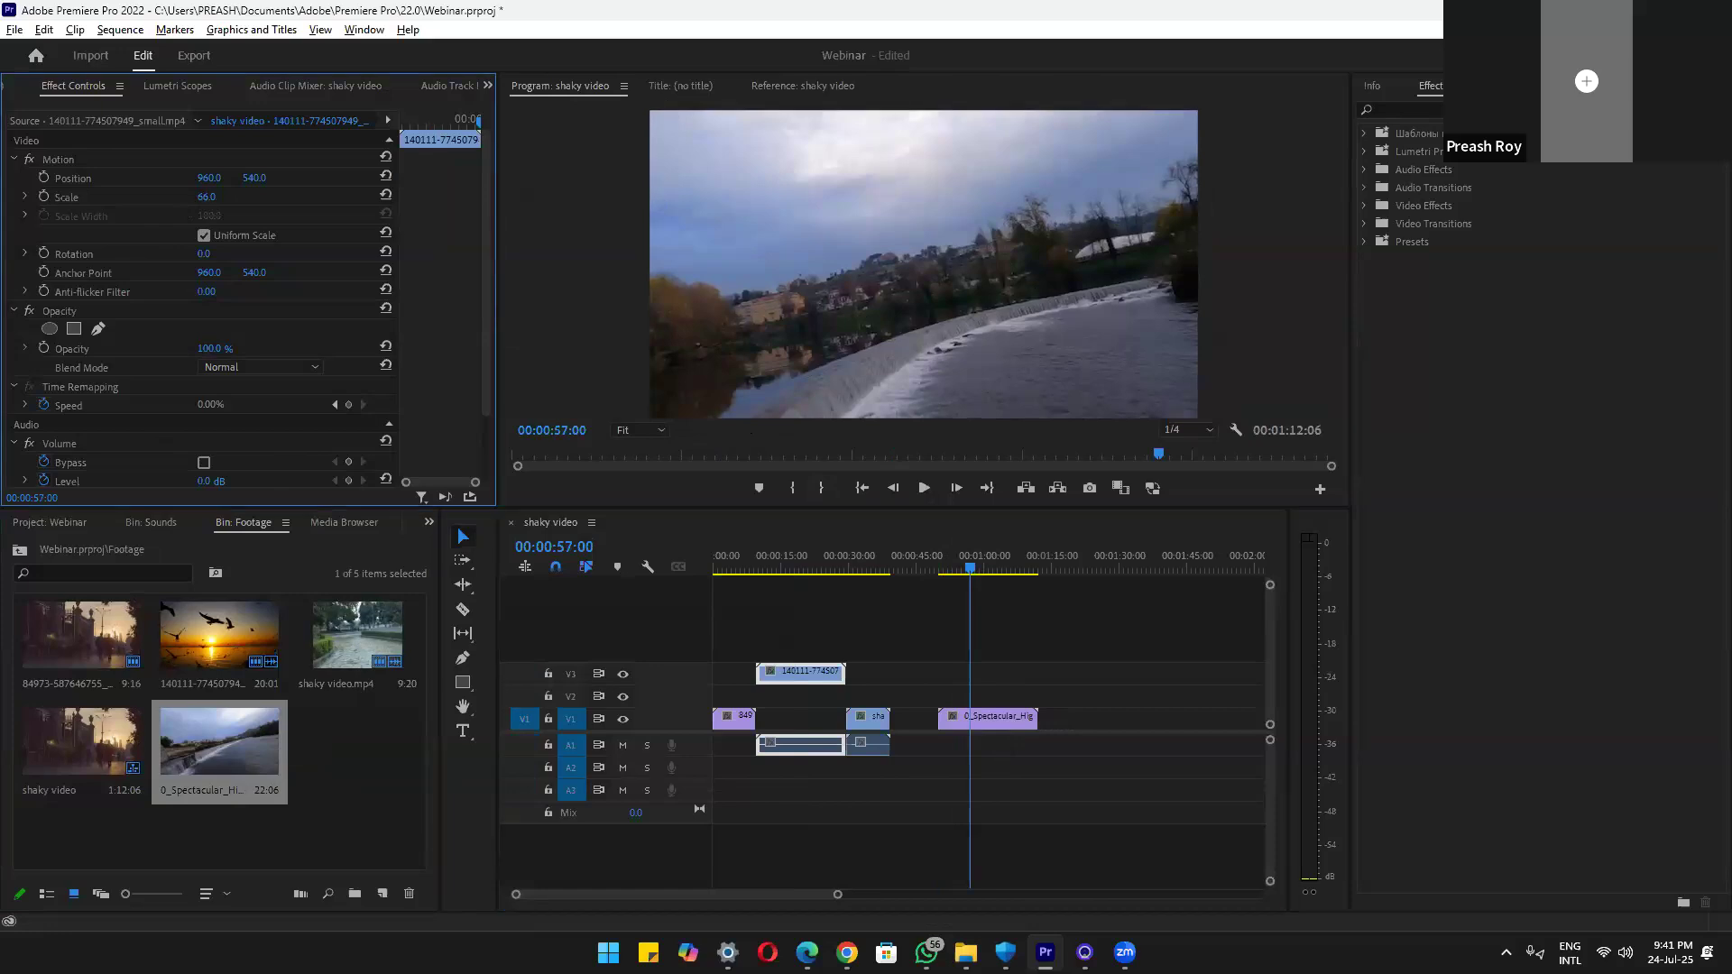
{"action": "key", "text": "d"}
{"action": "left_click_drag", "start_coordinate": [213, 197], "coordinate": [168, 197]}
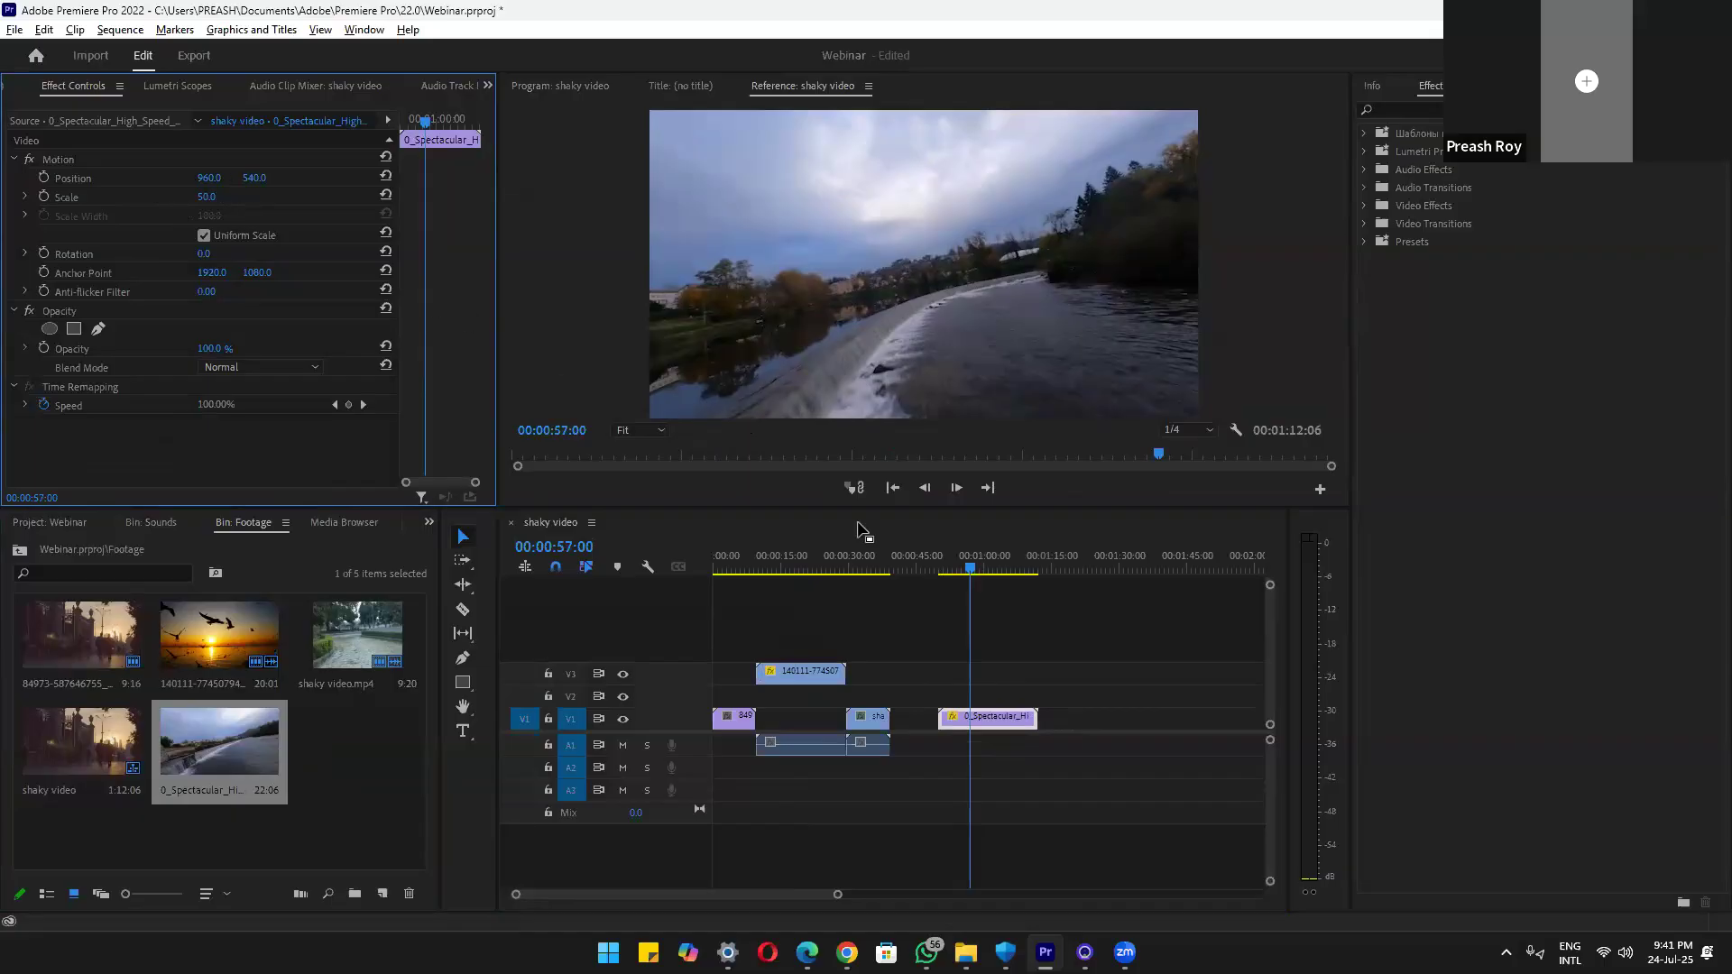
Play back the opening of the high-speed river clip on V1, pausing at 00:00:56:14
{"action": "left_click", "coordinate": [944, 568]}
{"action": "key", "text": "space"}
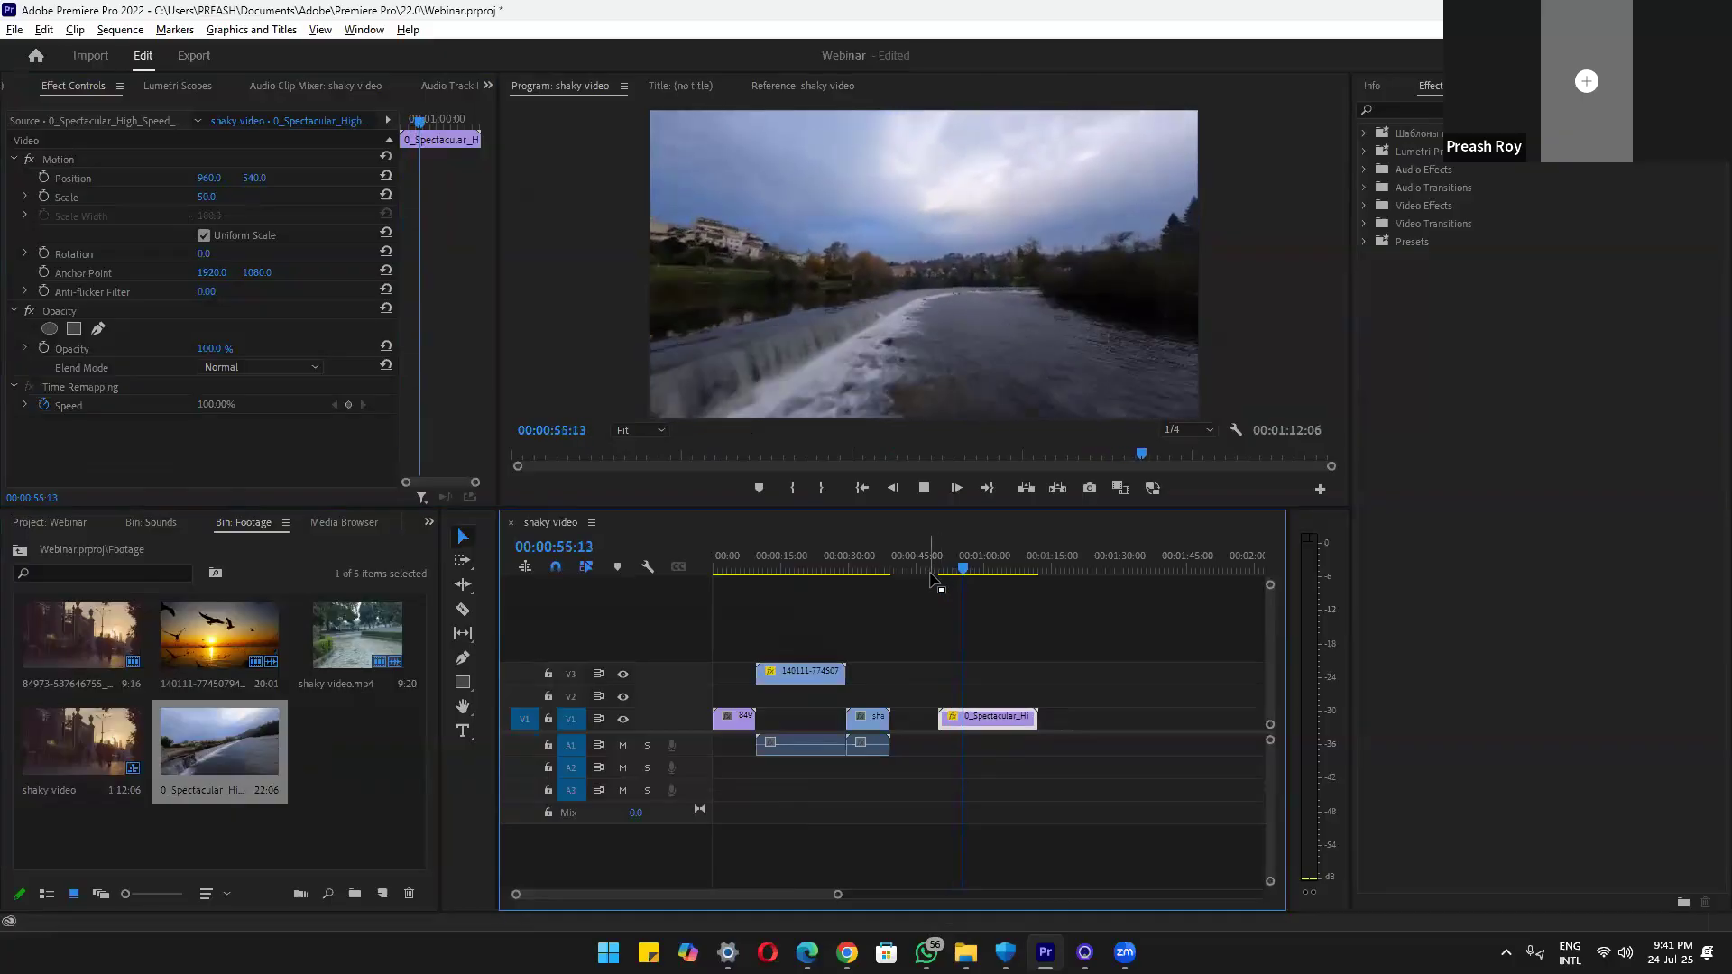
{"action": "key", "text": "space"}
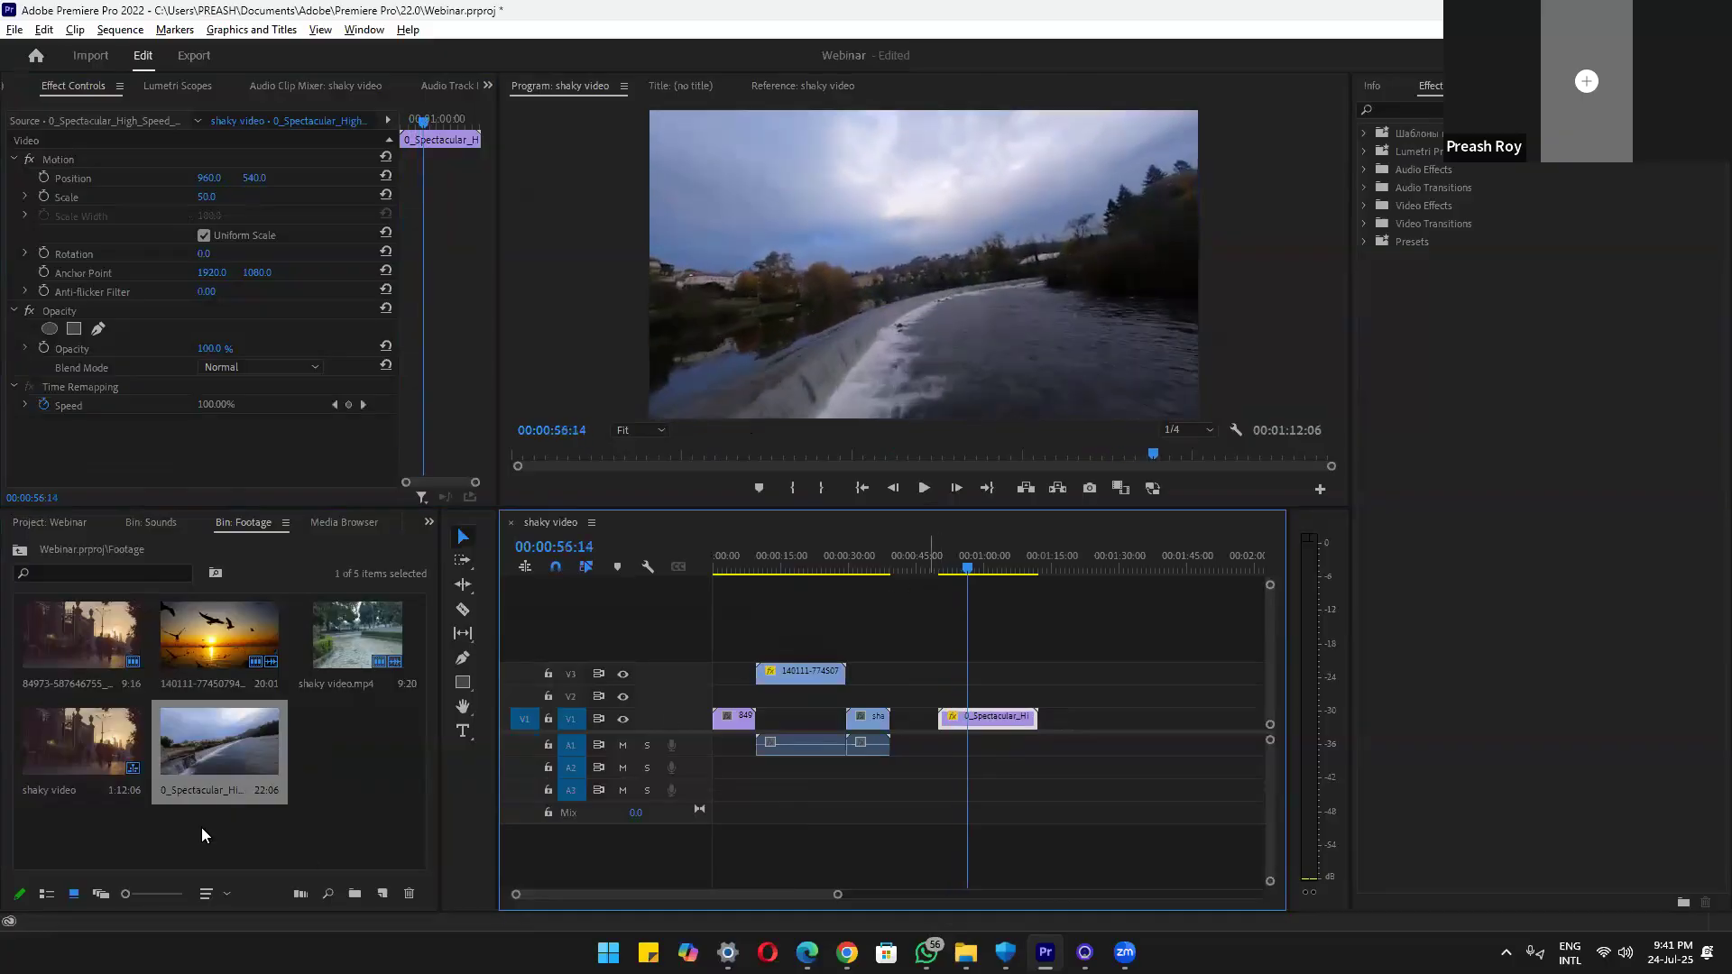
Inspect the Create Proxies settings for the high-speed clip in the Footage bin and close them without creating a proxy
{"action": "right_click", "coordinate": [177, 765]}
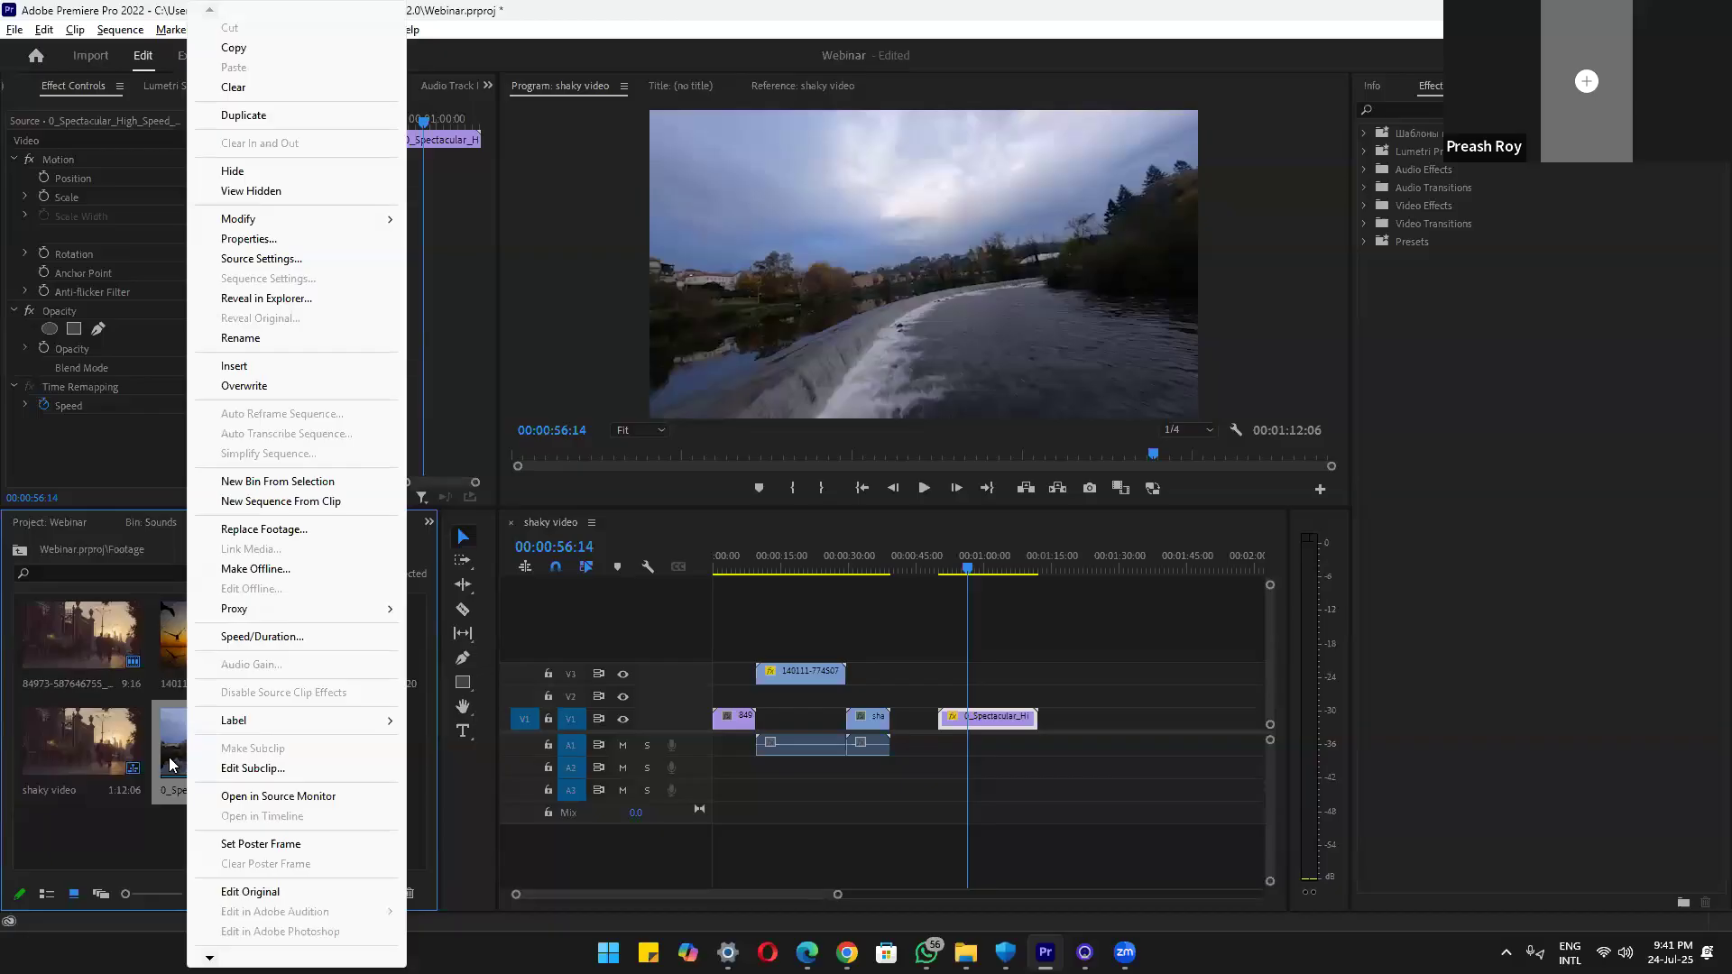
{"action": "mouse_move", "coordinate": [260, 617]}
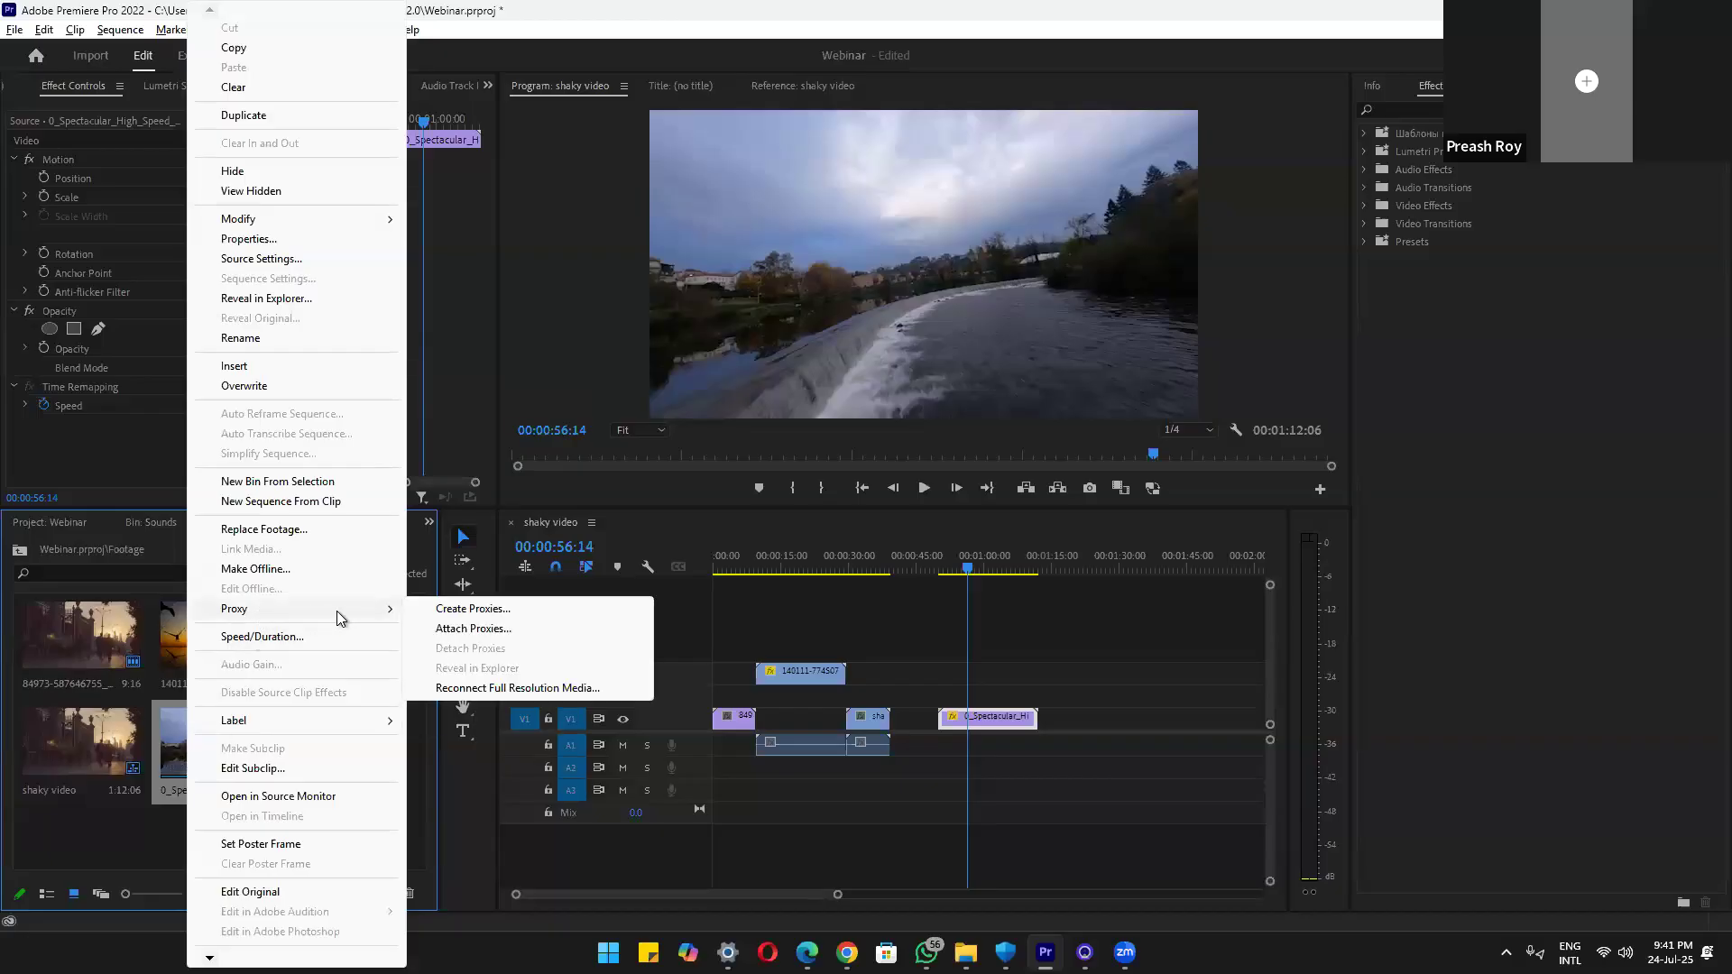
{"action": "left_click", "coordinate": [470, 610]}
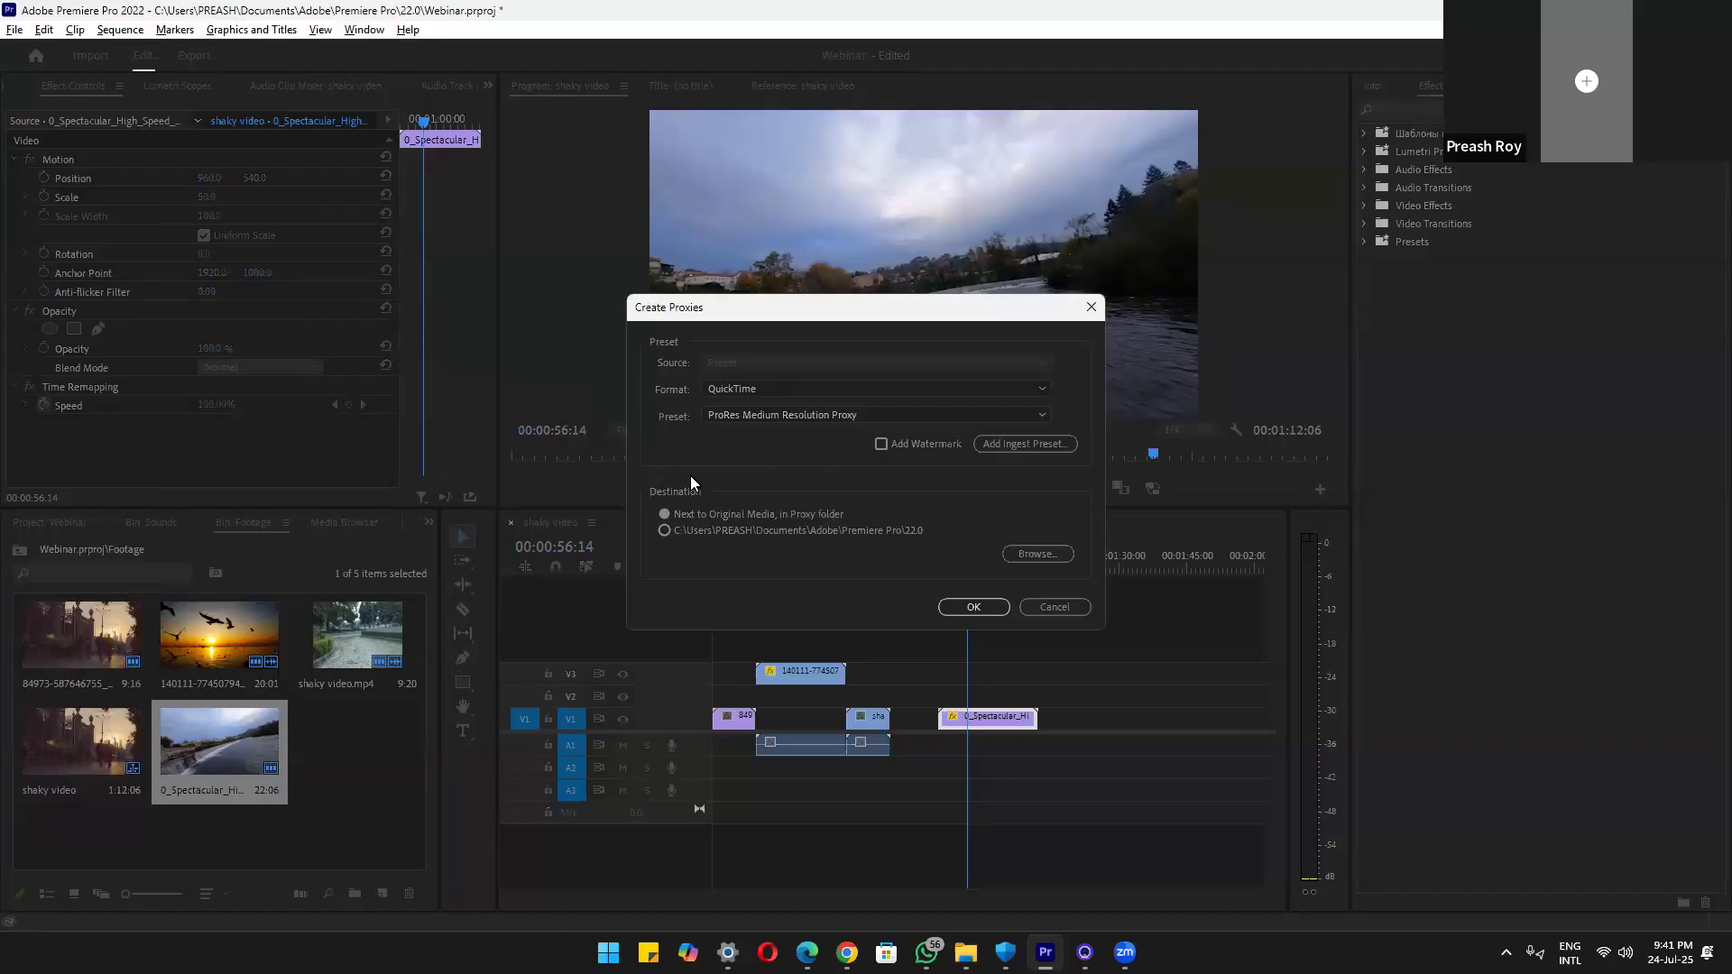
{"action": "left_click", "coordinate": [1048, 612]}
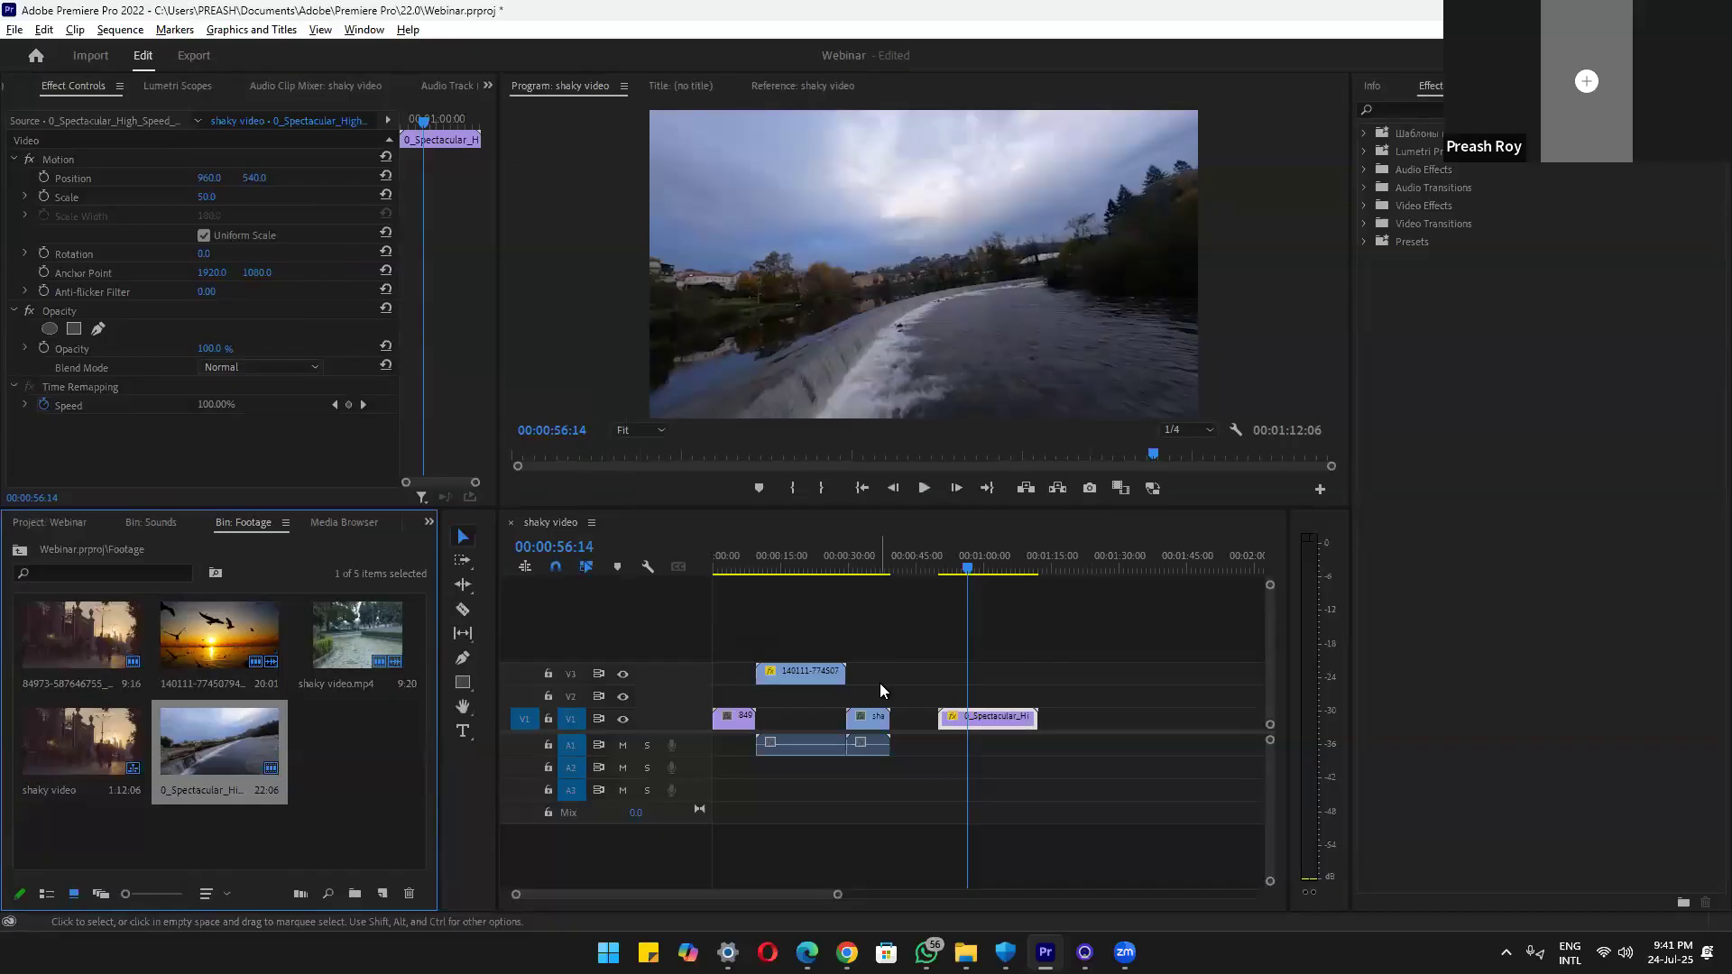
Switch to the Webinar.html outline in Edge, highlight "Customize panels & workspaces", and return to Premiere Pro
{"action": "mouse_move", "coordinate": [808, 943]}
{"action": "left_click", "coordinate": [794, 898]}
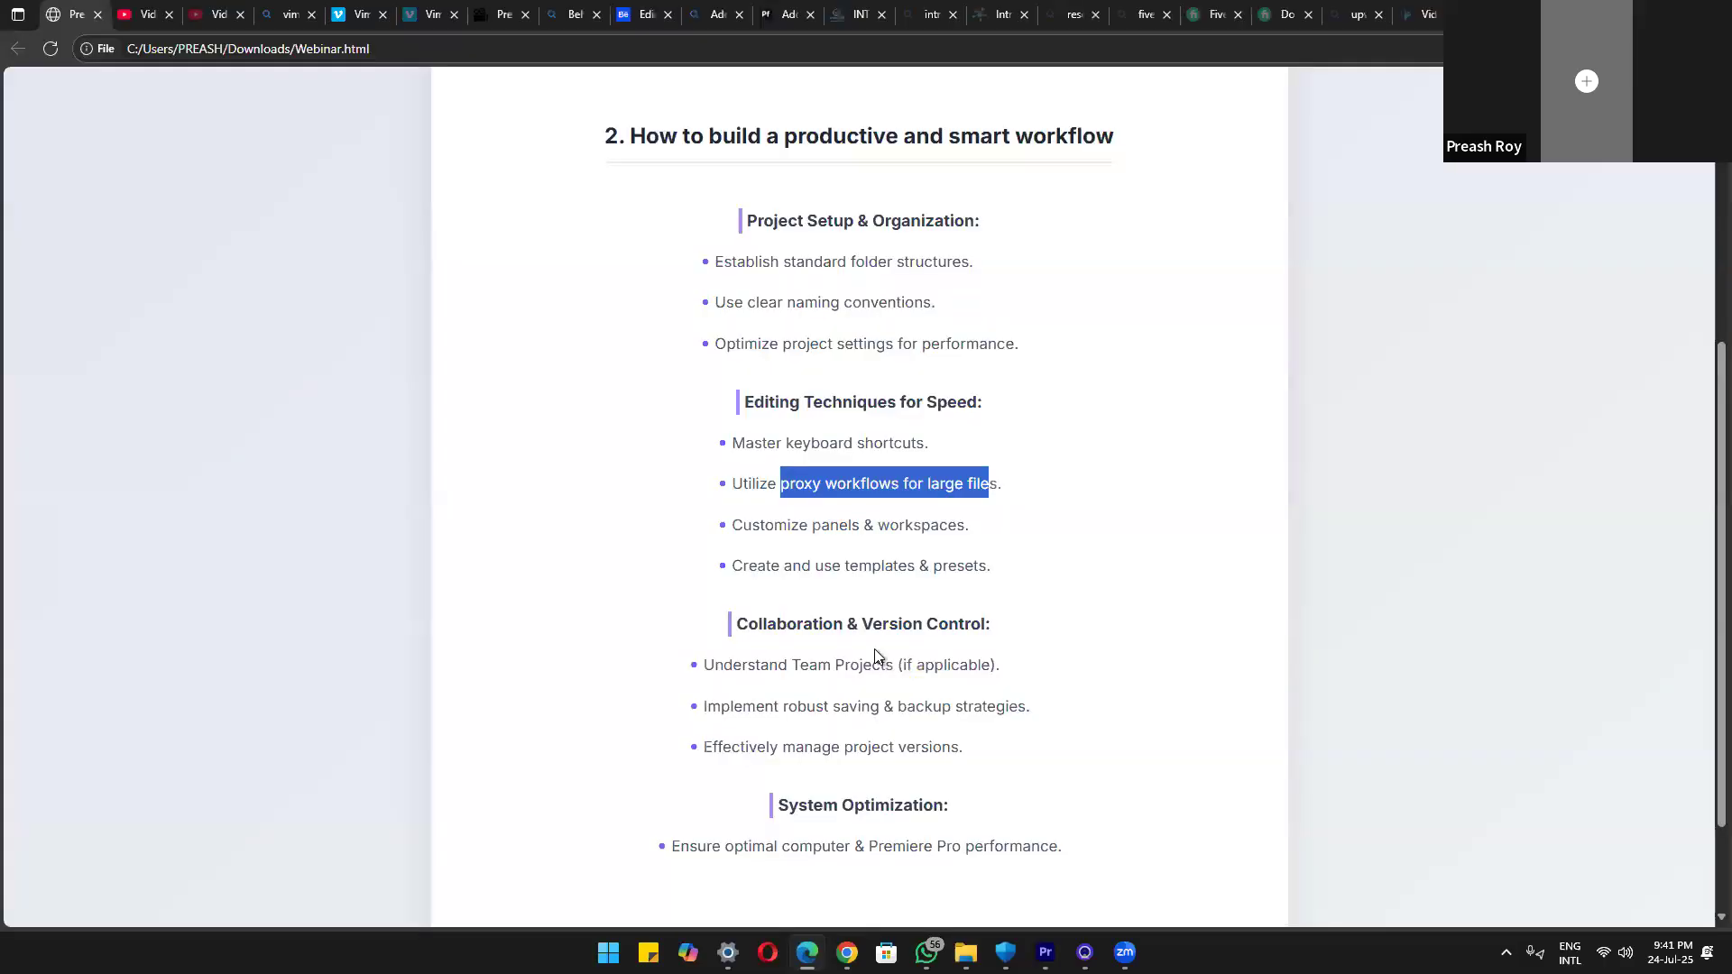
{"action": "left_click_drag", "start_coordinate": [742, 531], "coordinate": [987, 530]}
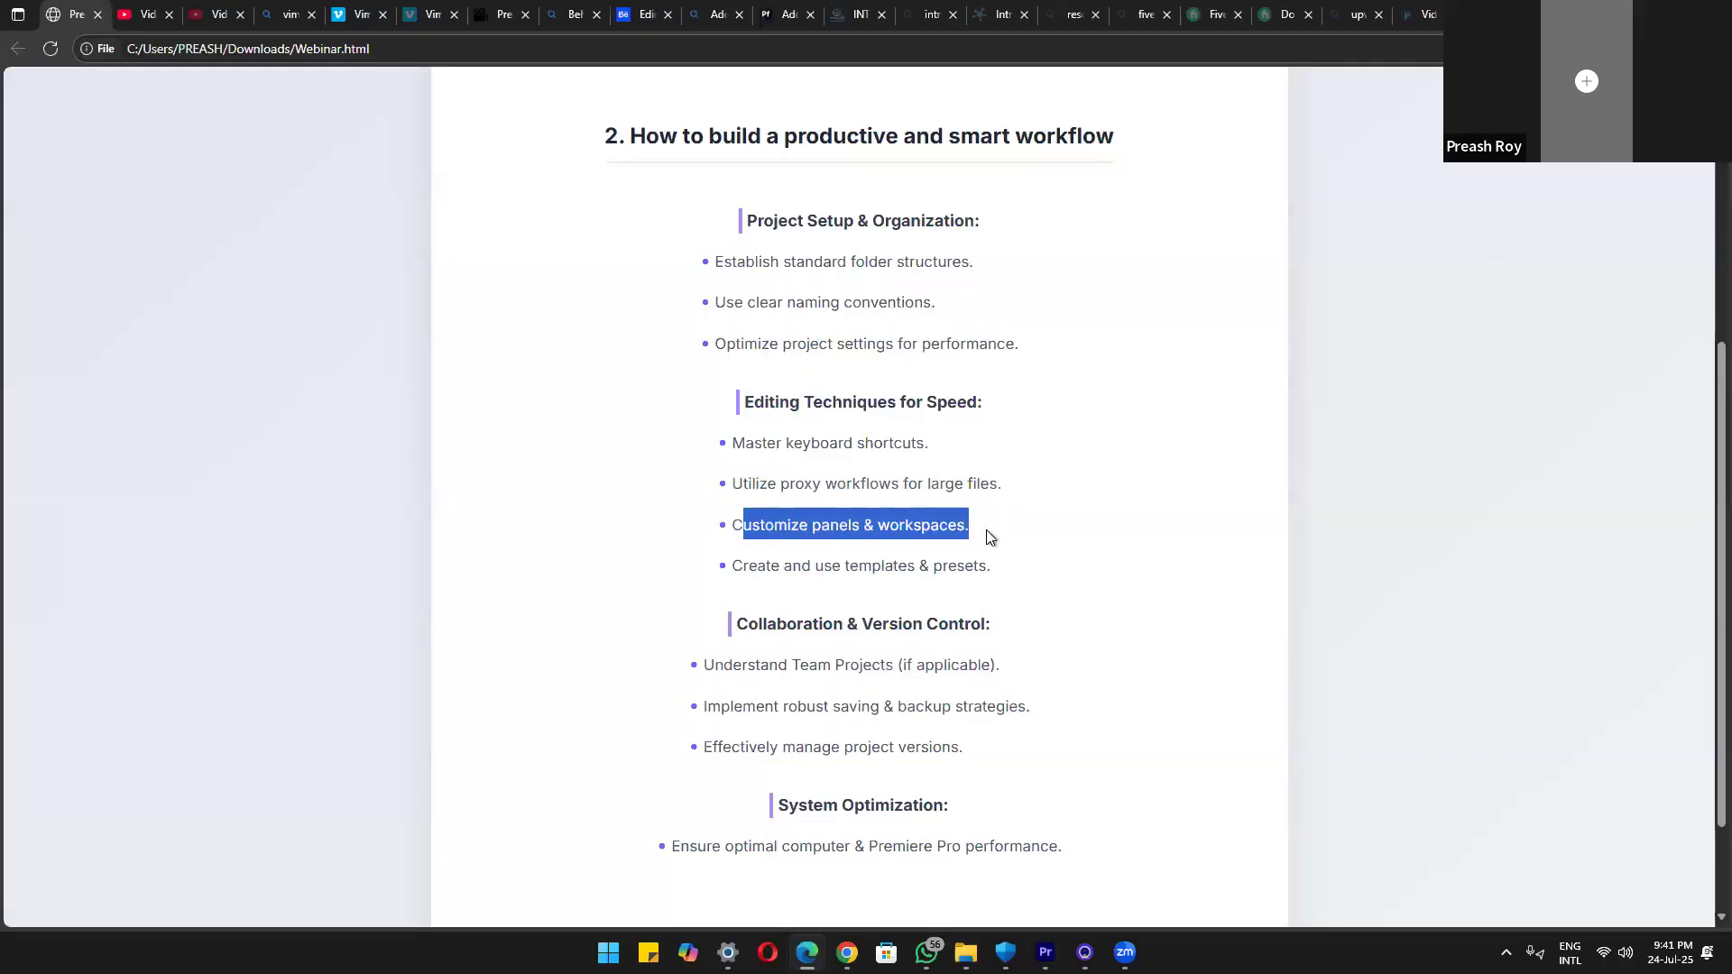
{"action": "left_click", "coordinate": [1046, 953]}
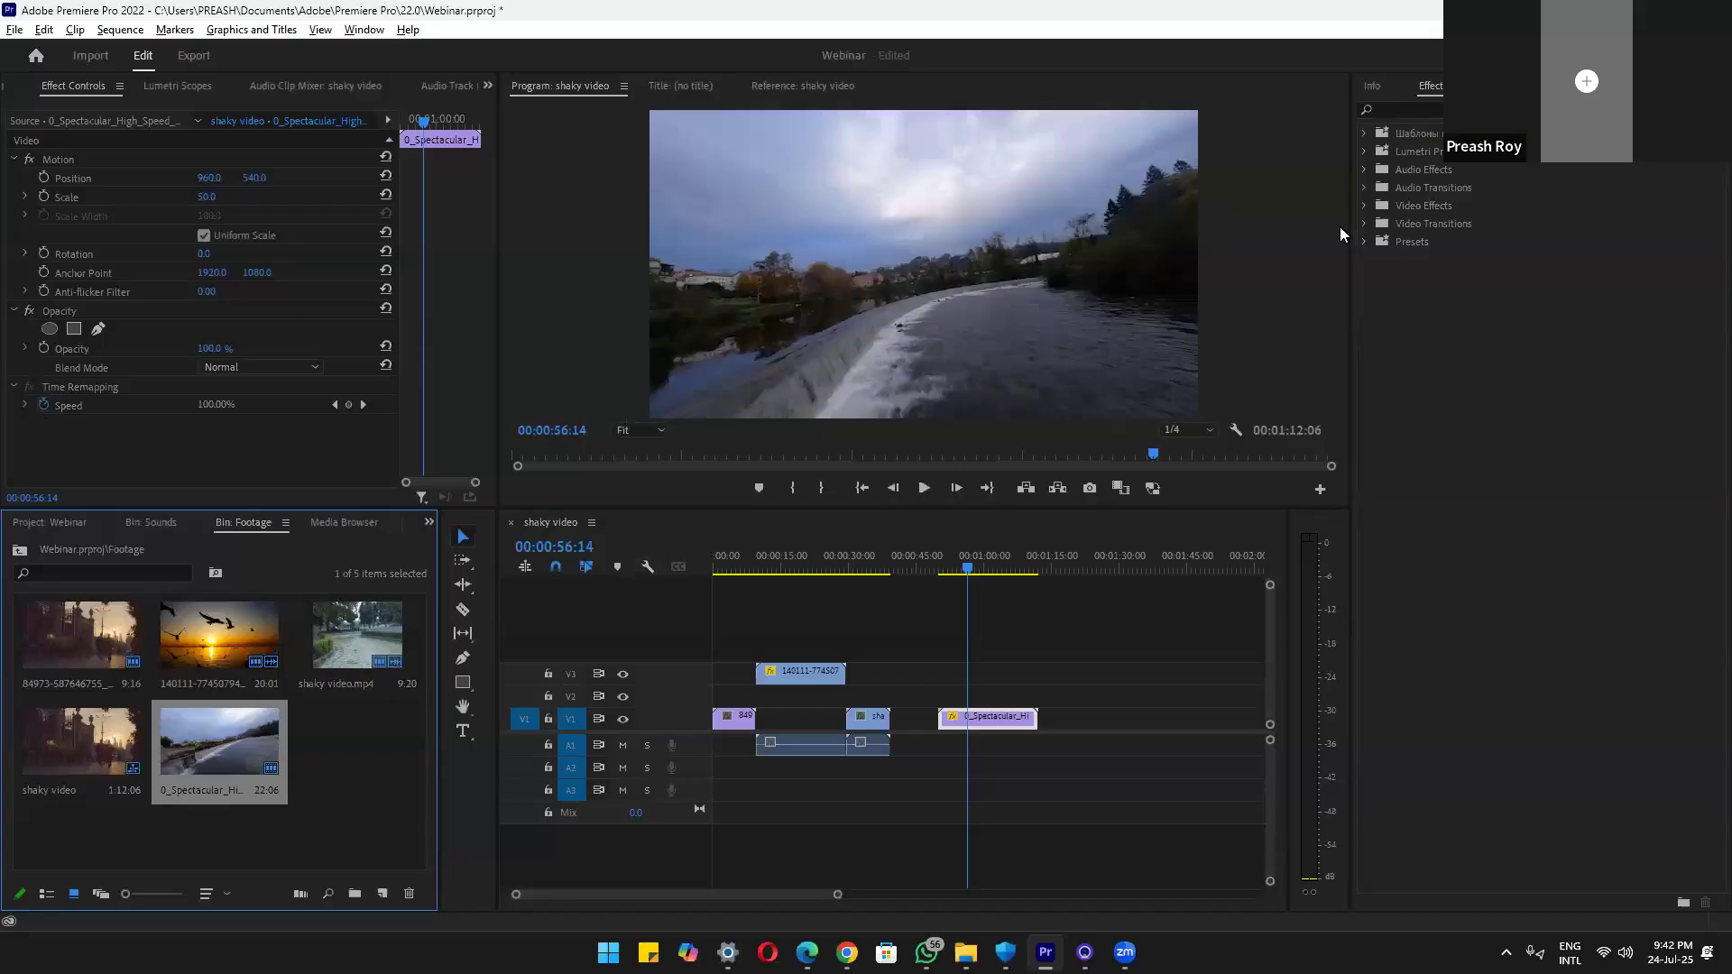
Try widening Effect Controls, docking the Program monitor directly above the timeline, and enlarging that lower area
{"action": "left_click_drag", "start_coordinate": [500, 222], "coordinate": [458, 222]}
{"action": "left_click_drag", "start_coordinate": [640, 346], "coordinate": [646, 345]}
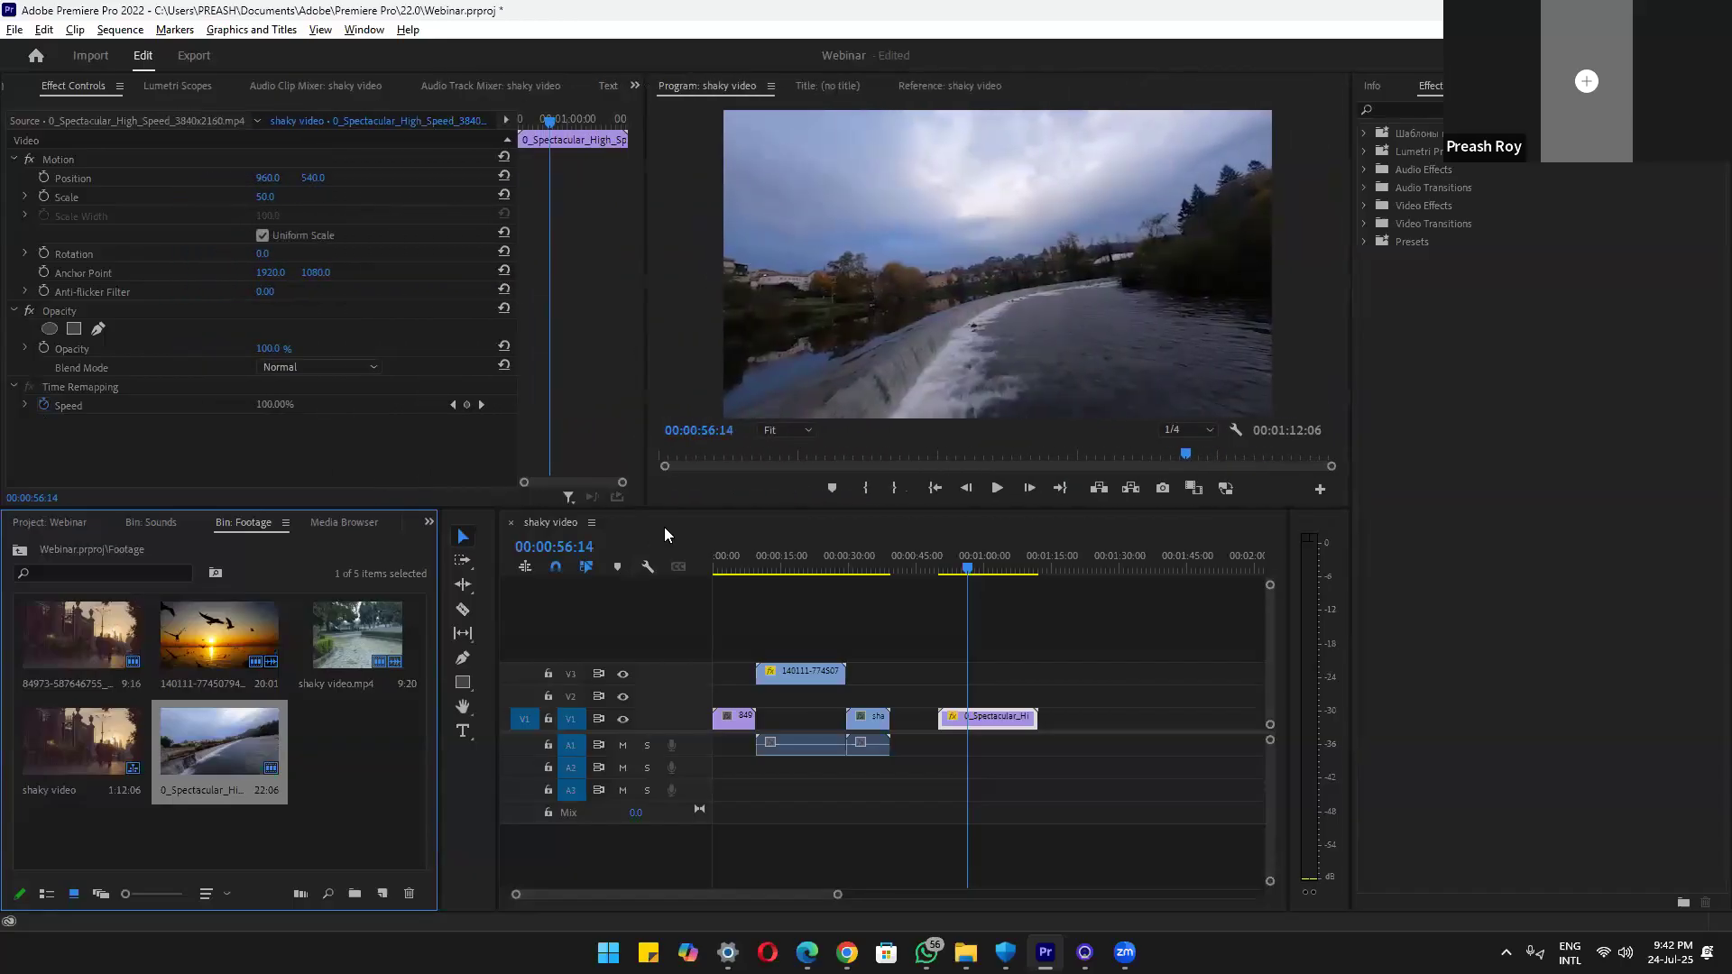
{"action": "left_click", "coordinate": [693, 515]}
{"action": "mouse_move", "coordinate": [683, 508]}
{"action": "left_mouse_down"}
{"action": "mouse_move", "coordinate": [685, 340]}
{"action": "mouse_move", "coordinate": [700, 536]}
{"action": "left_mouse_up"}
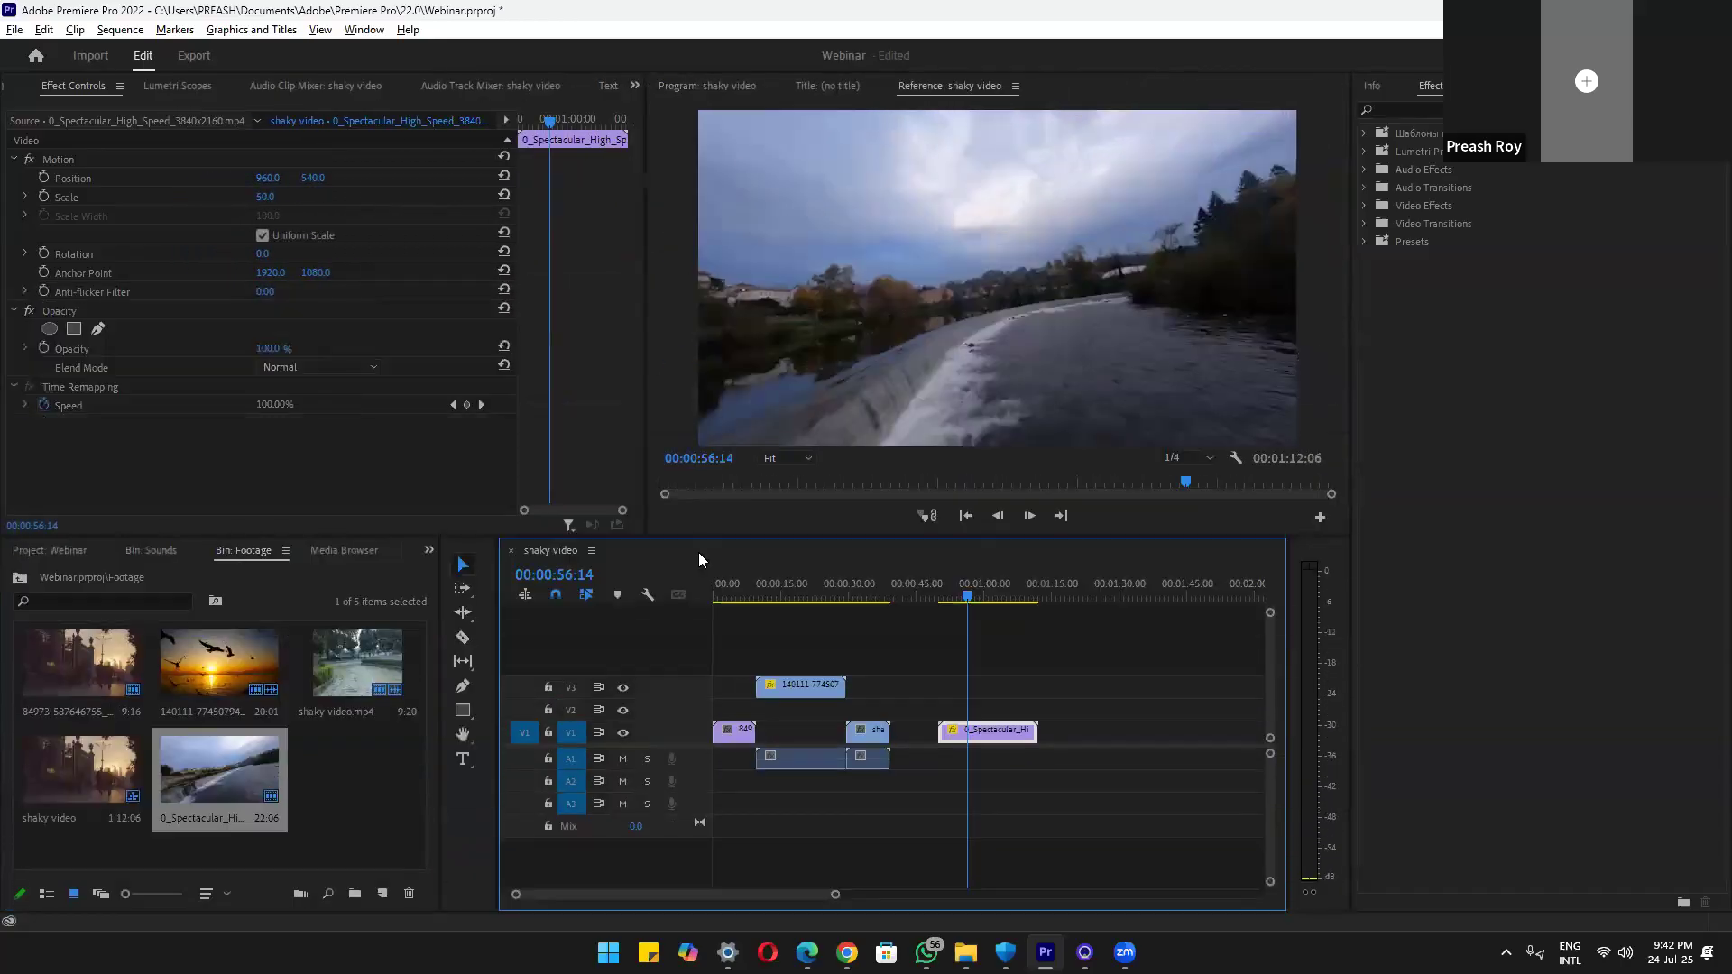
{"action": "left_click_drag", "start_coordinate": [745, 91], "coordinate": [1057, 592]}
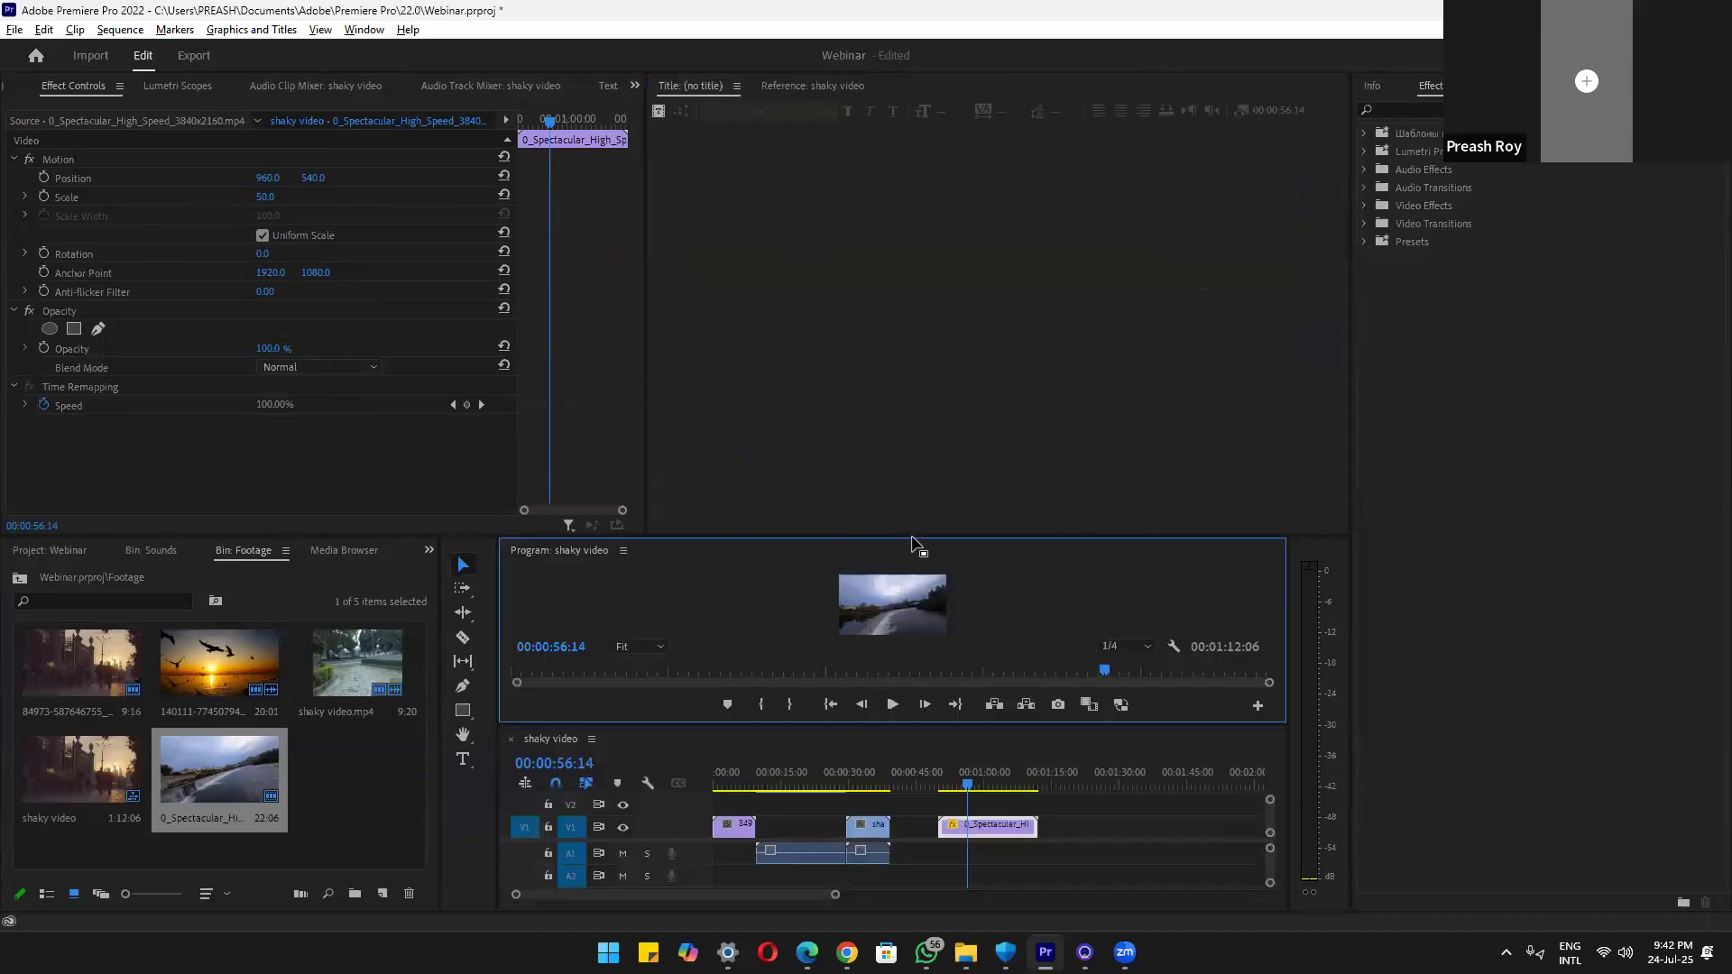
{"action": "left_click_drag", "start_coordinate": [911, 110], "coordinate": [919, 395]}
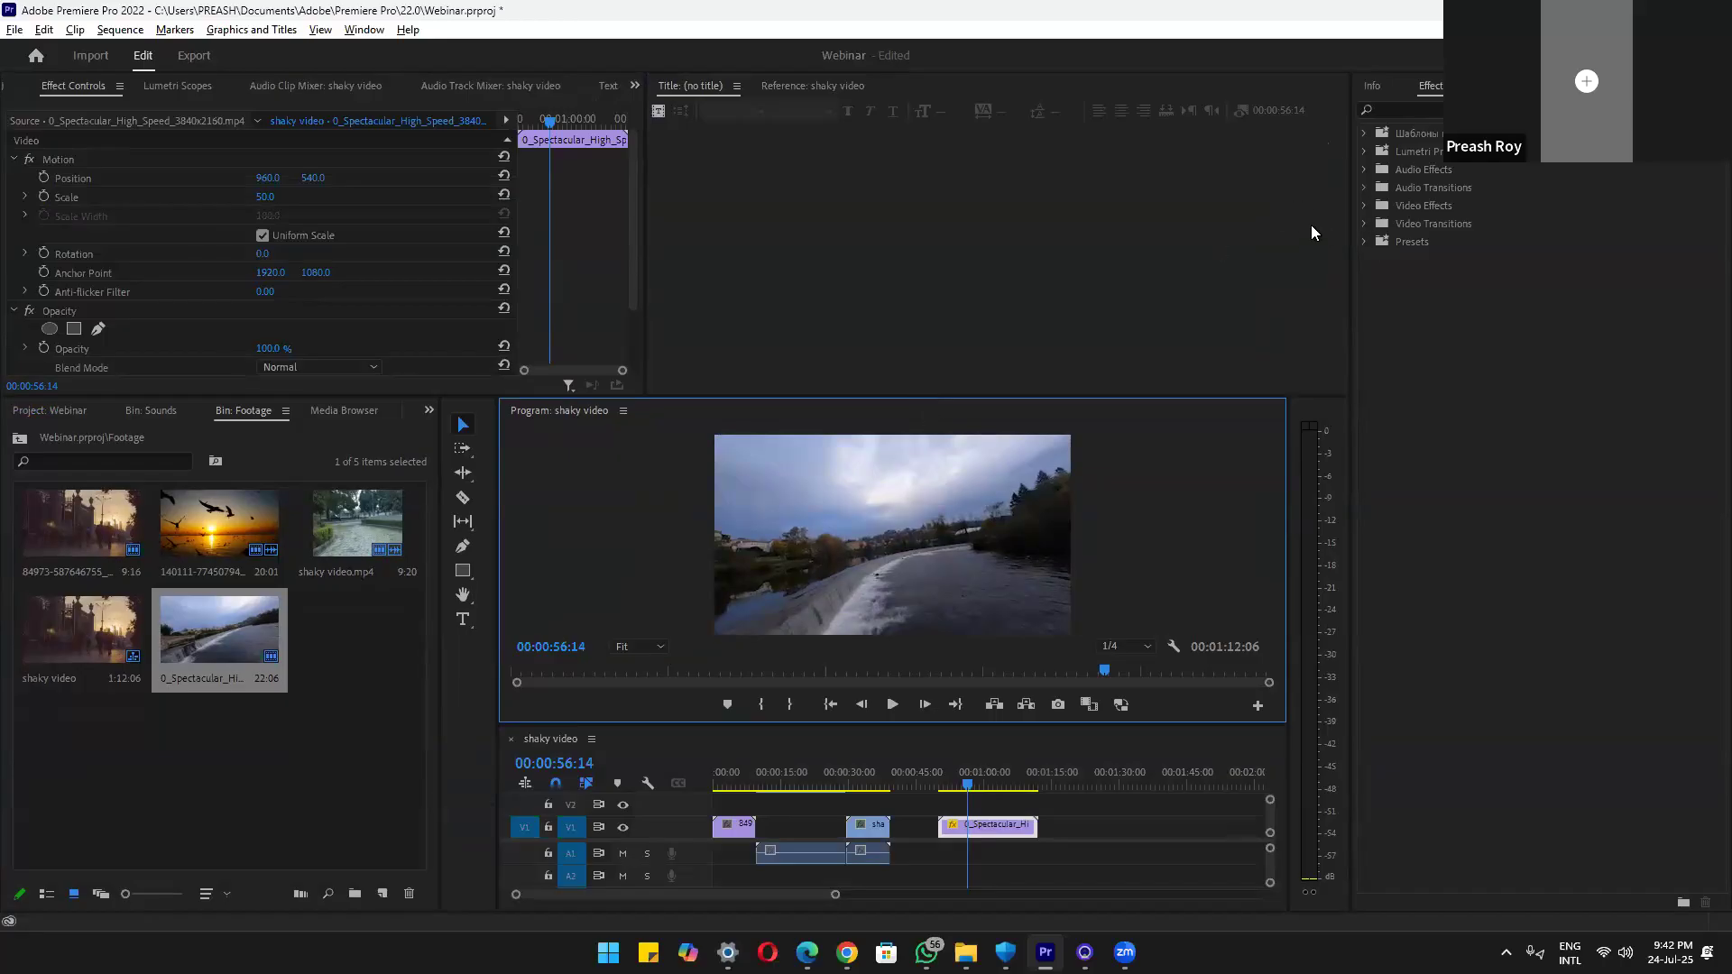
Reset the All Panels workspace to its saved layout
{"action": "left_click", "coordinate": [365, 29]}
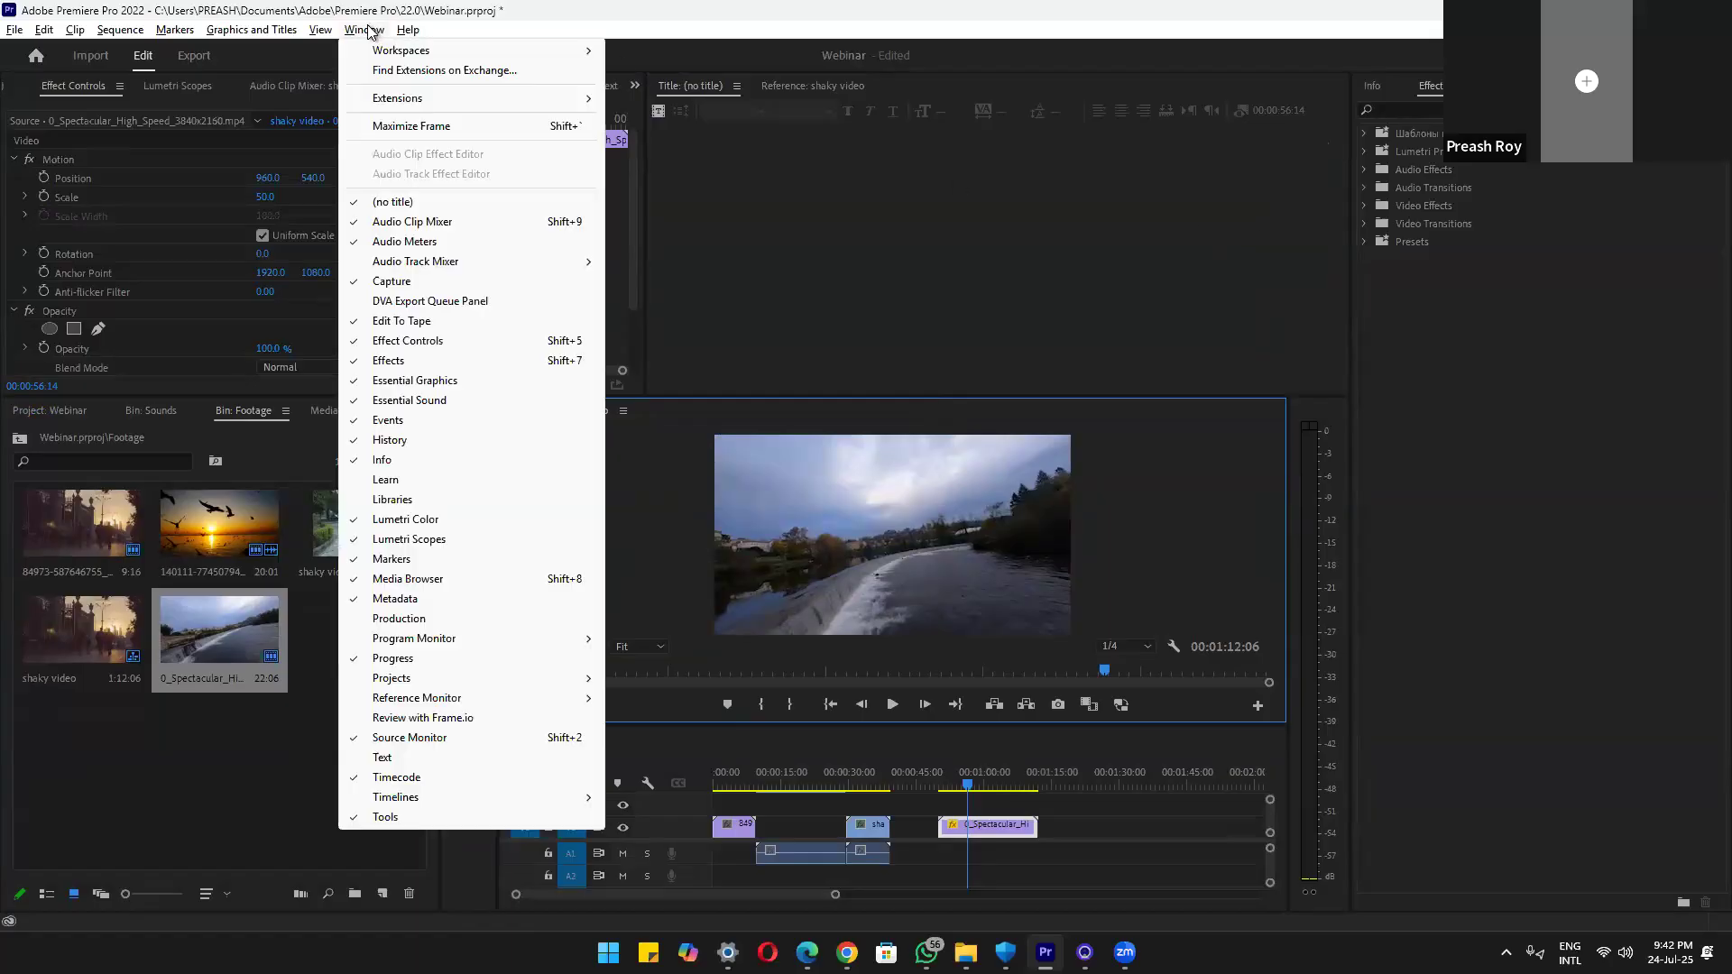
{"action": "mouse_move", "coordinate": [549, 51]}
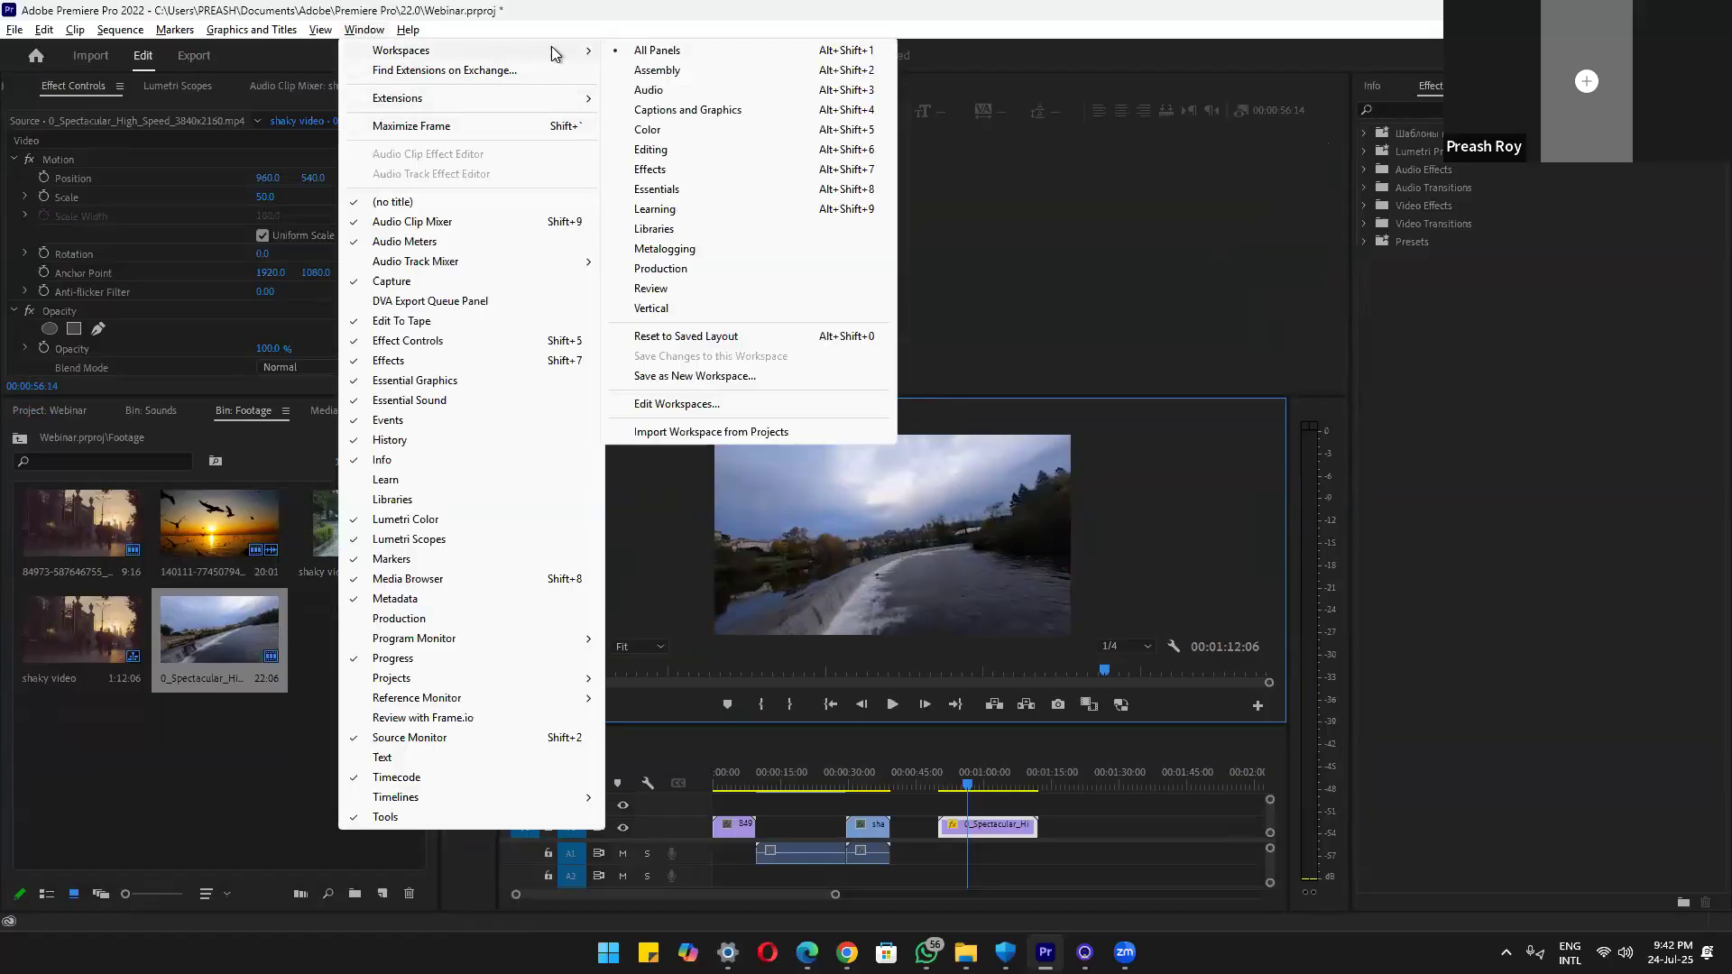
{"action": "left_click", "coordinate": [731, 335]}
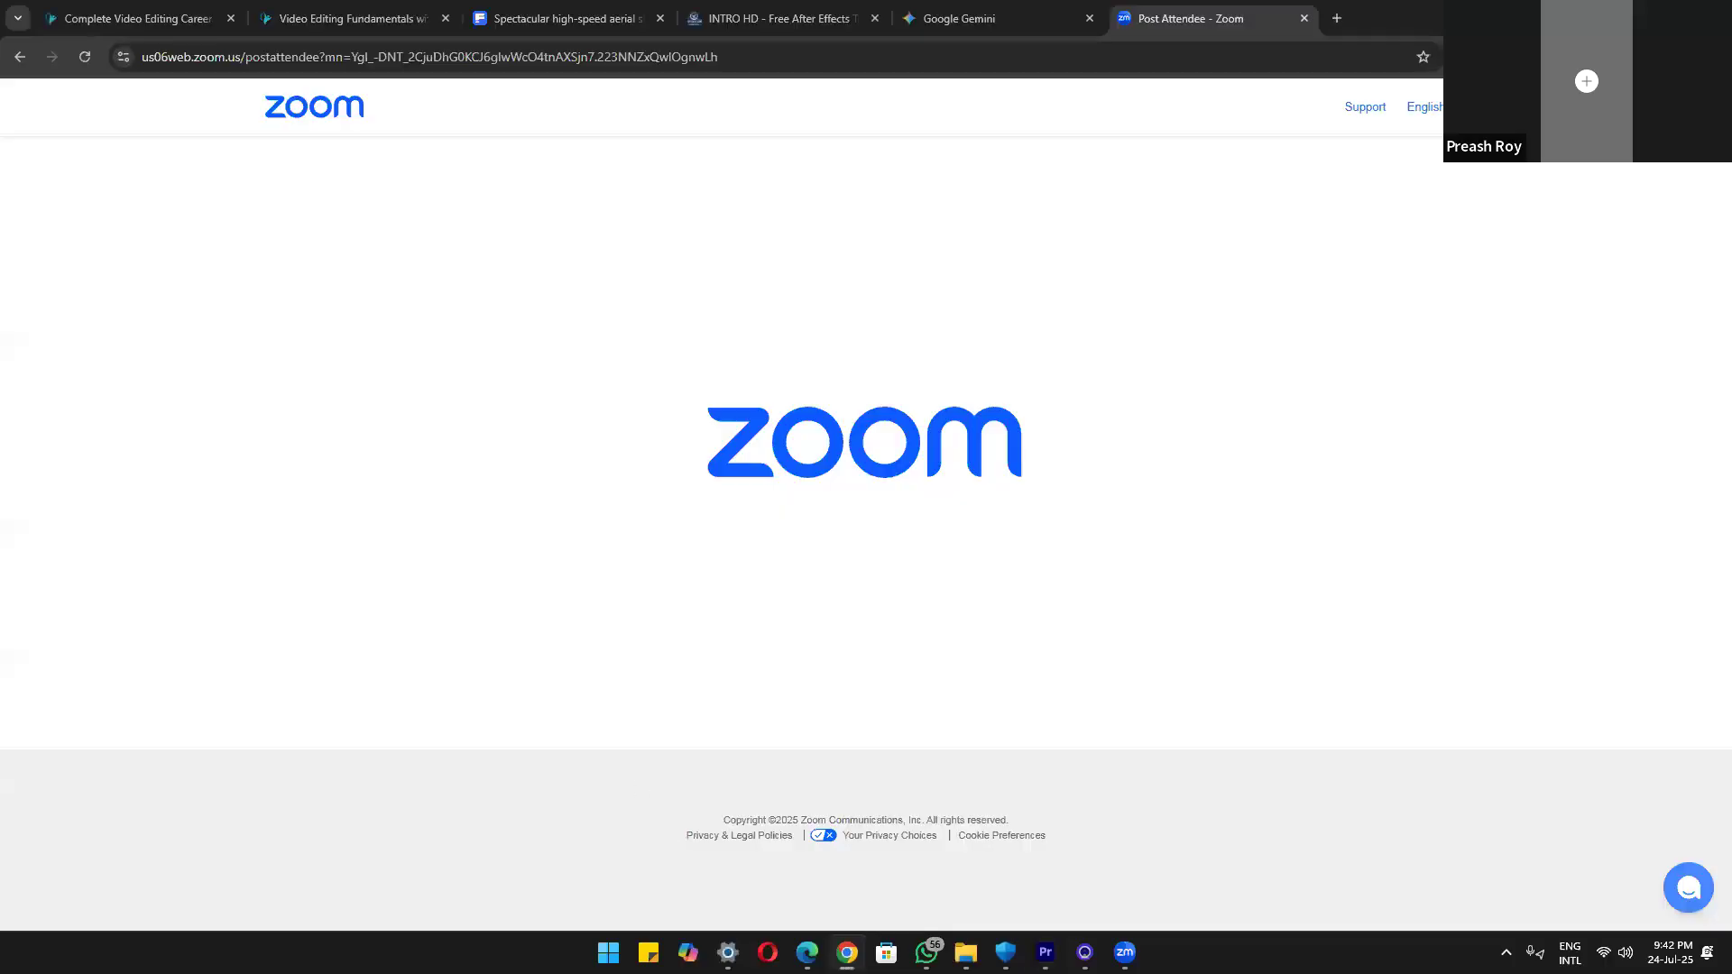
Check the Webinar.html outline in Edge and return to Premiere Pro
{"action": "left_click", "coordinate": [847, 952]}
{"action": "left_click", "coordinate": [806, 953]}
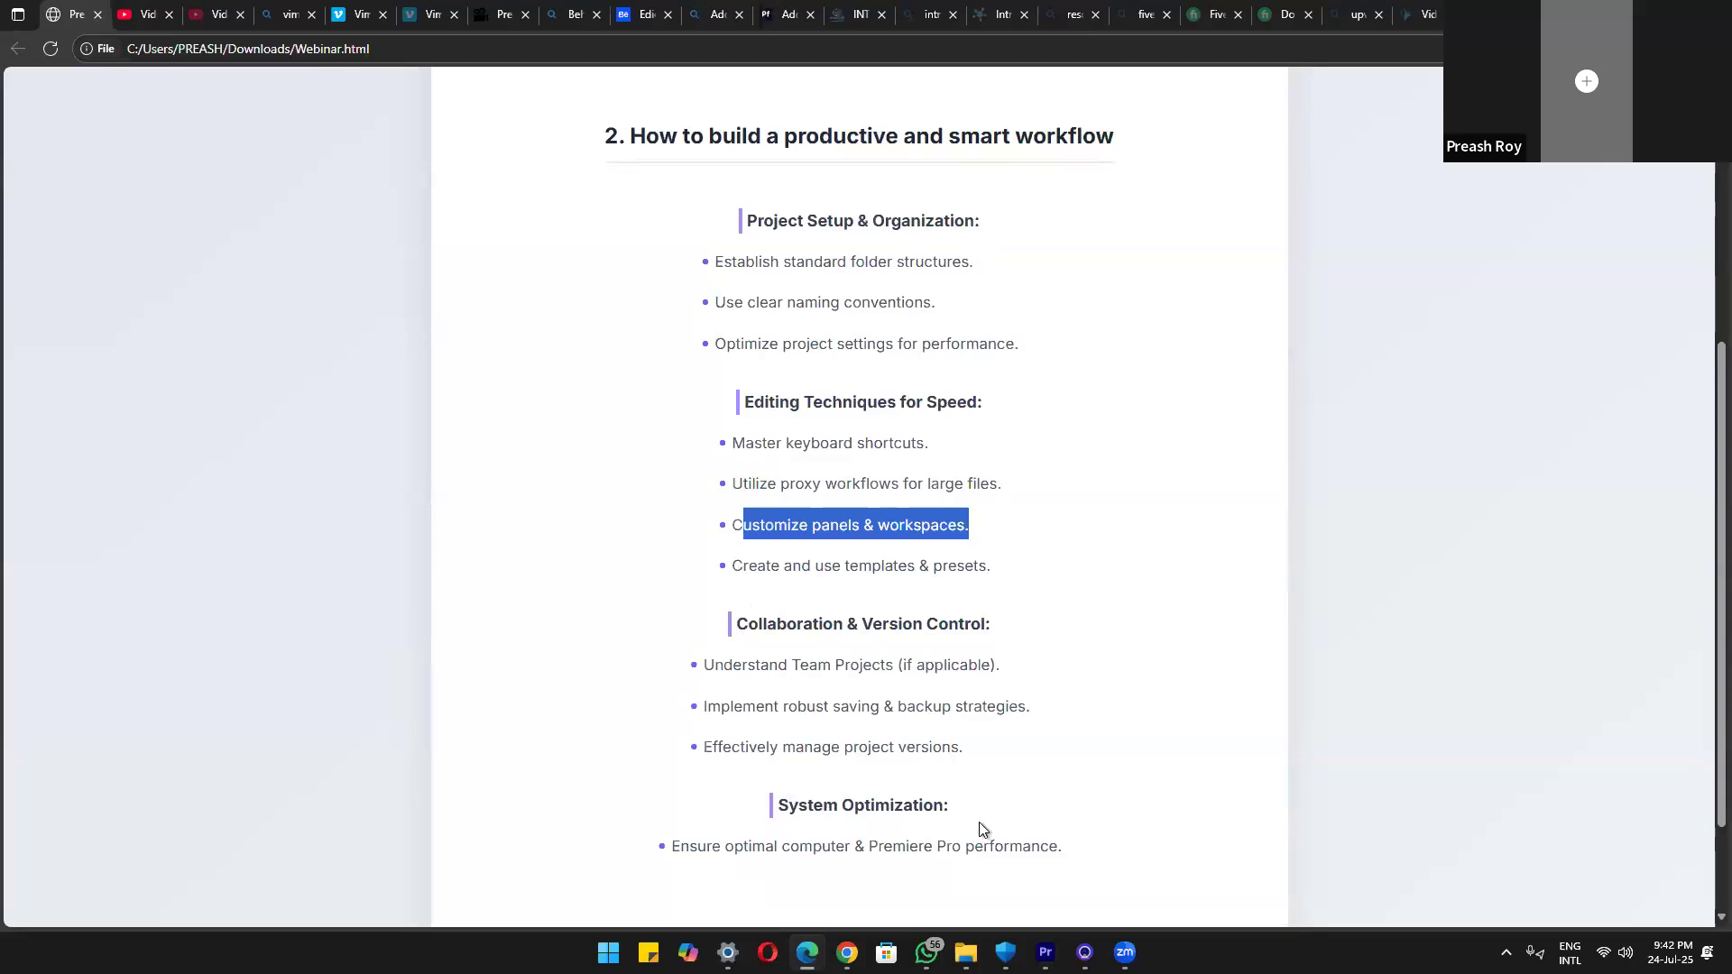
{"action": "left_click", "coordinate": [1046, 952]}
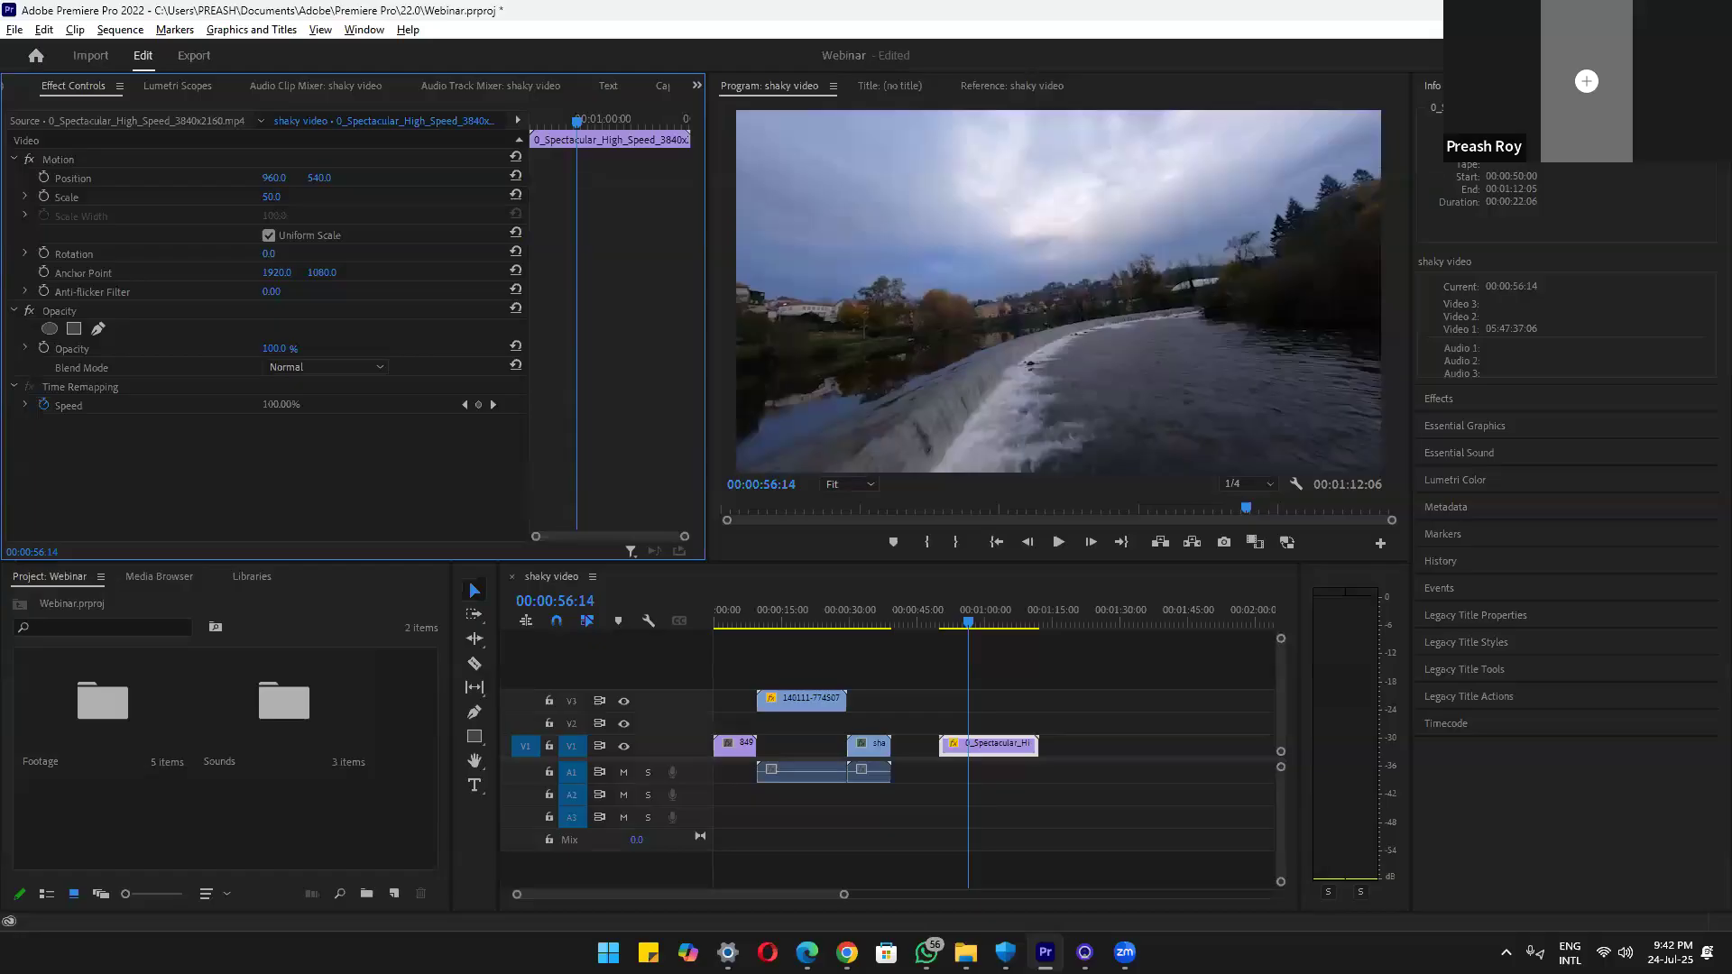
Deselect the timeline clip and widen the stacked panel group containing Info and Effects, narrowing the Program monitor and timeline
{"action": "left_click", "coordinate": [929, 632]}
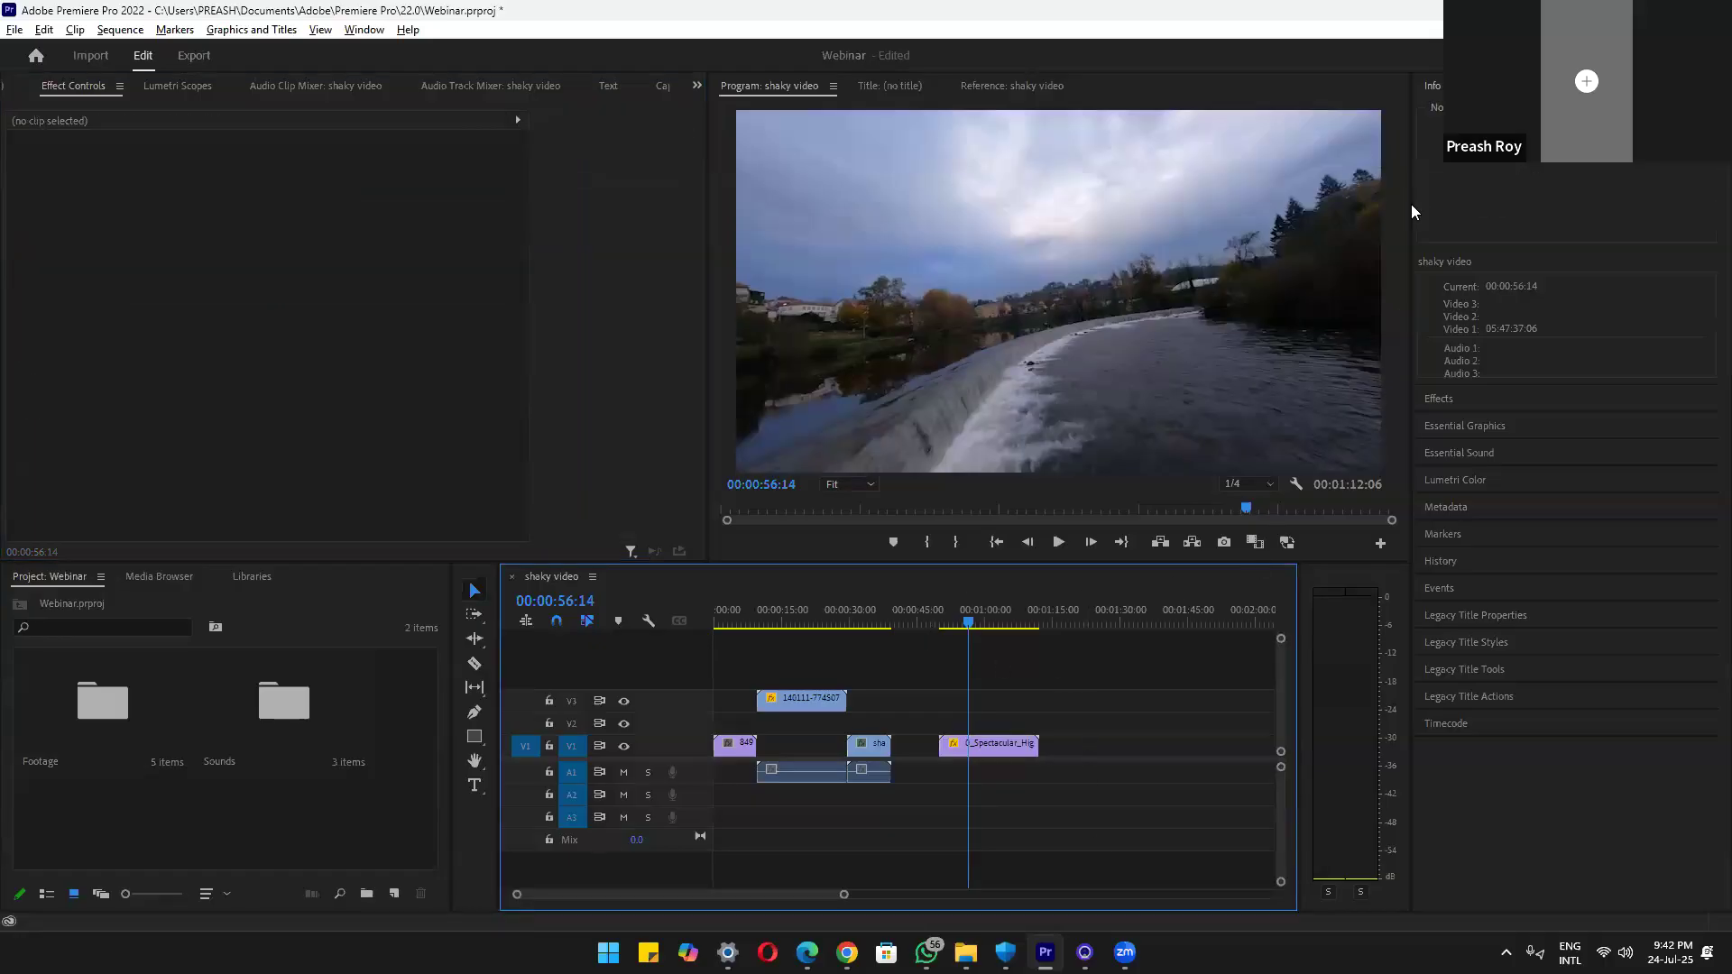
{"action": "left_click_drag", "start_coordinate": [1358, 203], "coordinate": [1272, 203]}
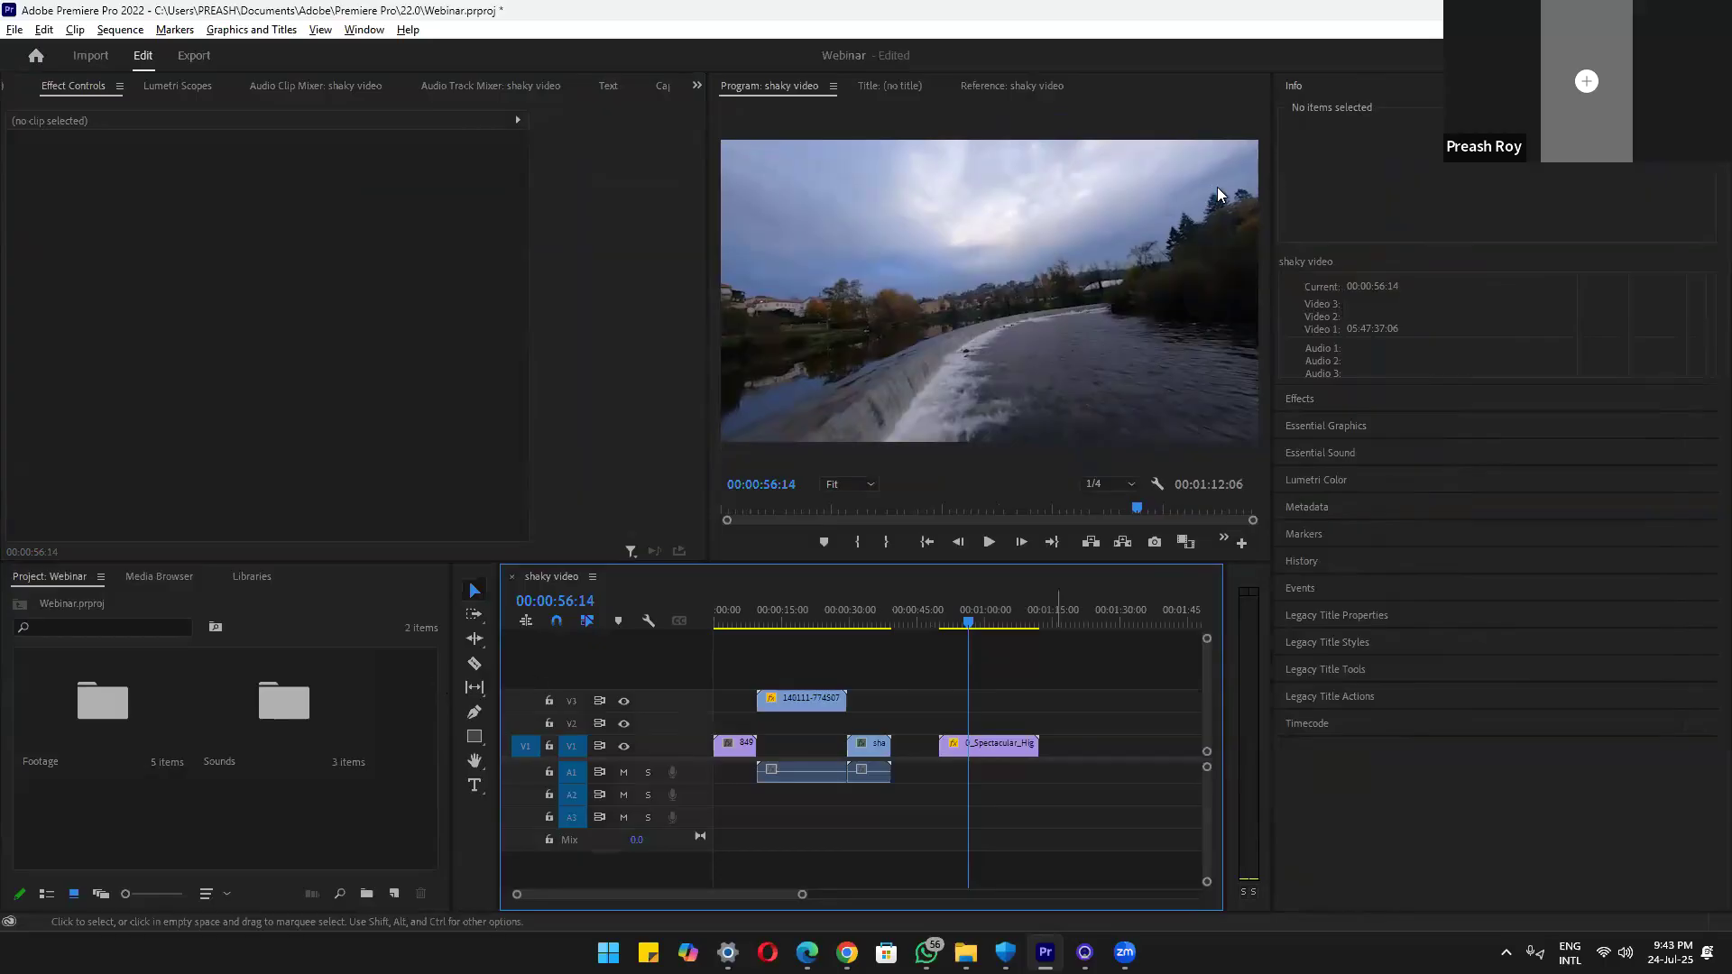
{"action": "left_click", "coordinate": [1353, 111]}
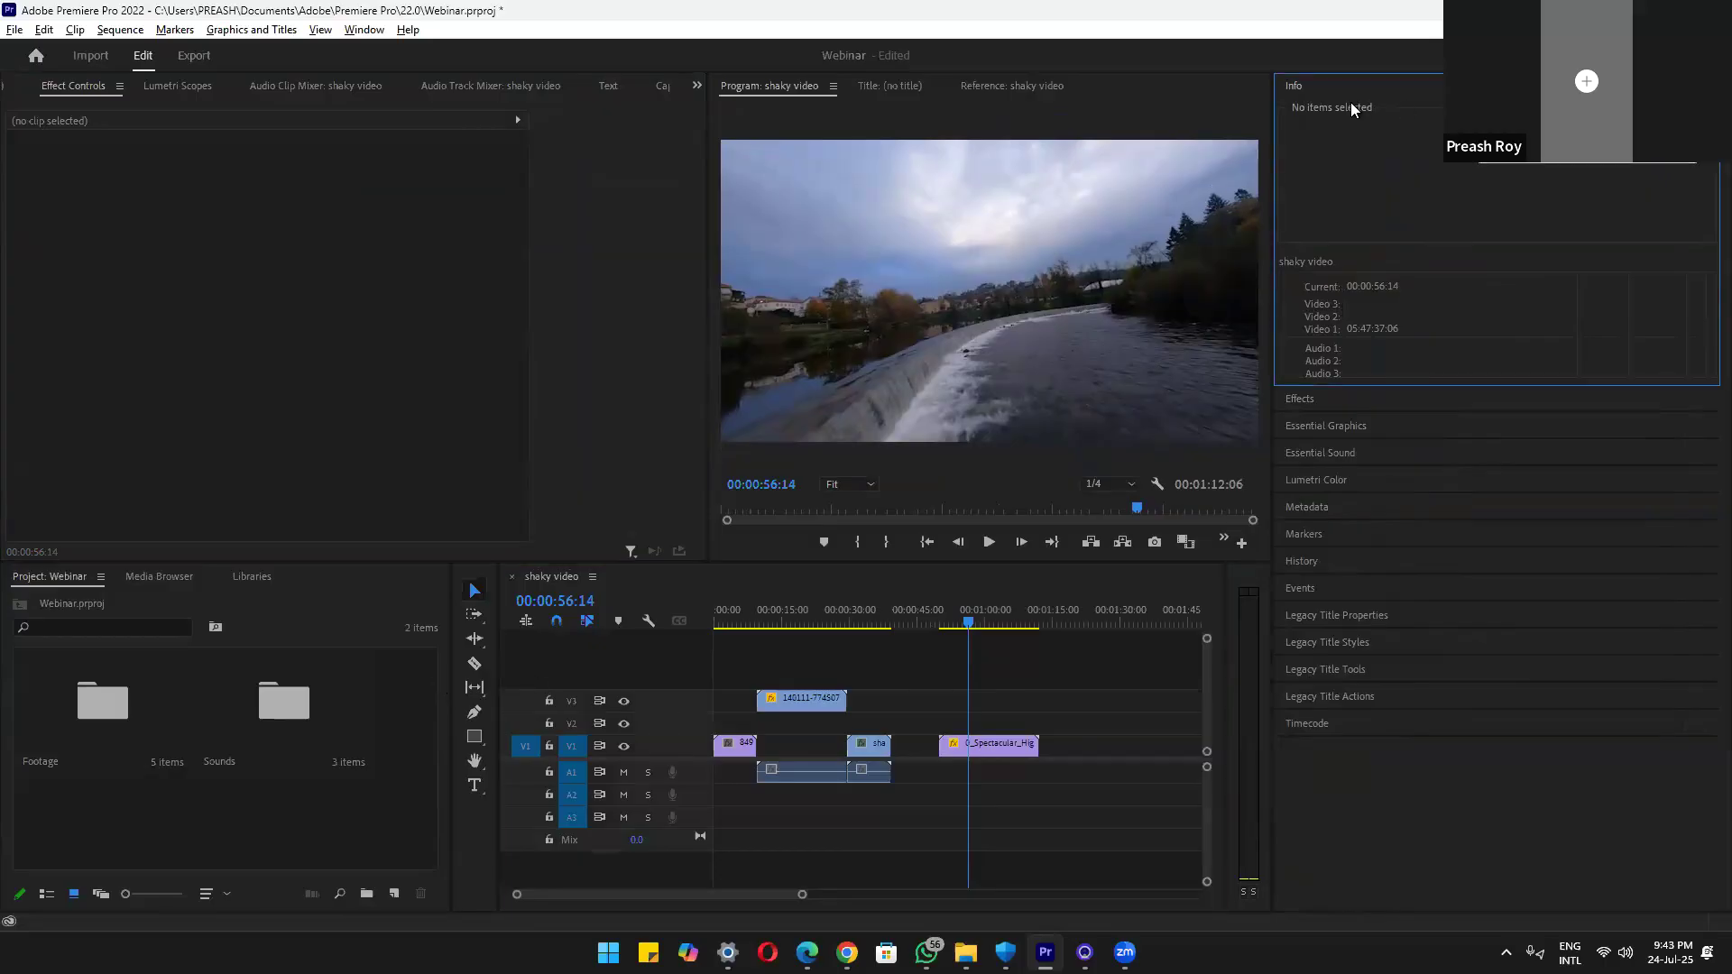
{"action": "left_click_drag", "start_coordinate": [1270, 280], "coordinate": [401, 257]}
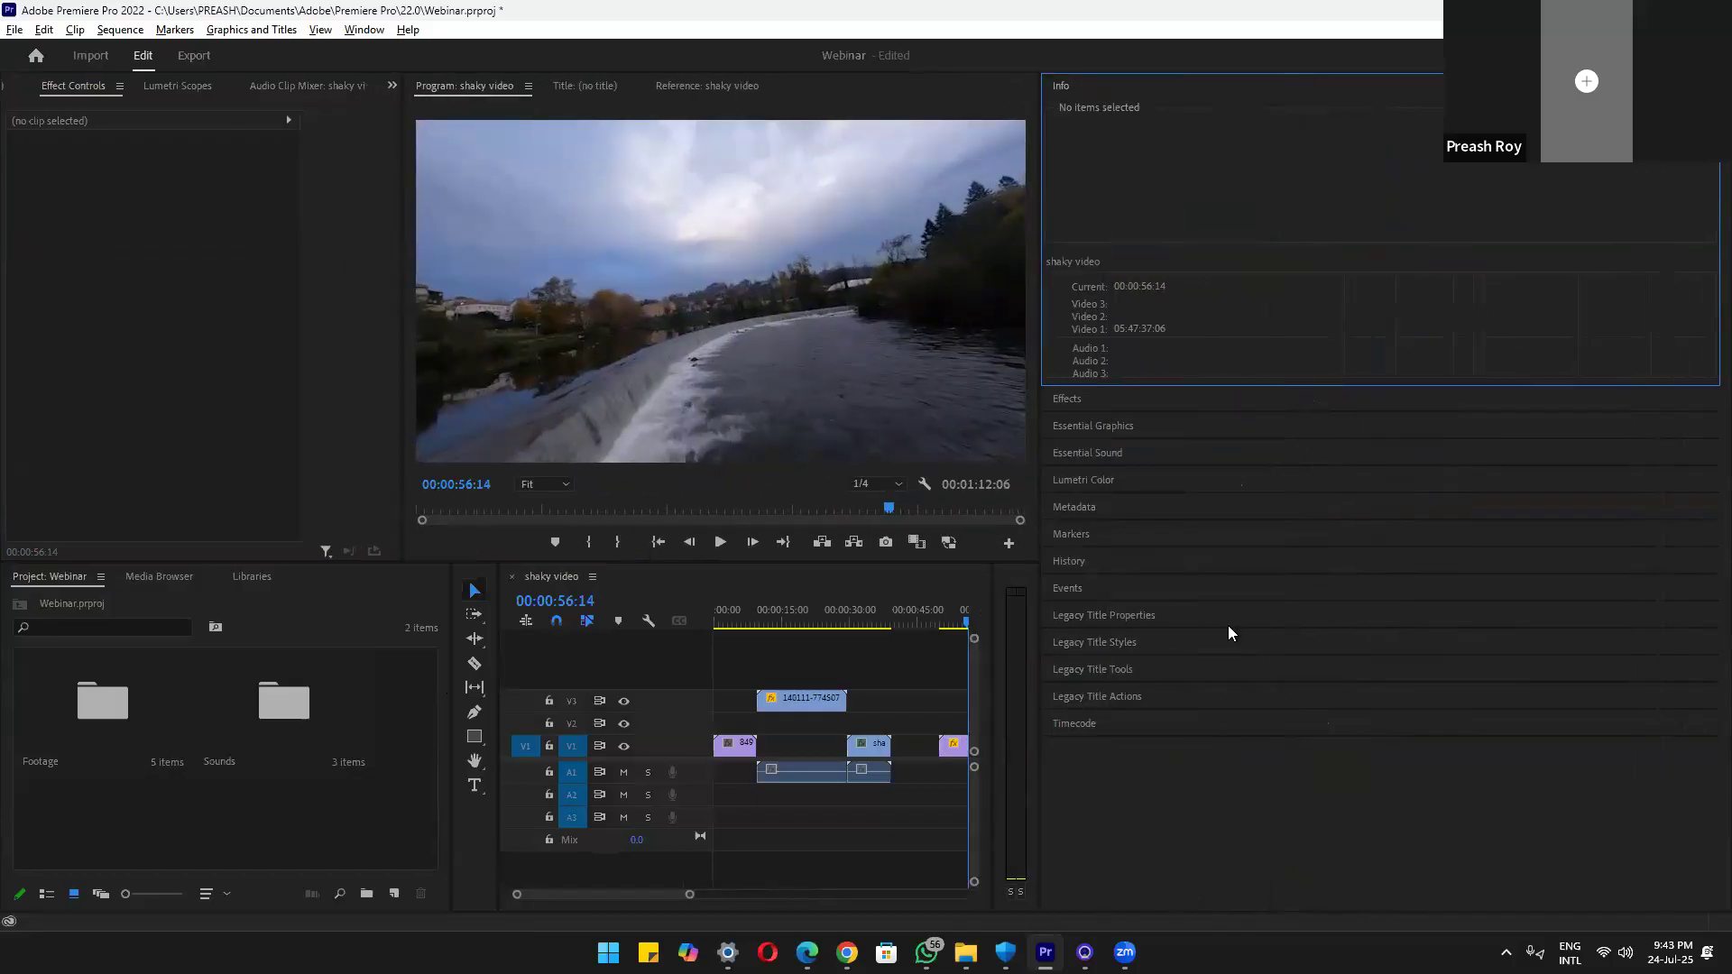
Browse the My Templates collection in Essential Graphics, then briefly check the Webinar.html outline in Edge
{"action": "left_click", "coordinate": [1128, 426]}
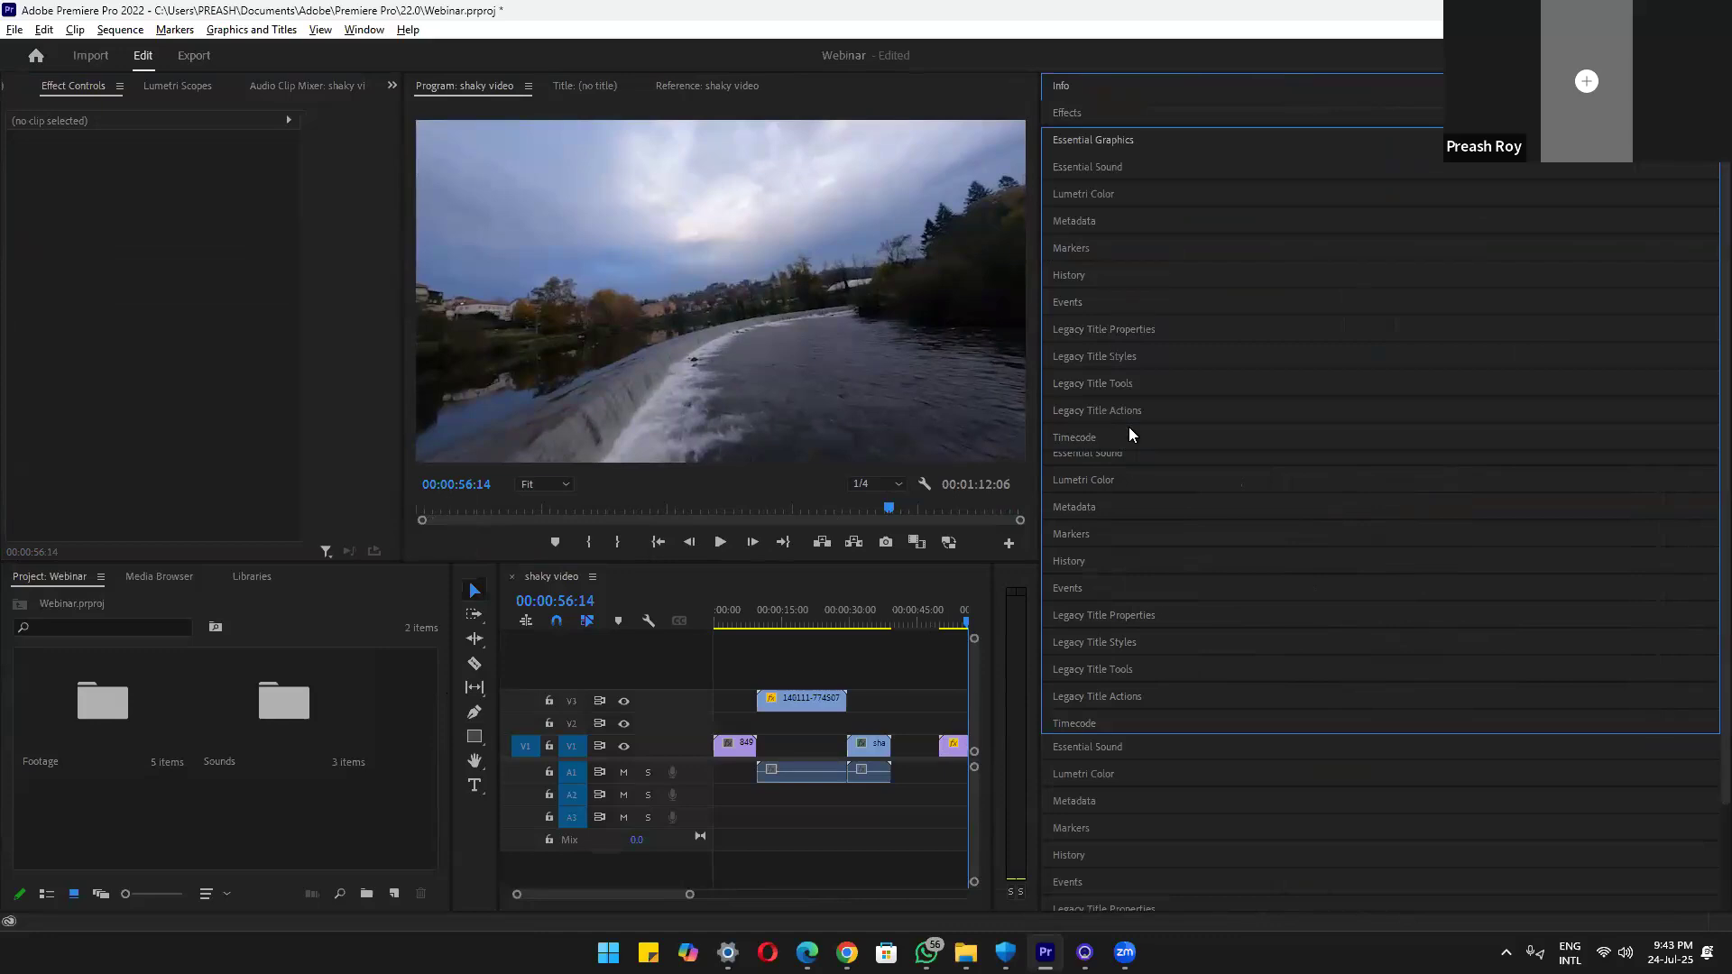
{"action": "left_click", "coordinate": [1092, 144]}
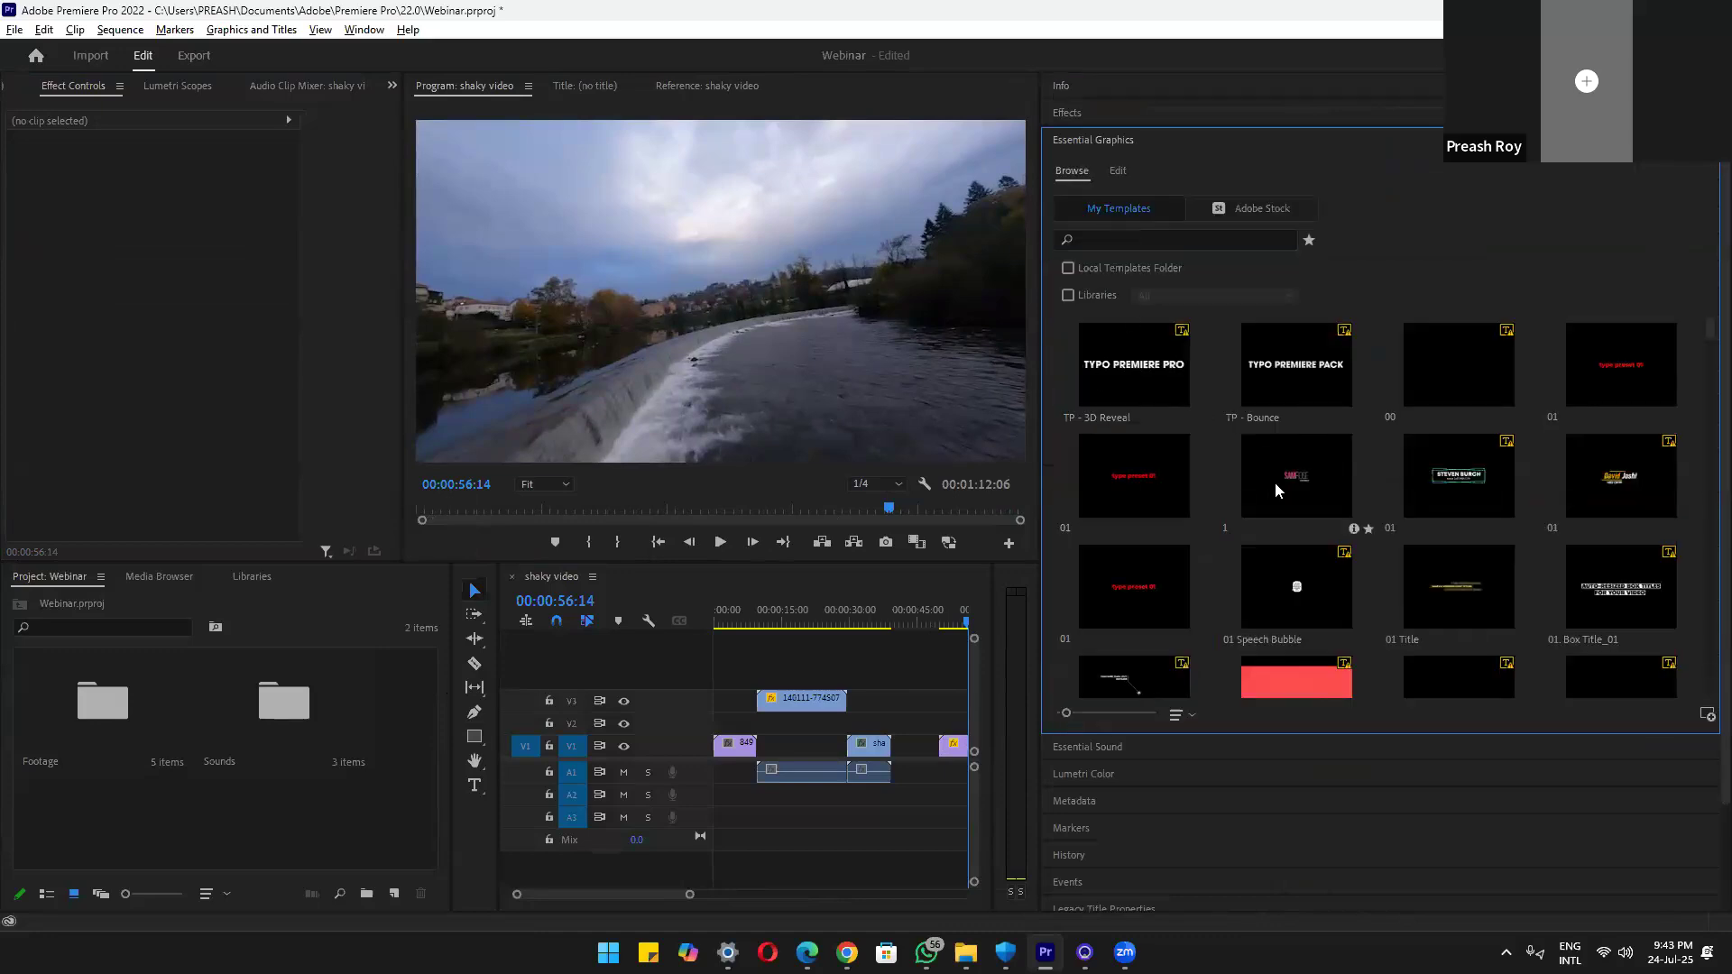
{"action": "scroll", "coordinate": [1275, 485], "scroll_direction": "down", "scroll_amount": 3}
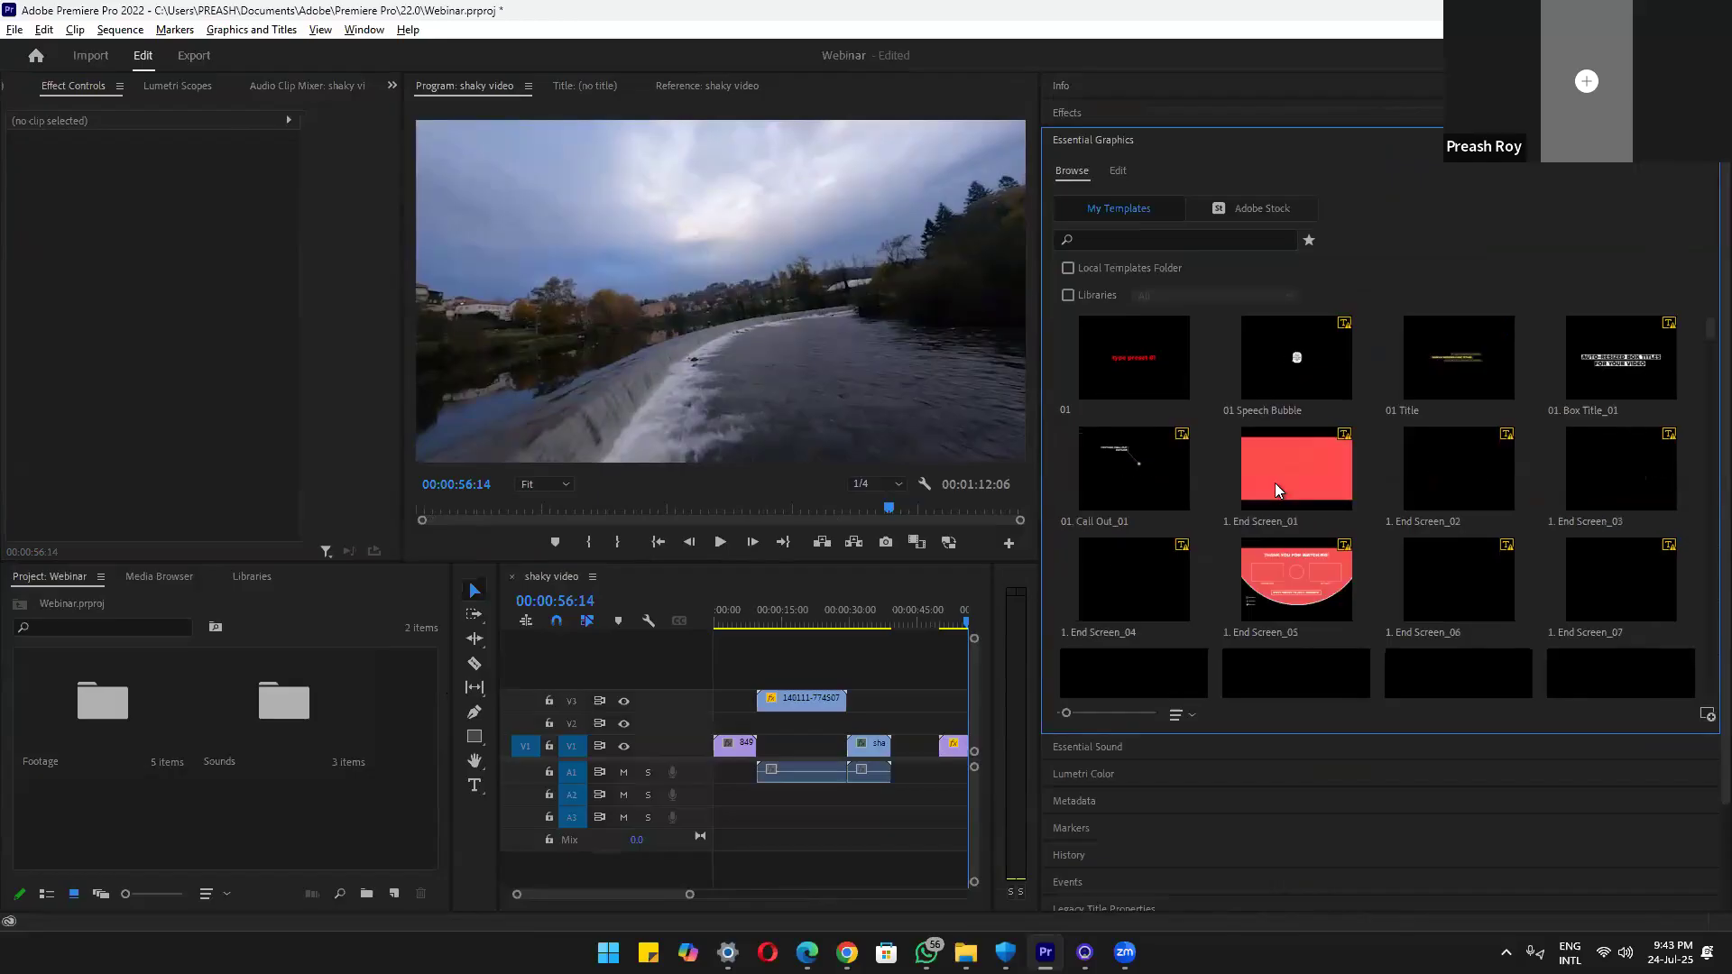
{"action": "scroll", "coordinate": [1277, 488], "scroll_direction": "down", "scroll_amount": 3}
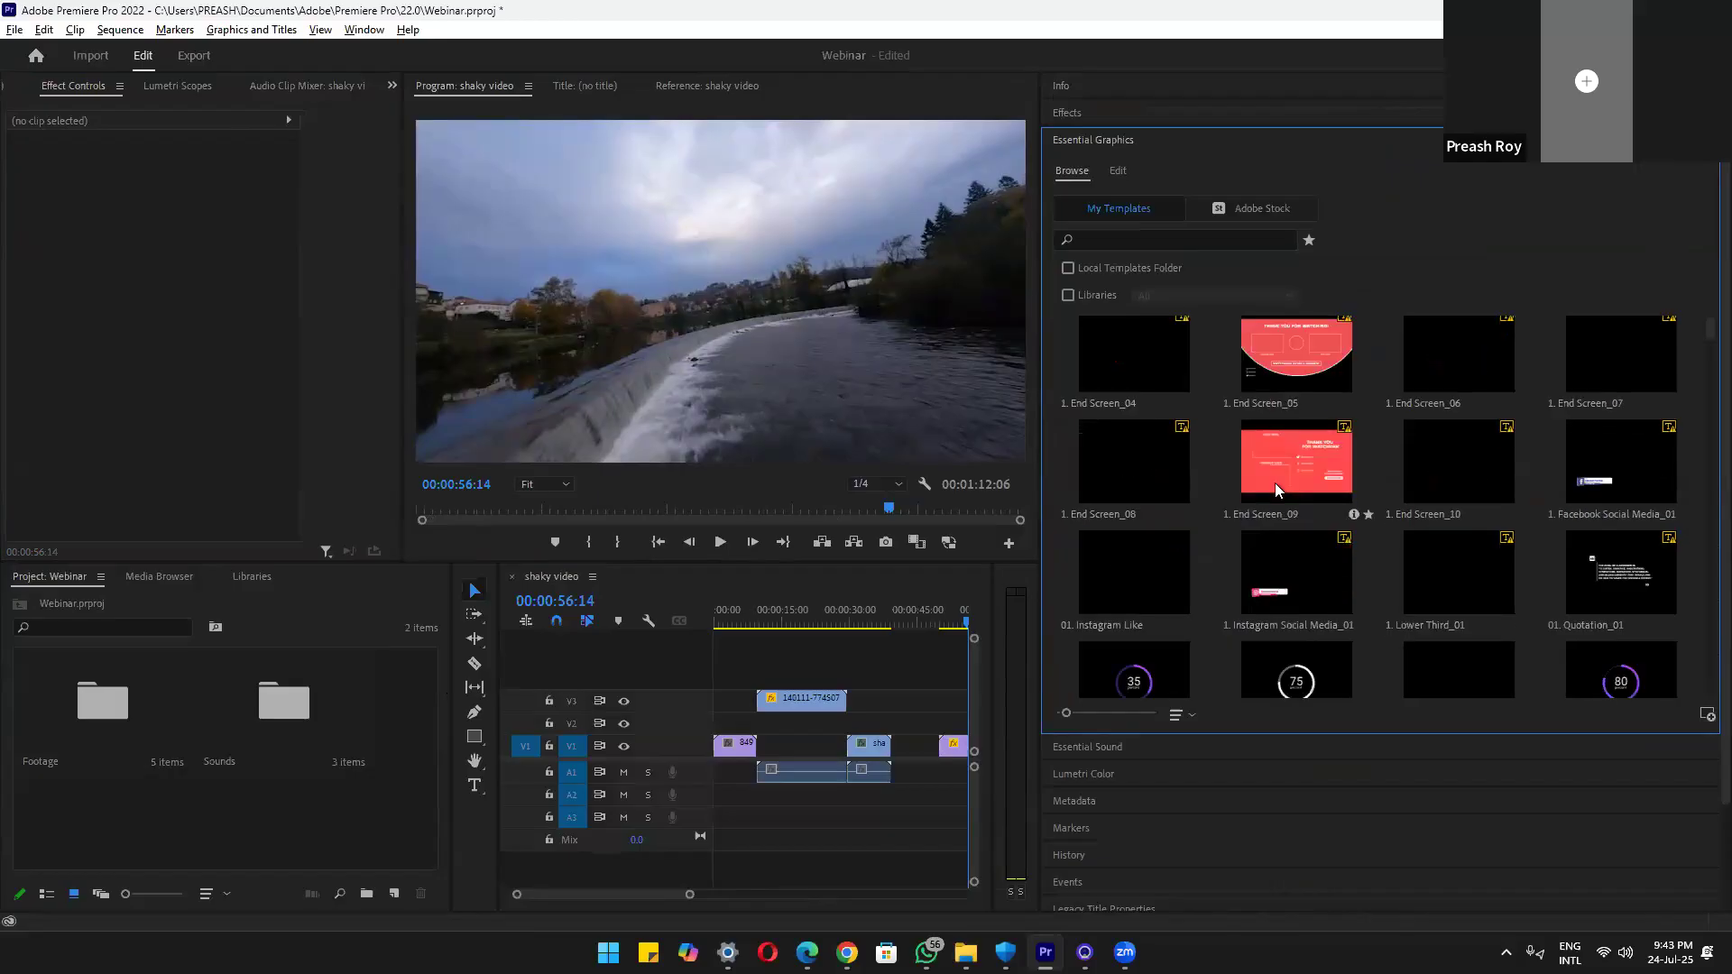
{"action": "scroll", "coordinate": [1275, 483], "scroll_direction": "down", "scroll_amount": 4}
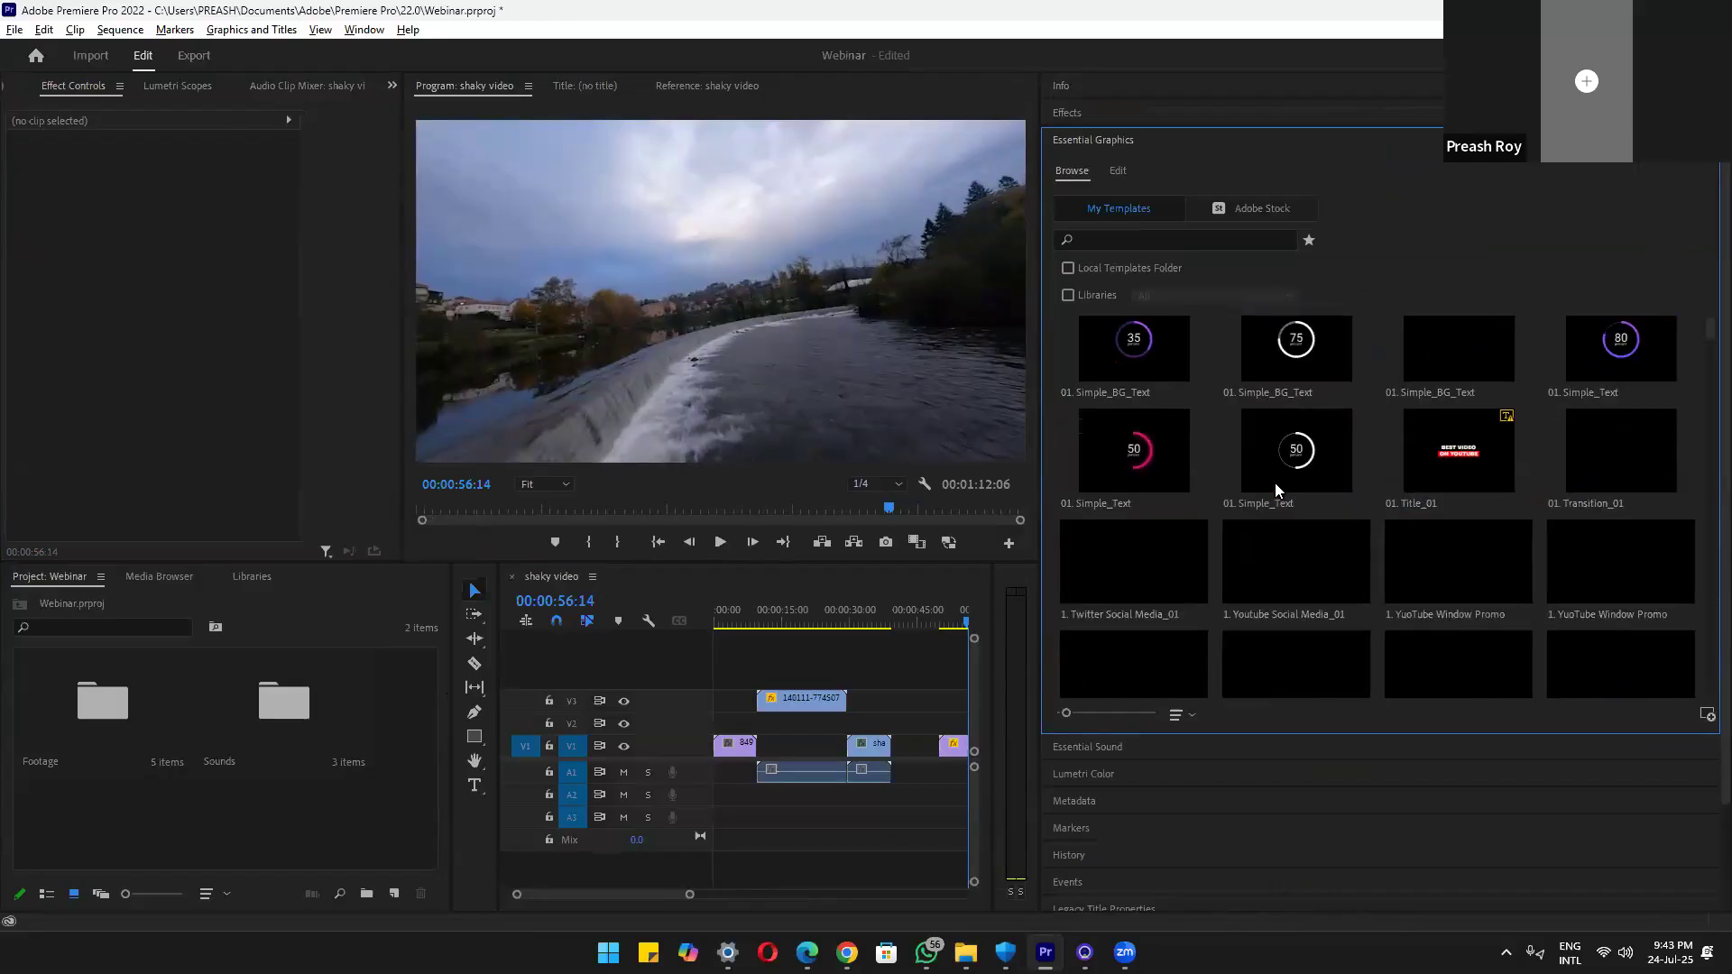
{"action": "scroll", "coordinate": [1275, 483], "scroll_direction": "down", "scroll_amount": 2}
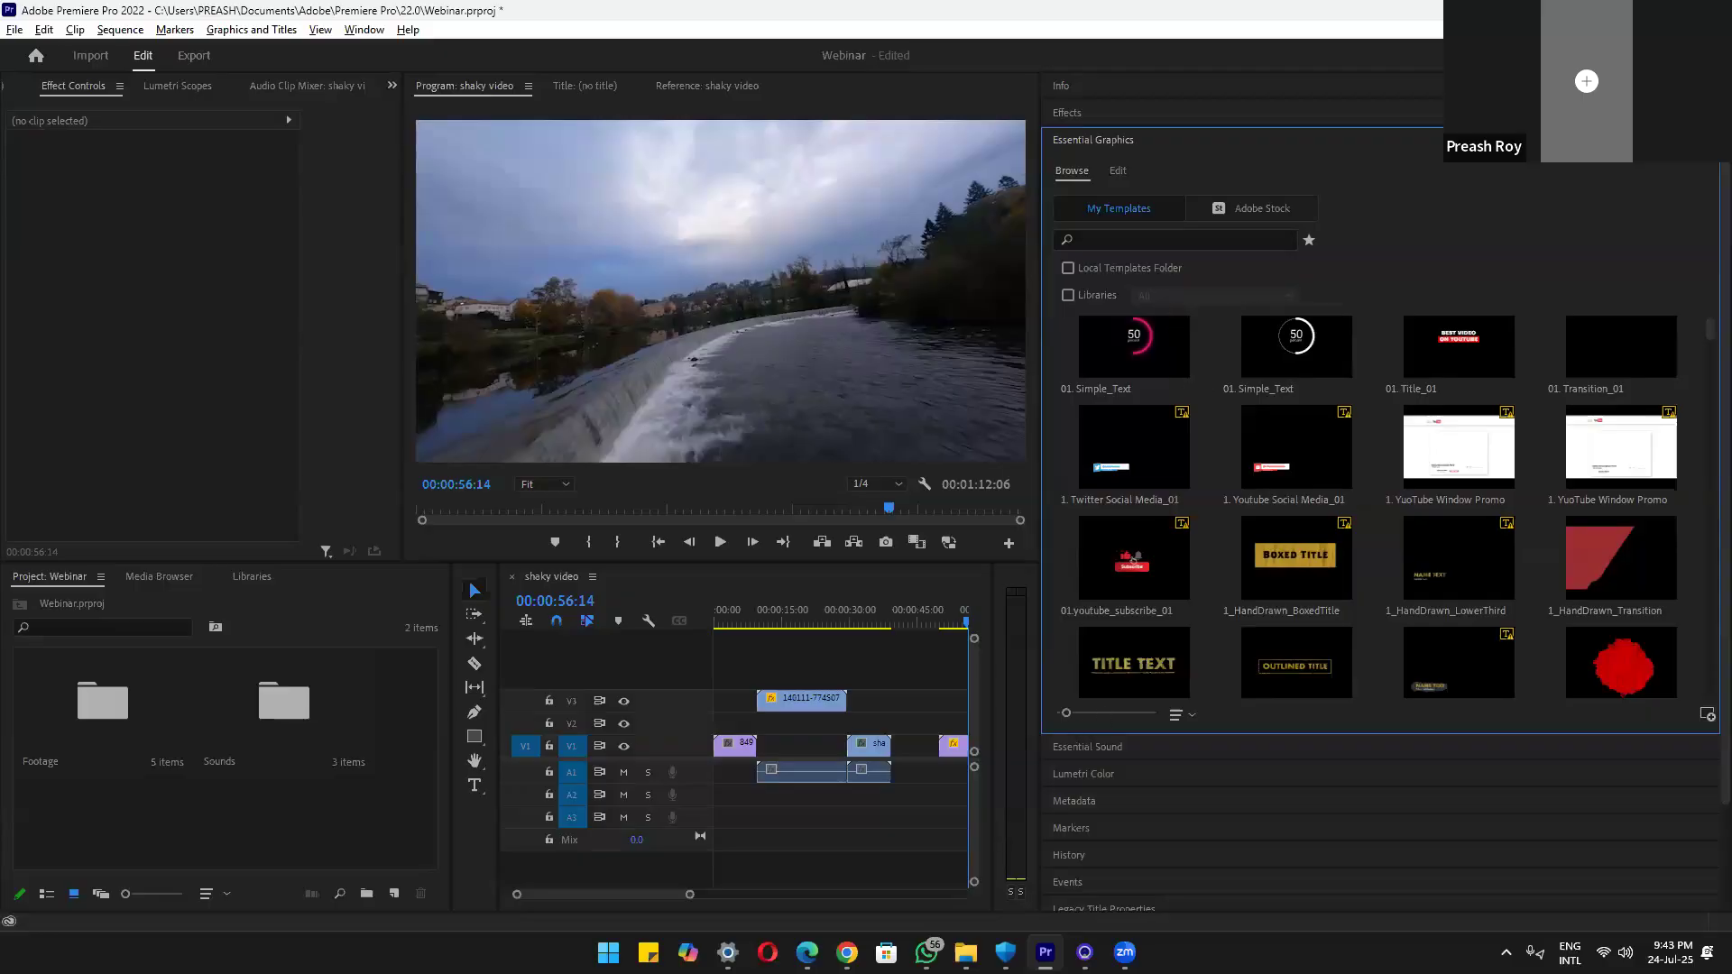
{"action": "key", "text": "alt+Tab"}
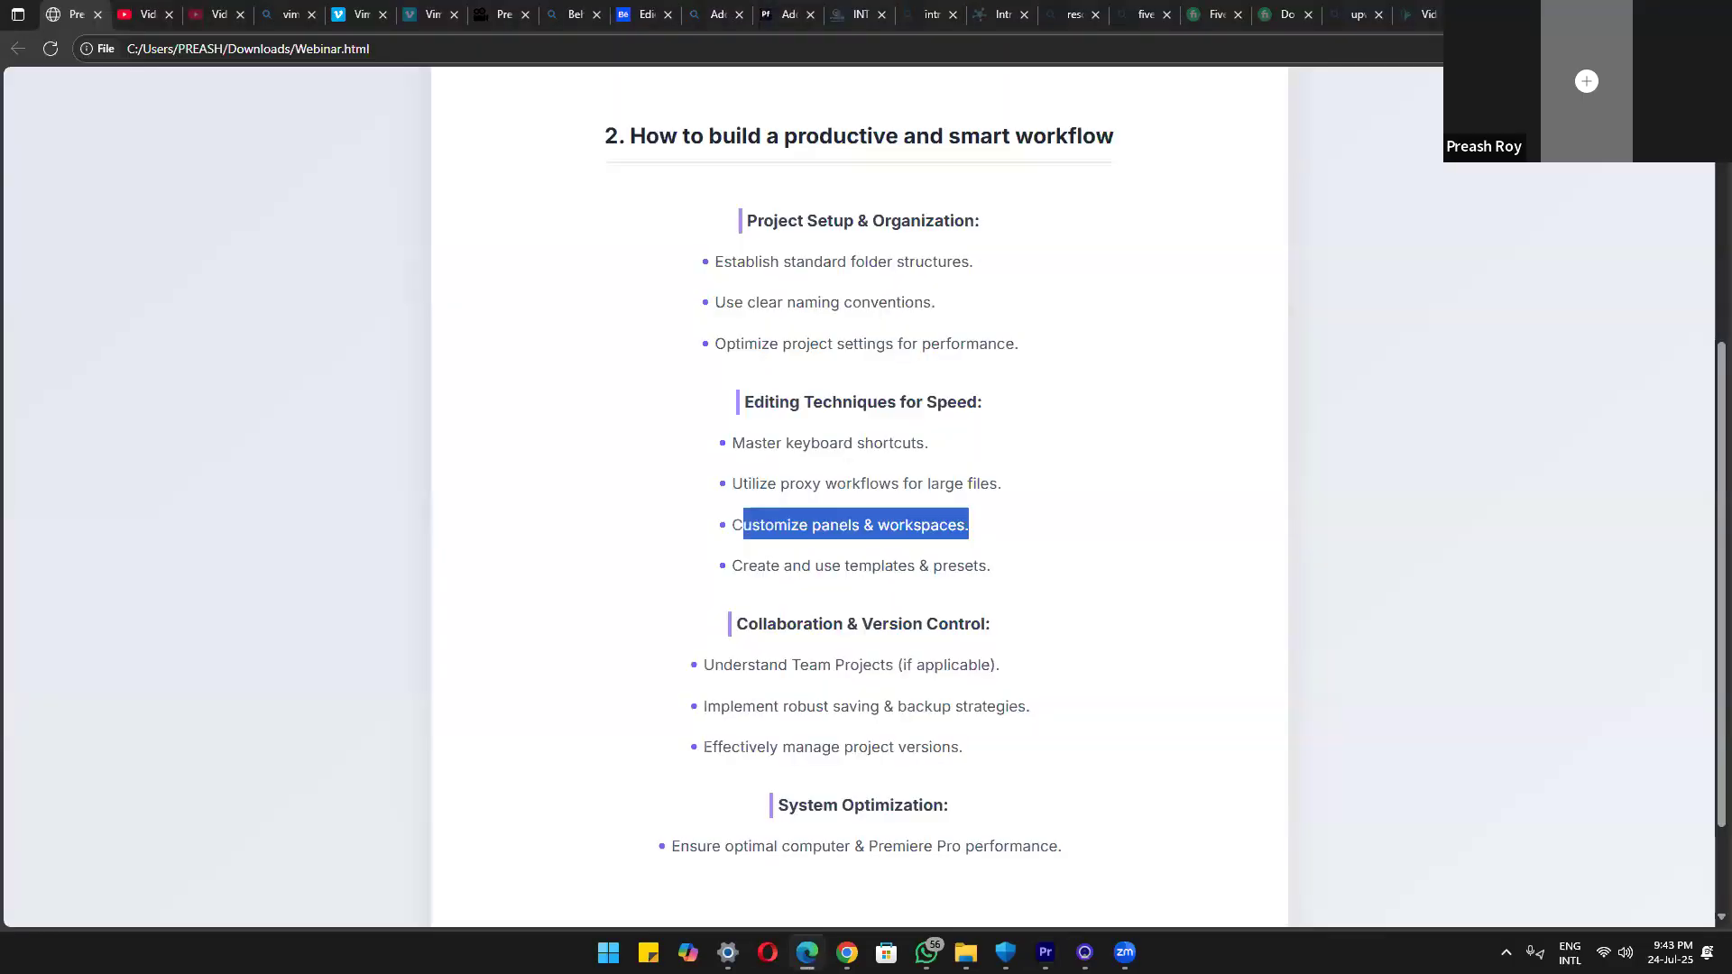
{"action": "key", "text": "alt+Tab"}
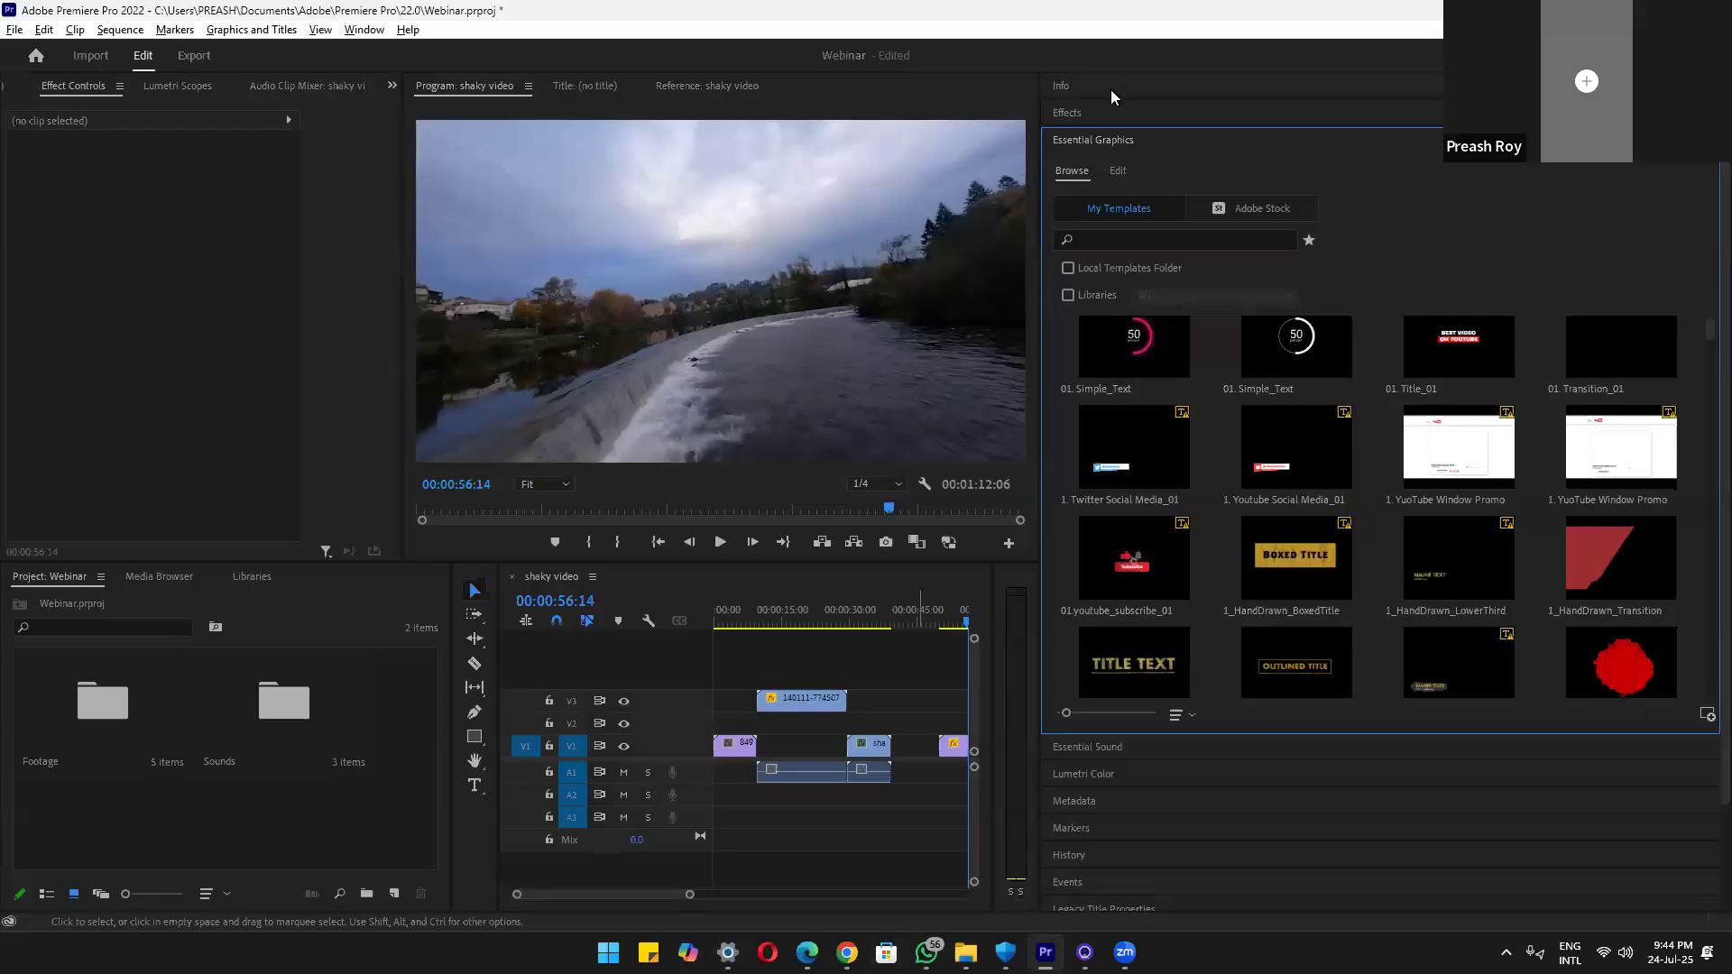
Look through the Шаблоны настроек preset bin in Effects and the list of installed extensions
{"action": "left_click", "coordinate": [1160, 114]}
{"action": "left_click", "coordinate": [1052, 161]}
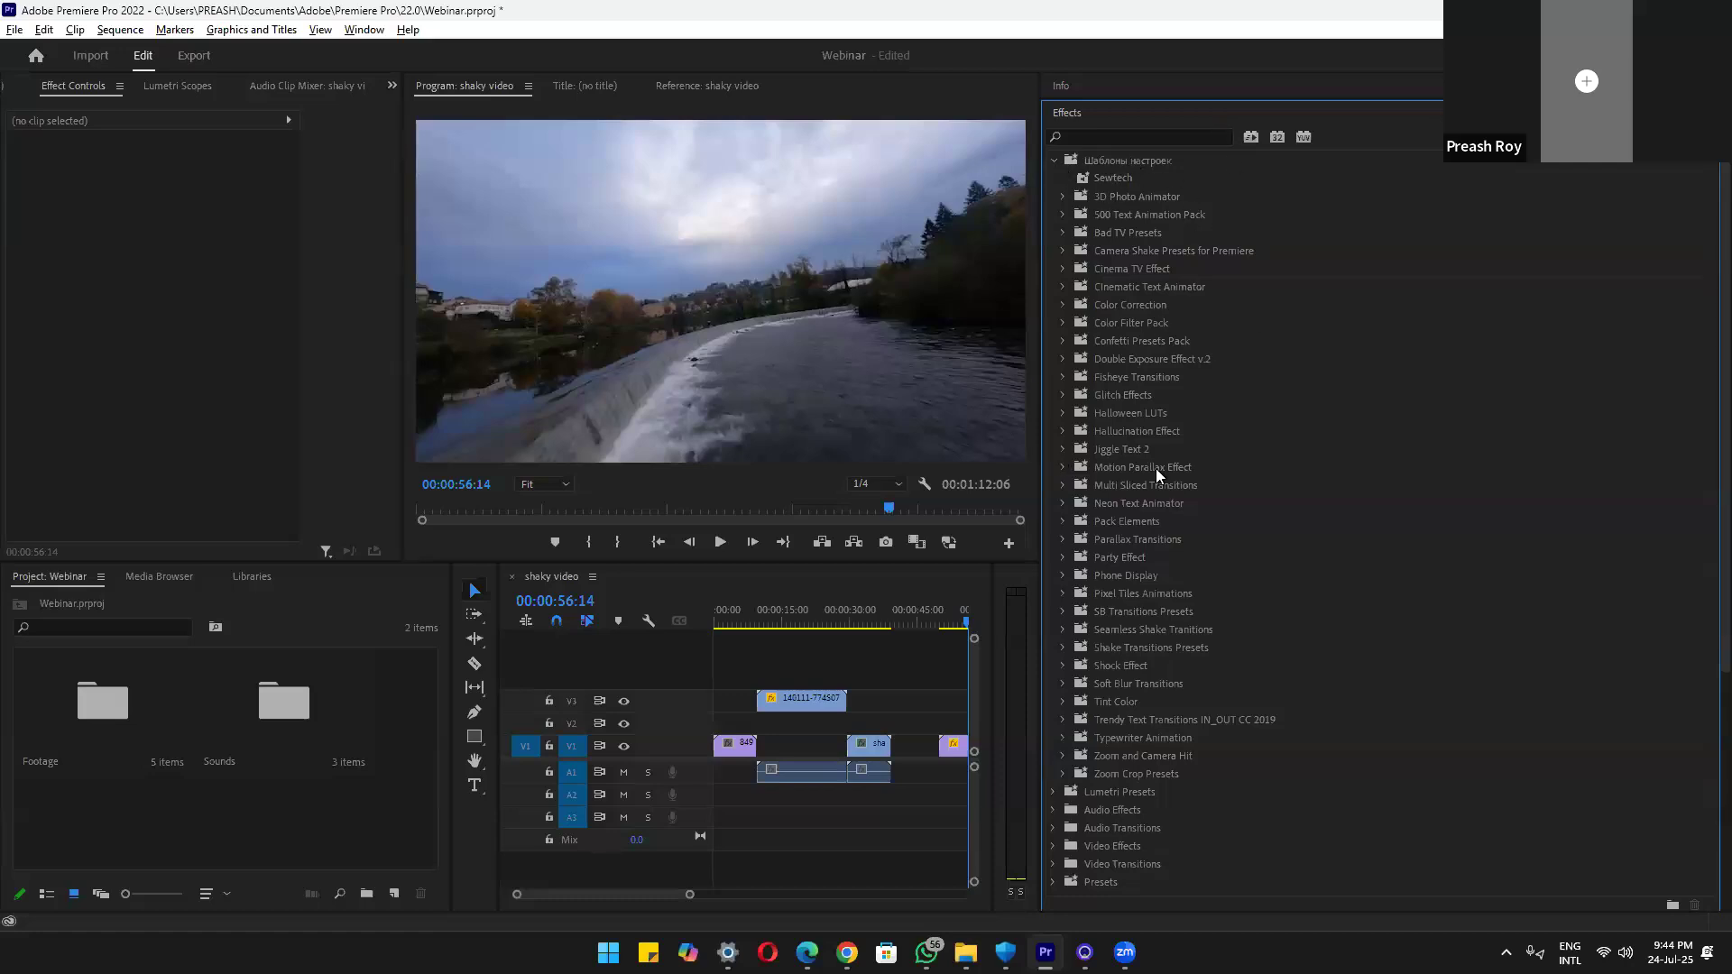
{"action": "scroll", "coordinate": [1171, 701], "scroll_direction": "down", "scroll_amount": 2}
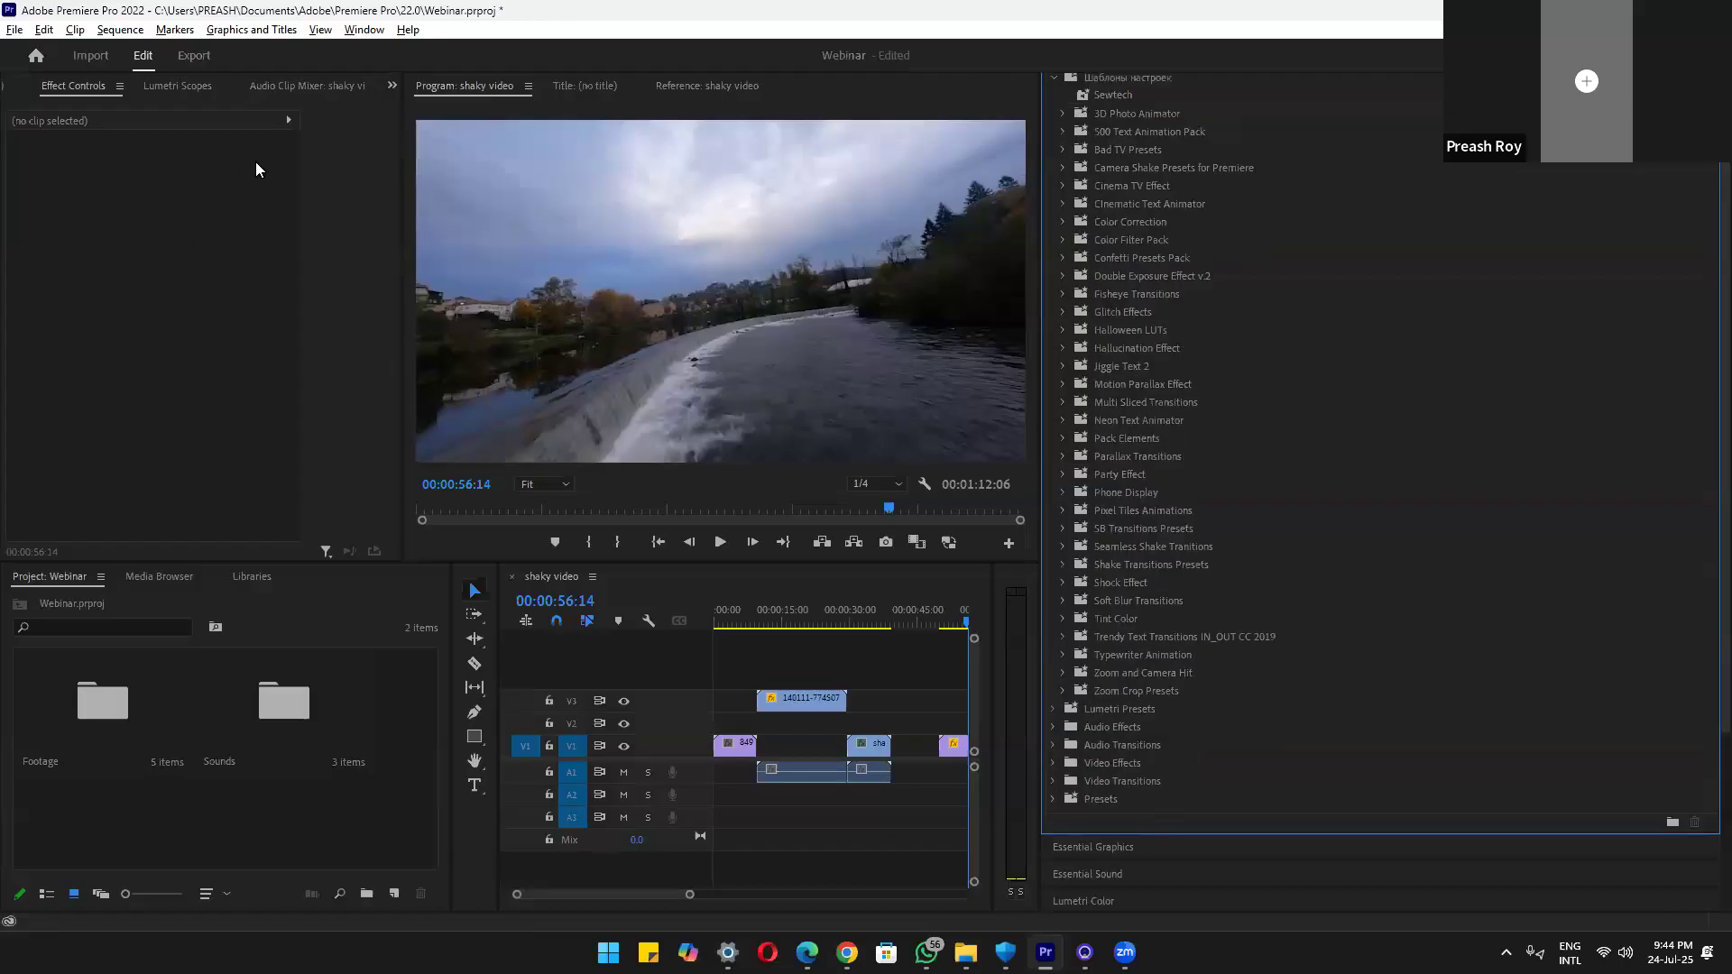
{"action": "left_click", "coordinate": [360, 33]}
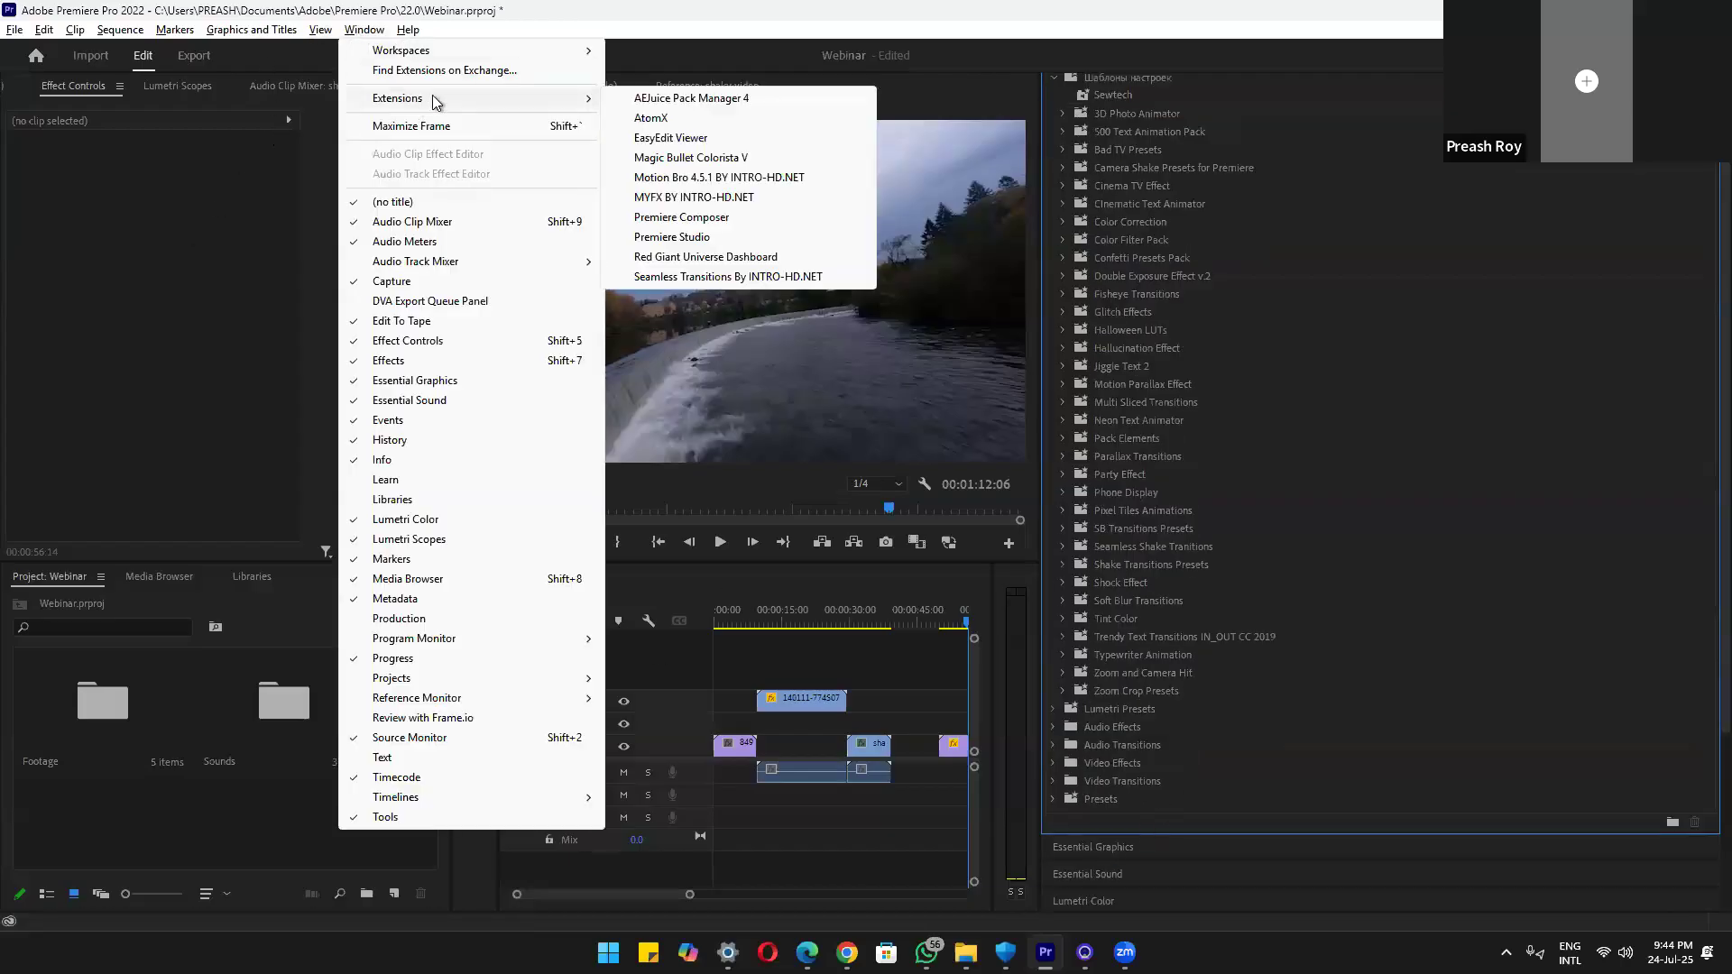
{"action": "mouse_move", "coordinate": [593, 100]}
Switch to the Webinar.html outline in Edge and review its collaboration and system optimization points
{"action": "left_click", "coordinate": [807, 952]}
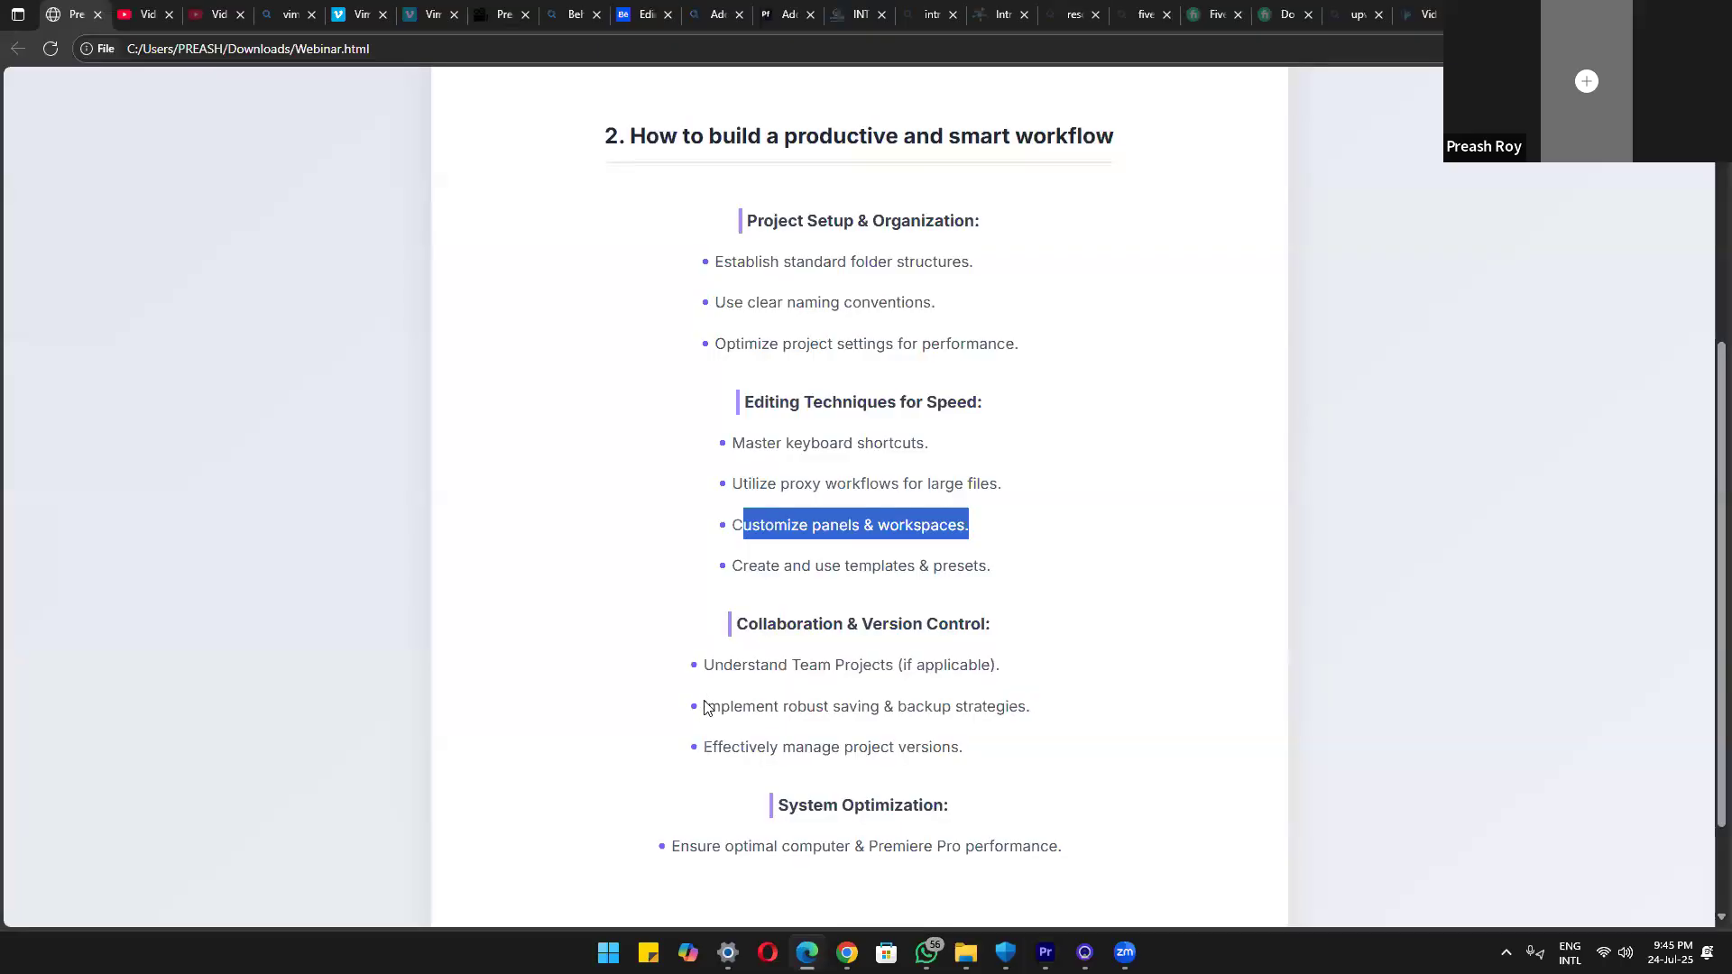
{"action": "scroll", "coordinate": [706, 706], "scroll_direction": "down", "scroll_amount": 1}
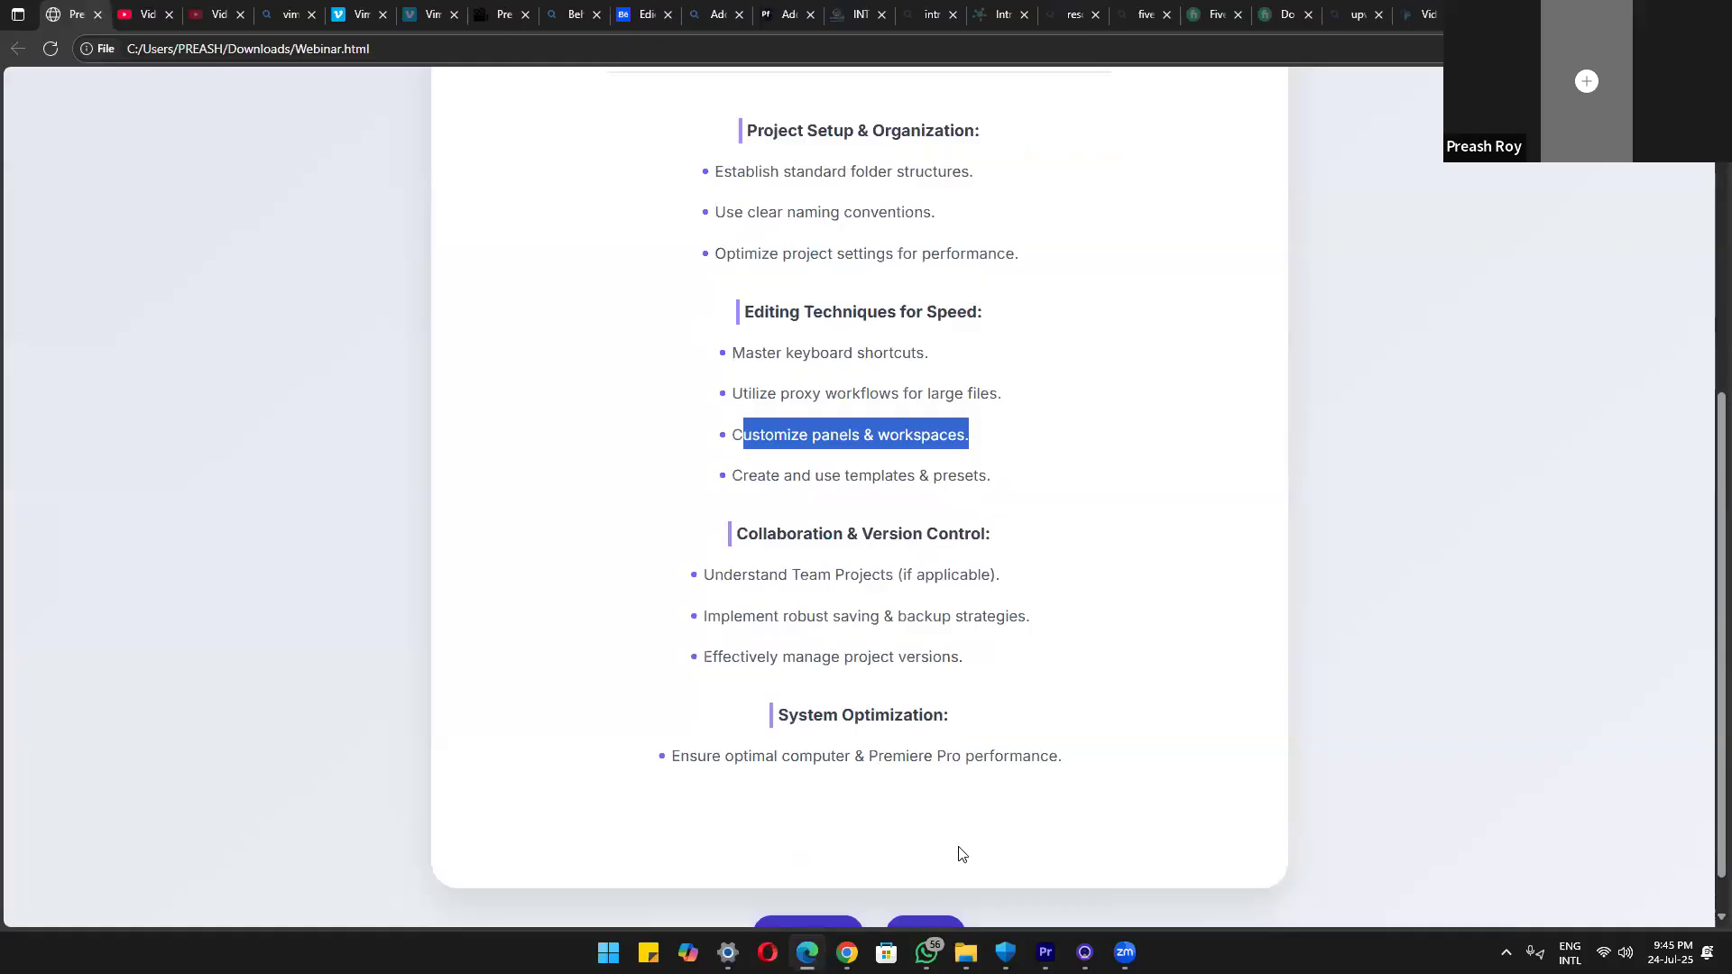
Look over the project saving commands in Premiere Pro, then highlight "Effectively manage project versions." in the Webinar.html outline in Edge
{"action": "key", "text": "alt+Tab"}
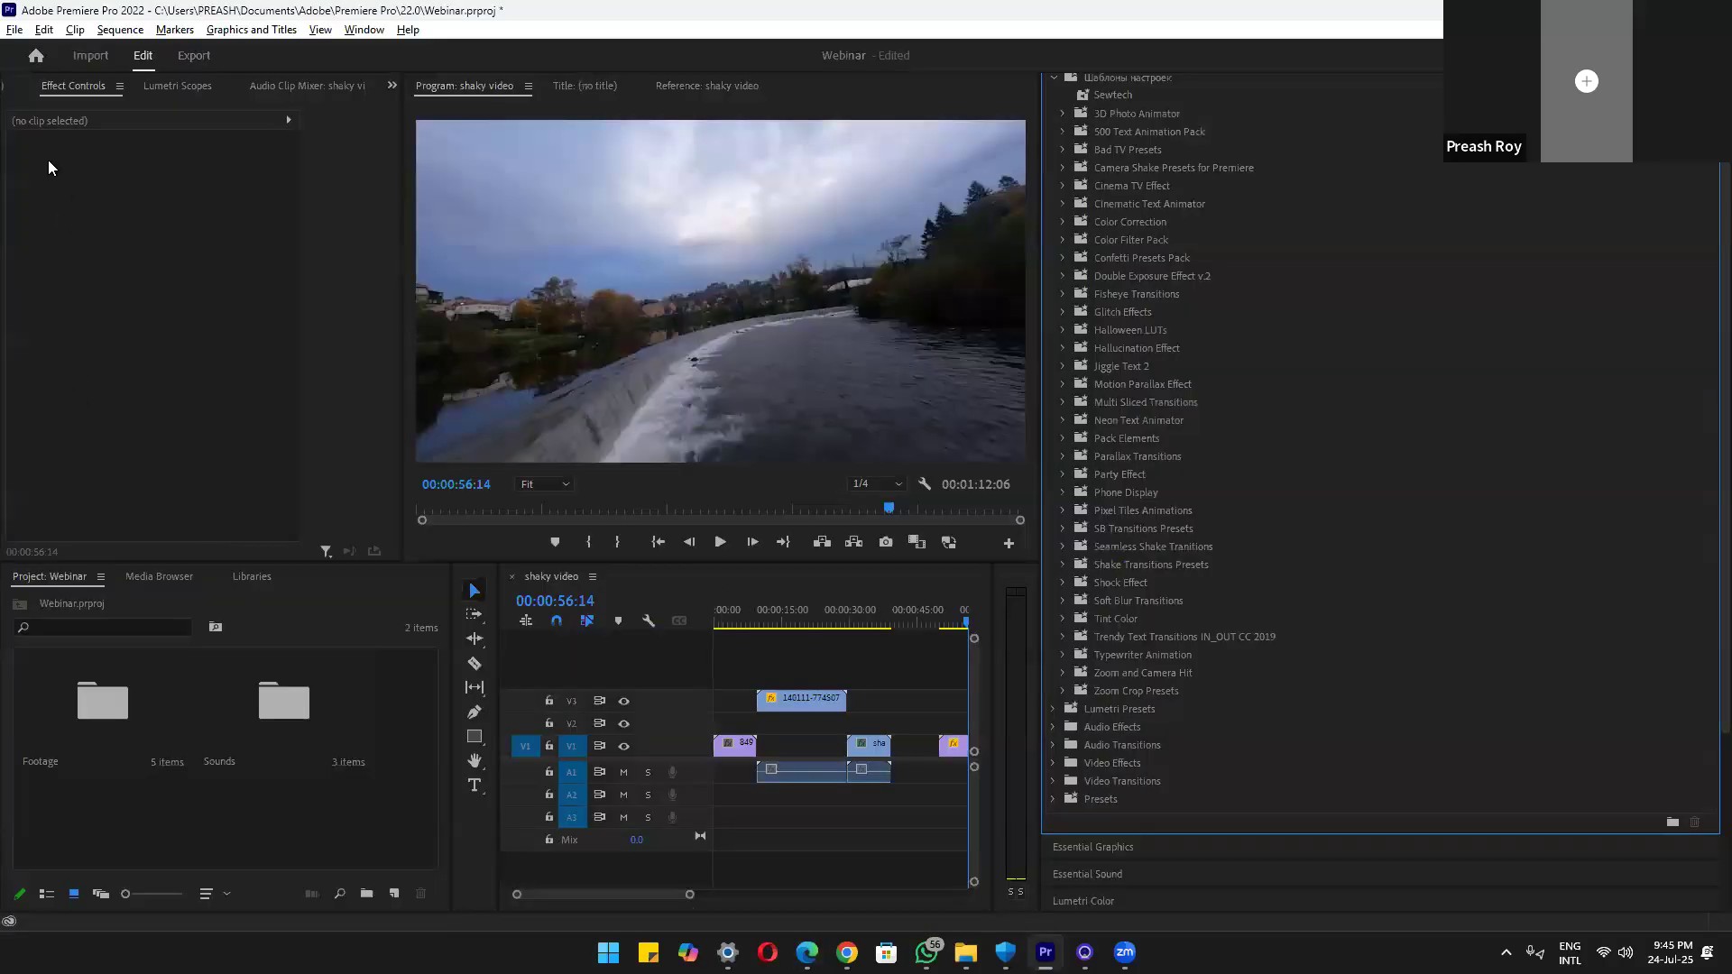
{"action": "left_click", "coordinate": [15, 29]}
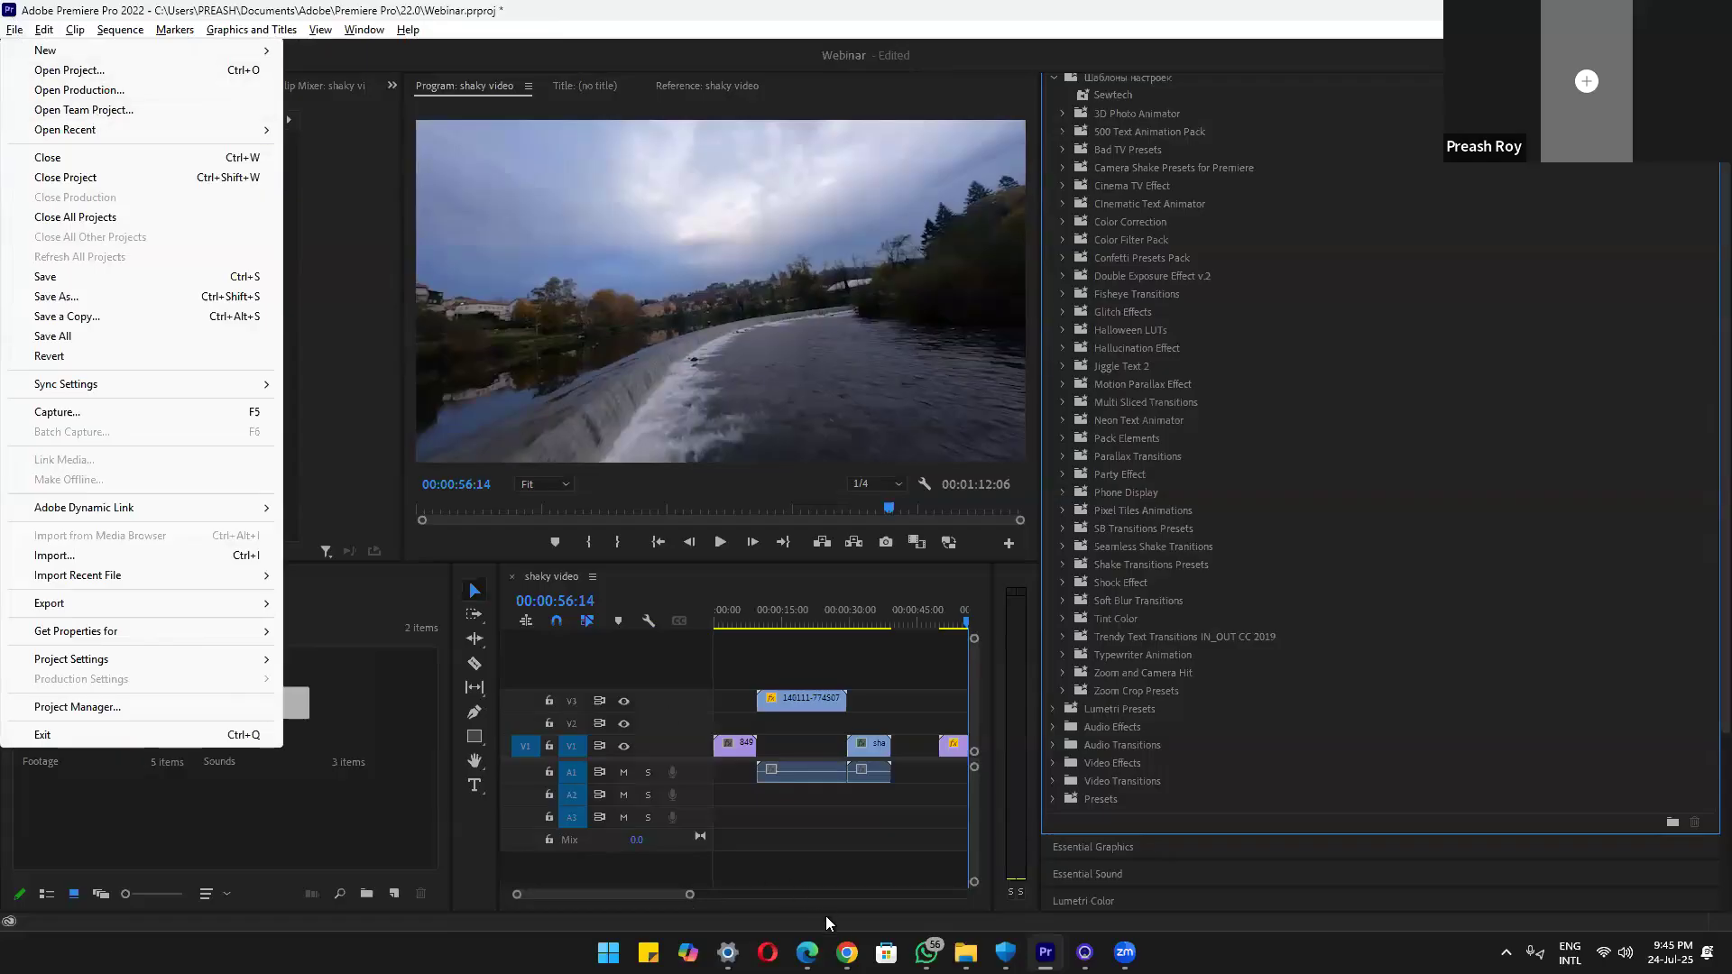
{"action": "mouse_move", "coordinate": [846, 953]}
{"action": "left_click", "coordinate": [807, 861]}
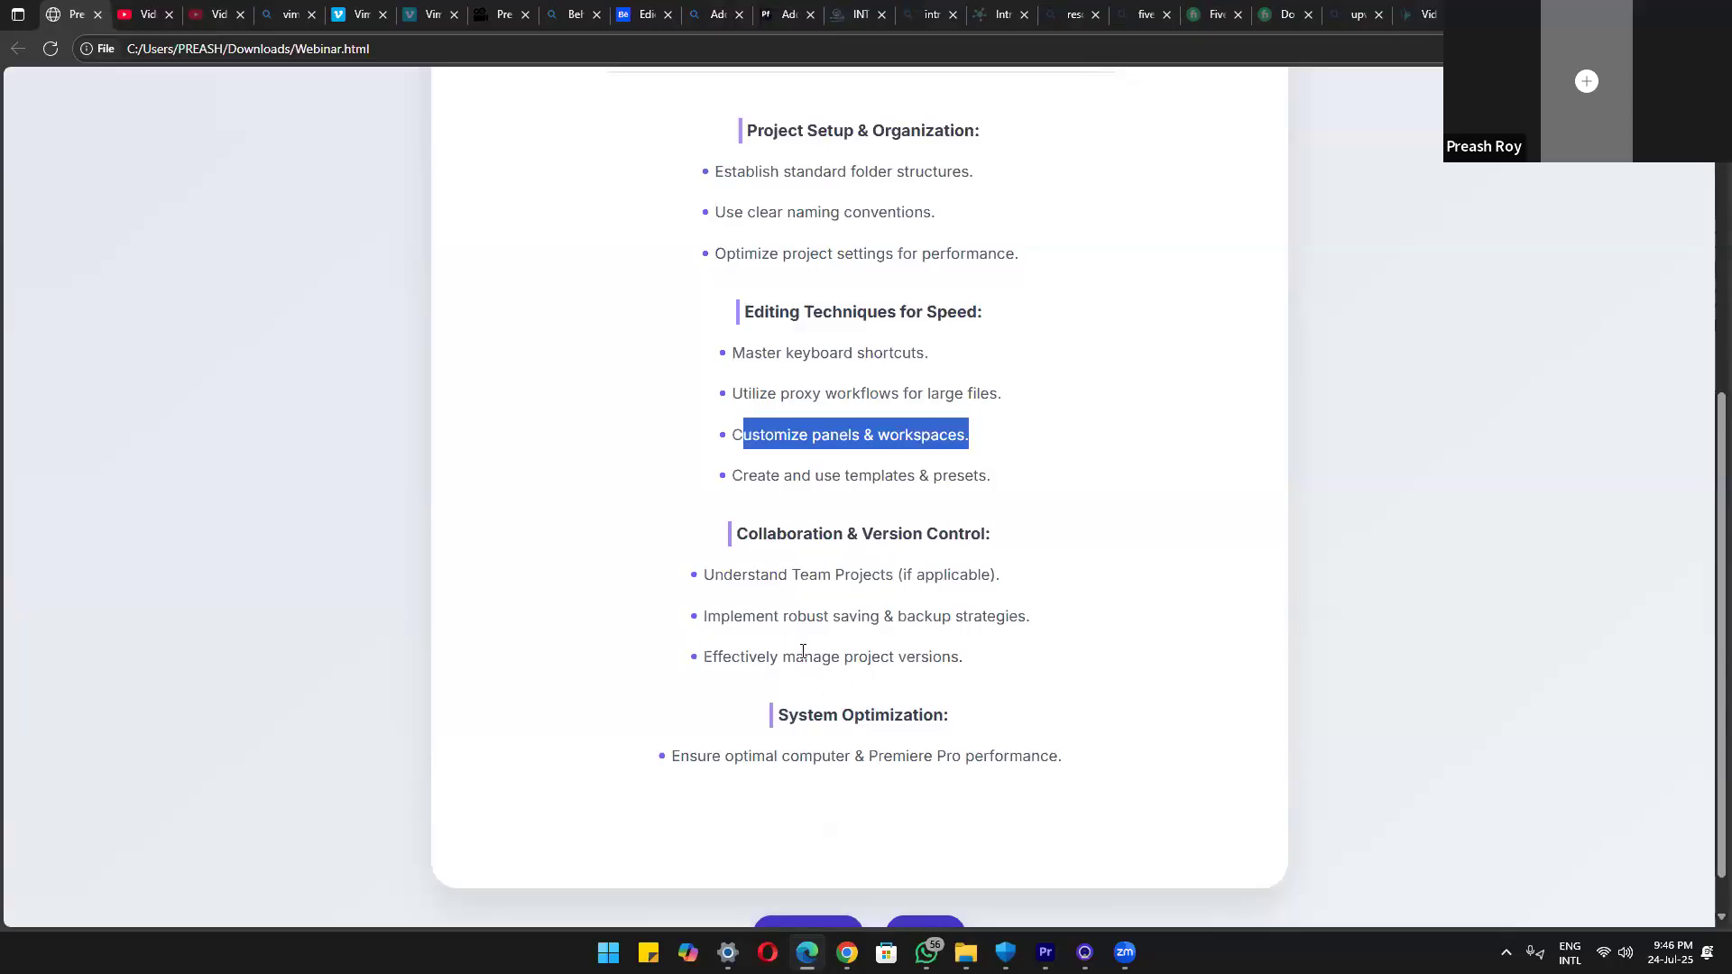
{"action": "left_click_drag", "start_coordinate": [702, 657], "coordinate": [964, 647]}
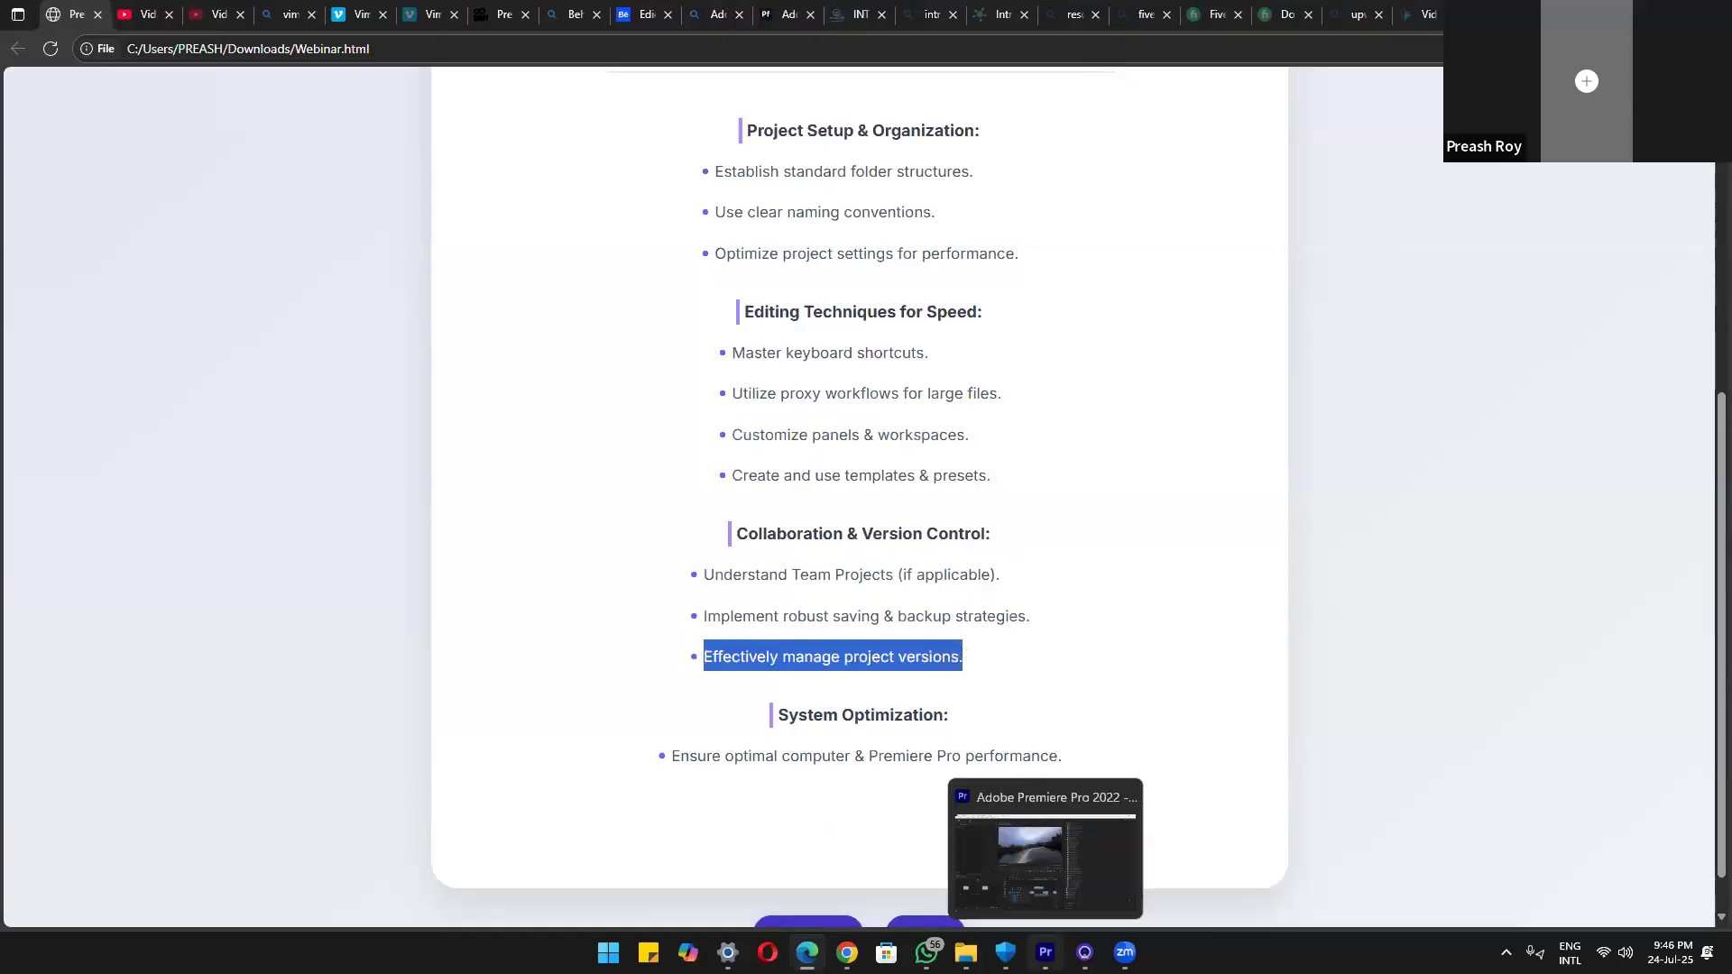
Check Premiere Pro briefly, then return to Edge and review the workflow points in the Webinar.html outline
{"action": "left_click", "coordinate": [1045, 952]}
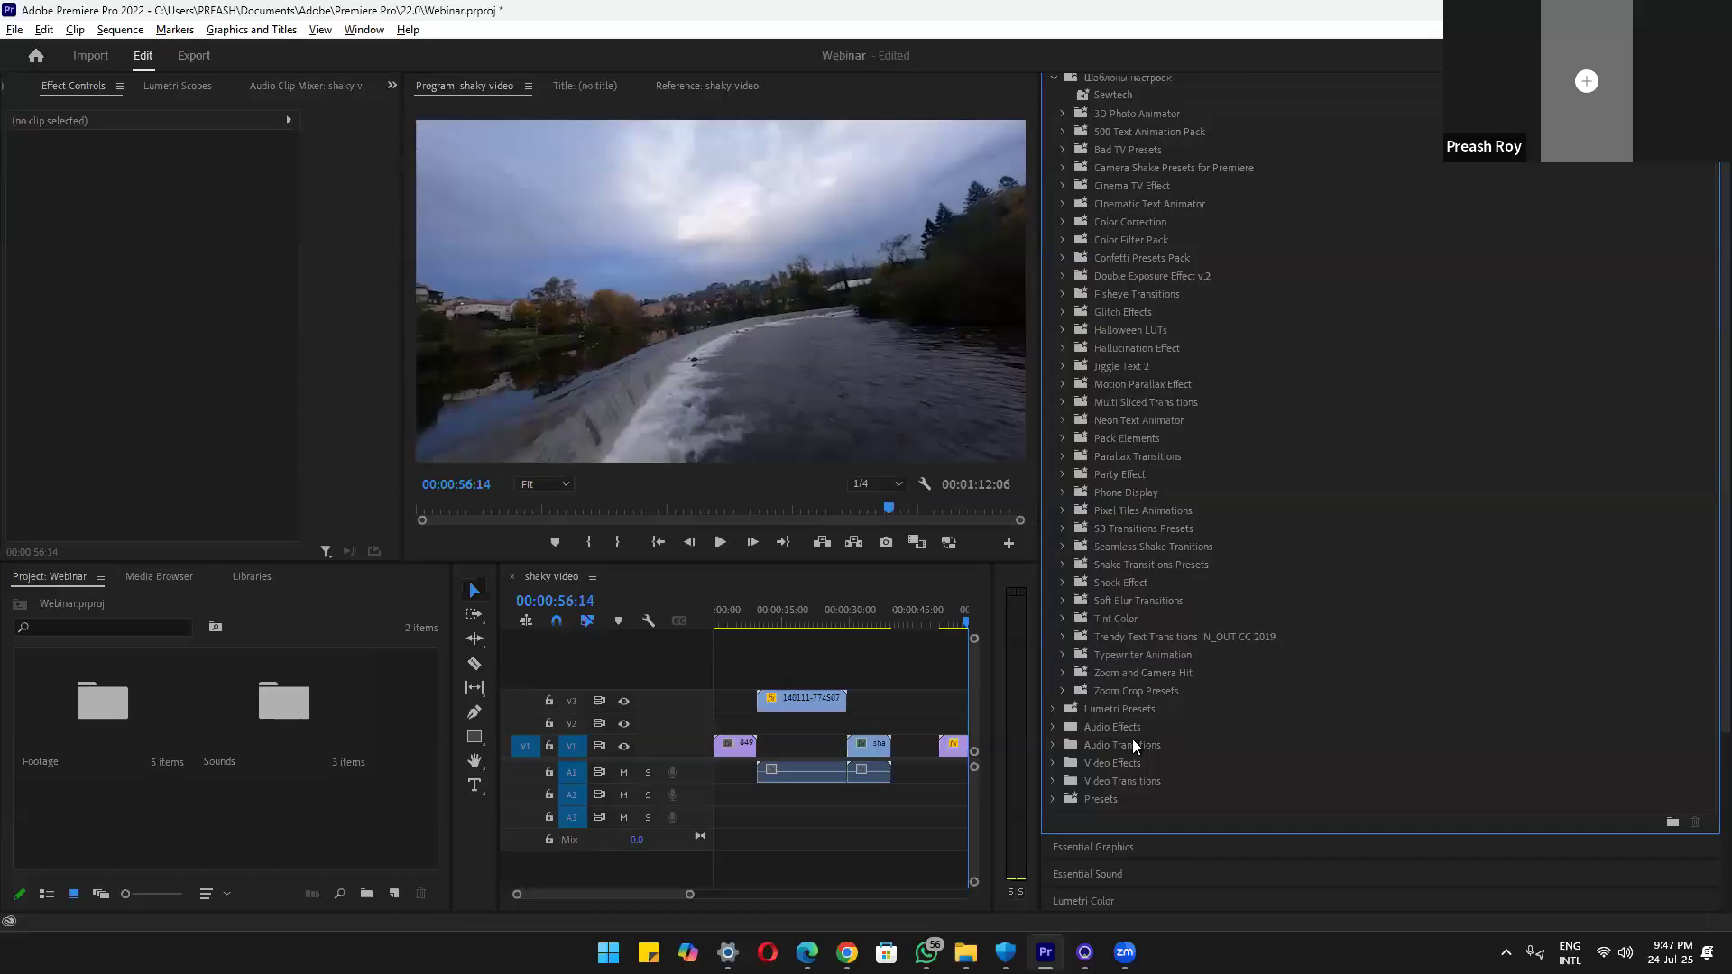
{"action": "mouse_move", "coordinate": [846, 952]}
{"action": "left_click", "coordinate": [766, 846]}
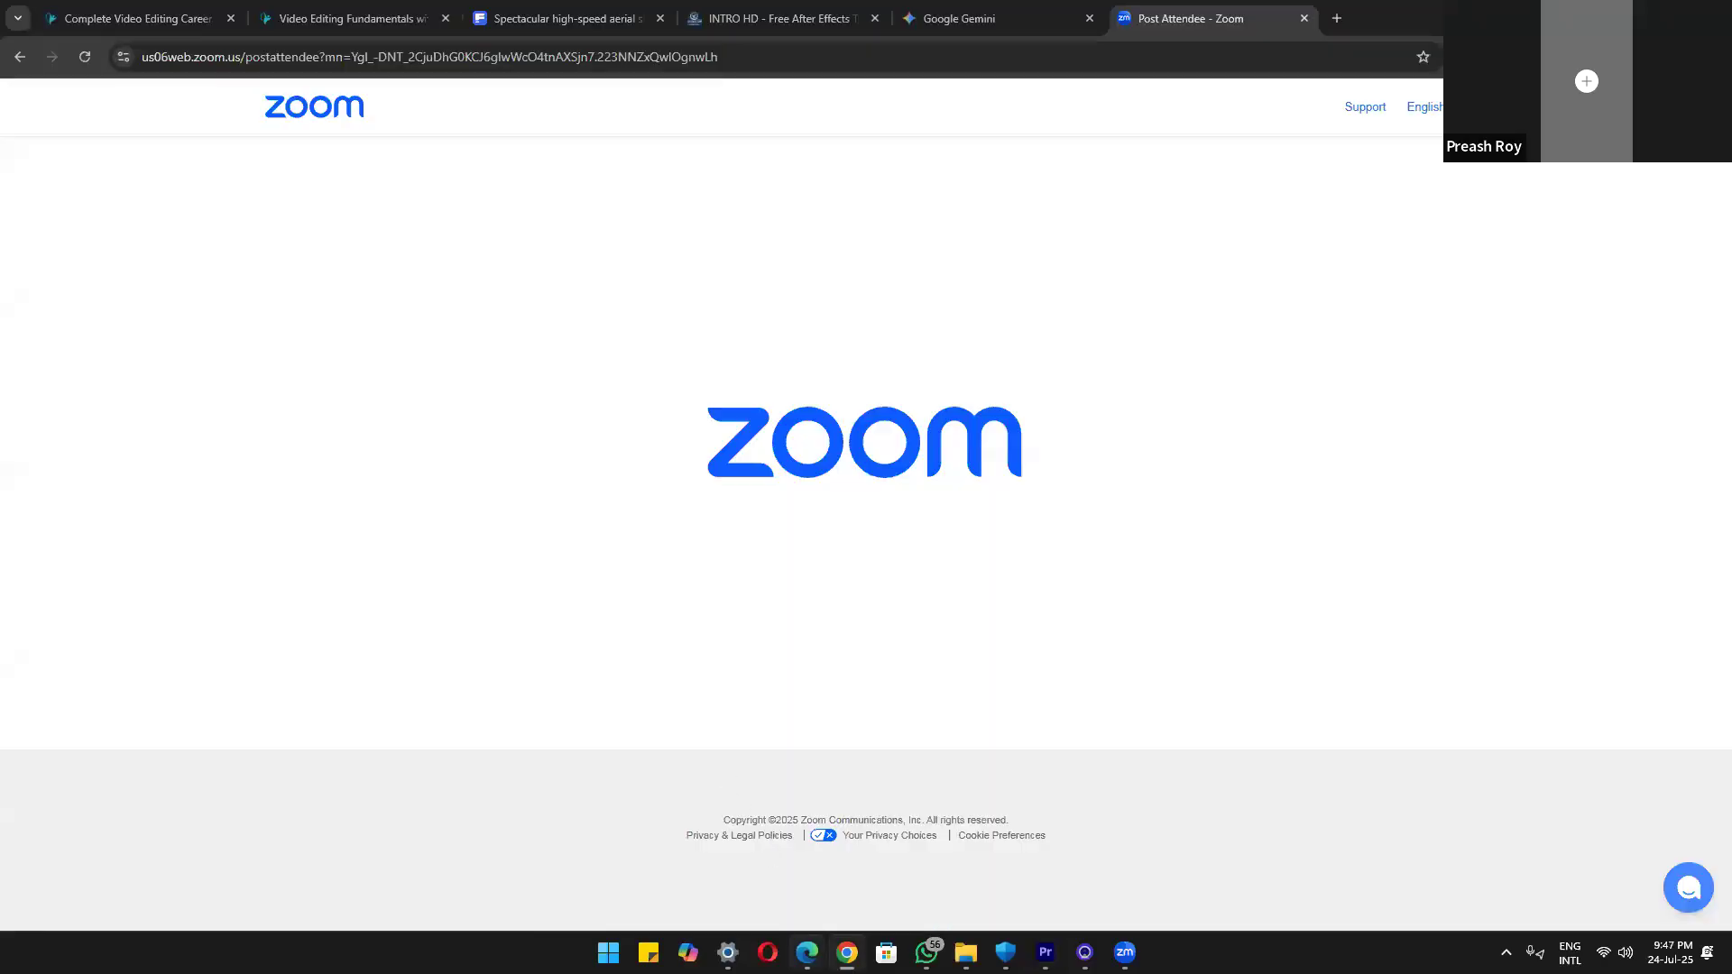
{"action": "left_click", "coordinate": [846, 952]}
{"action": "left_click", "coordinate": [804, 907]}
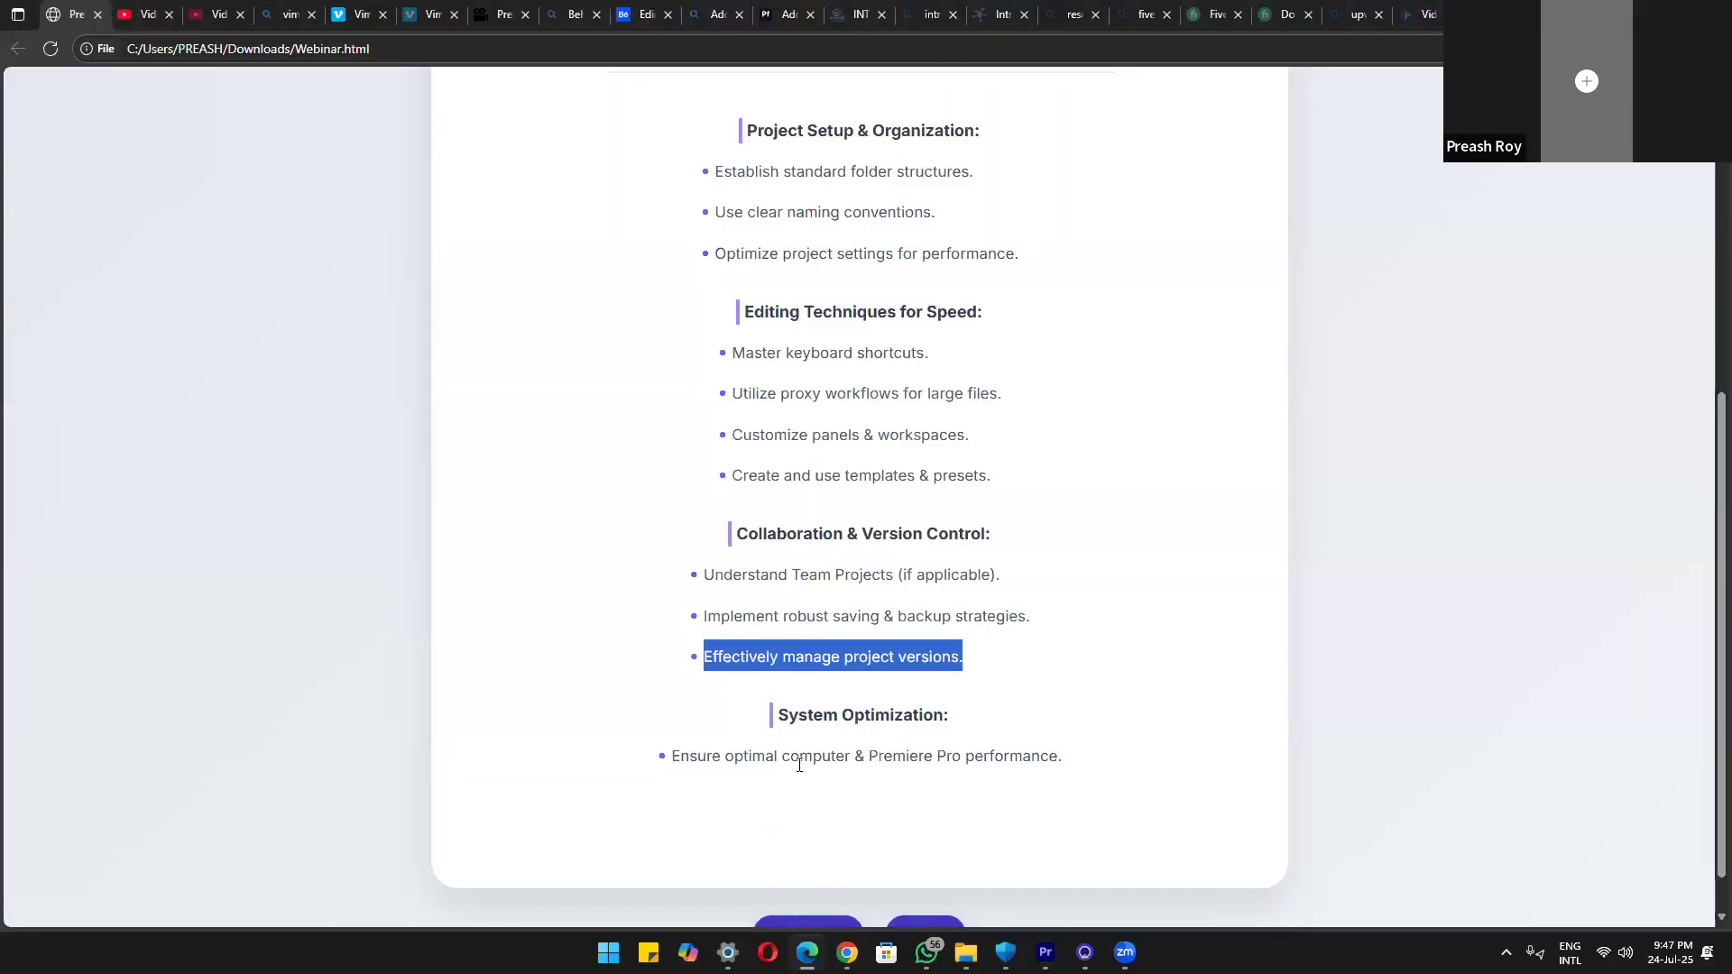
{"action": "scroll", "coordinate": [802, 774], "scroll_direction": "down", "scroll_amount": 1}
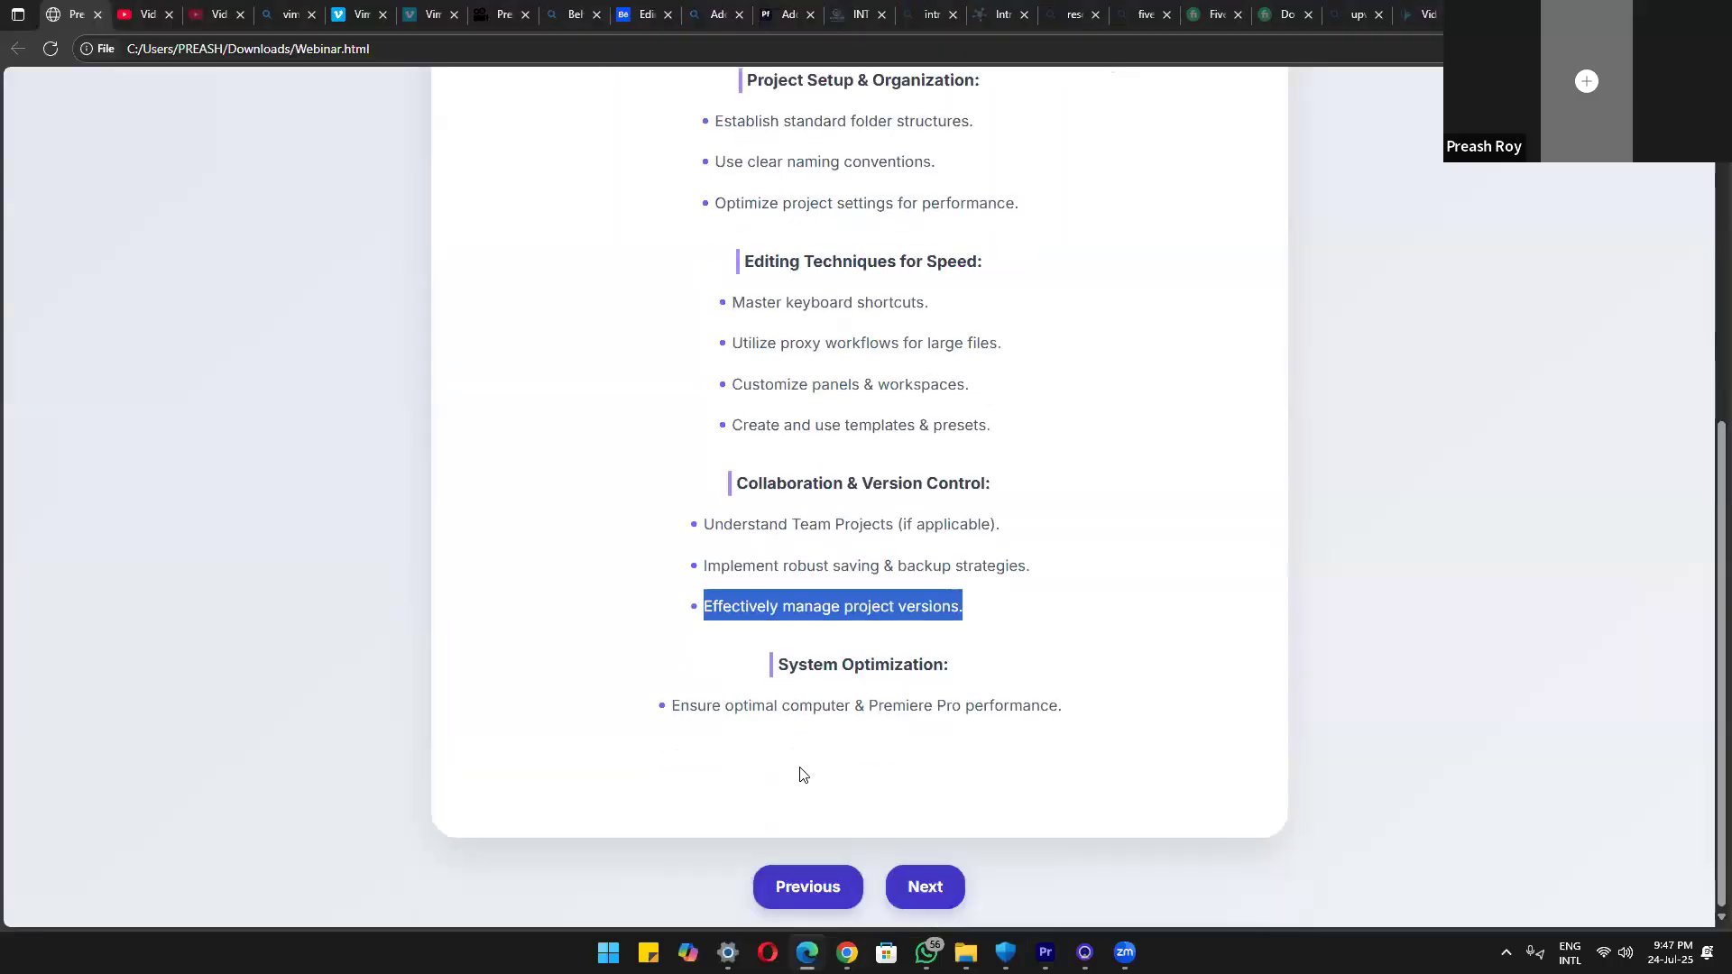
{"action": "scroll", "coordinate": [802, 774], "scroll_direction": "up", "scroll_amount": 5}
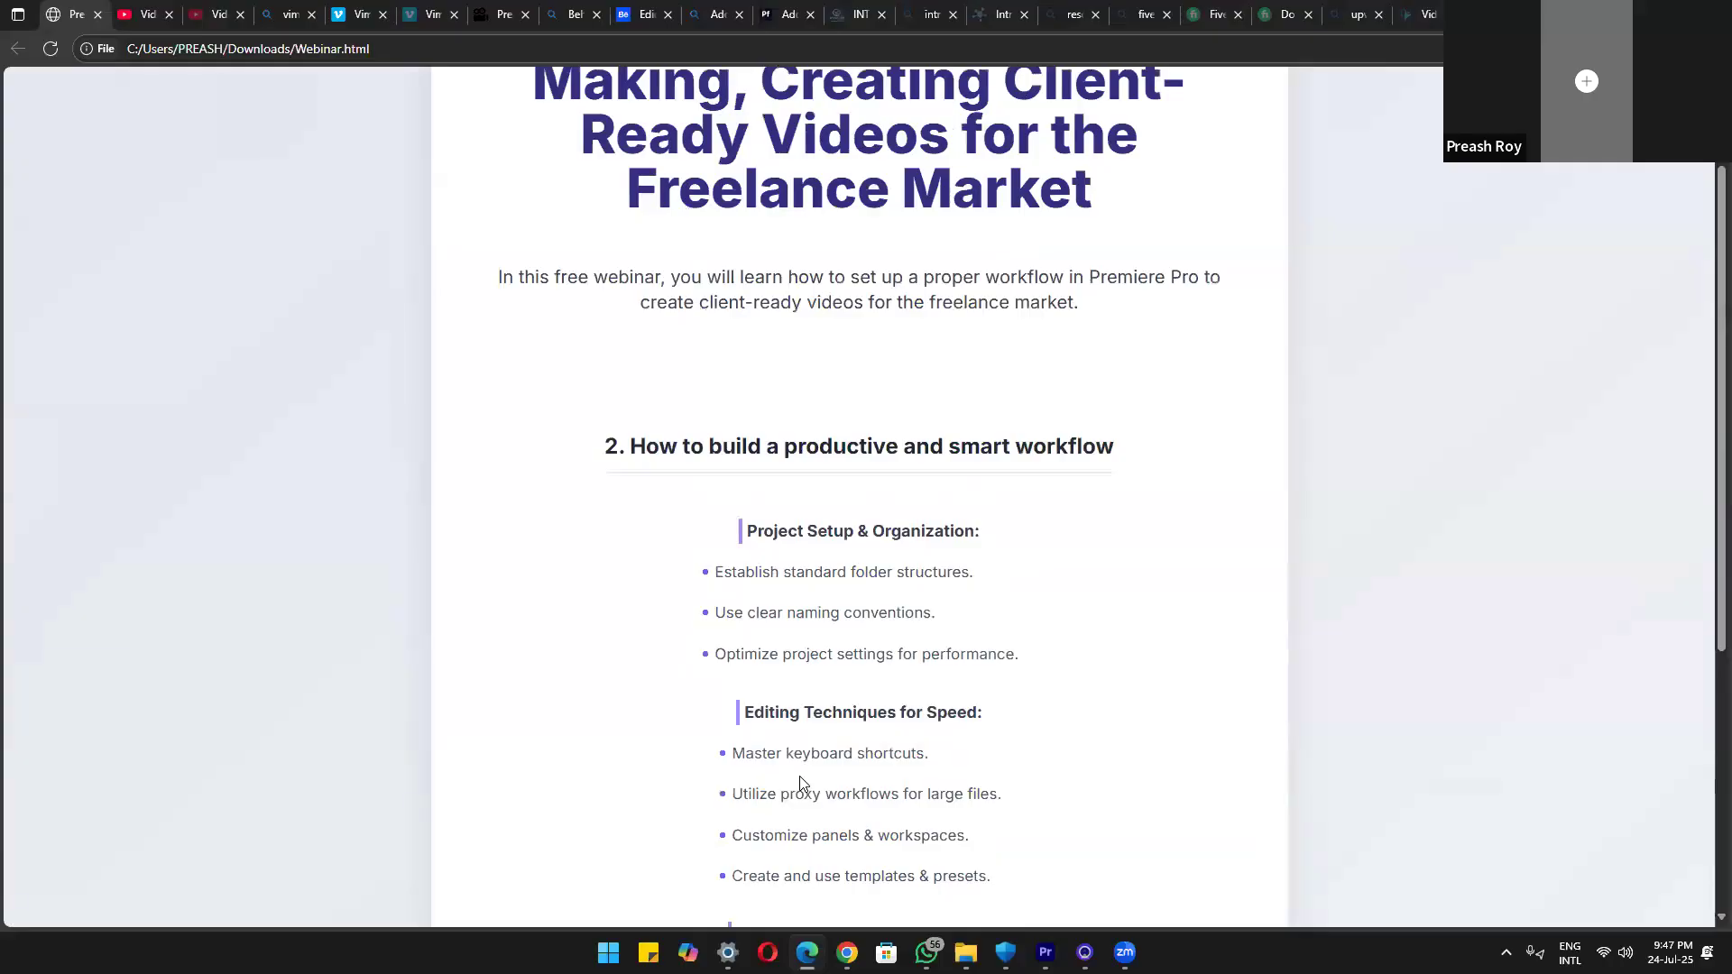
{"action": "scroll", "coordinate": [801, 778], "scroll_direction": "down", "scroll_amount": 1}
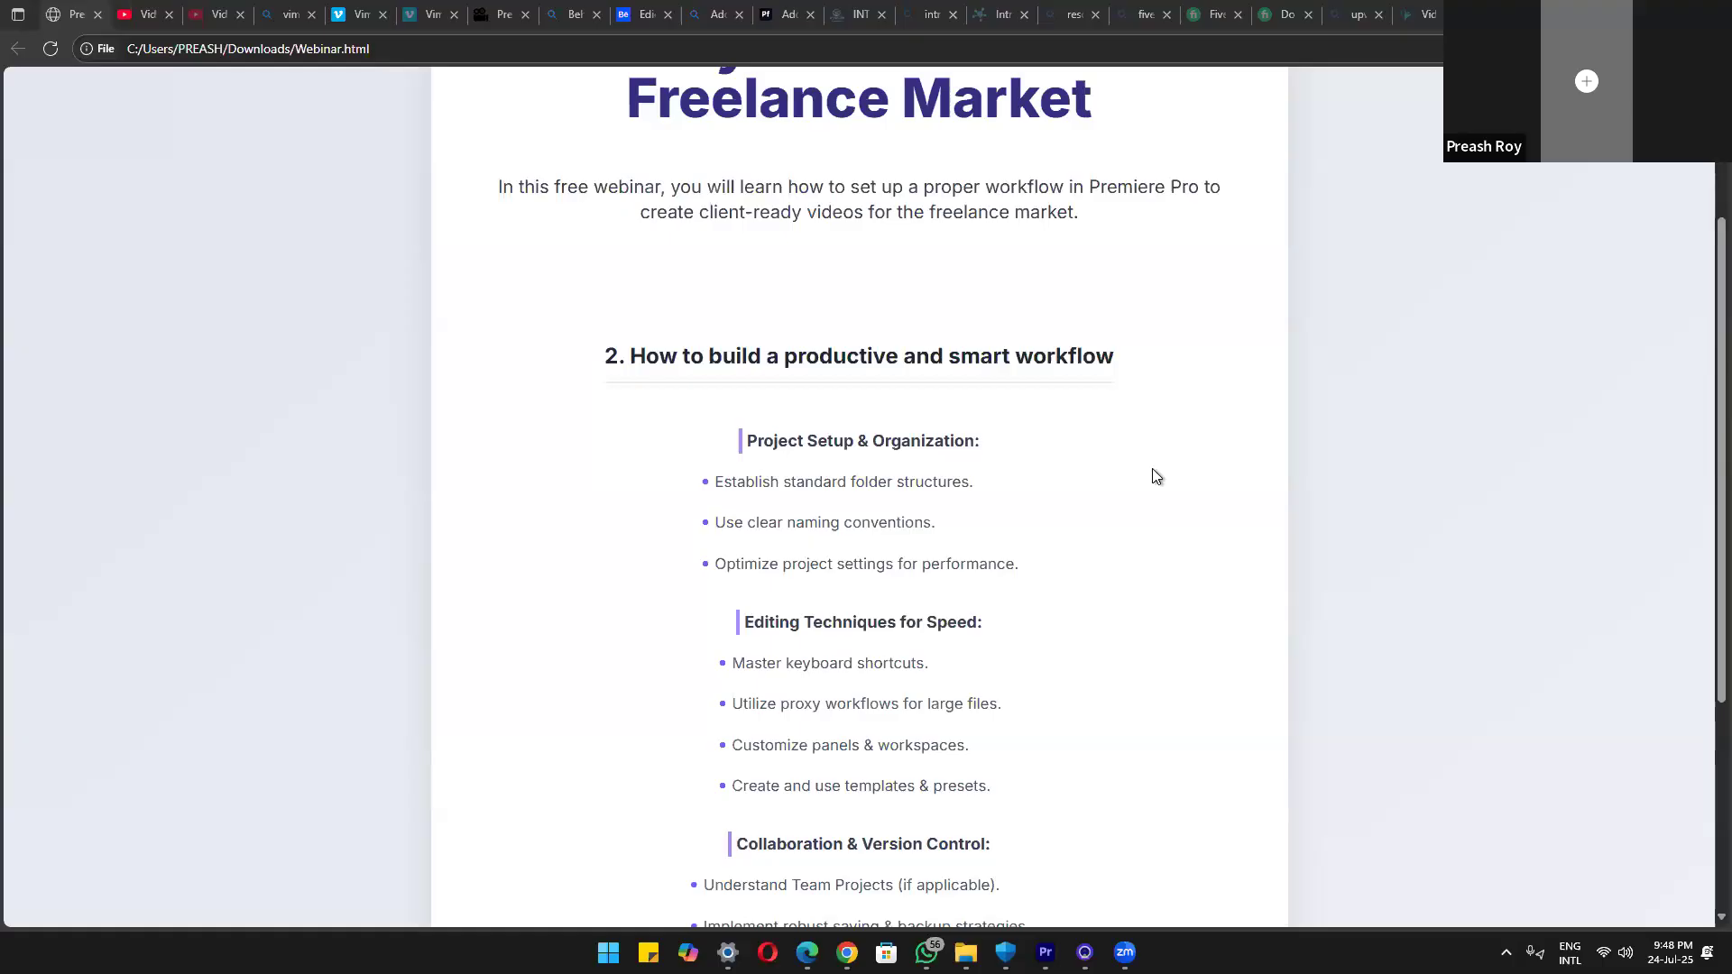
{"action": "key", "text": "super+r"}
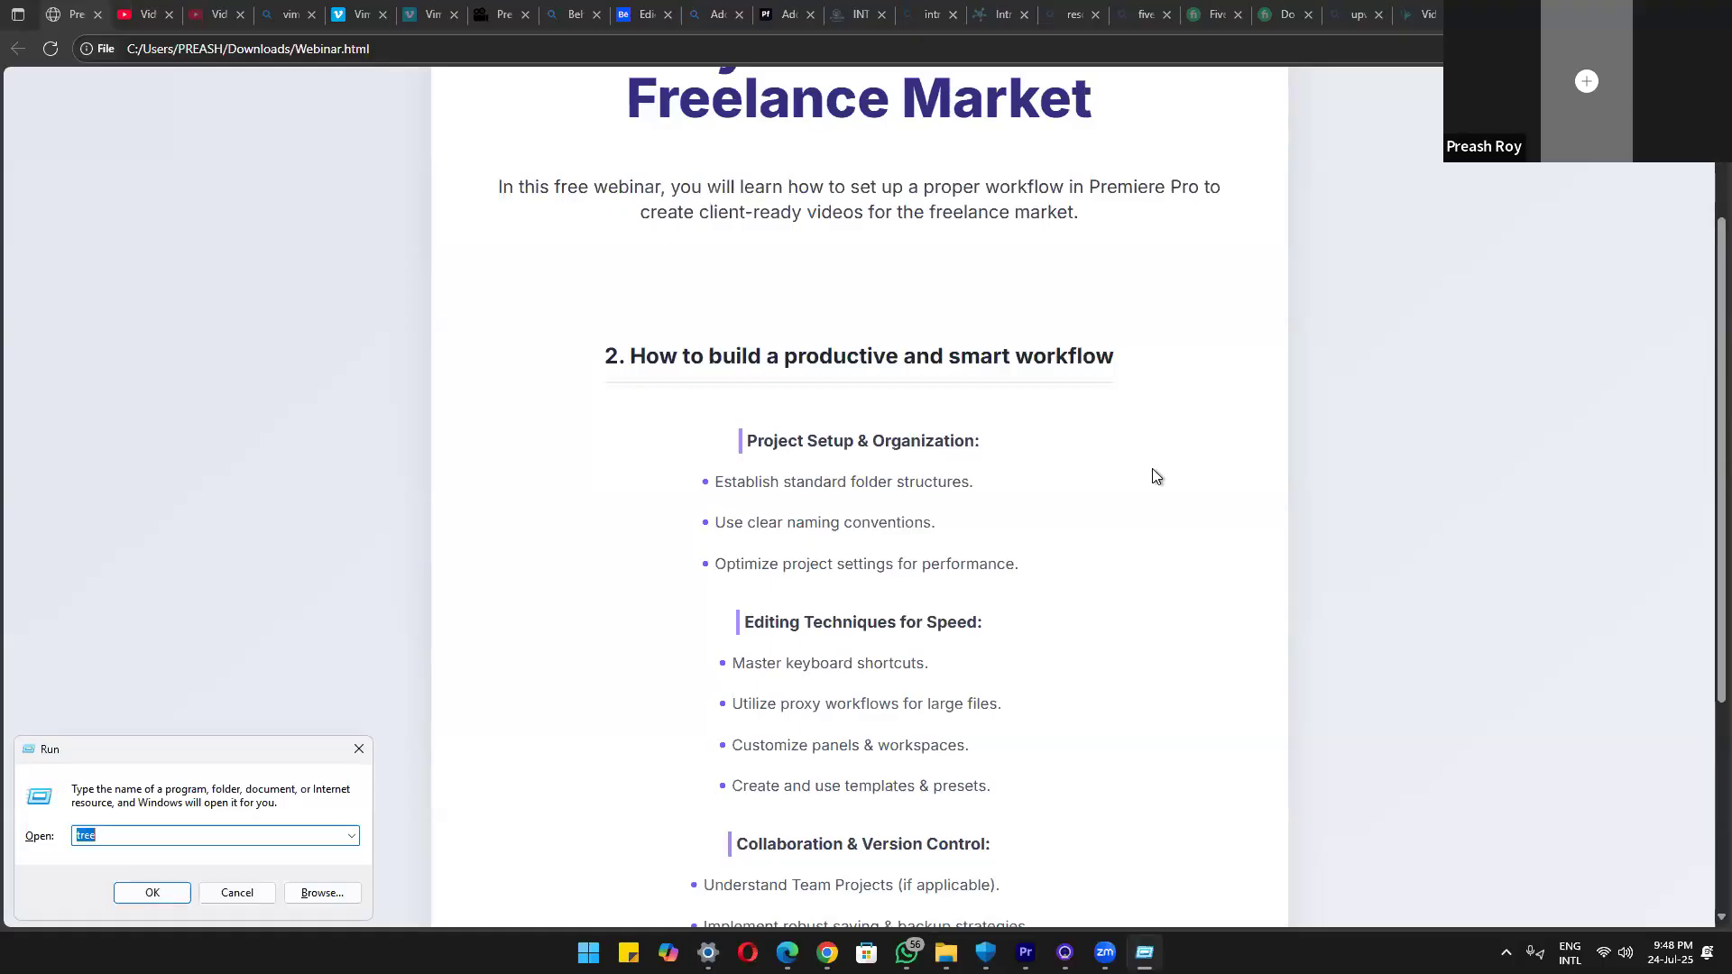
{"action": "type", "text": "app"}
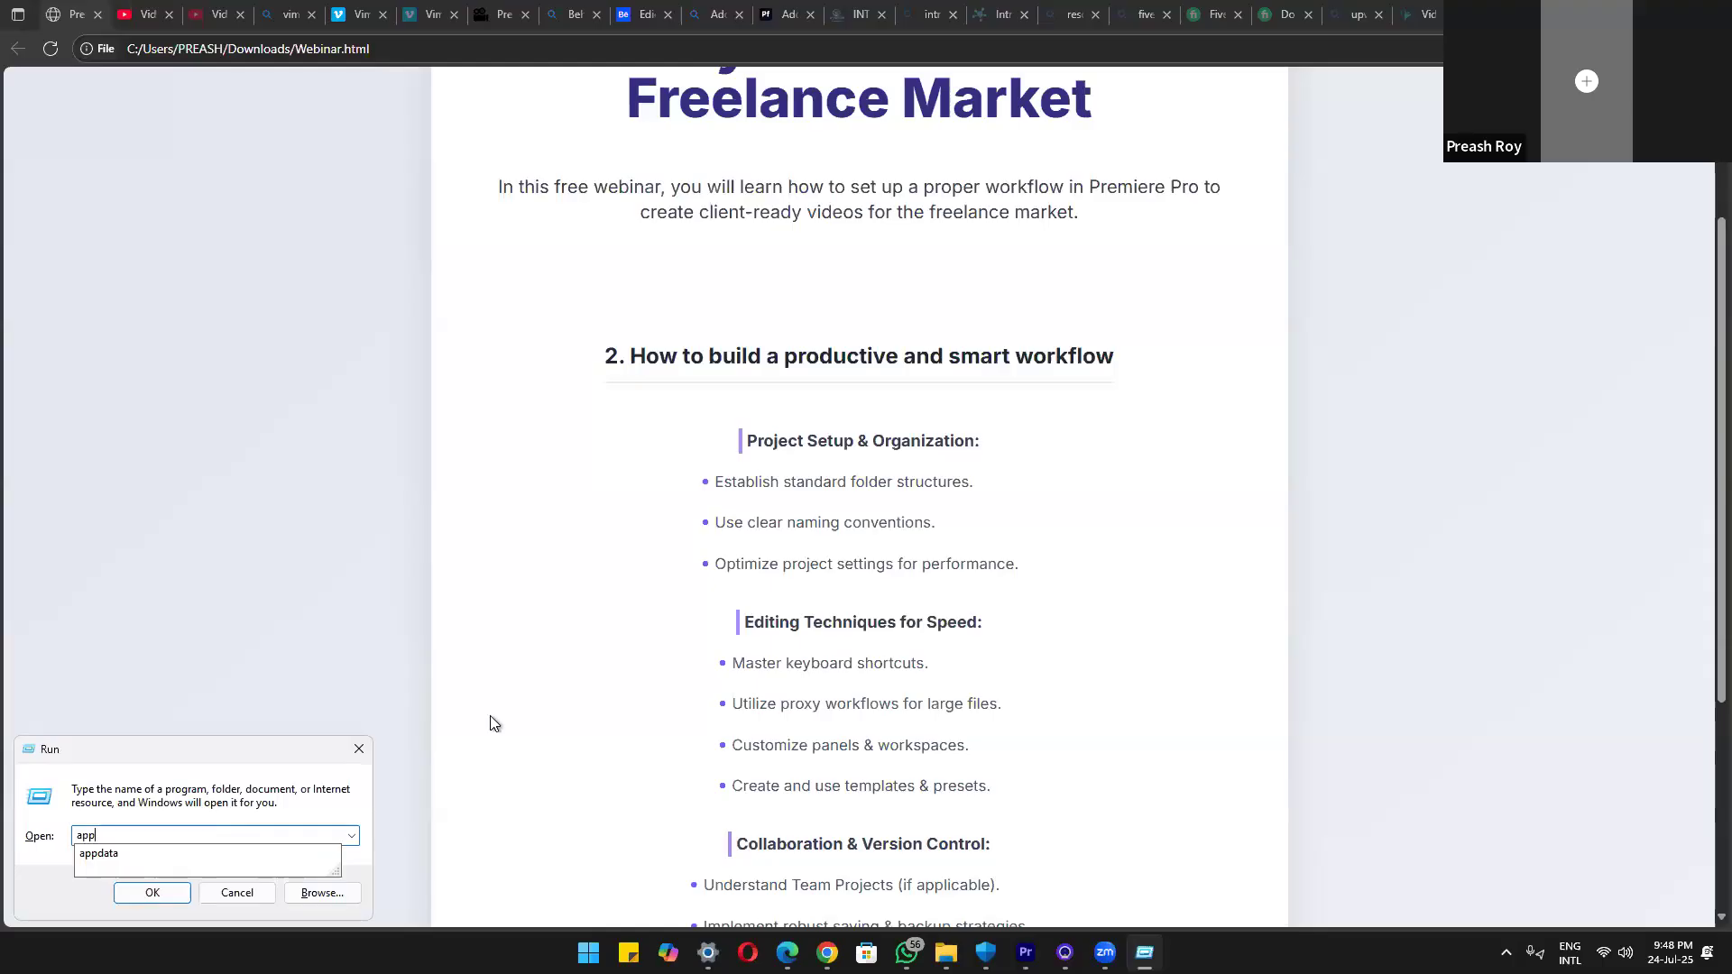
{"action": "left_click", "coordinate": [359, 749]}
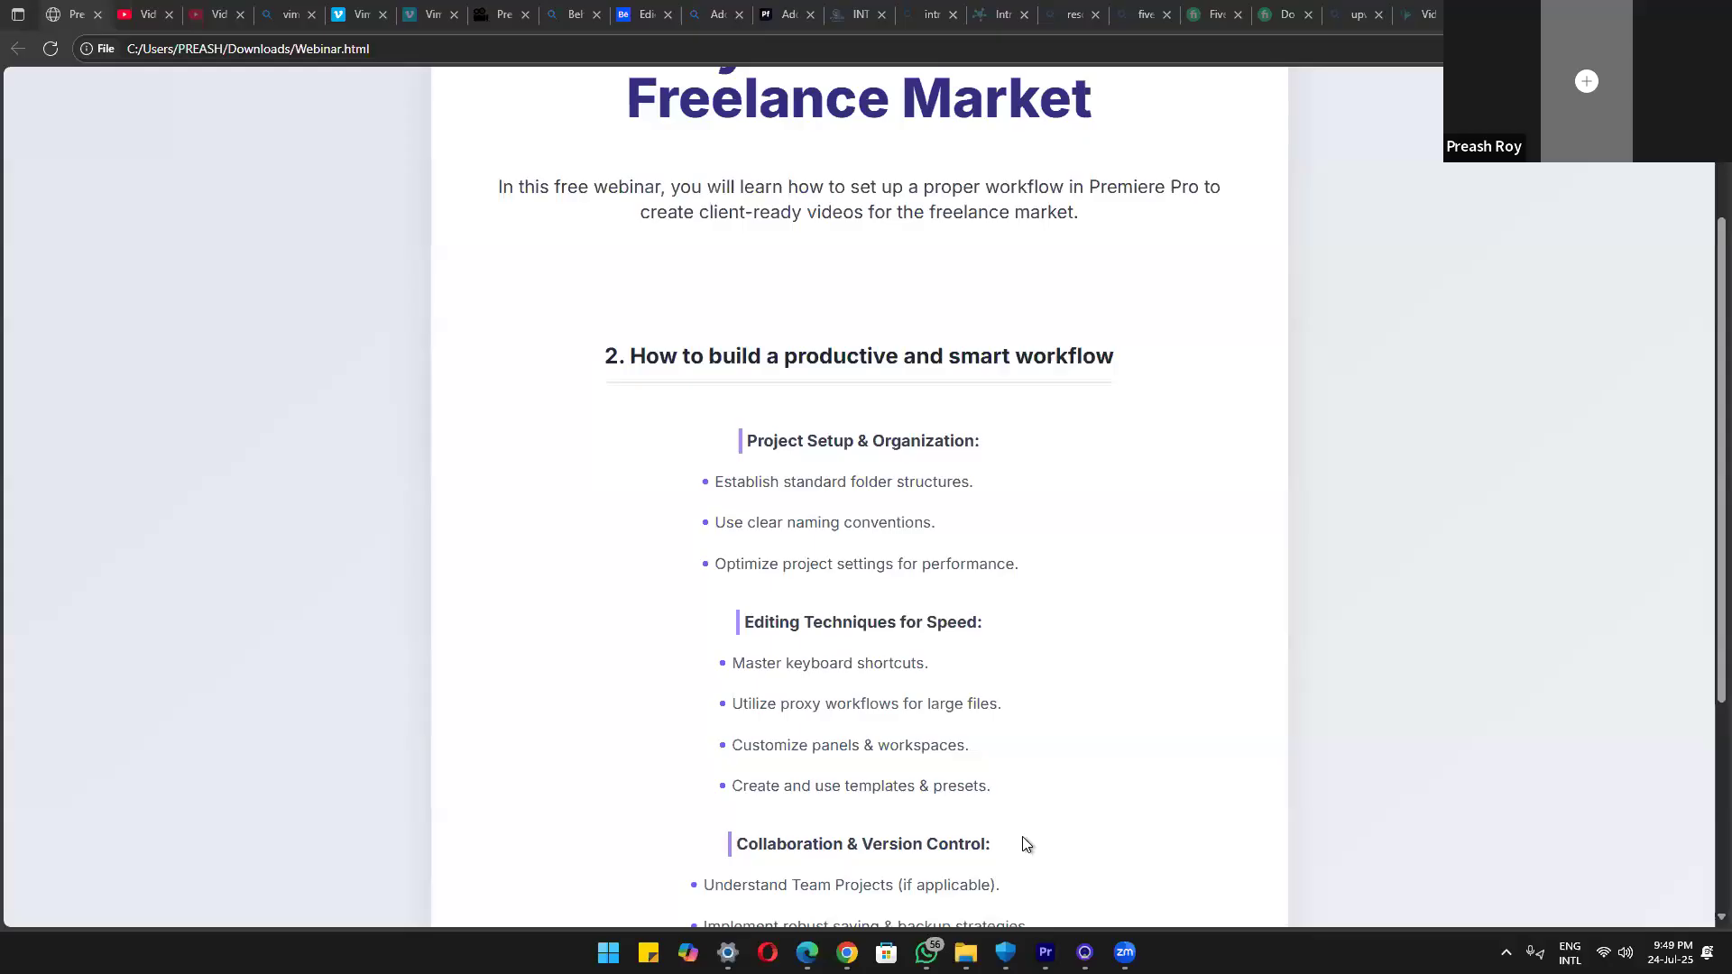
Switch to Premiere Pro and set the shaky video sequence's frame size to 1080 horizontal by 1920 vertical, accepting deletion of its previews
{"action": "left_click", "coordinate": [1046, 953]}
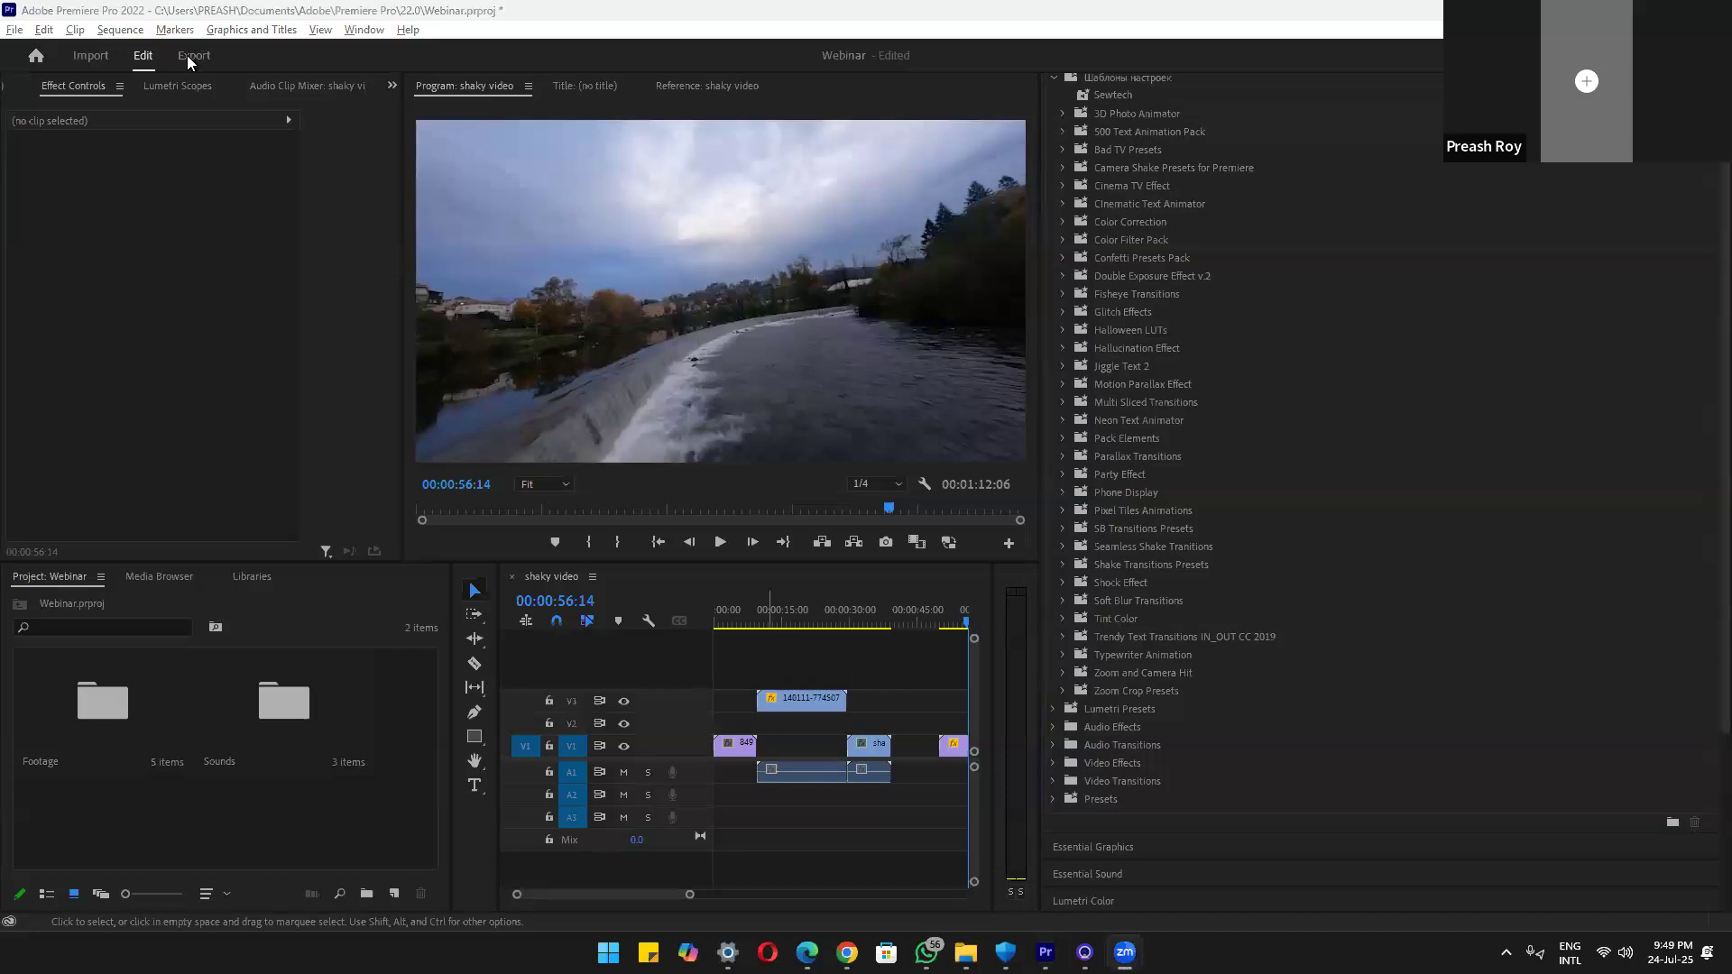
{"action": "left_click", "coordinate": [118, 30]}
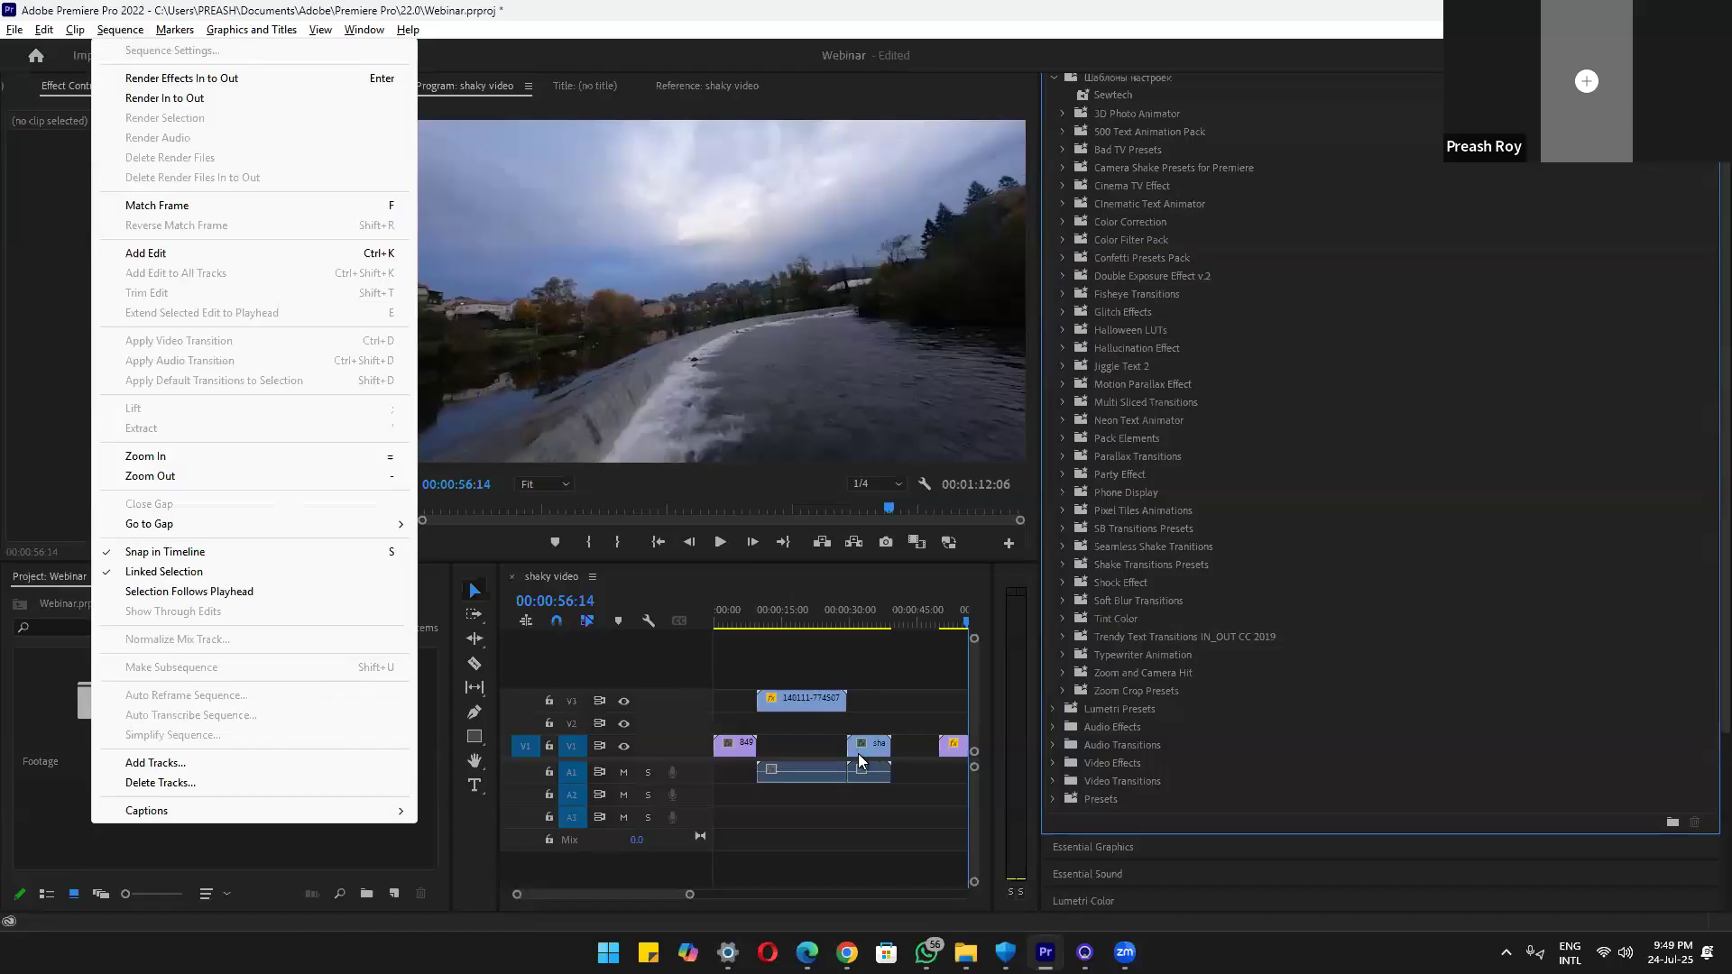
{"action": "left_click", "coordinate": [785, 671]}
{"action": "left_click", "coordinate": [120, 29]}
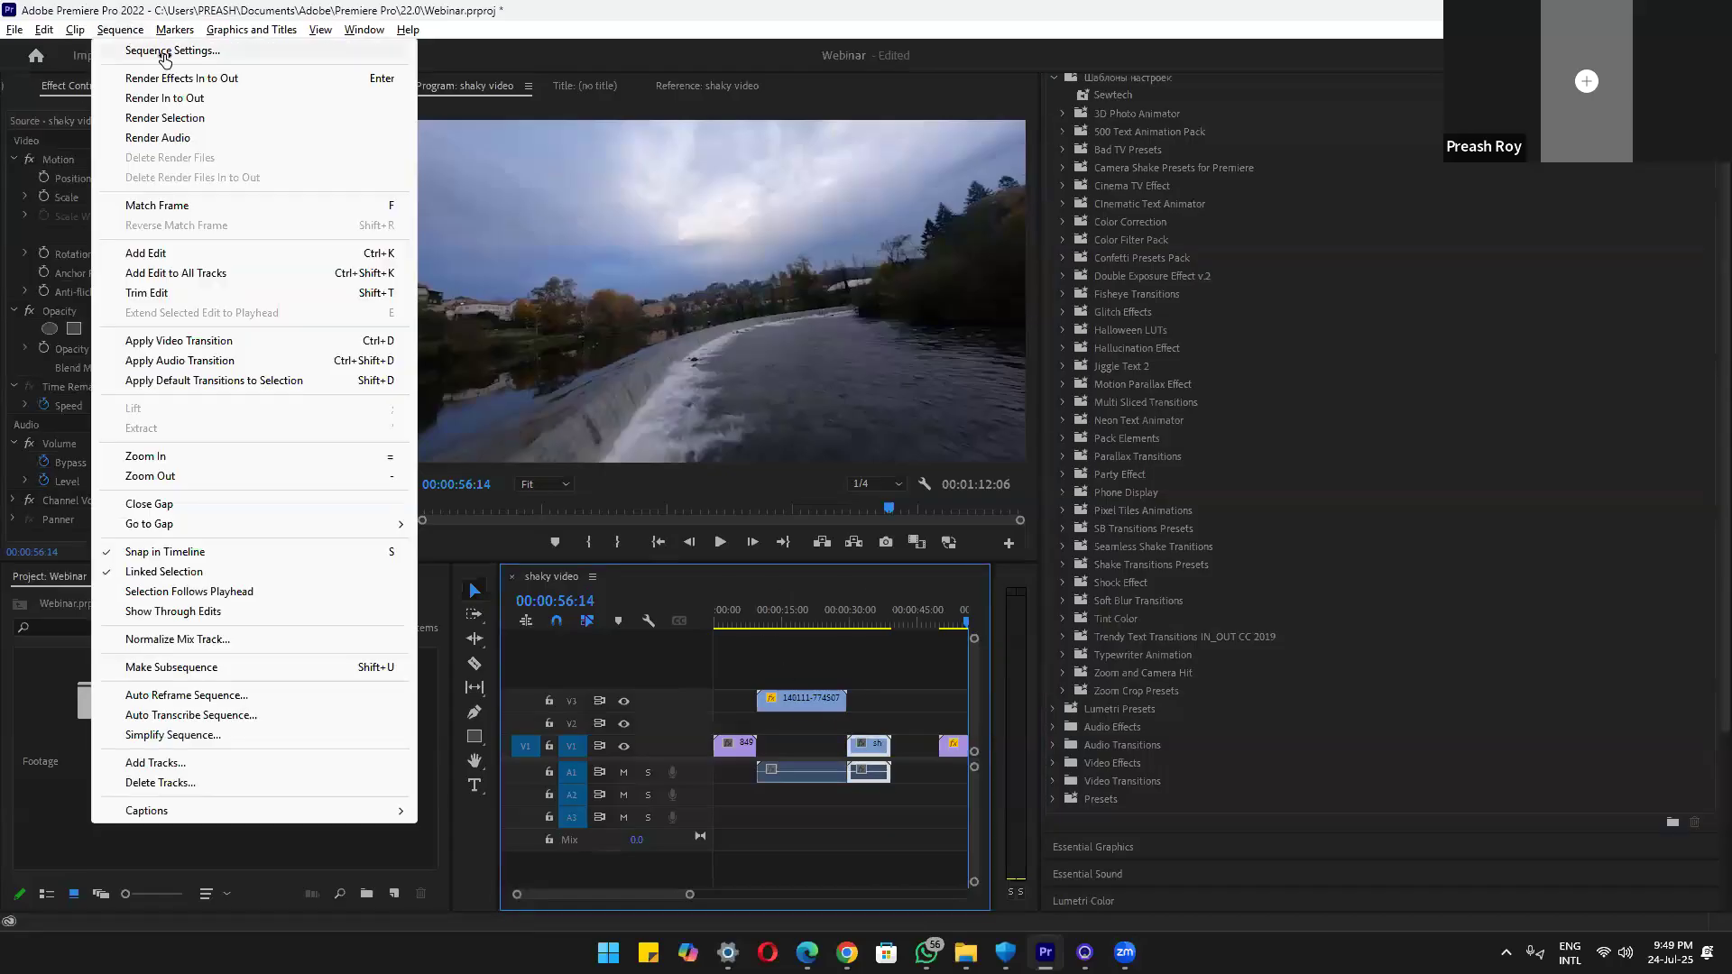
{"action": "left_click", "coordinate": [172, 50]}
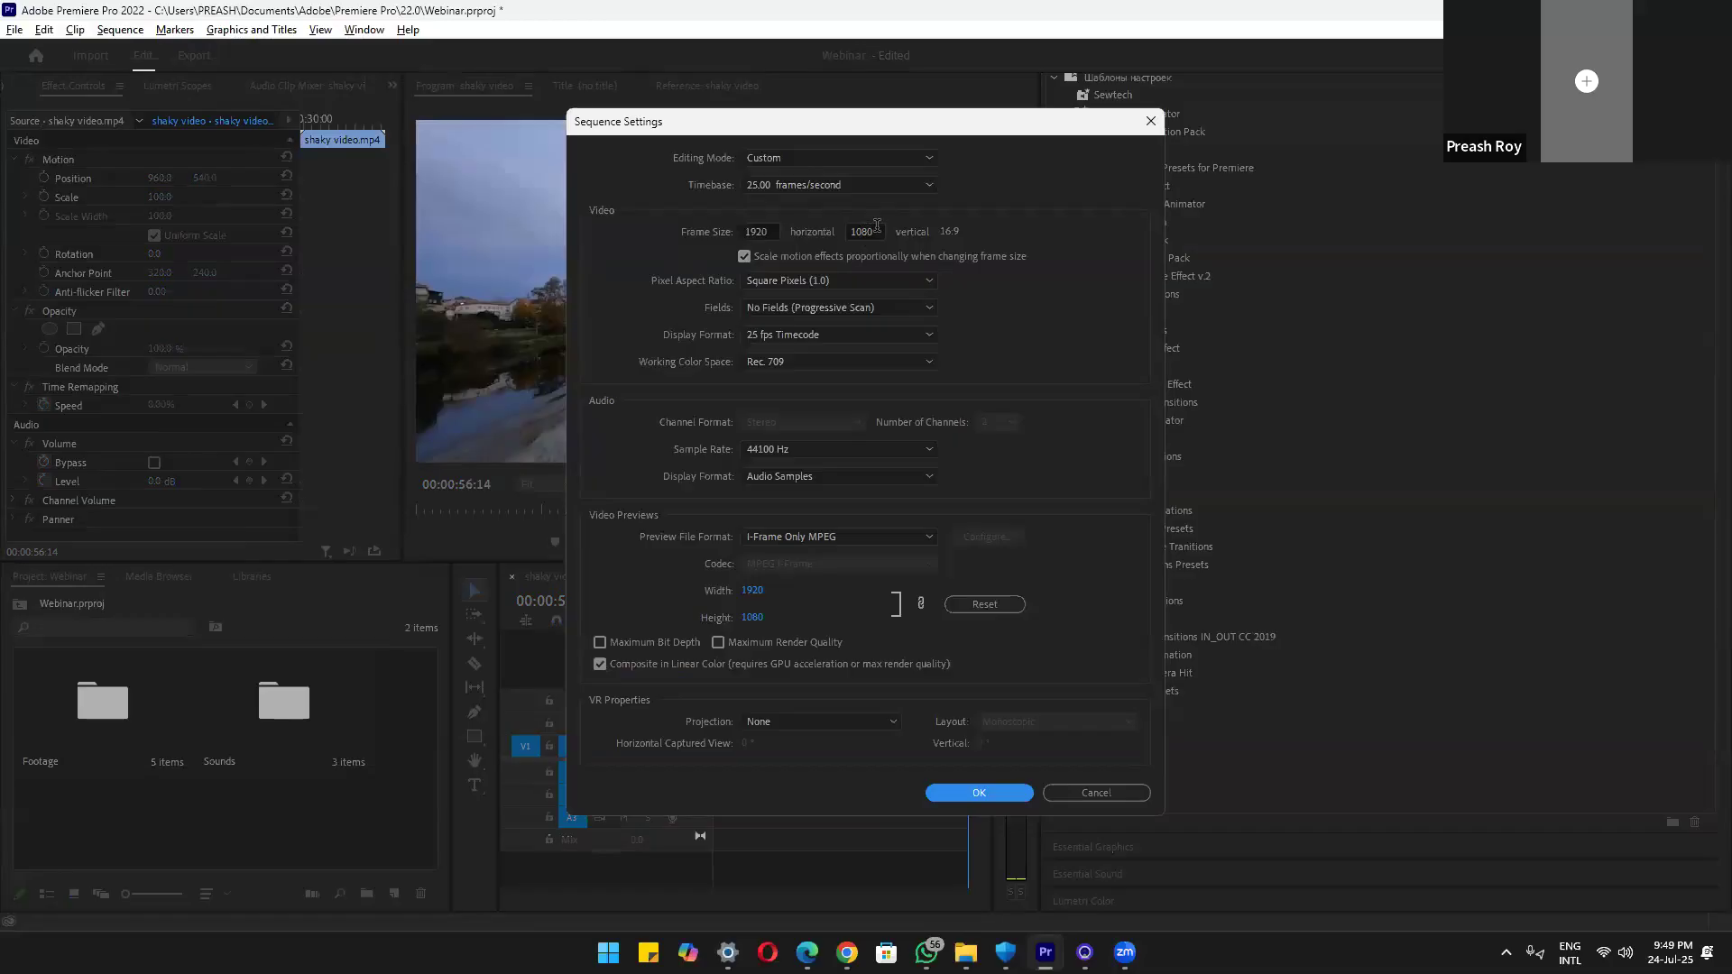
{"action": "left_click", "coordinate": [755, 232]}
{"action": "type", "text": "1080"}
{"action": "key", "text": "Tab"}
{"action": "type", "text": "1920"}
{"action": "key", "text": "Return"}
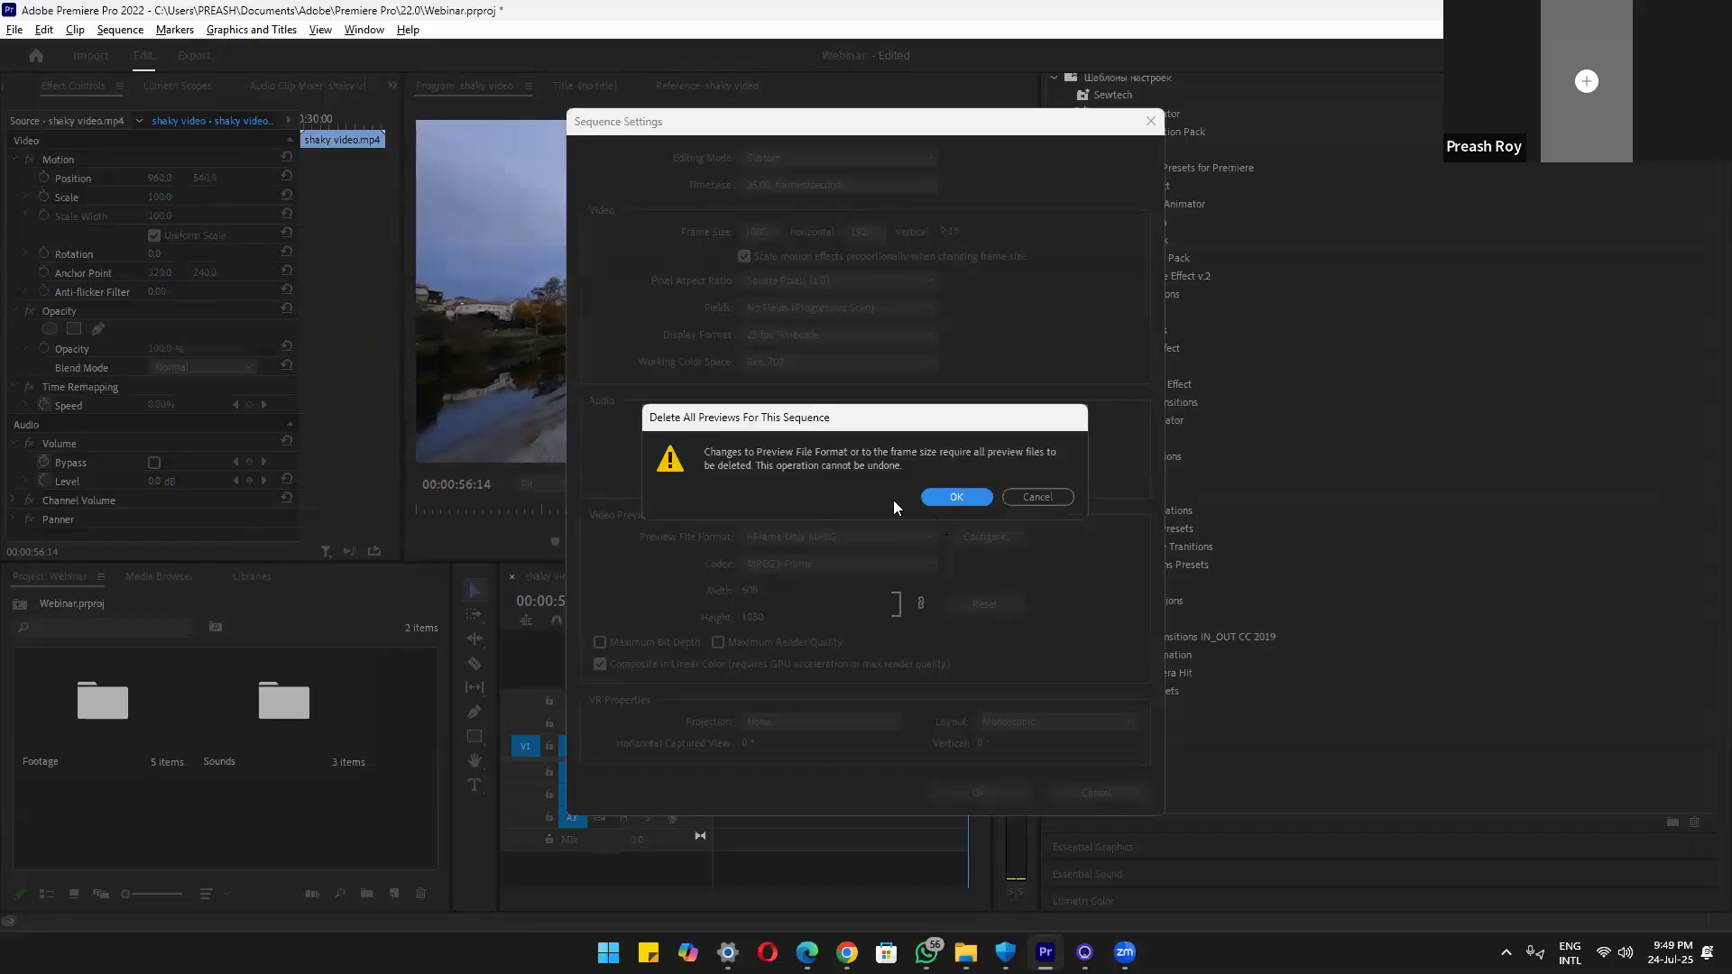
{"action": "left_click", "coordinate": [956, 497]}
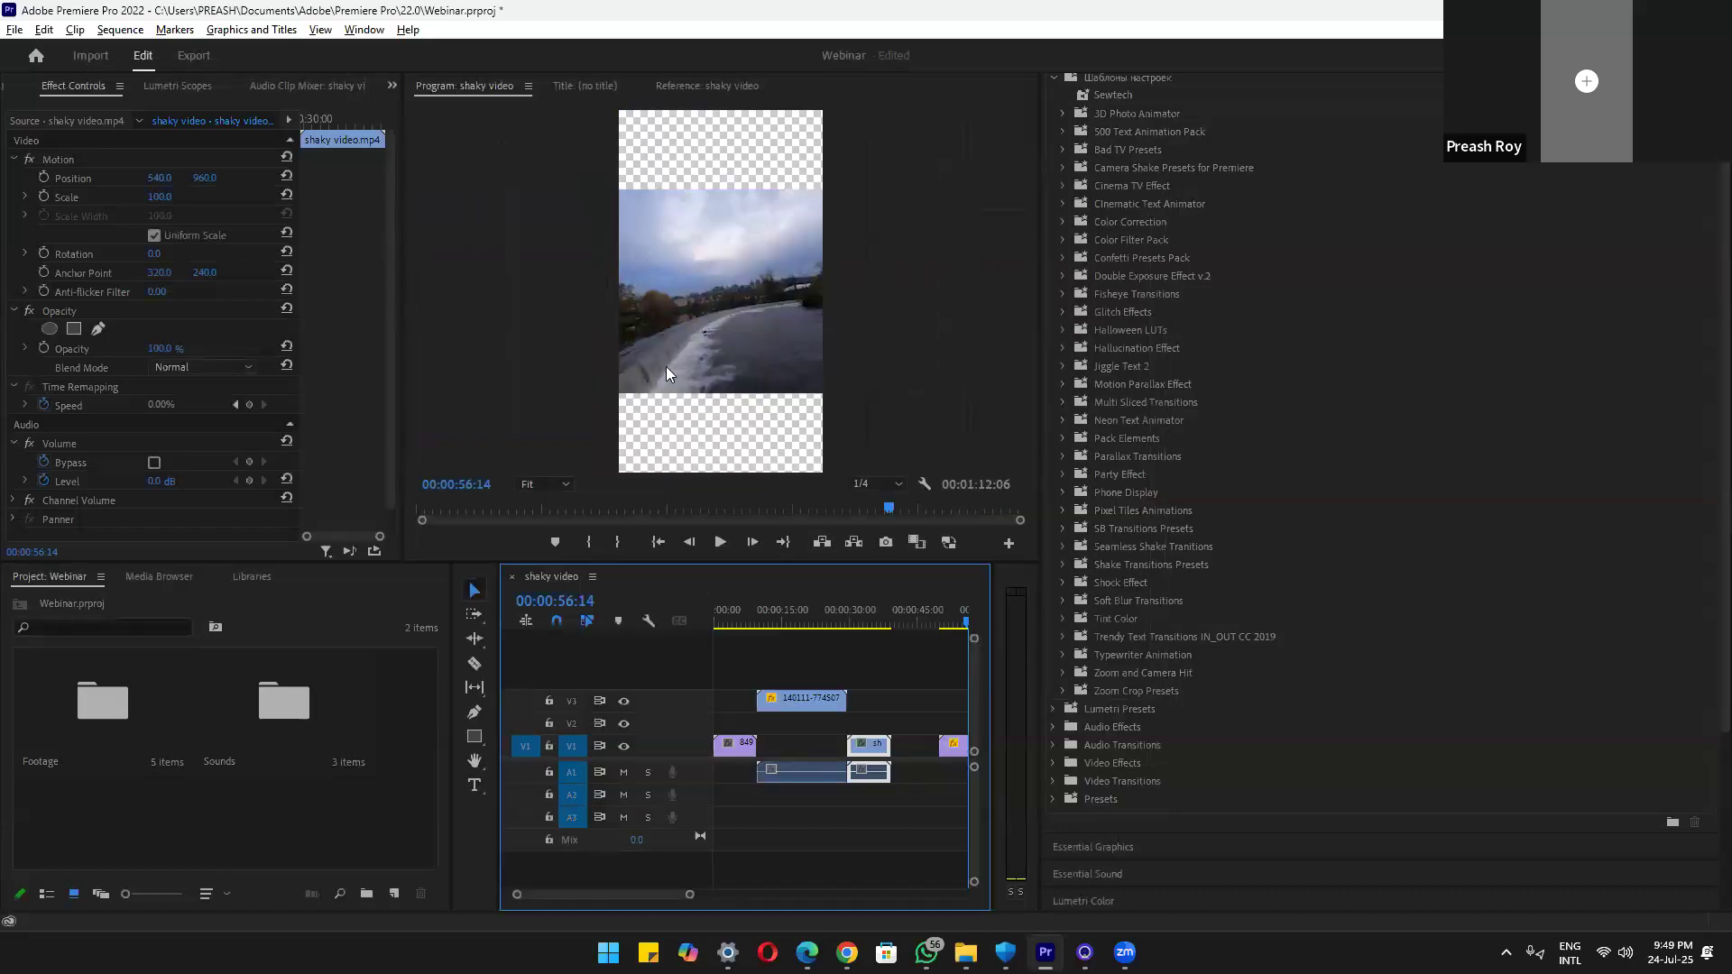
Increase the Scale of the last clip on track V1 to enlarge it in the vertical frame
{"action": "left_click", "coordinate": [957, 751]}
{"action": "left_click_drag", "start_coordinate": [157, 197], "coordinate": [196, 197]}
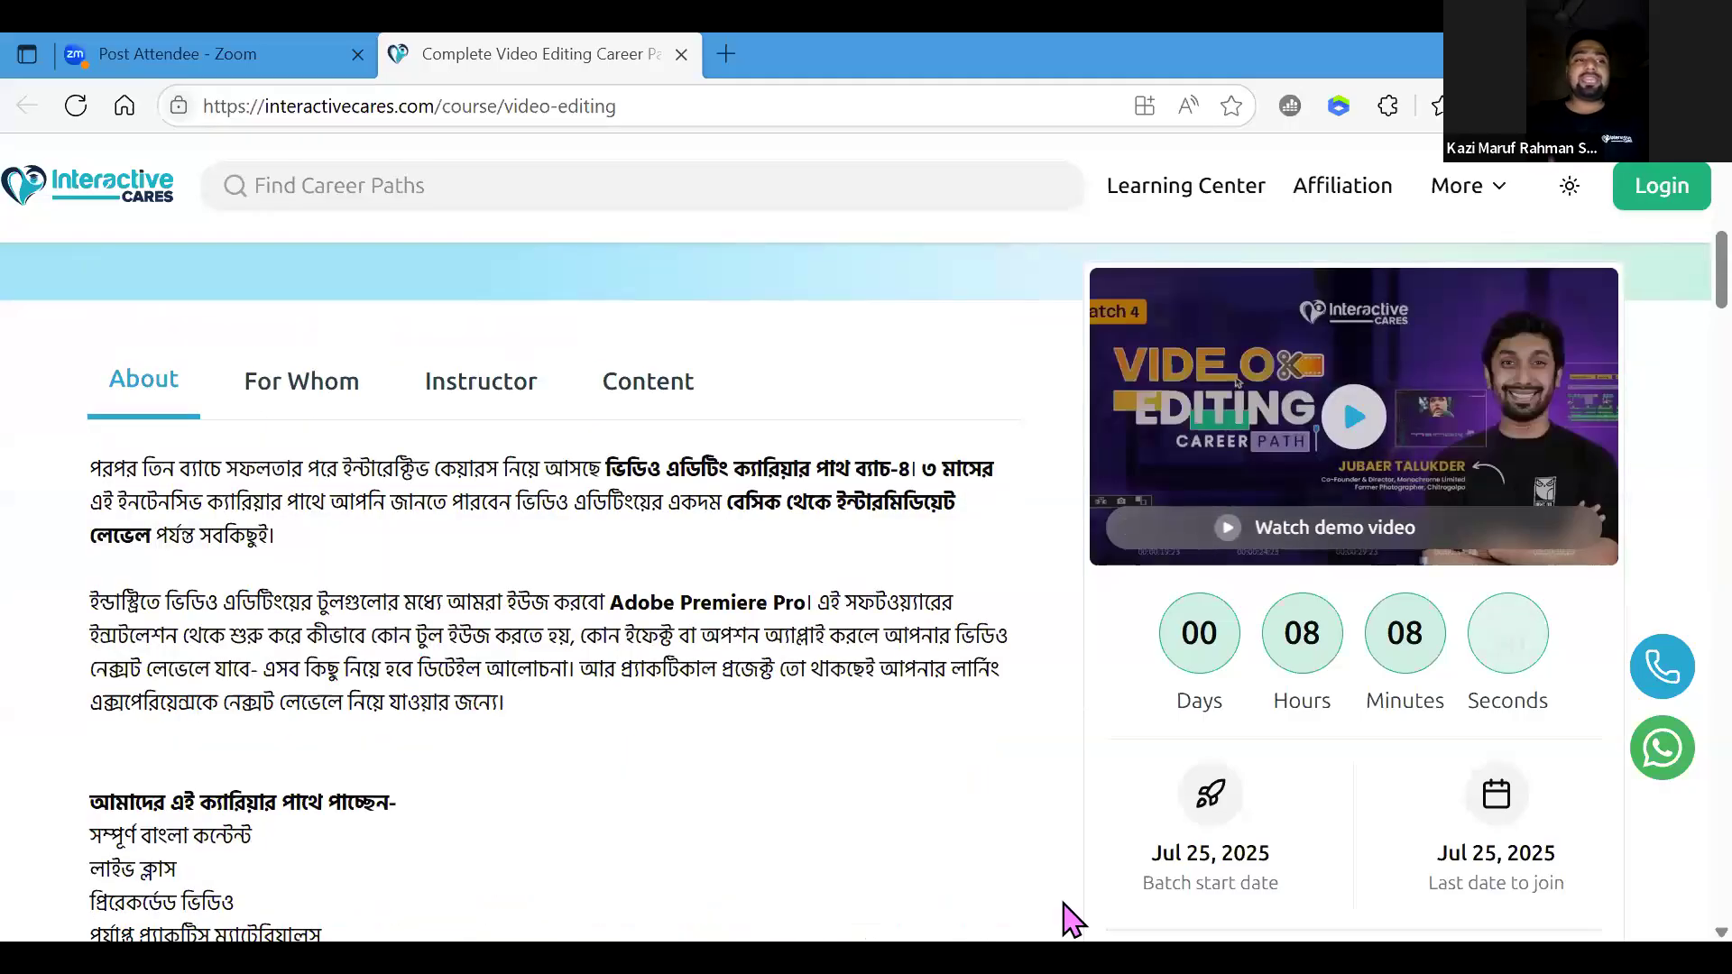
Browse the Complete Video Editing Career Path page, dismissing the enquiry form, and expand Module 1 to review its live classes
{"action": "scroll", "coordinate": [1071, 920], "scroll_direction": "down", "scroll_amount": 5}
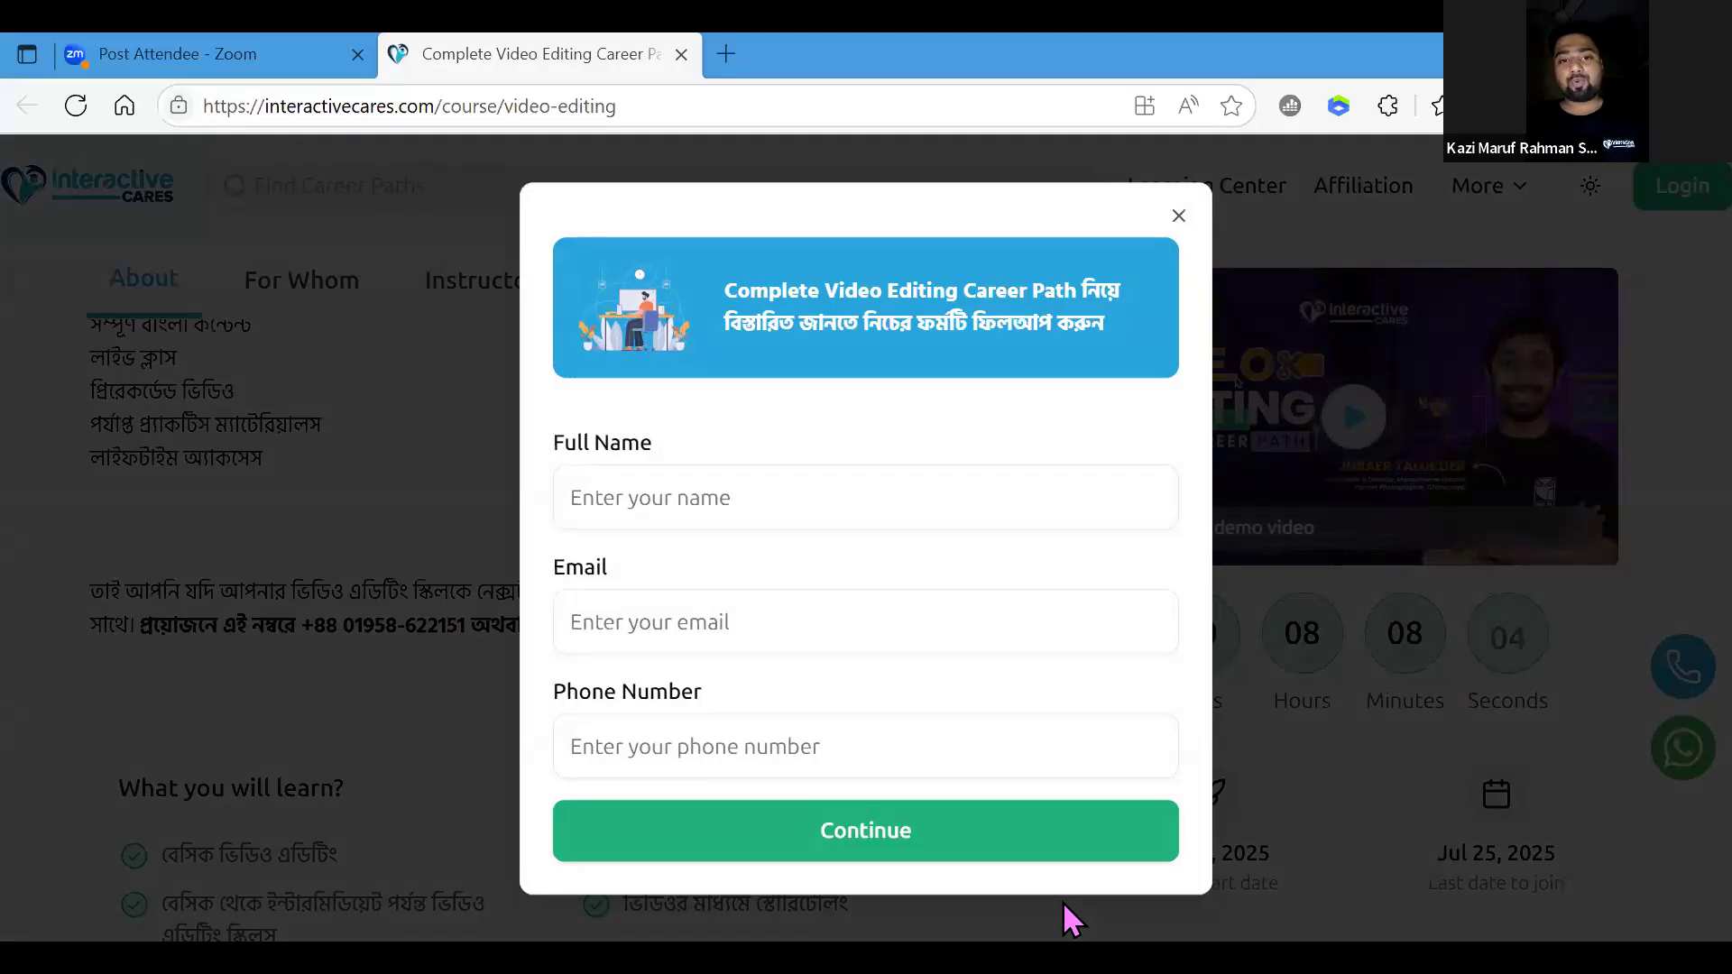
{"action": "left_click", "coordinate": [1180, 217]}
{"action": "scroll", "coordinate": [1001, 505], "scroll_direction": "down", "scroll_amount": 5}
{"action": "scroll", "coordinate": [1001, 505], "scroll_direction": "down", "scroll_amount": 10}
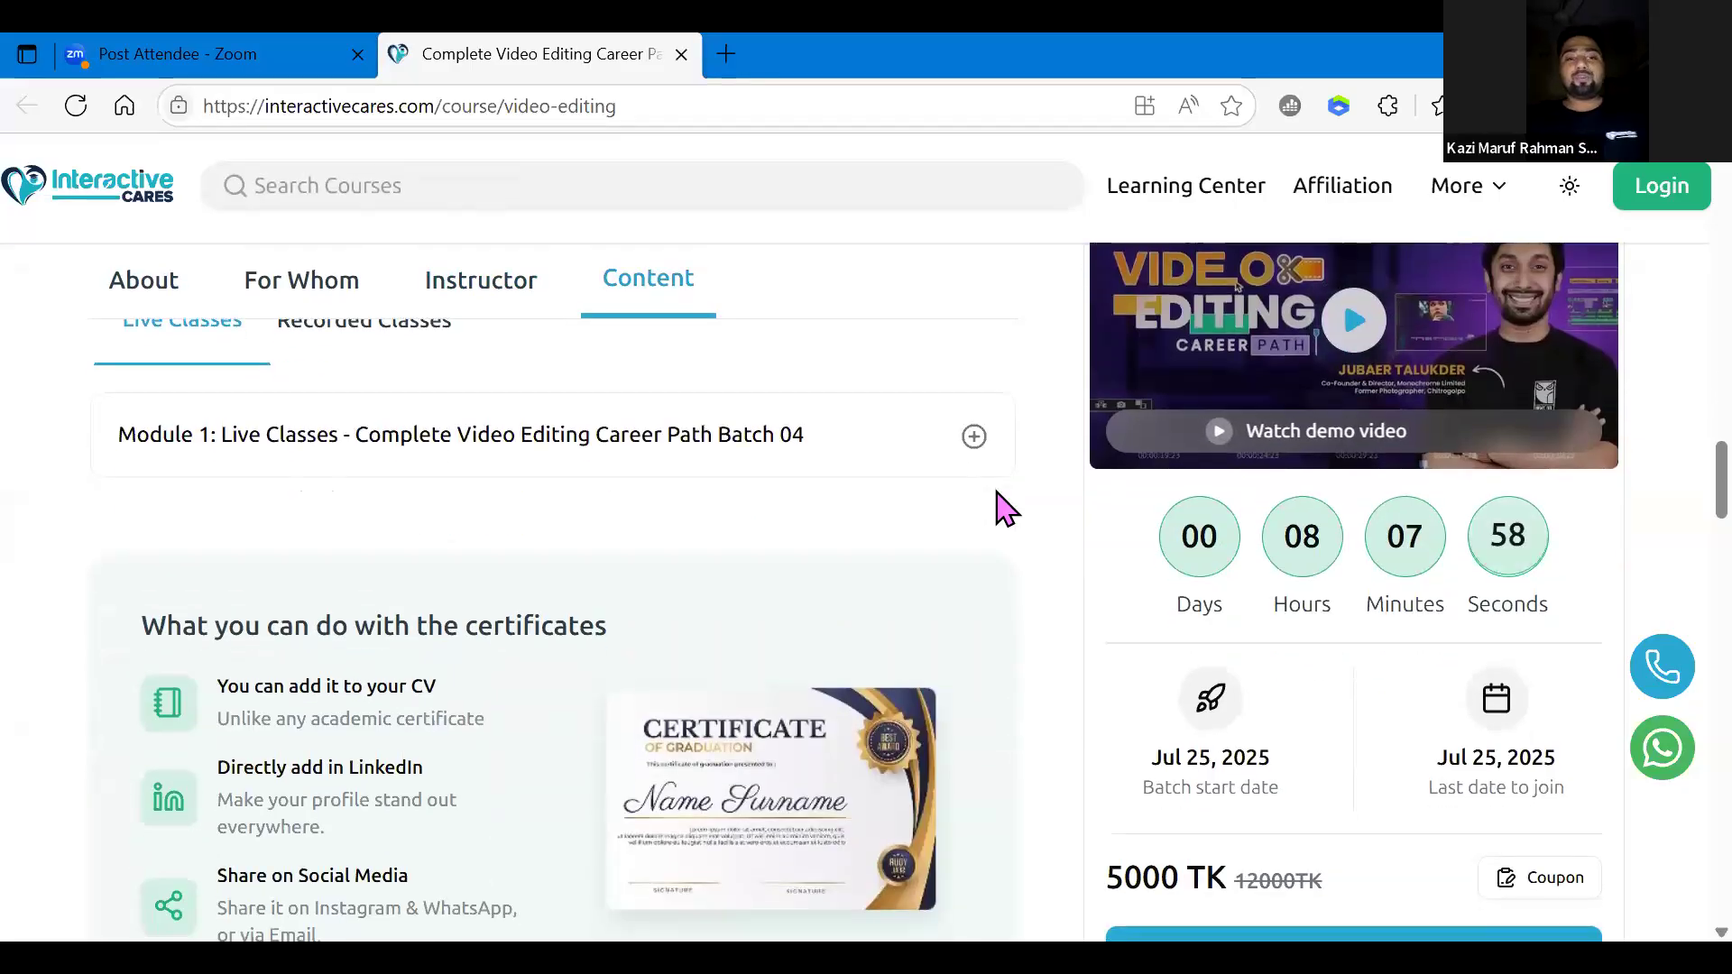
{"action": "scroll", "coordinate": [997, 502], "scroll_direction": "up", "scroll_amount": 3}
{"action": "scroll", "coordinate": [998, 503], "scroll_direction": "down", "scroll_amount": 1}
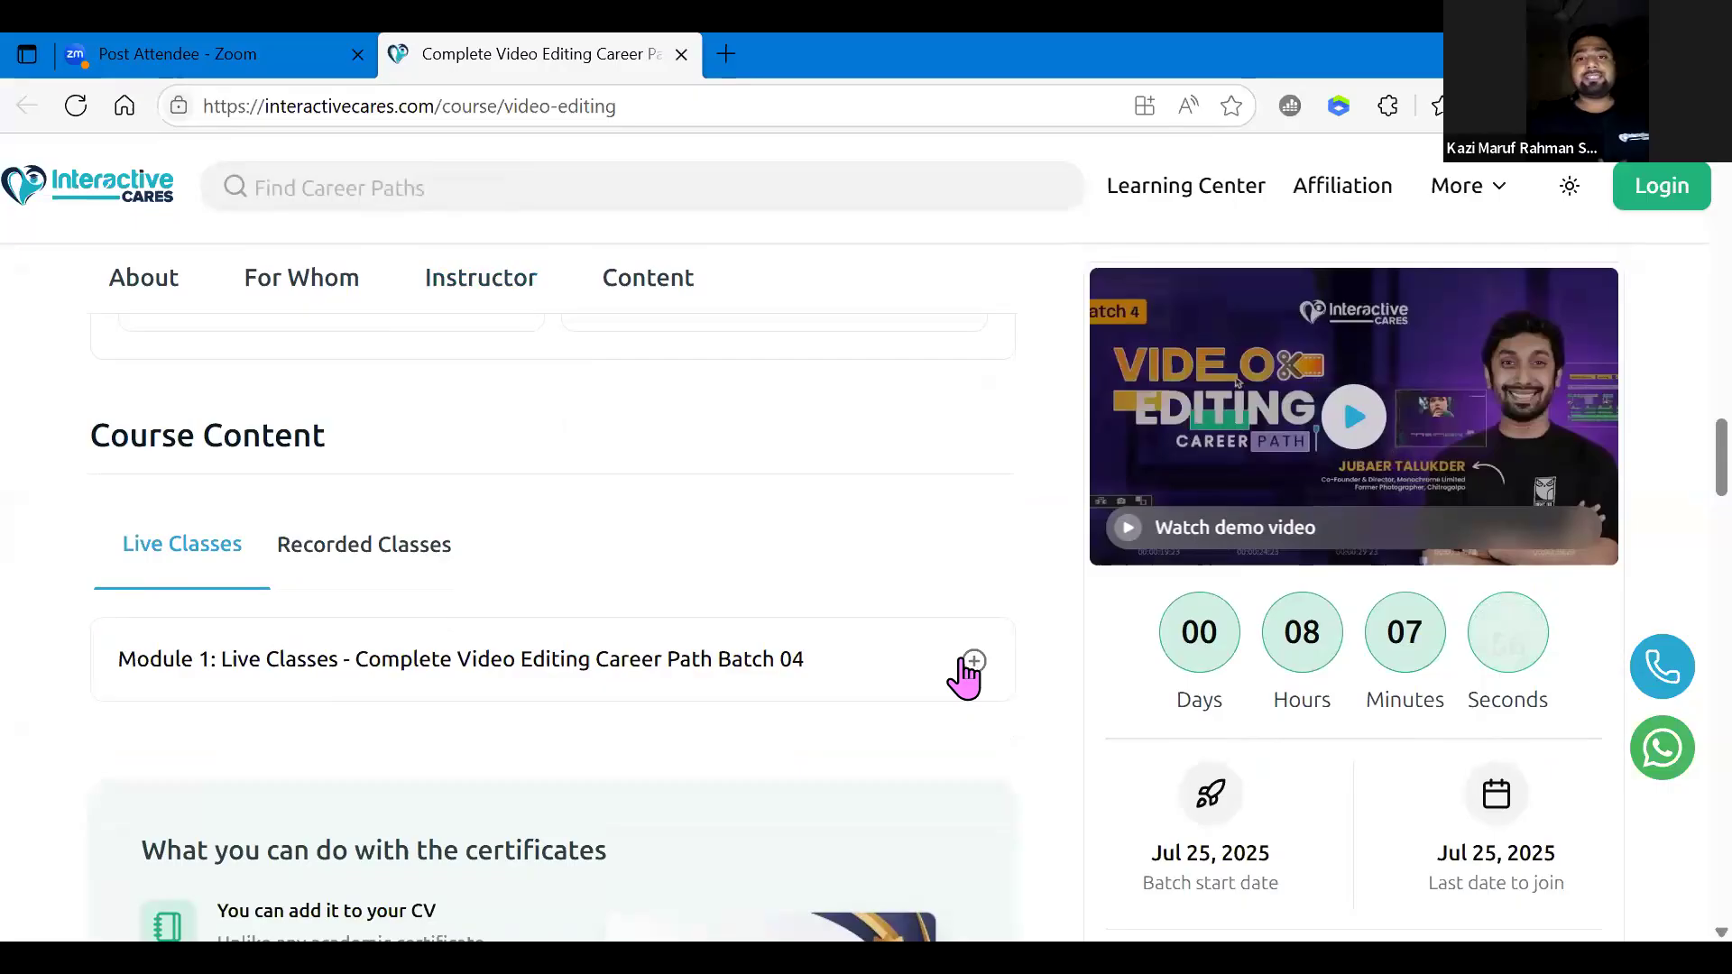
{"action": "left_click", "coordinate": [965, 666]}
{"action": "scroll", "coordinate": [965, 675], "scroll_direction": "down", "scroll_amount": 8}
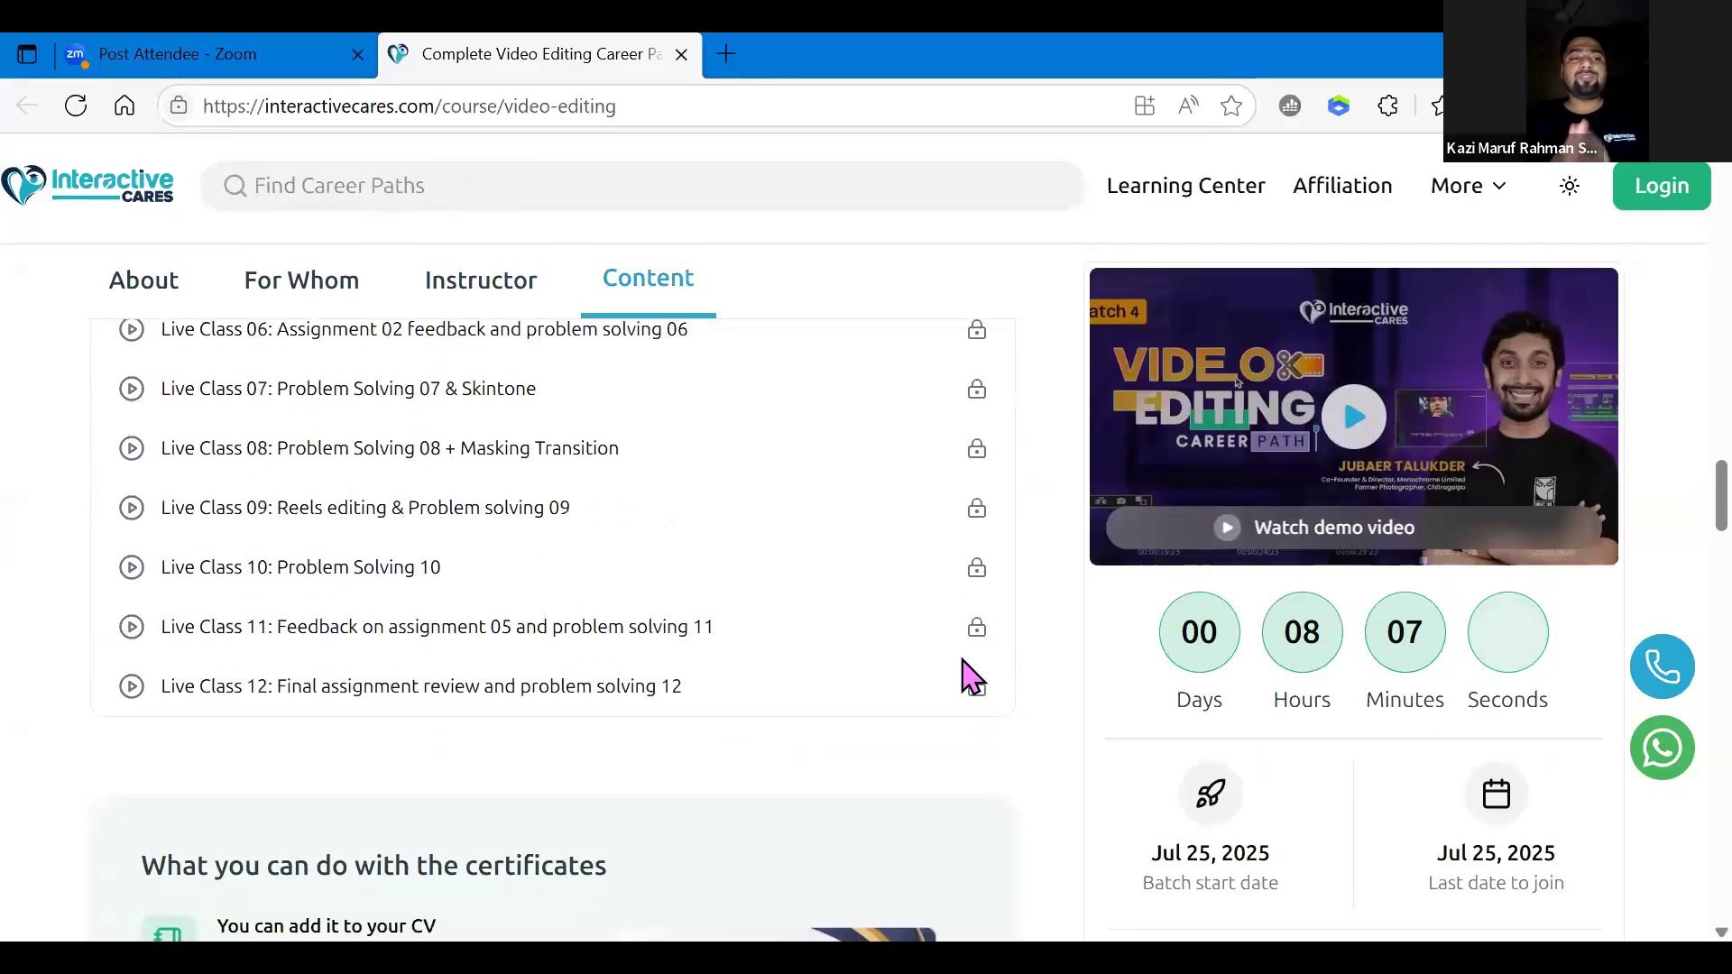
{"action": "scroll", "coordinate": [988, 754], "scroll_direction": "down", "scroll_amount": 3}
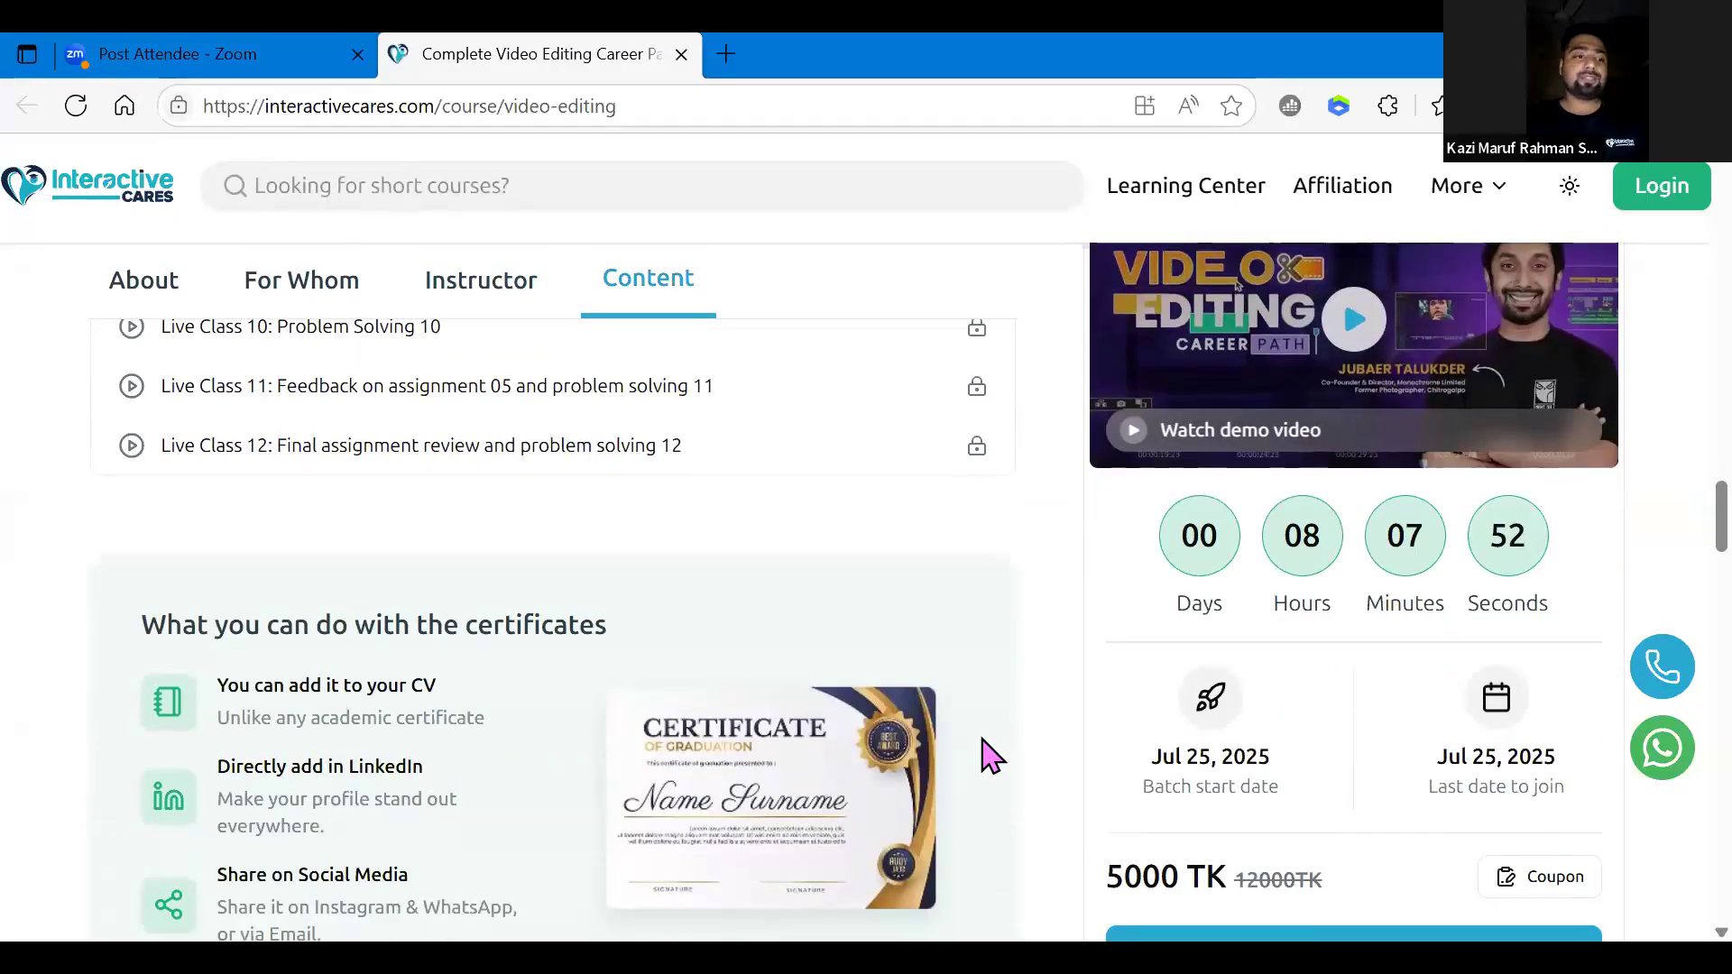
Review the course page's For whom, Instructors and Course Content sections, including the Module 1 live classes
{"action": "scroll", "coordinate": [991, 756], "scroll_direction": "up", "scroll_amount": 12}
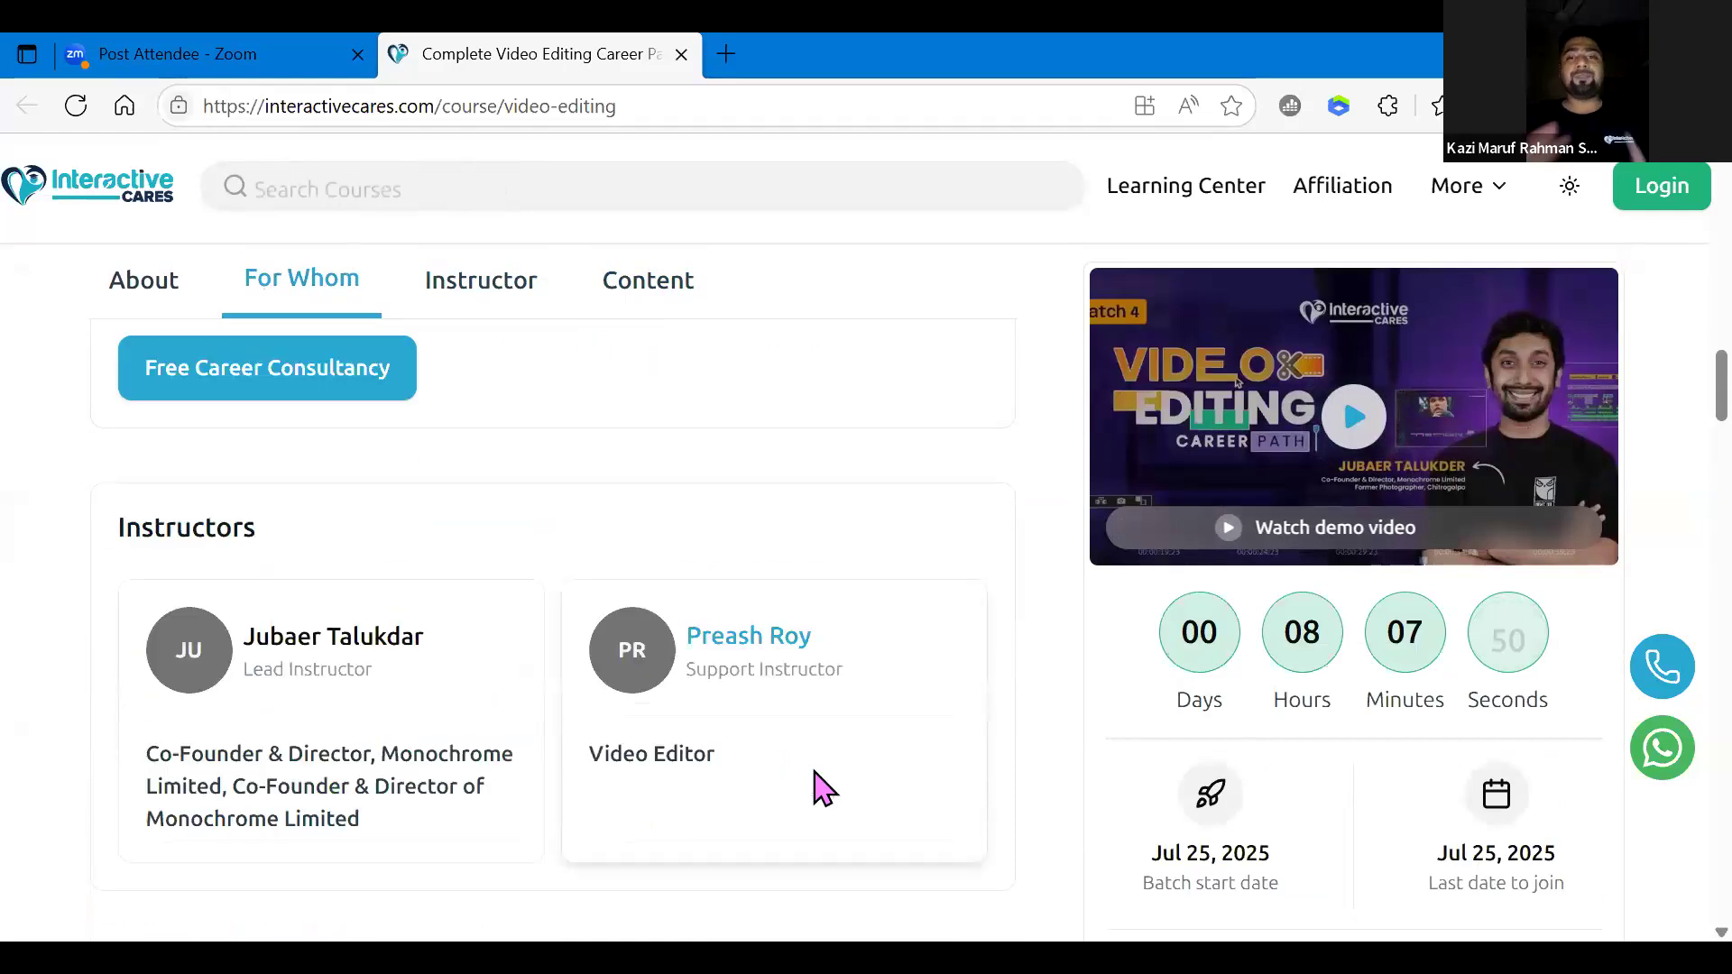
{"action": "scroll", "coordinate": [824, 789], "scroll_direction": "down", "scroll_amount": 1}
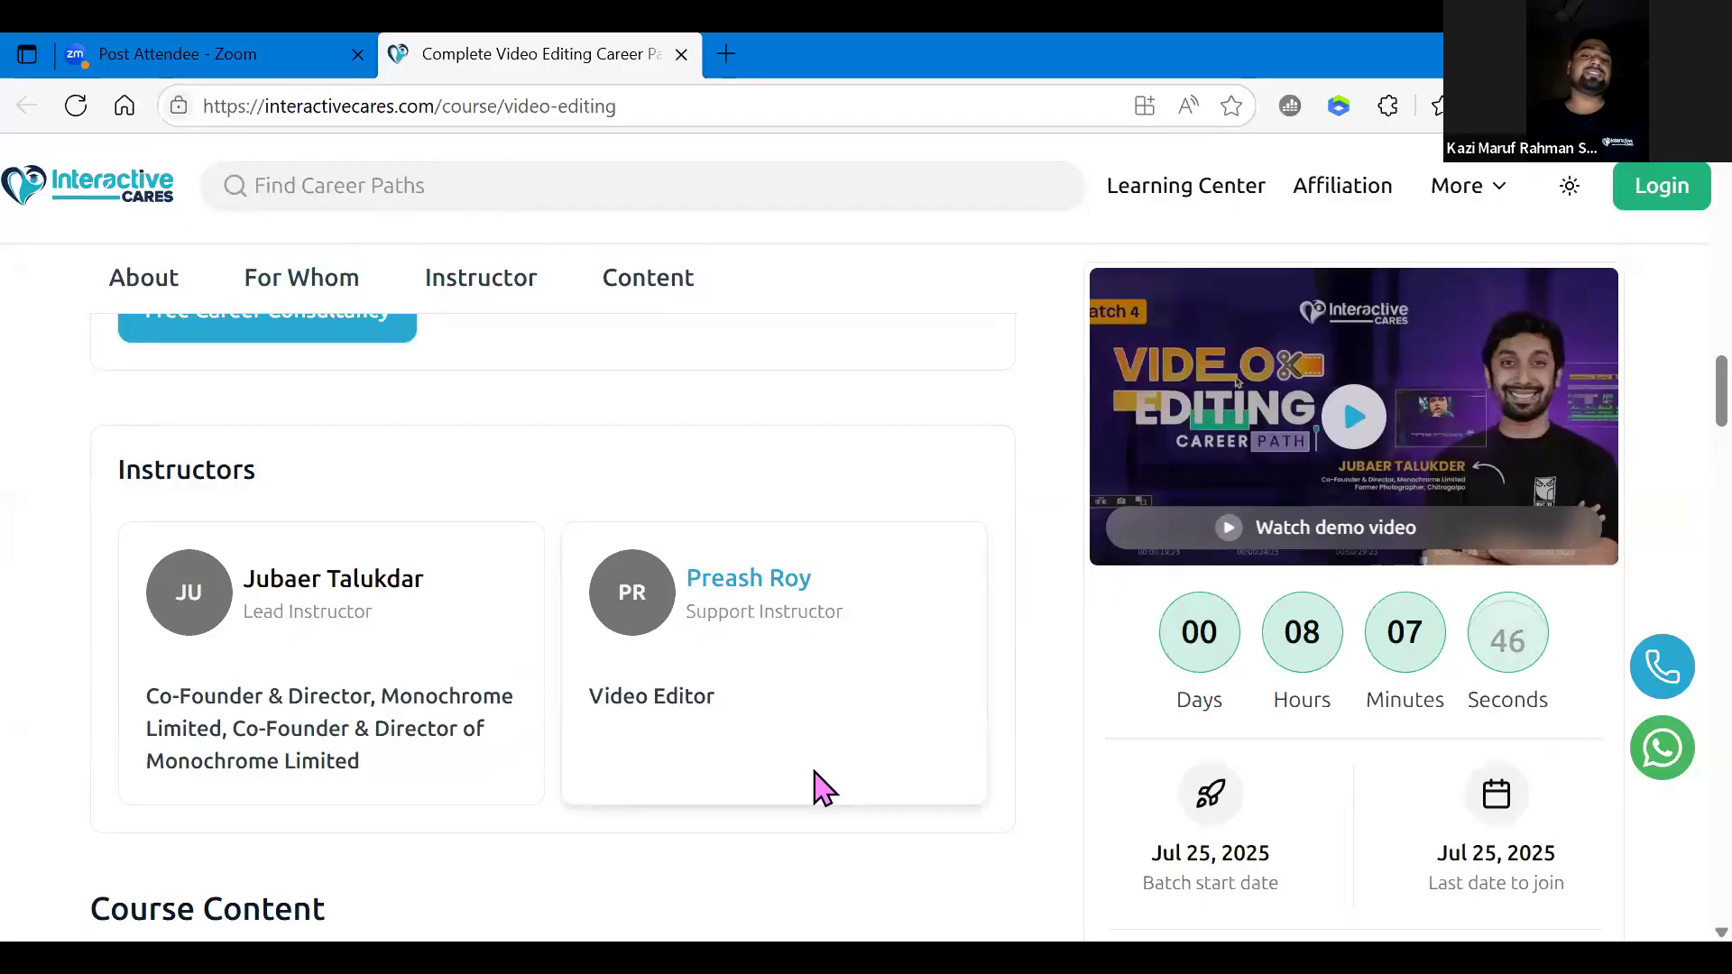
{"action": "scroll", "coordinate": [823, 790], "scroll_direction": "down", "scroll_amount": 2}
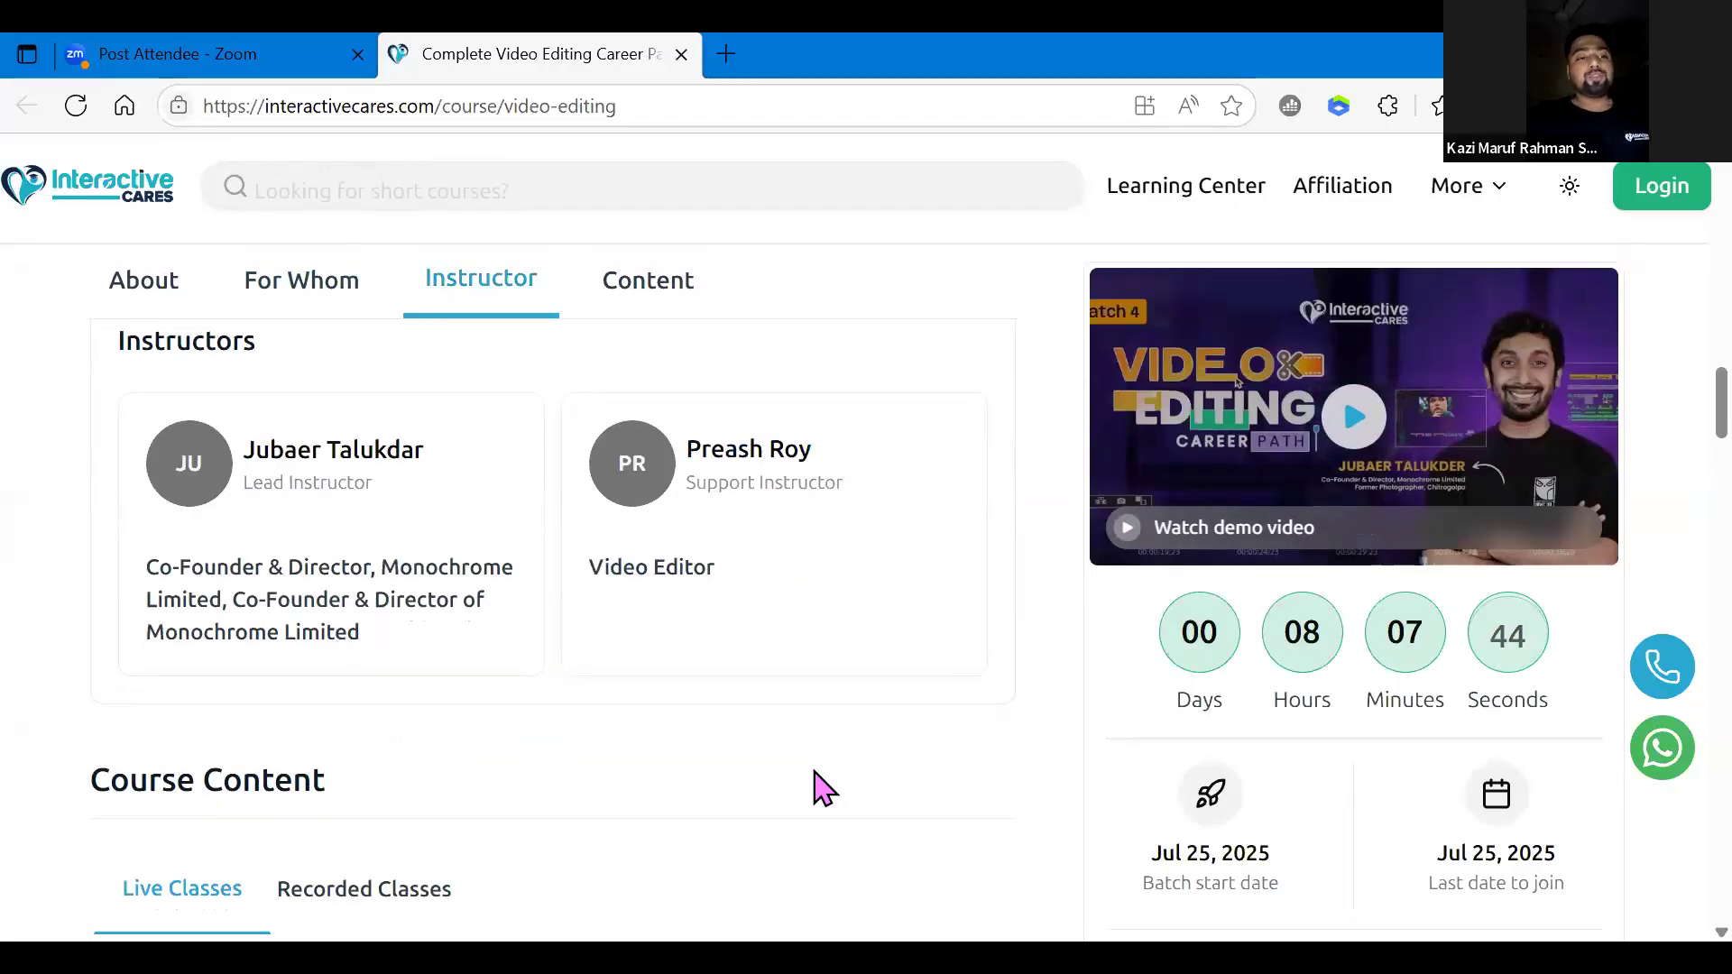
{"action": "scroll", "coordinate": [824, 789], "scroll_direction": "down", "scroll_amount": 3}
{"action": "scroll", "coordinate": [824, 790], "scroll_direction": "down", "scroll_amount": 5}
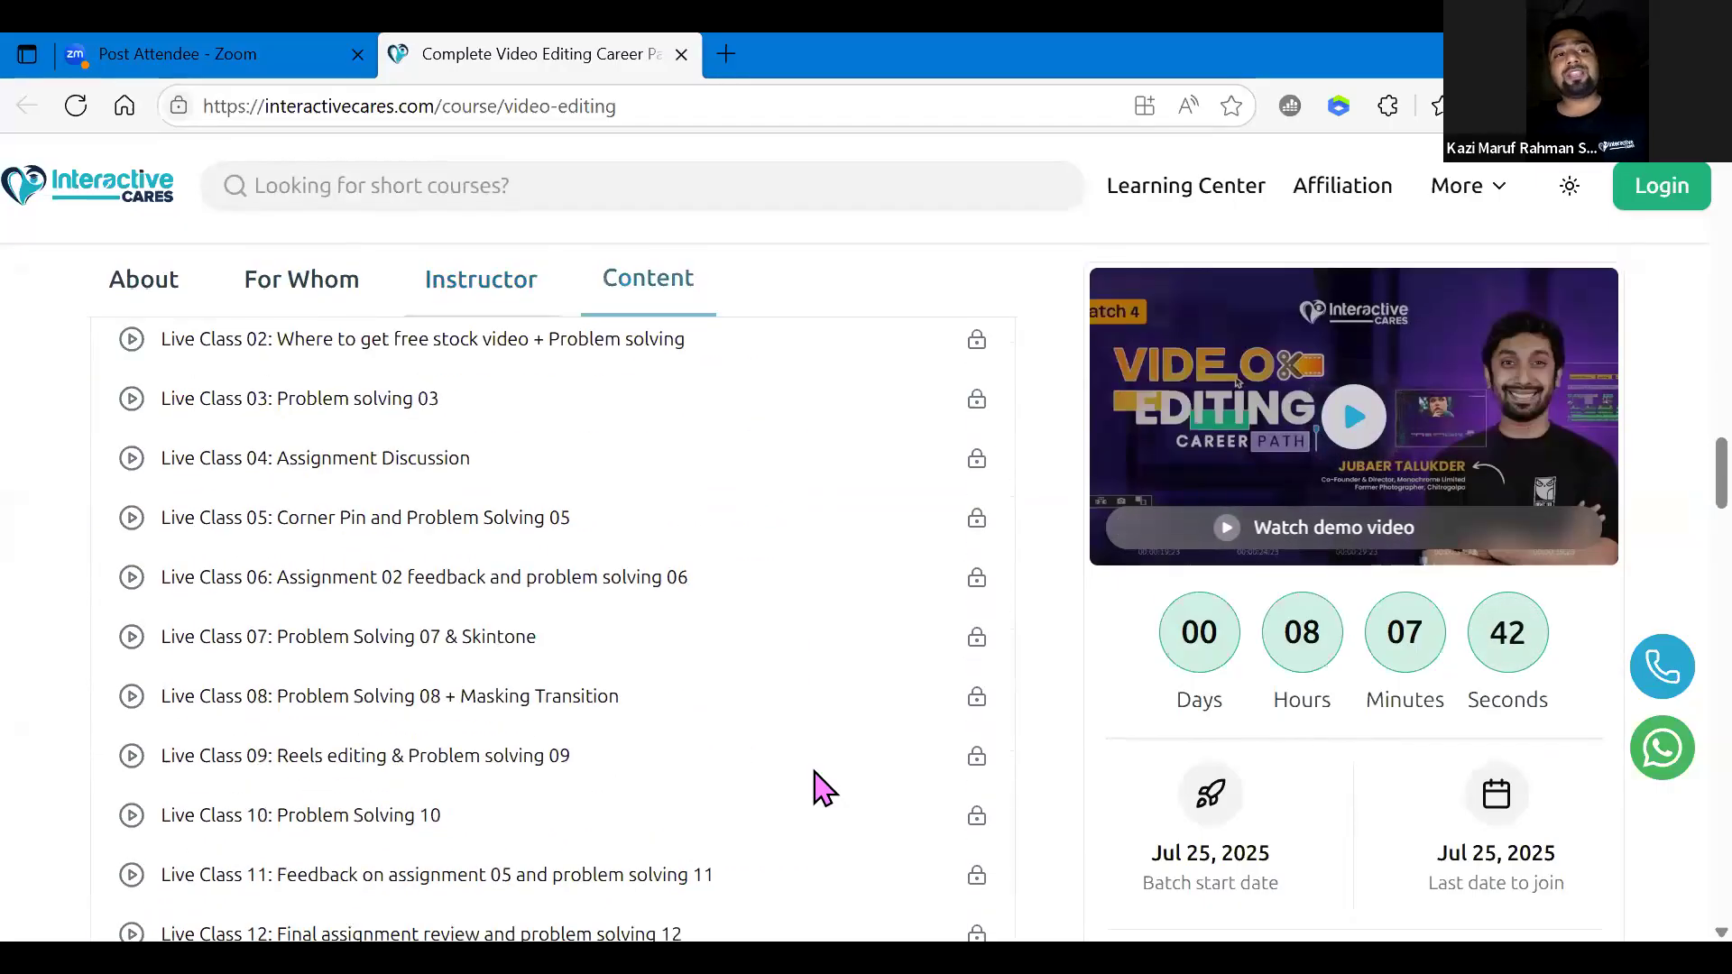
{"action": "scroll", "coordinate": [823, 789], "scroll_direction": "down", "scroll_amount": 8}
{"action": "scroll", "coordinate": [823, 789], "scroll_direction": "up", "scroll_amount": 2}
{"action": "scroll", "coordinate": [824, 790], "scroll_direction": "up", "scroll_amount": 12}
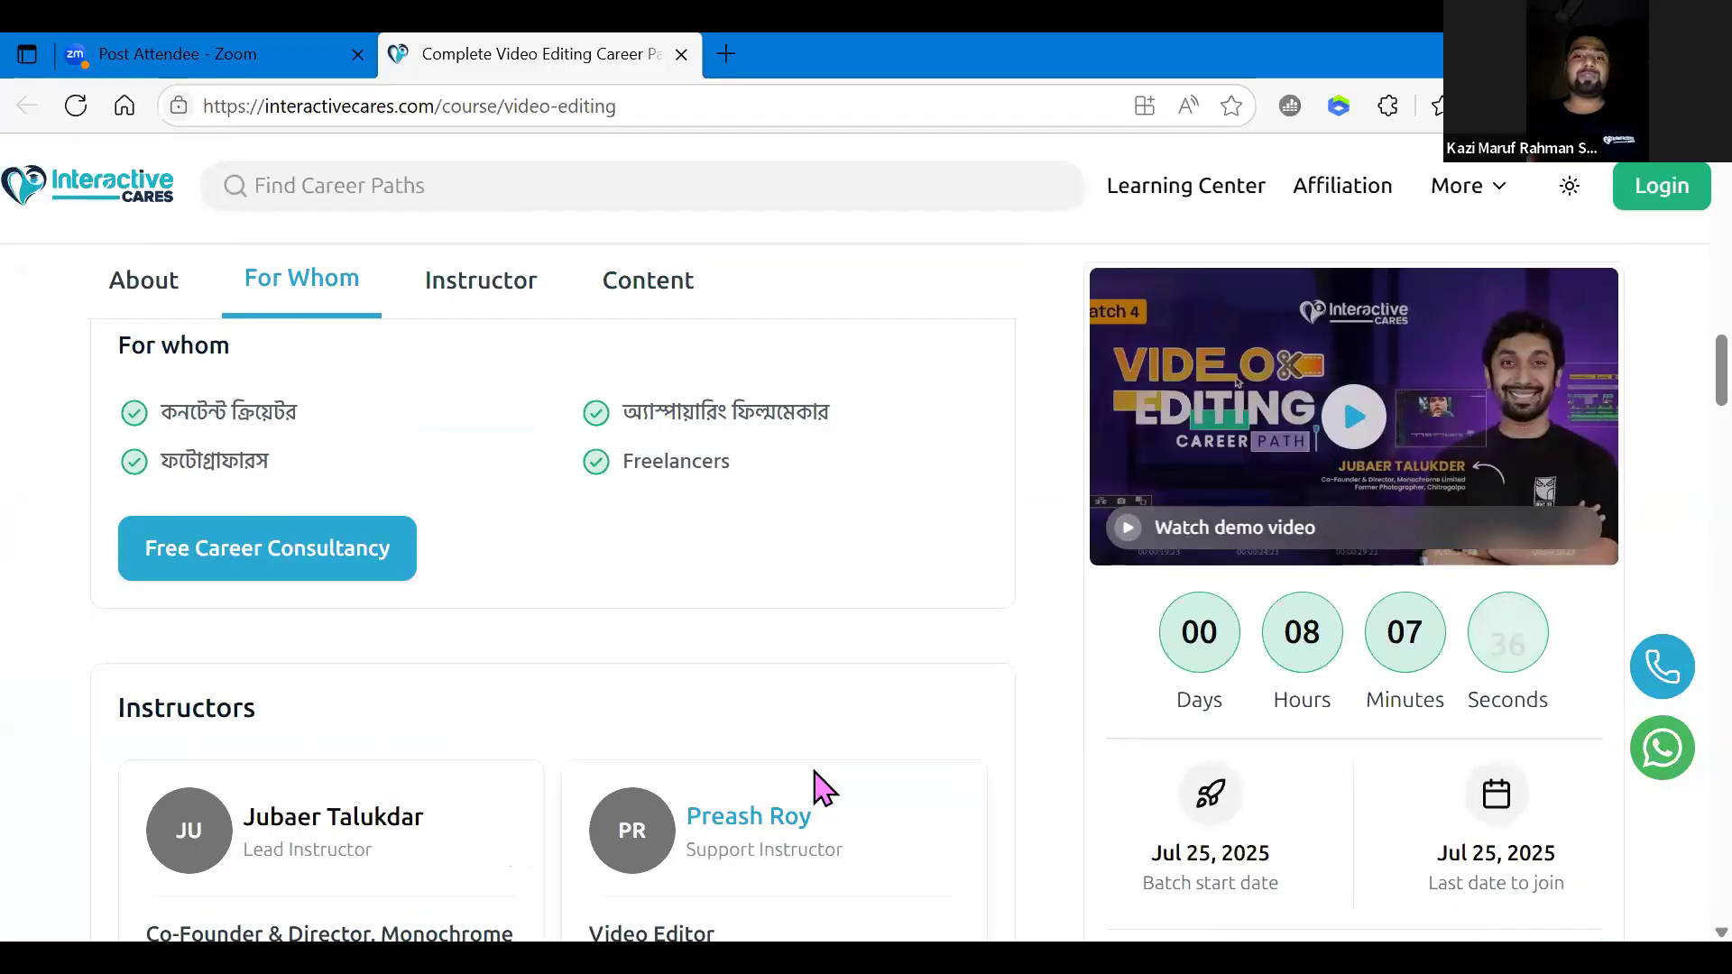
{"action": "scroll", "coordinate": [823, 789], "scroll_direction": "down", "scroll_amount": 2}
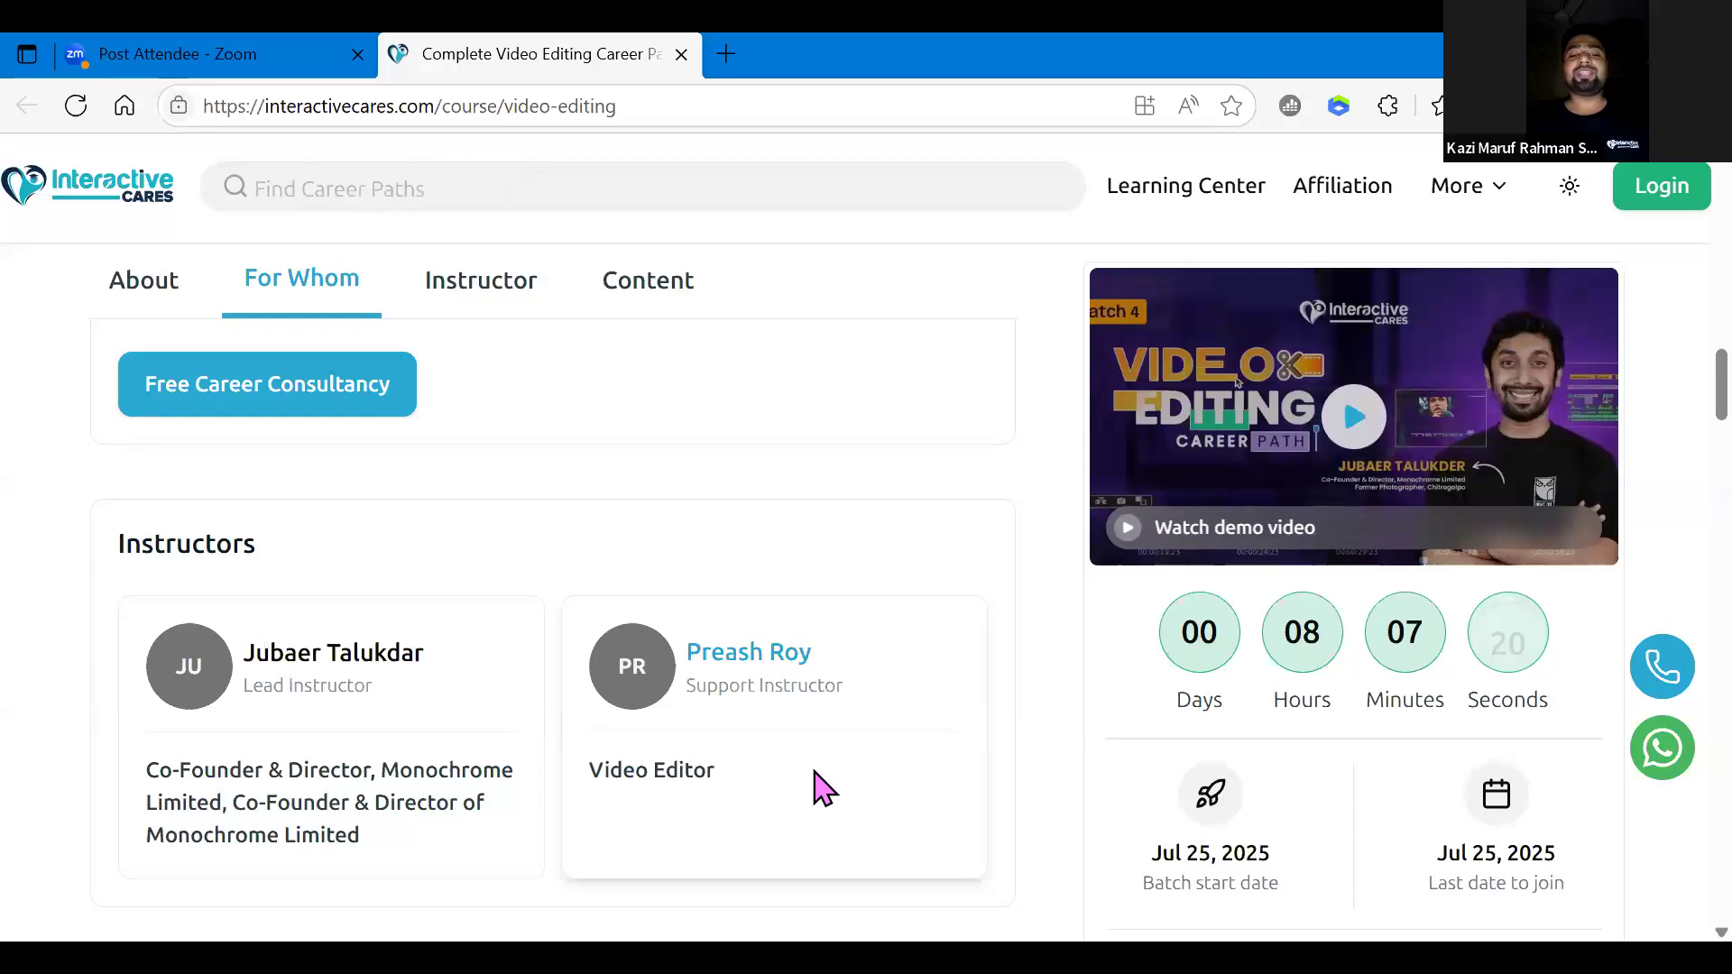
{"action": "scroll", "coordinate": [821, 787], "scroll_direction": "down", "scroll_amount": 10}
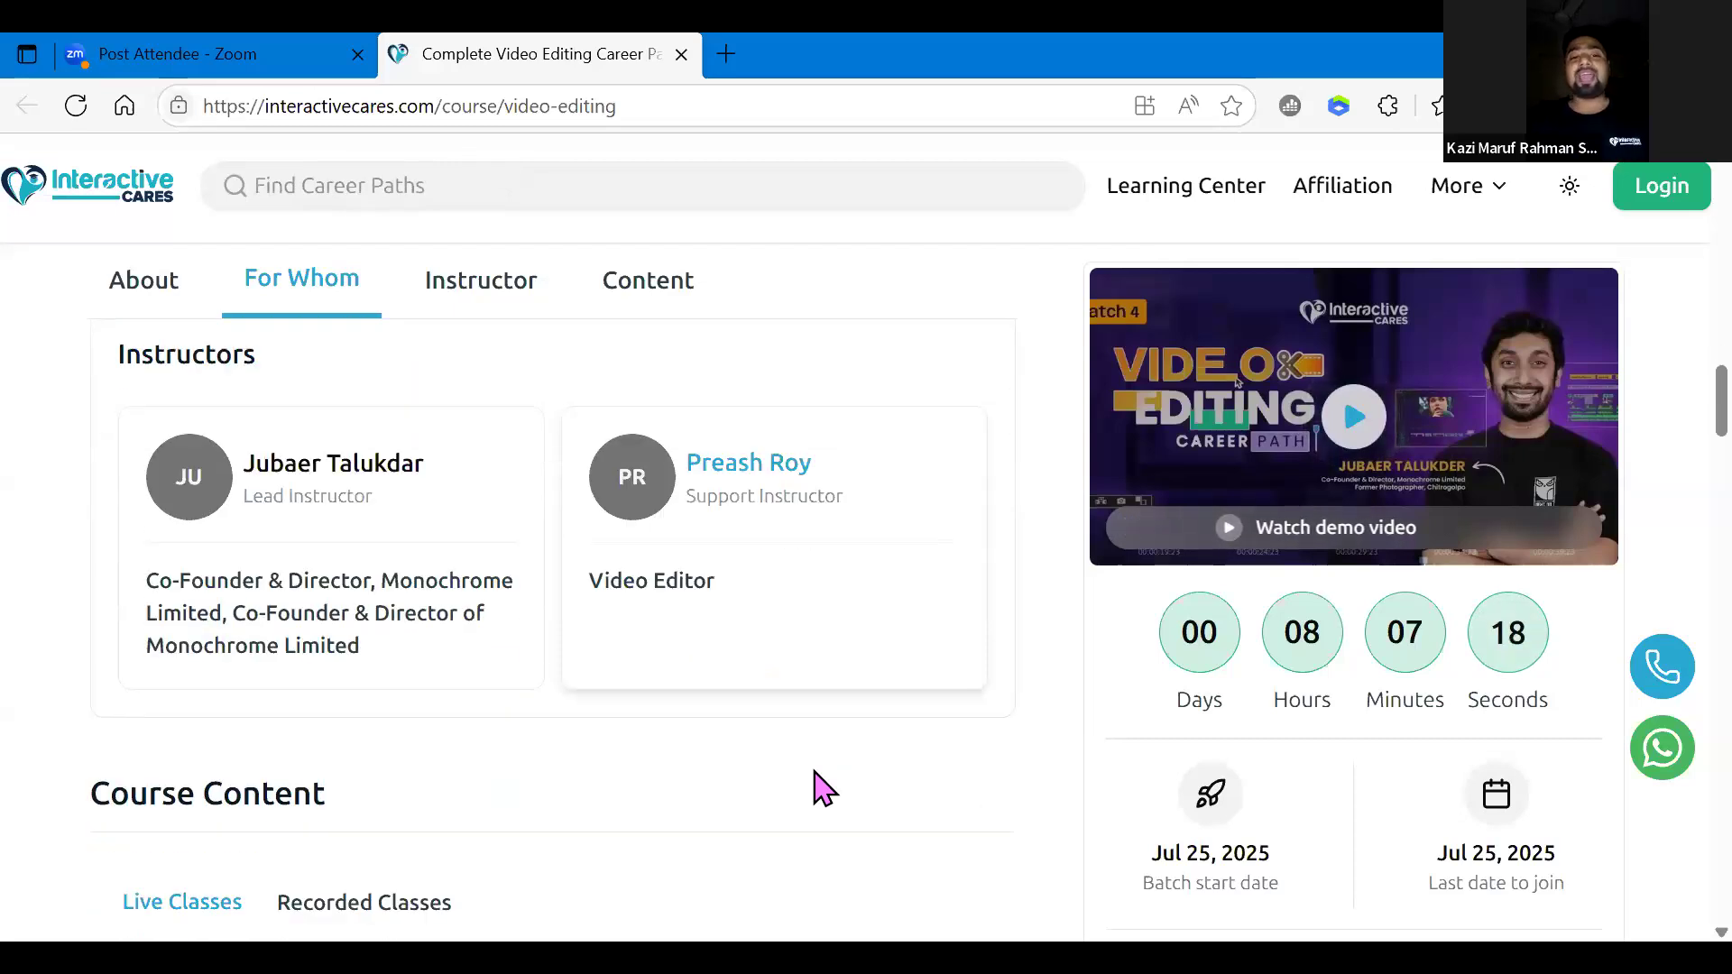
{"action": "scroll", "coordinate": [821, 787], "scroll_direction": "down", "scroll_amount": 8}
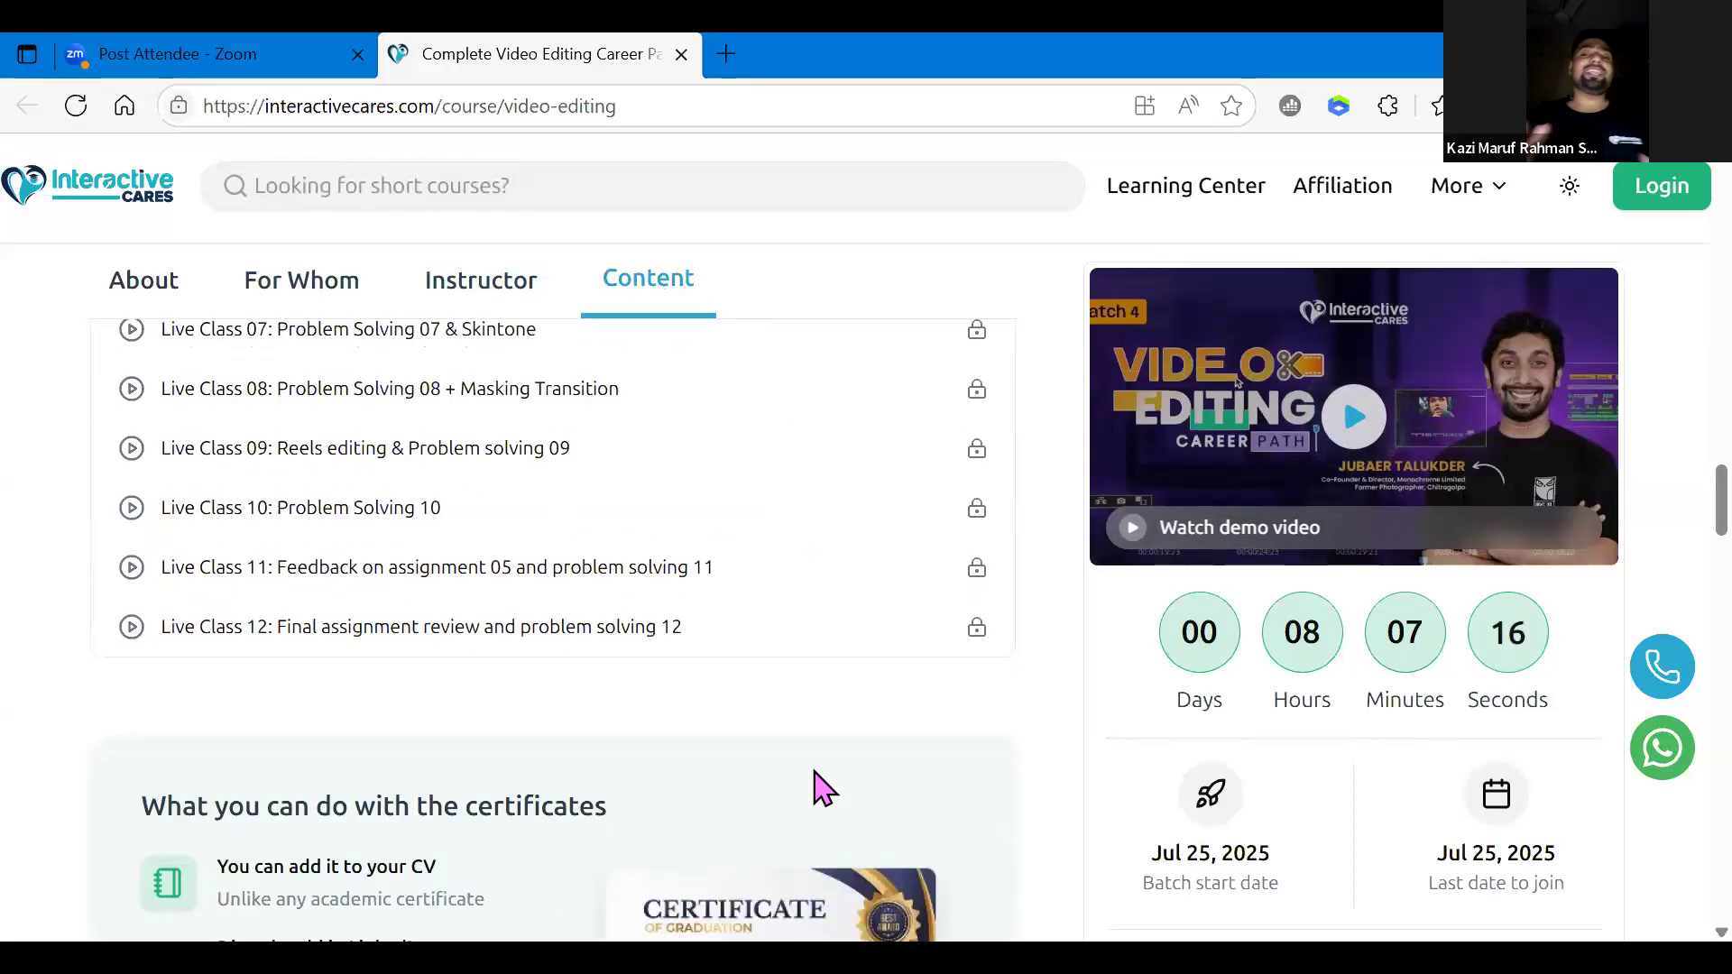
Revisit the course overview and examine the What you will learn and For whom sections
{"action": "scroll", "coordinate": [821, 787], "scroll_direction": "up", "scroll_amount": 20}
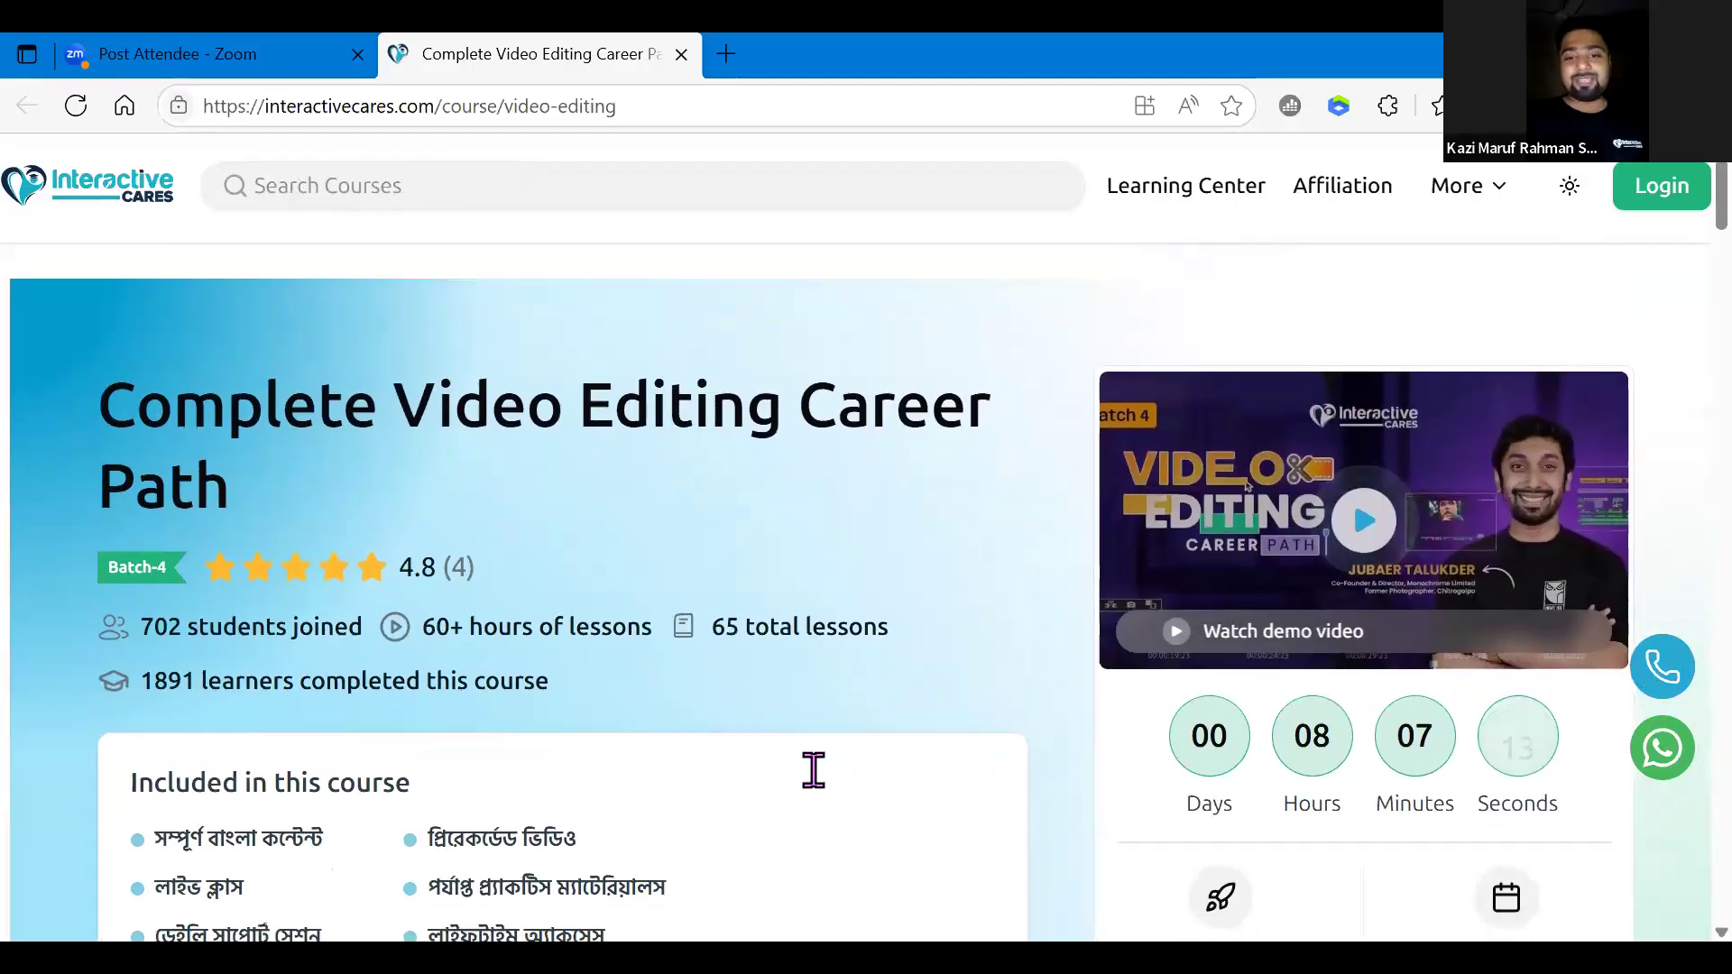
{"action": "scroll", "coordinate": [818, 779], "scroll_direction": "down", "scroll_amount": 5}
{"action": "scroll", "coordinate": [817, 788], "scroll_direction": "down", "scroll_amount": 12}
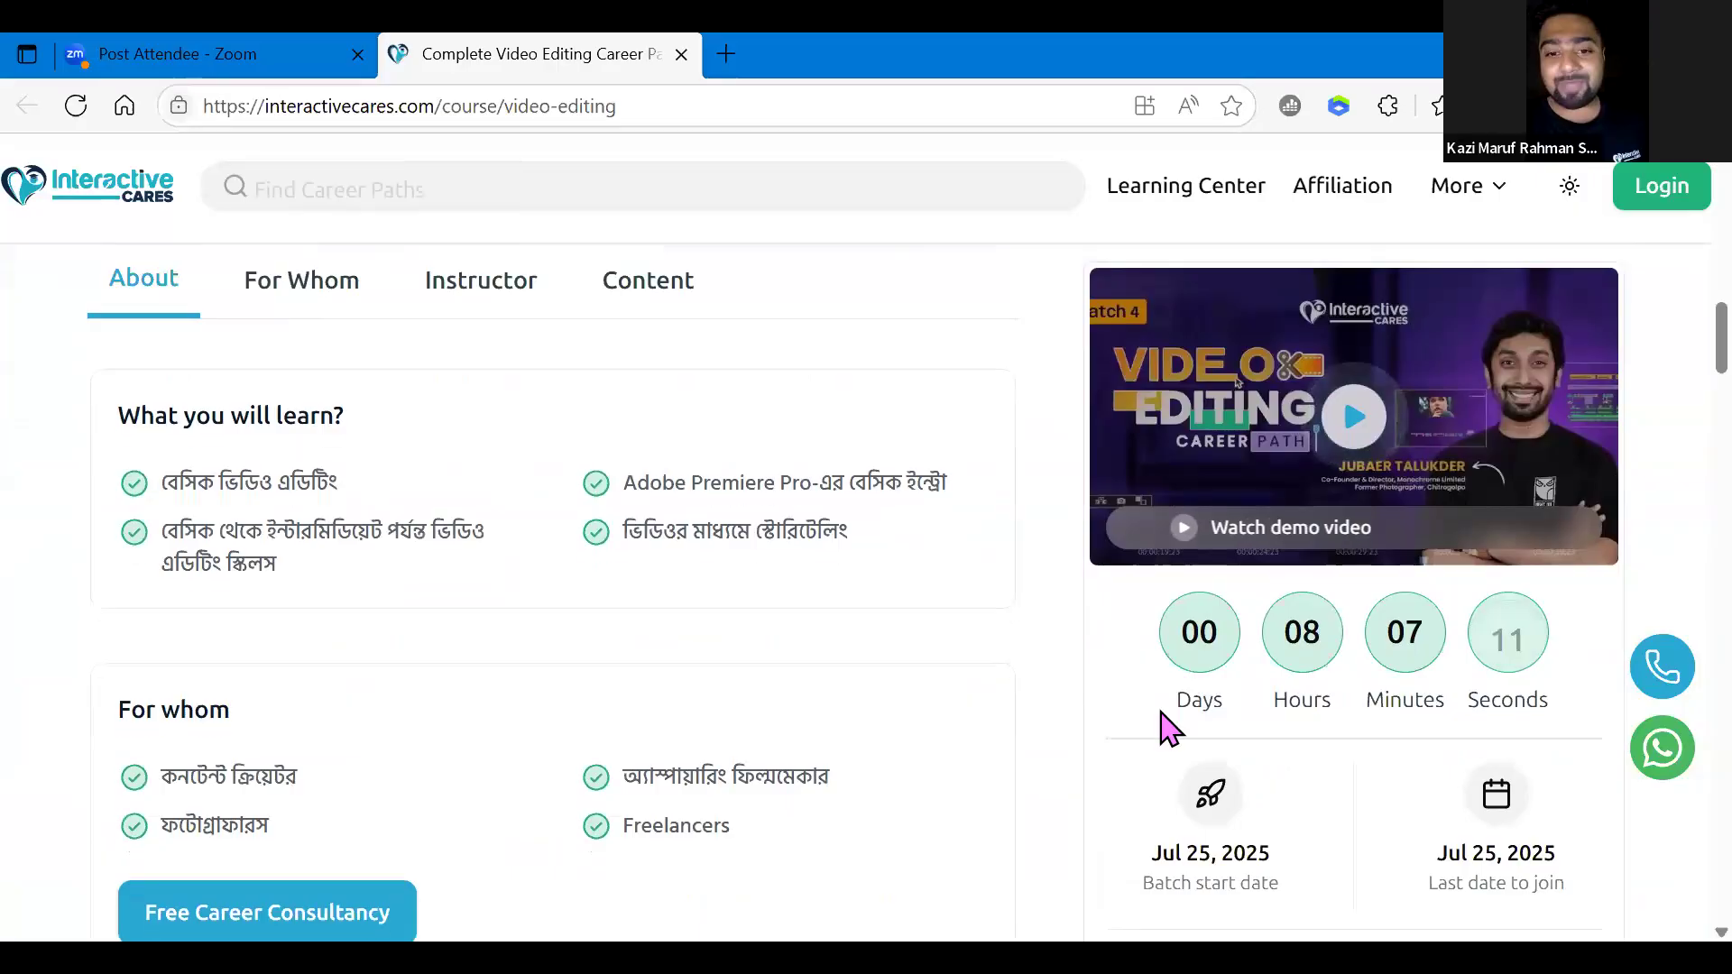
Review the course page from the About text through Instructors and Module 1 live classes to the certificate benefits and enrolment price
{"action": "scroll", "coordinate": [1047, 788], "scroll_direction": "up", "scroll_amount": 4}
{"action": "scroll", "coordinate": [1047, 788], "scroll_direction": "up", "scroll_amount": 6}
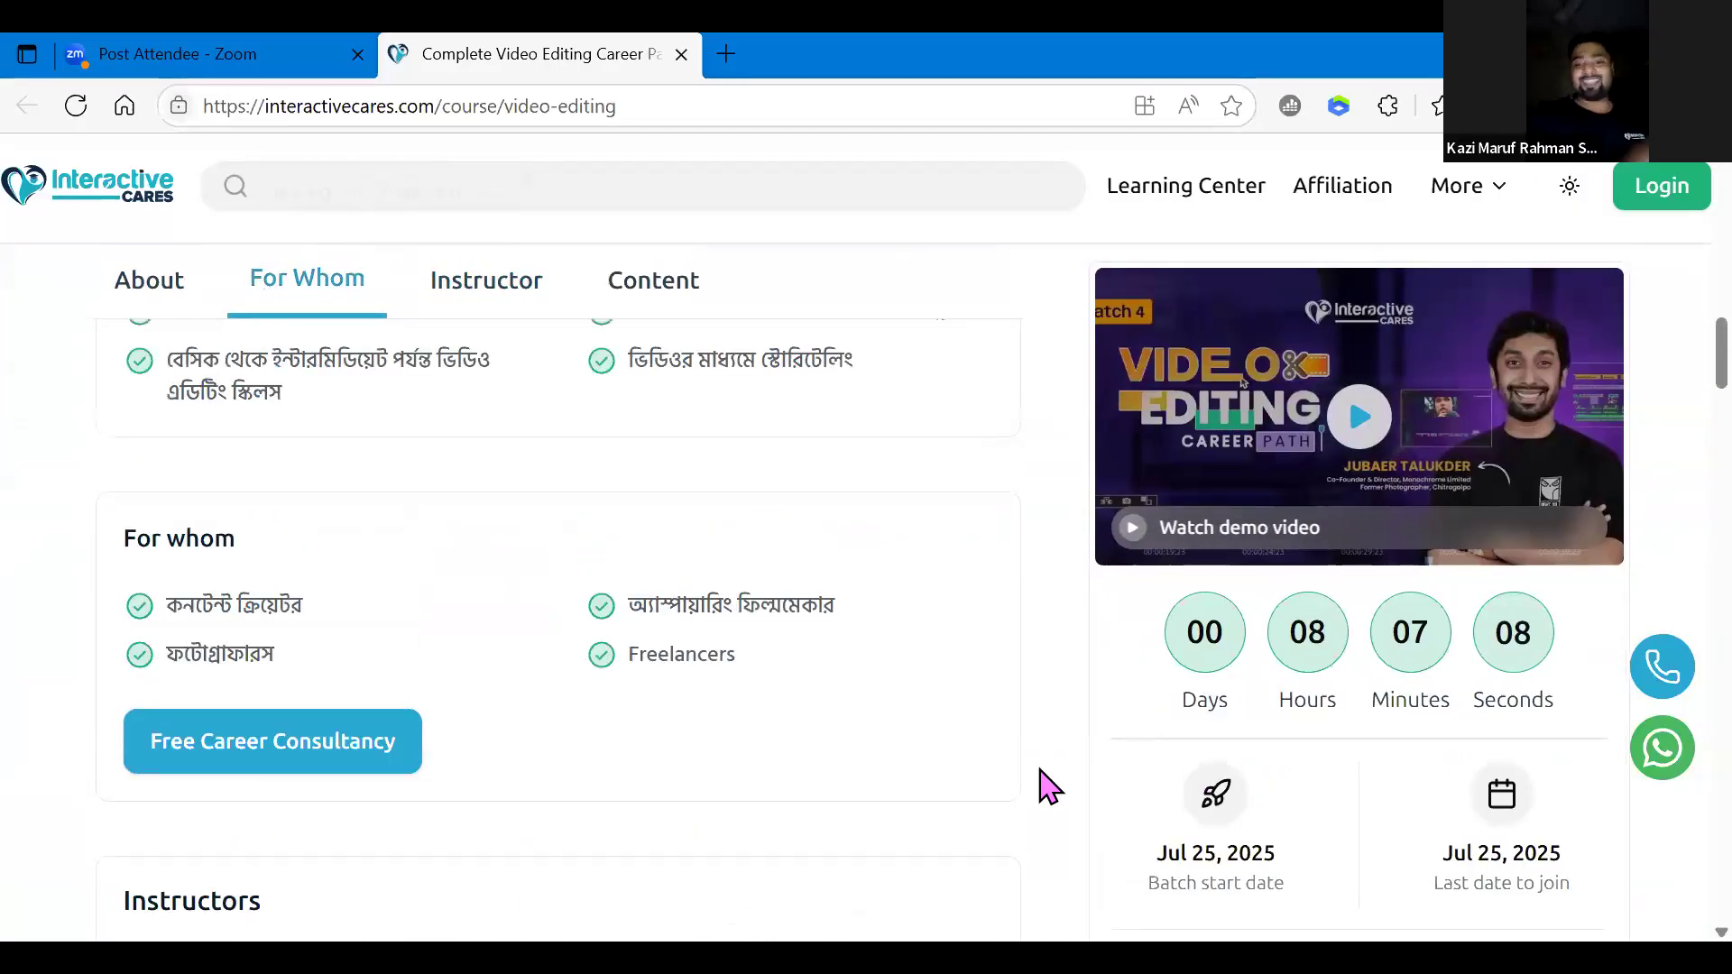
{"action": "scroll", "coordinate": [1049, 788], "scroll_direction": "up", "scroll_amount": 4}
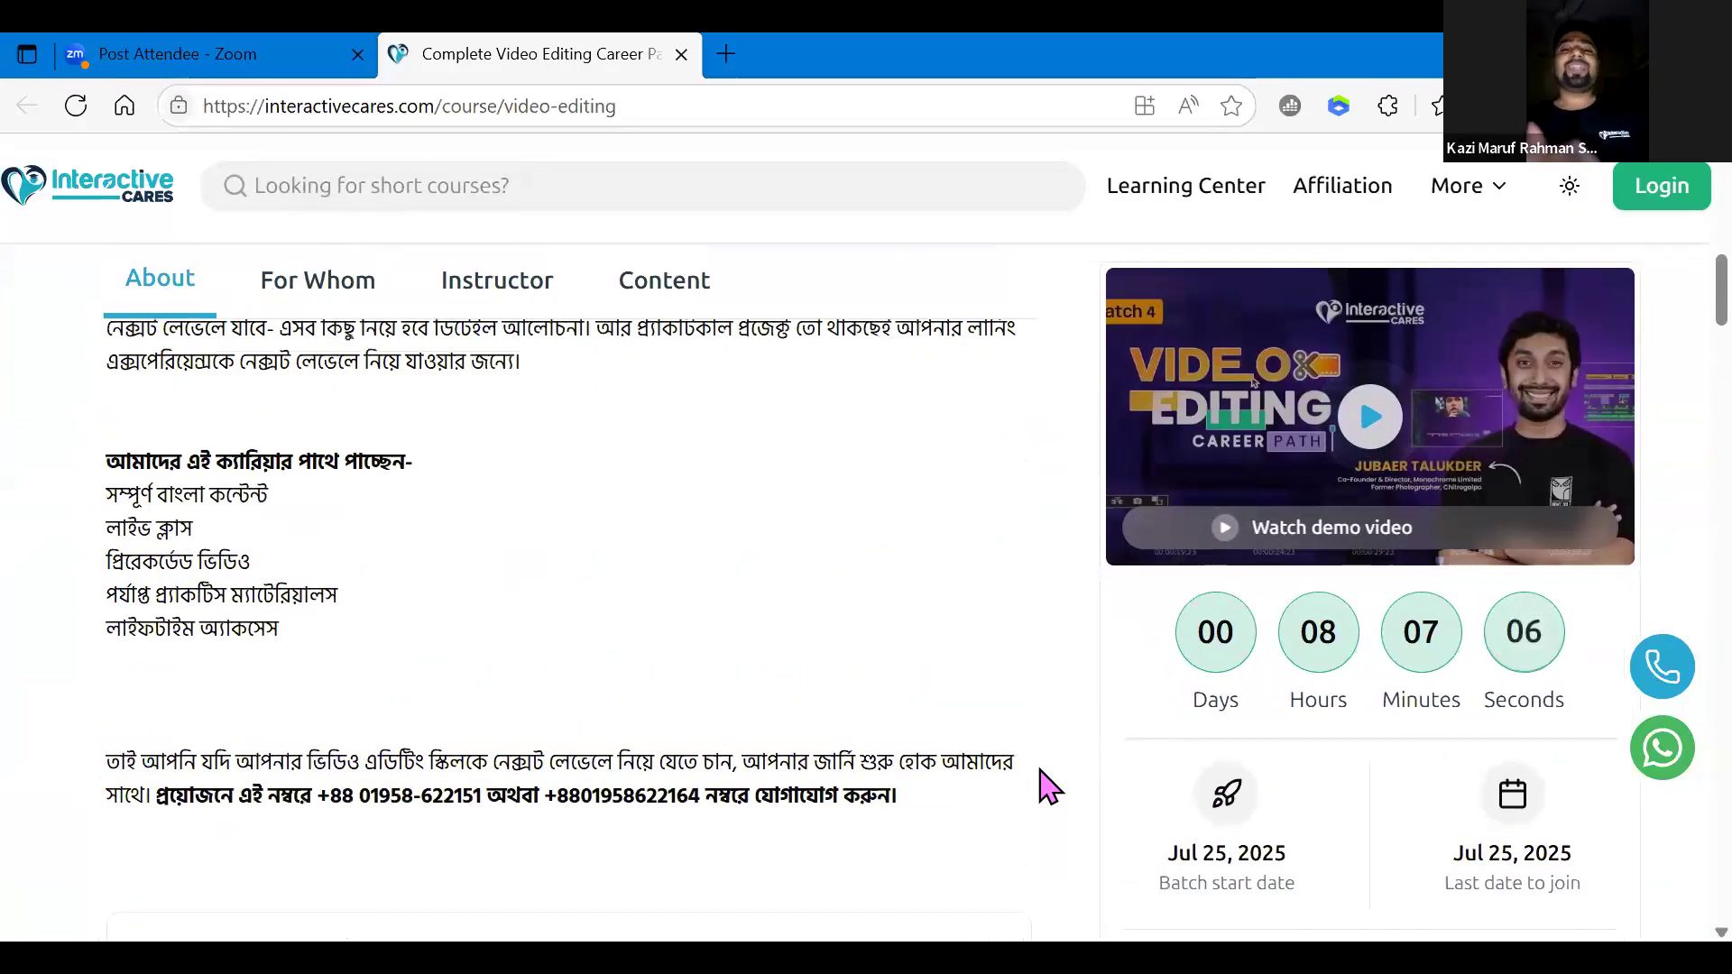
{"action": "scroll", "coordinate": [1049, 787], "scroll_direction": "down", "scroll_amount": 5}
{"action": "scroll", "coordinate": [1046, 788], "scroll_direction": "down", "scroll_amount": 6}
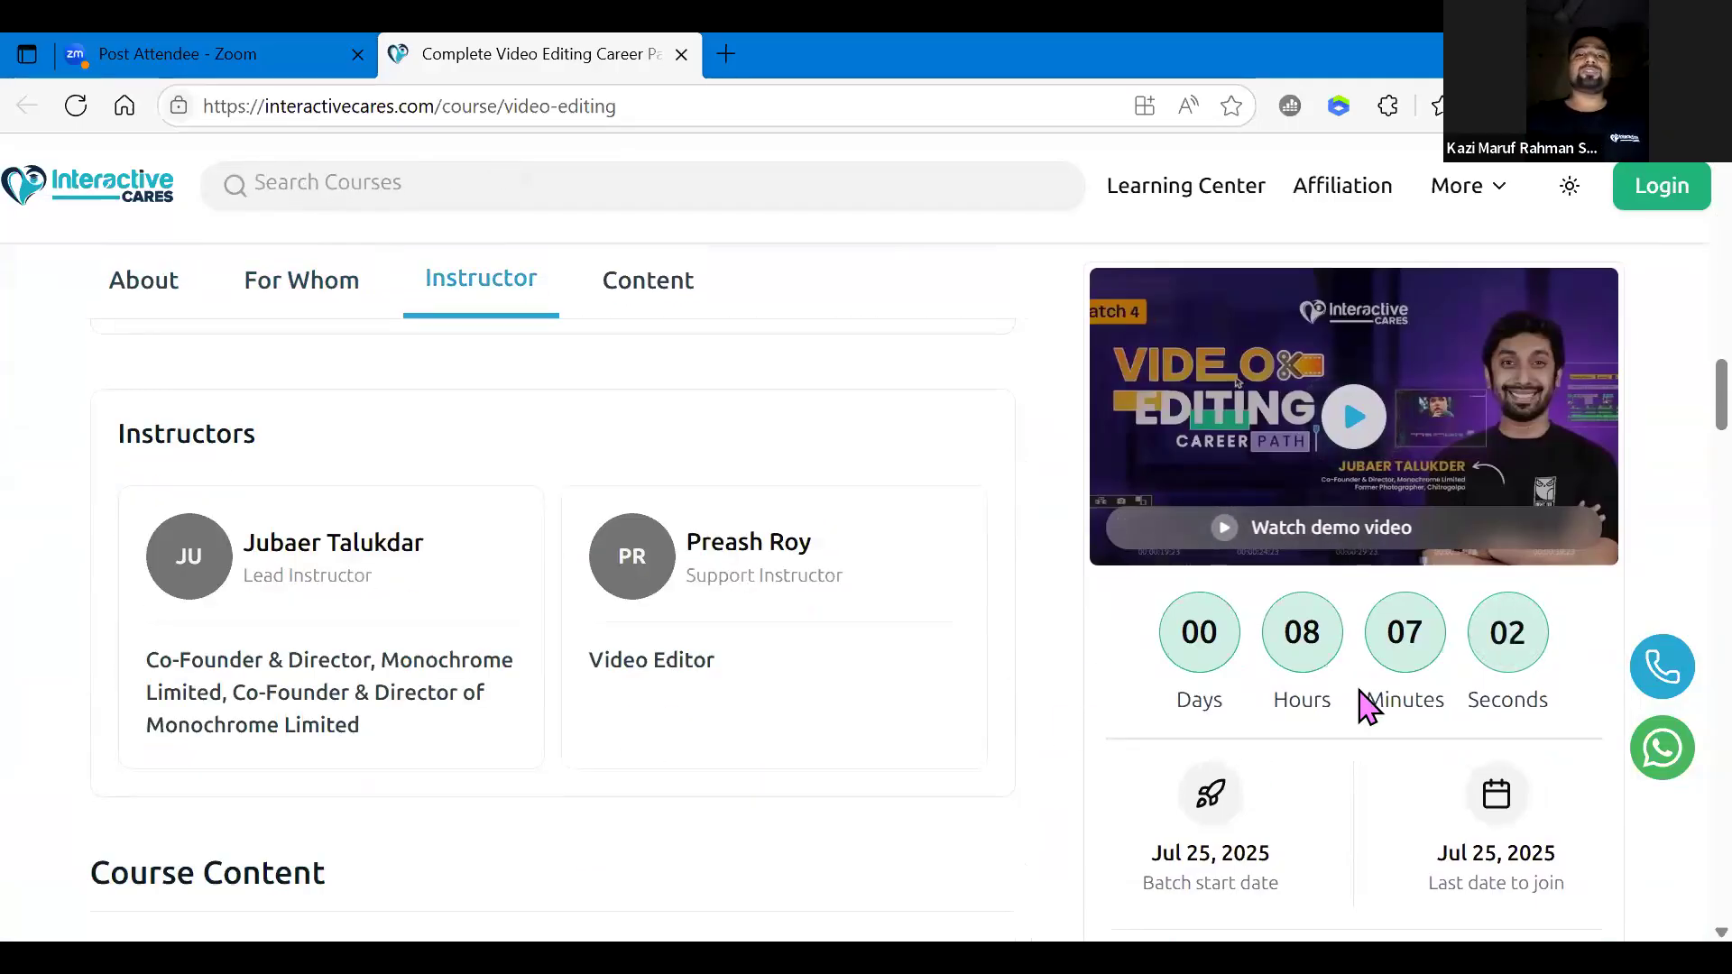
{"action": "scroll", "coordinate": [1299, 826], "scroll_direction": "down", "scroll_amount": 2}
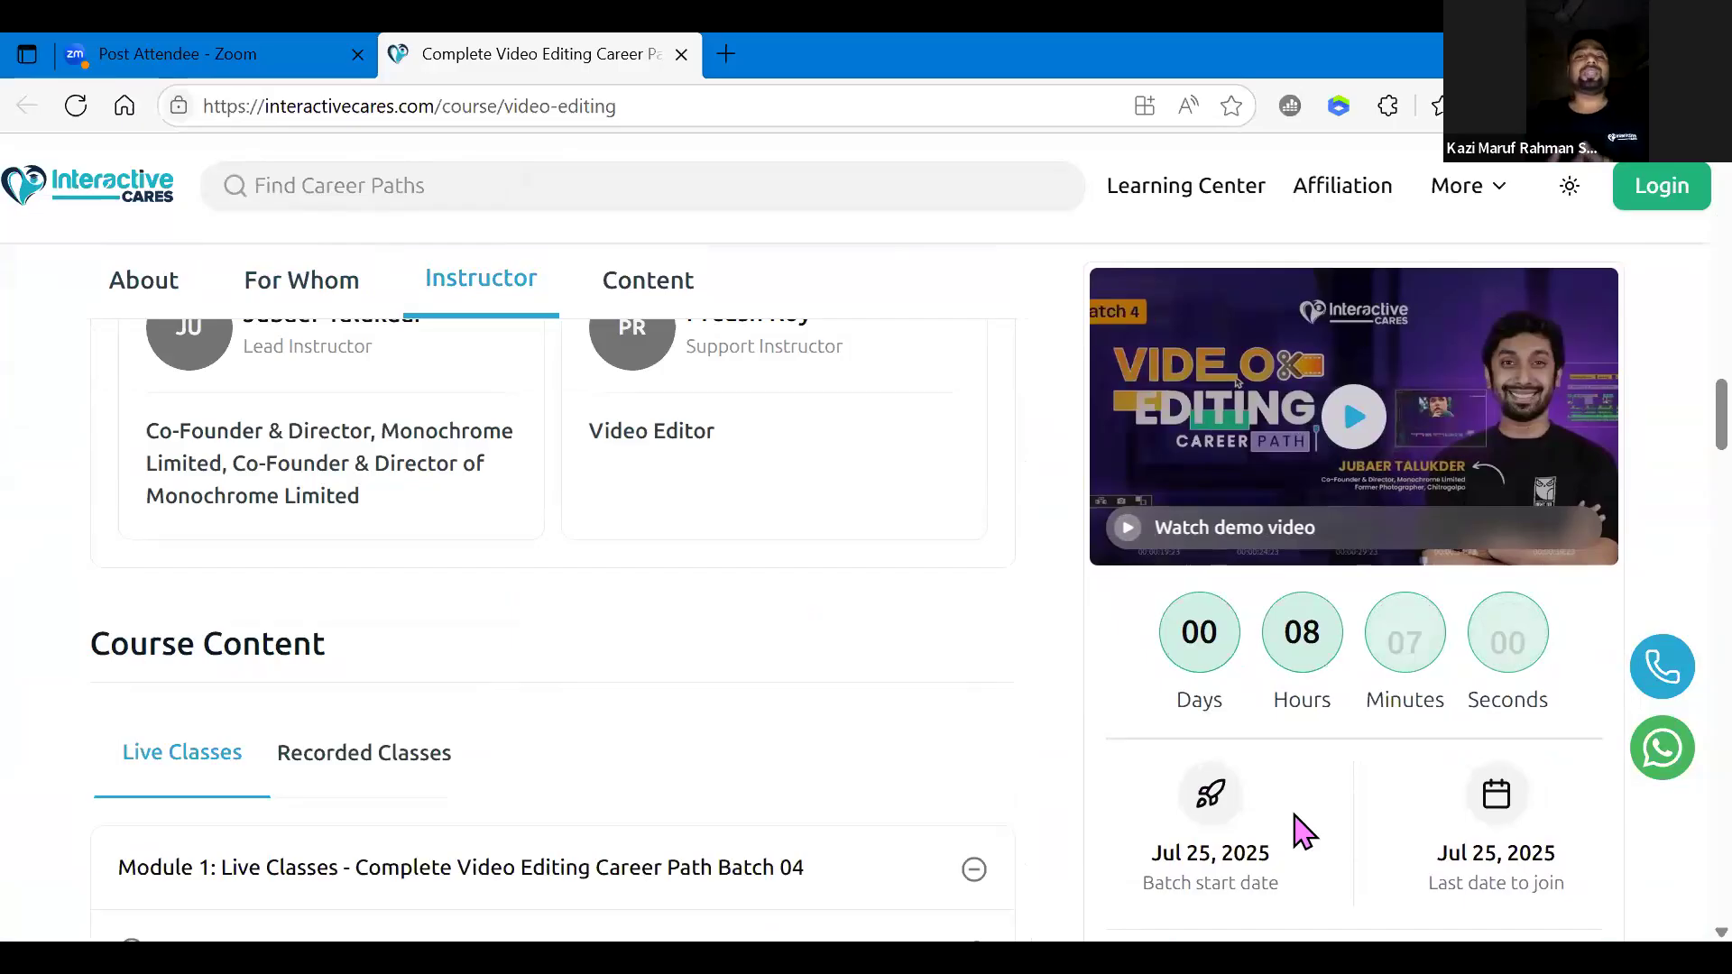
{"action": "scroll", "coordinate": [1299, 825], "scroll_direction": "down", "scroll_amount": 10}
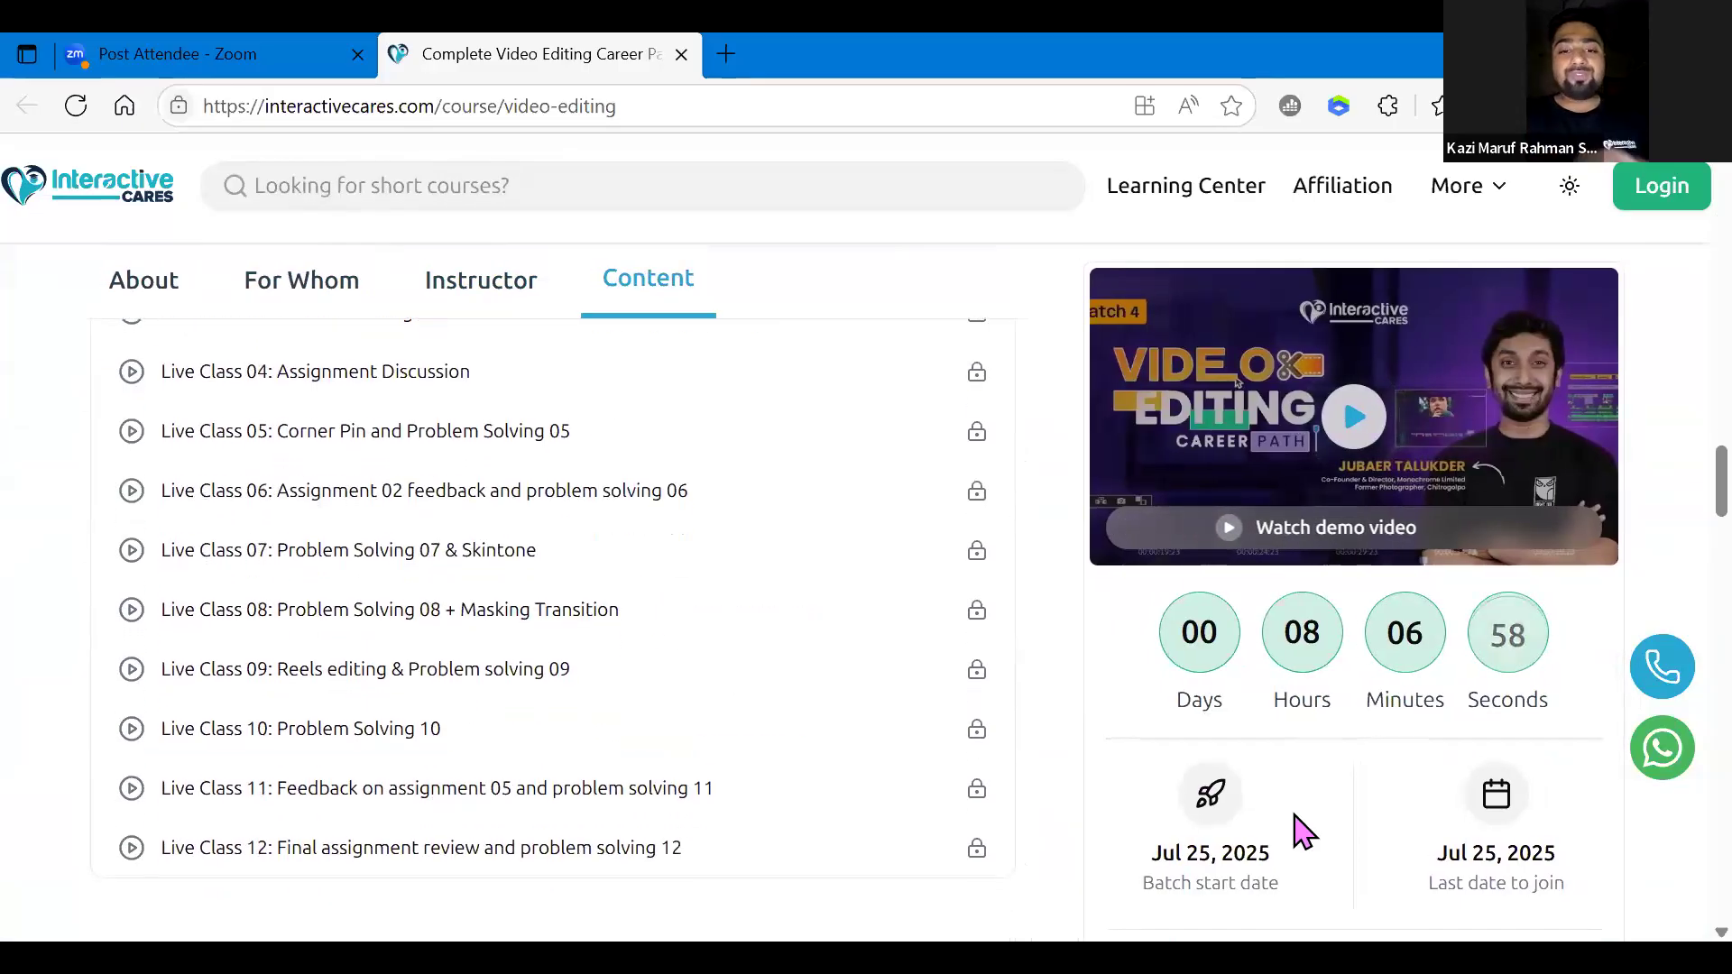
{"action": "scroll", "coordinate": [1222, 775], "scroll_direction": "down", "scroll_amount": 2}
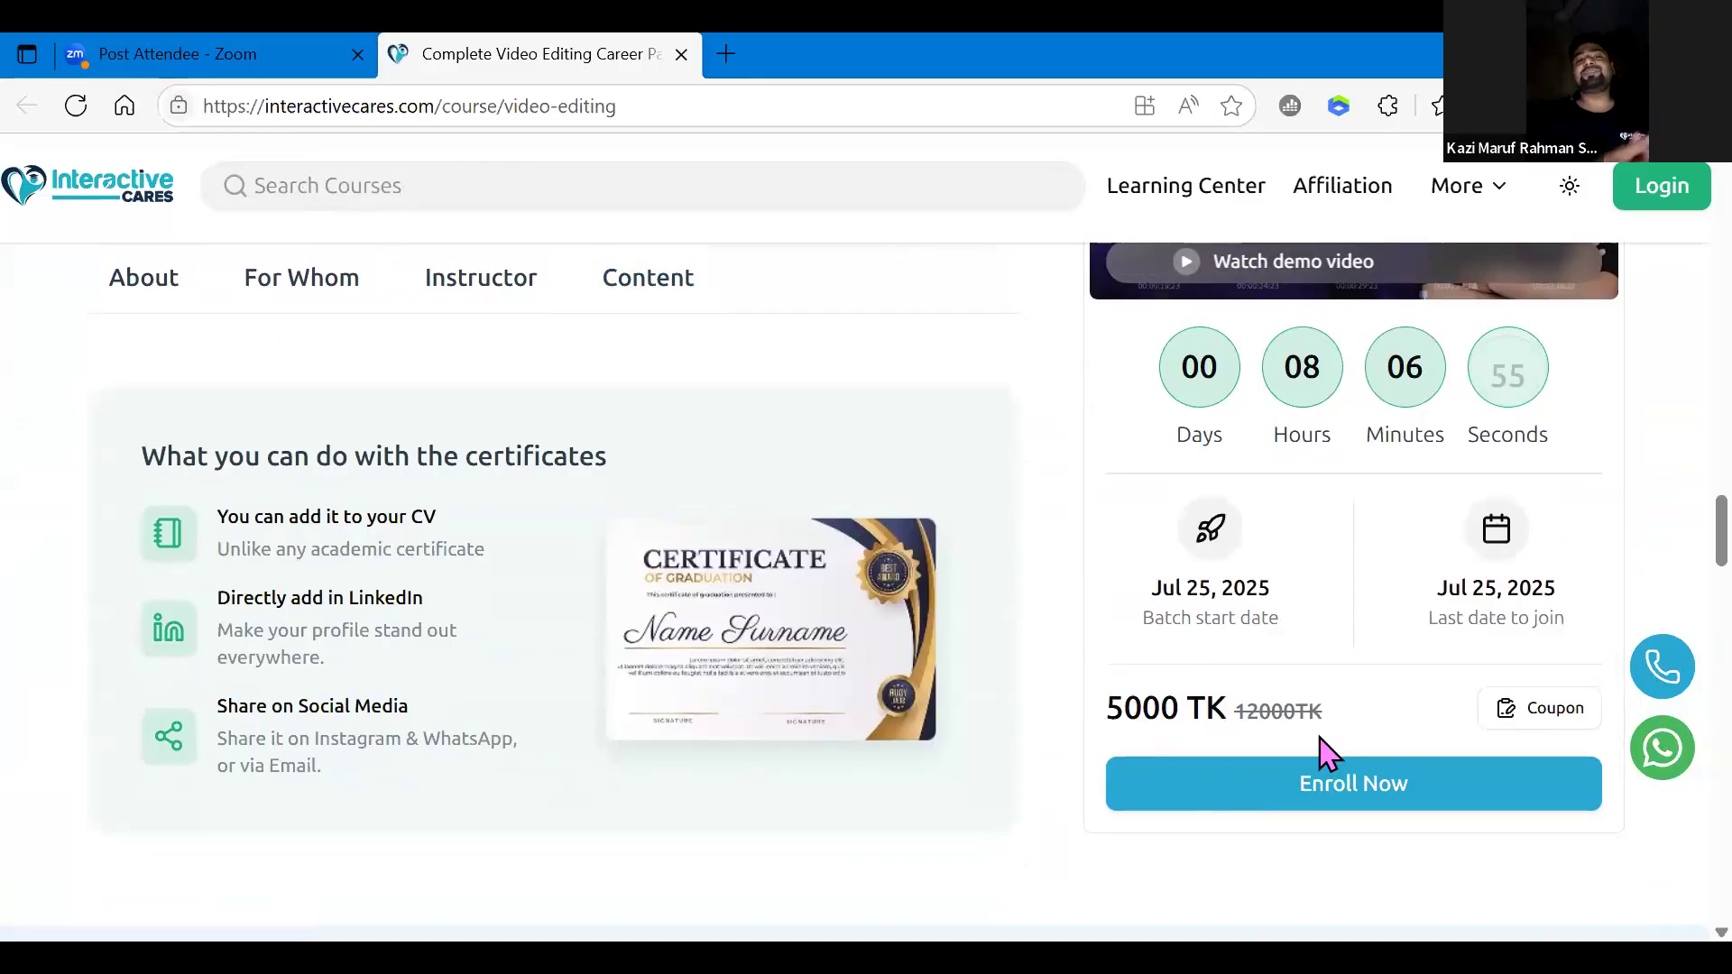
Open enrolment for the Complete Video Editing Career Path and review its order summary, code fields and payment options
{"action": "left_click", "coordinate": [1272, 790]}
{"action": "scroll", "coordinate": [525, 647], "scroll_direction": "down", "scroll_amount": 2}
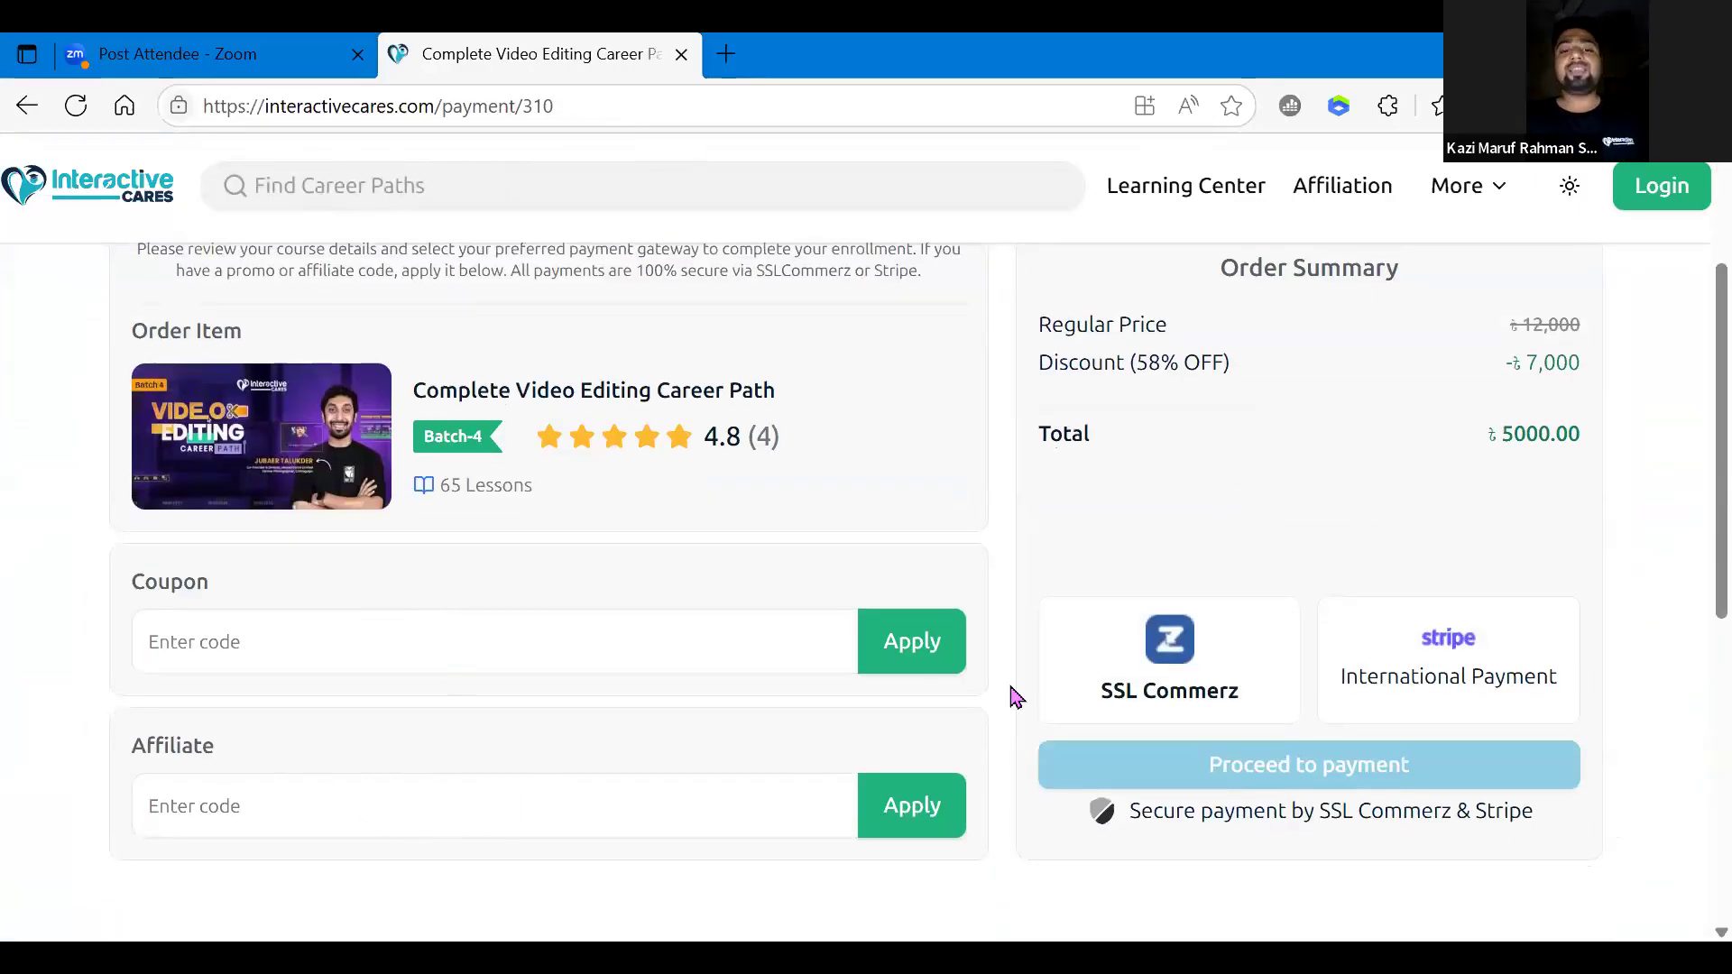
{"action": "scroll", "coordinate": [1012, 697], "scroll_direction": "up", "scroll_amount": 1}
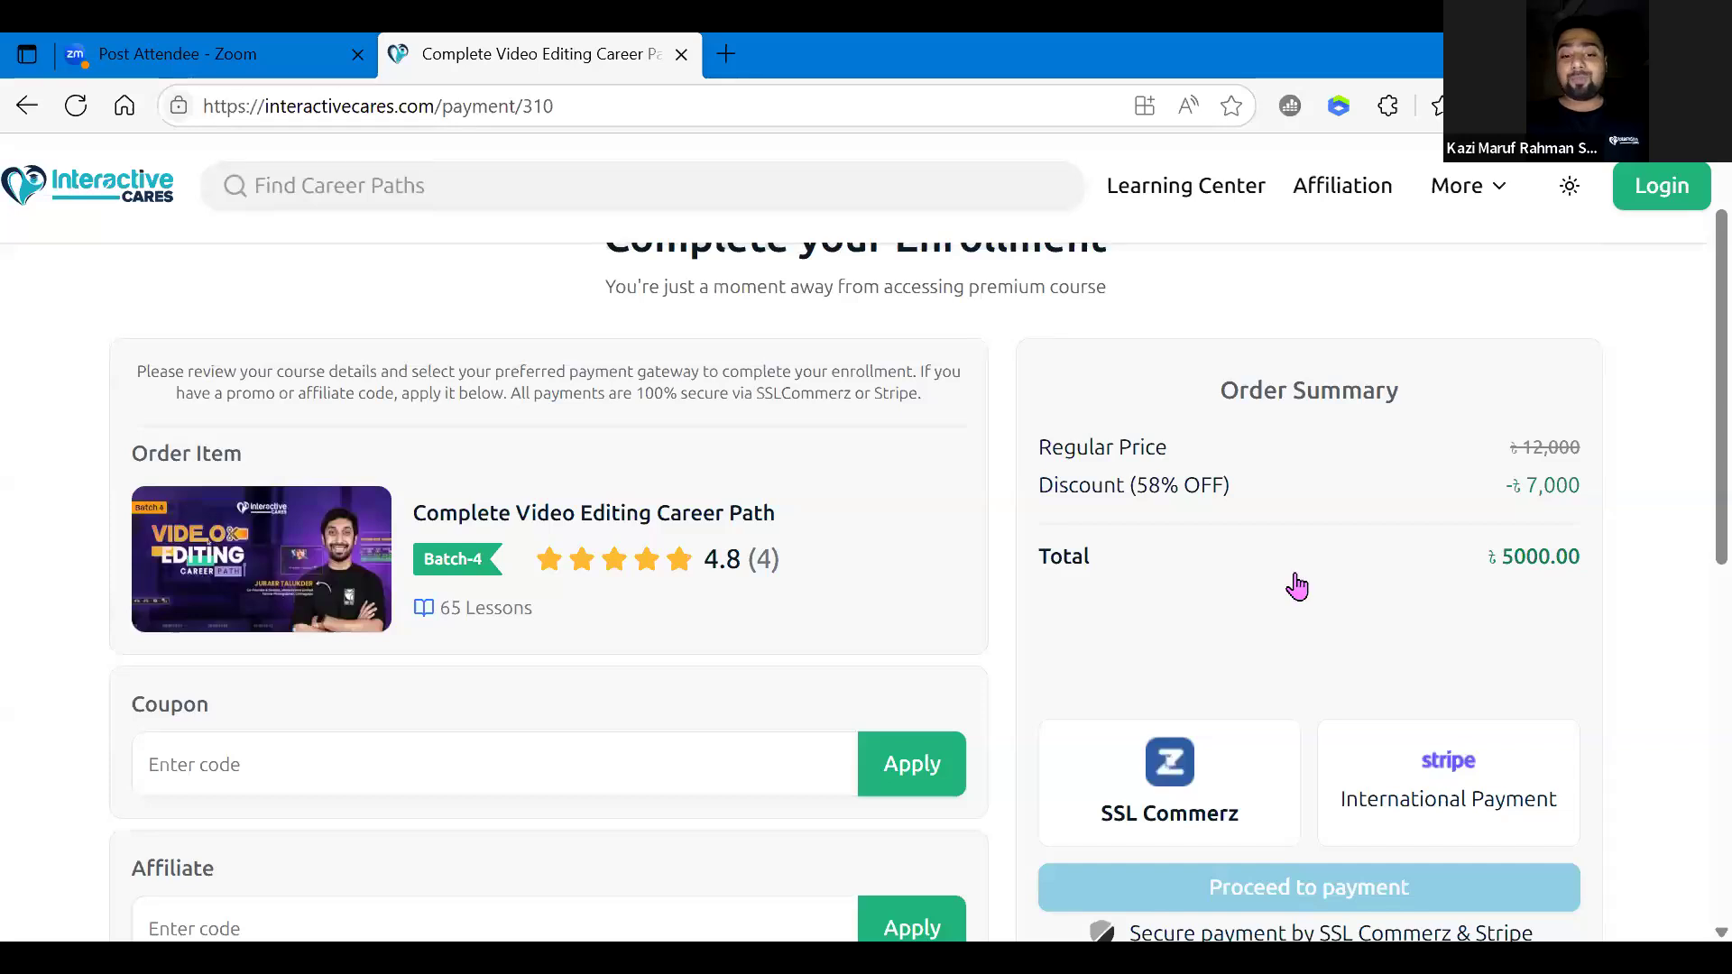
{"action": "scroll", "coordinate": [1257, 745], "scroll_direction": "down", "scroll_amount": 2}
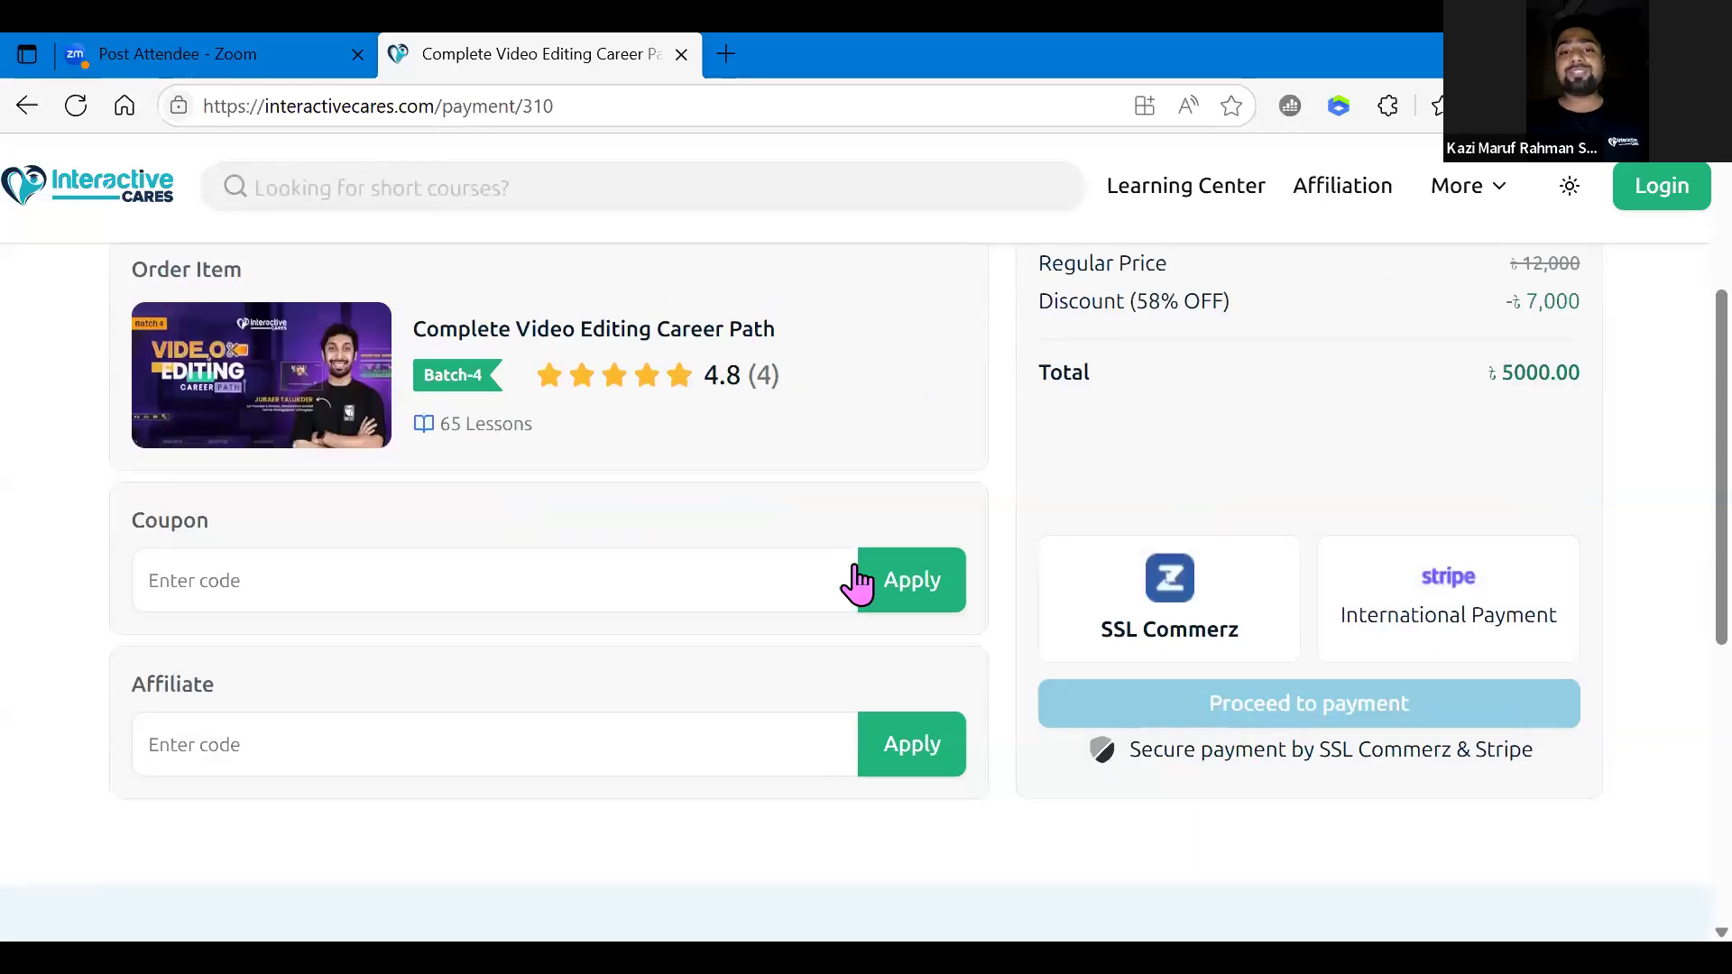
Go to the Interactive Cares home page and browse the listed career path courses
{"action": "left_click", "coordinate": [88, 190]}
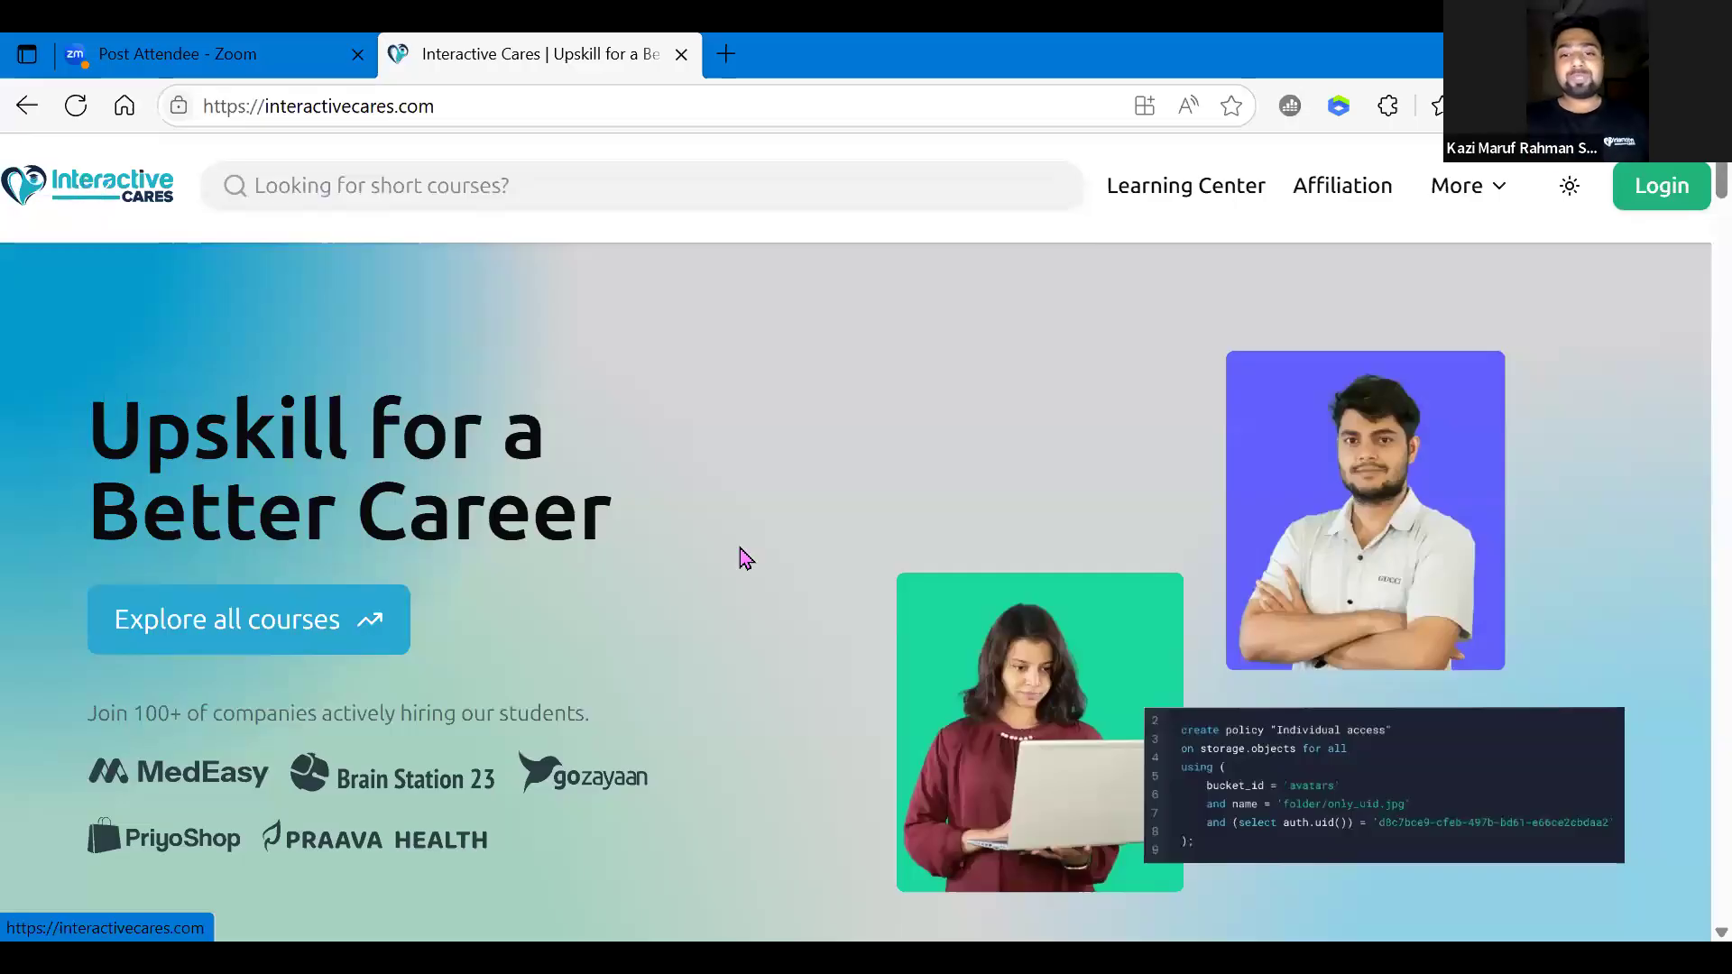
{"action": "scroll", "coordinate": [742, 557], "scroll_direction": "down", "scroll_amount": 9}
{"action": "scroll", "coordinate": [744, 566], "scroll_direction": "down", "scroll_amount": 3}
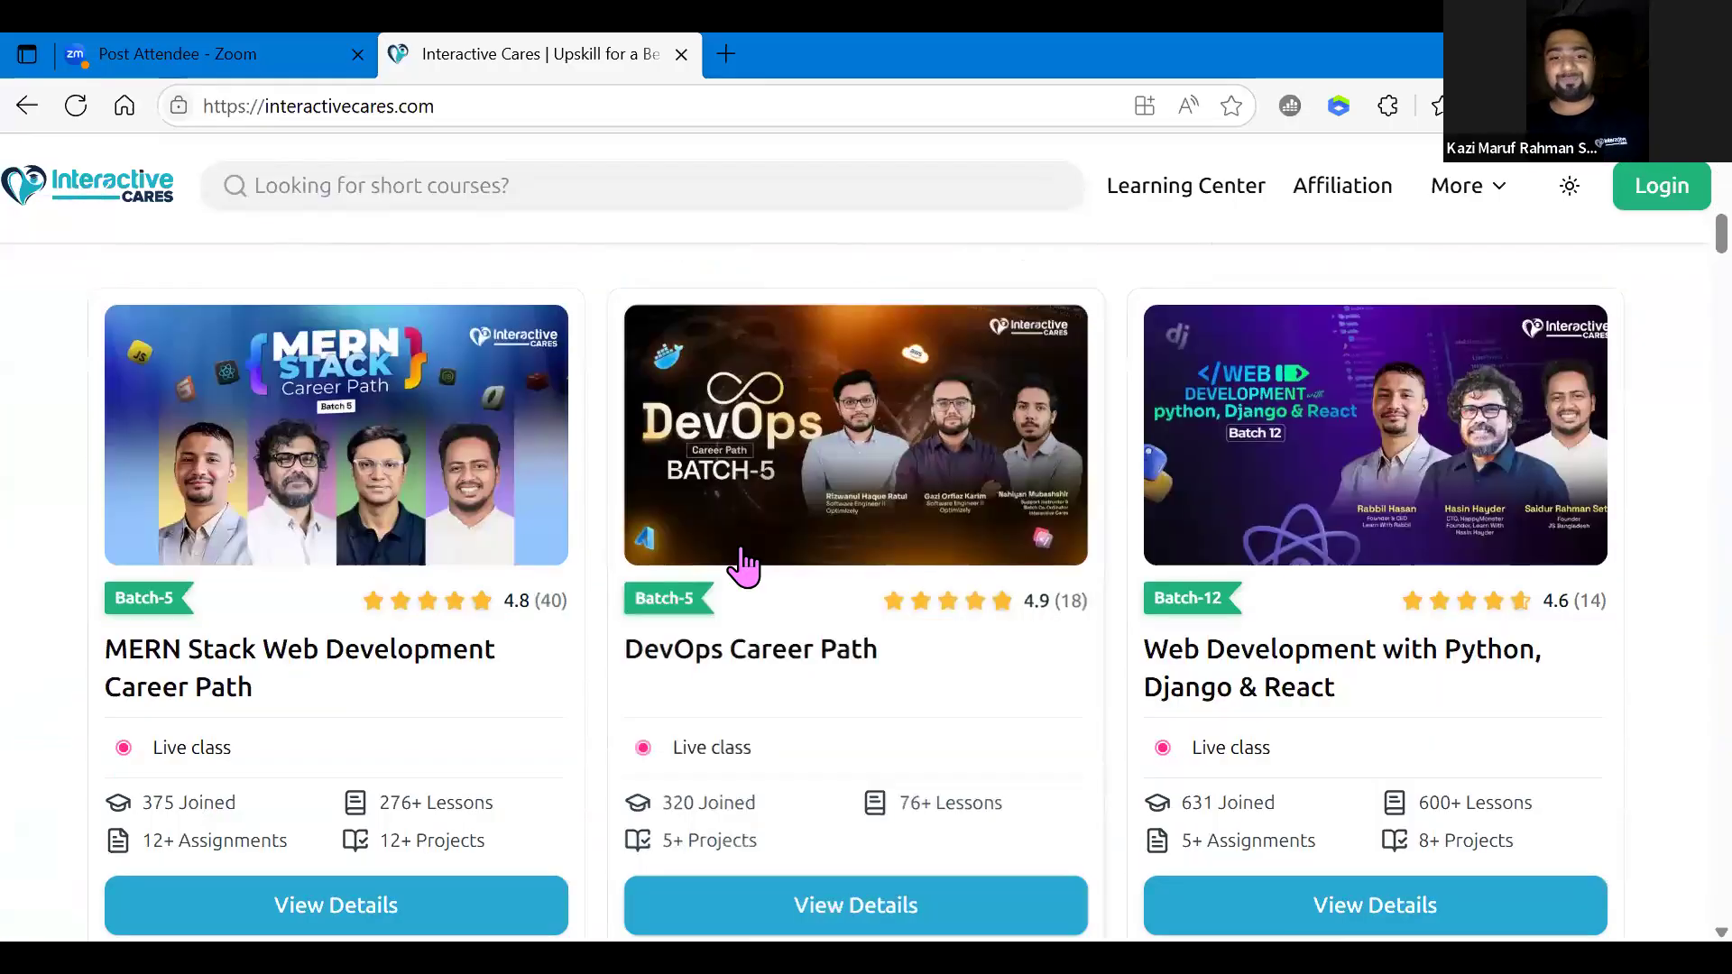
{"action": "scroll", "coordinate": [744, 567], "scroll_direction": "down", "scroll_amount": 8}
{"action": "scroll", "coordinate": [740, 568], "scroll_direction": "down", "scroll_amount": 7}
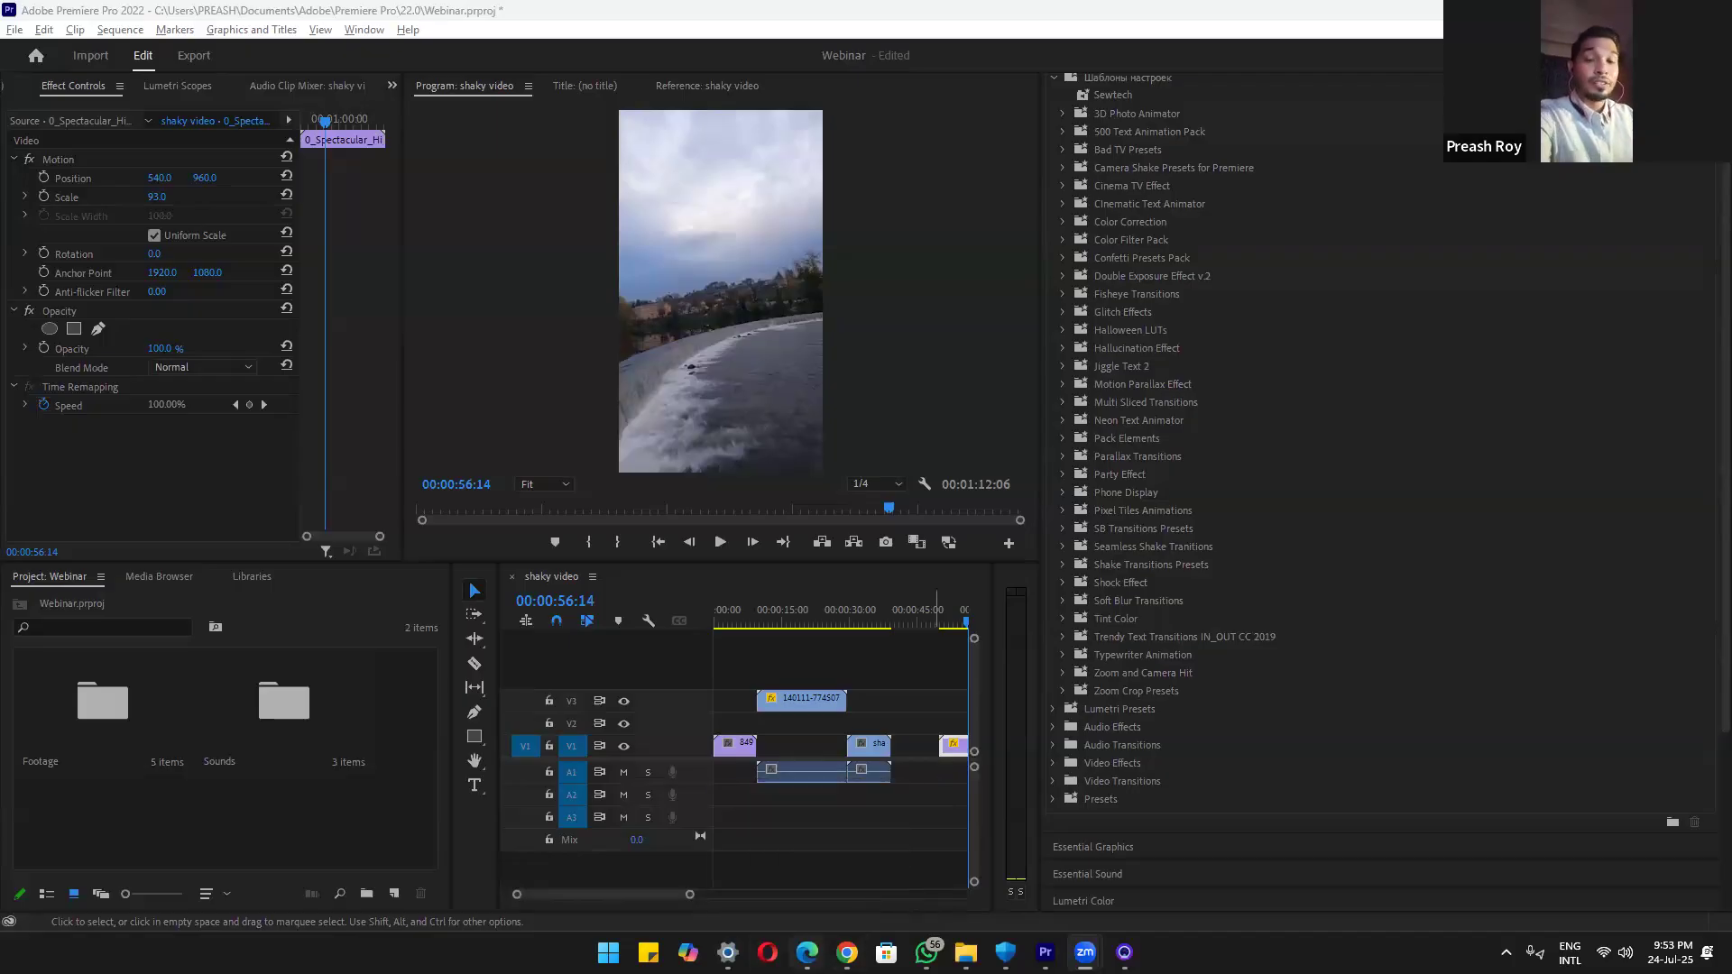
Switch to the Webinar.html outline in the browser and advance to section 3 on client-friendly project delivery
{"action": "mouse_move", "coordinate": [806, 952]}
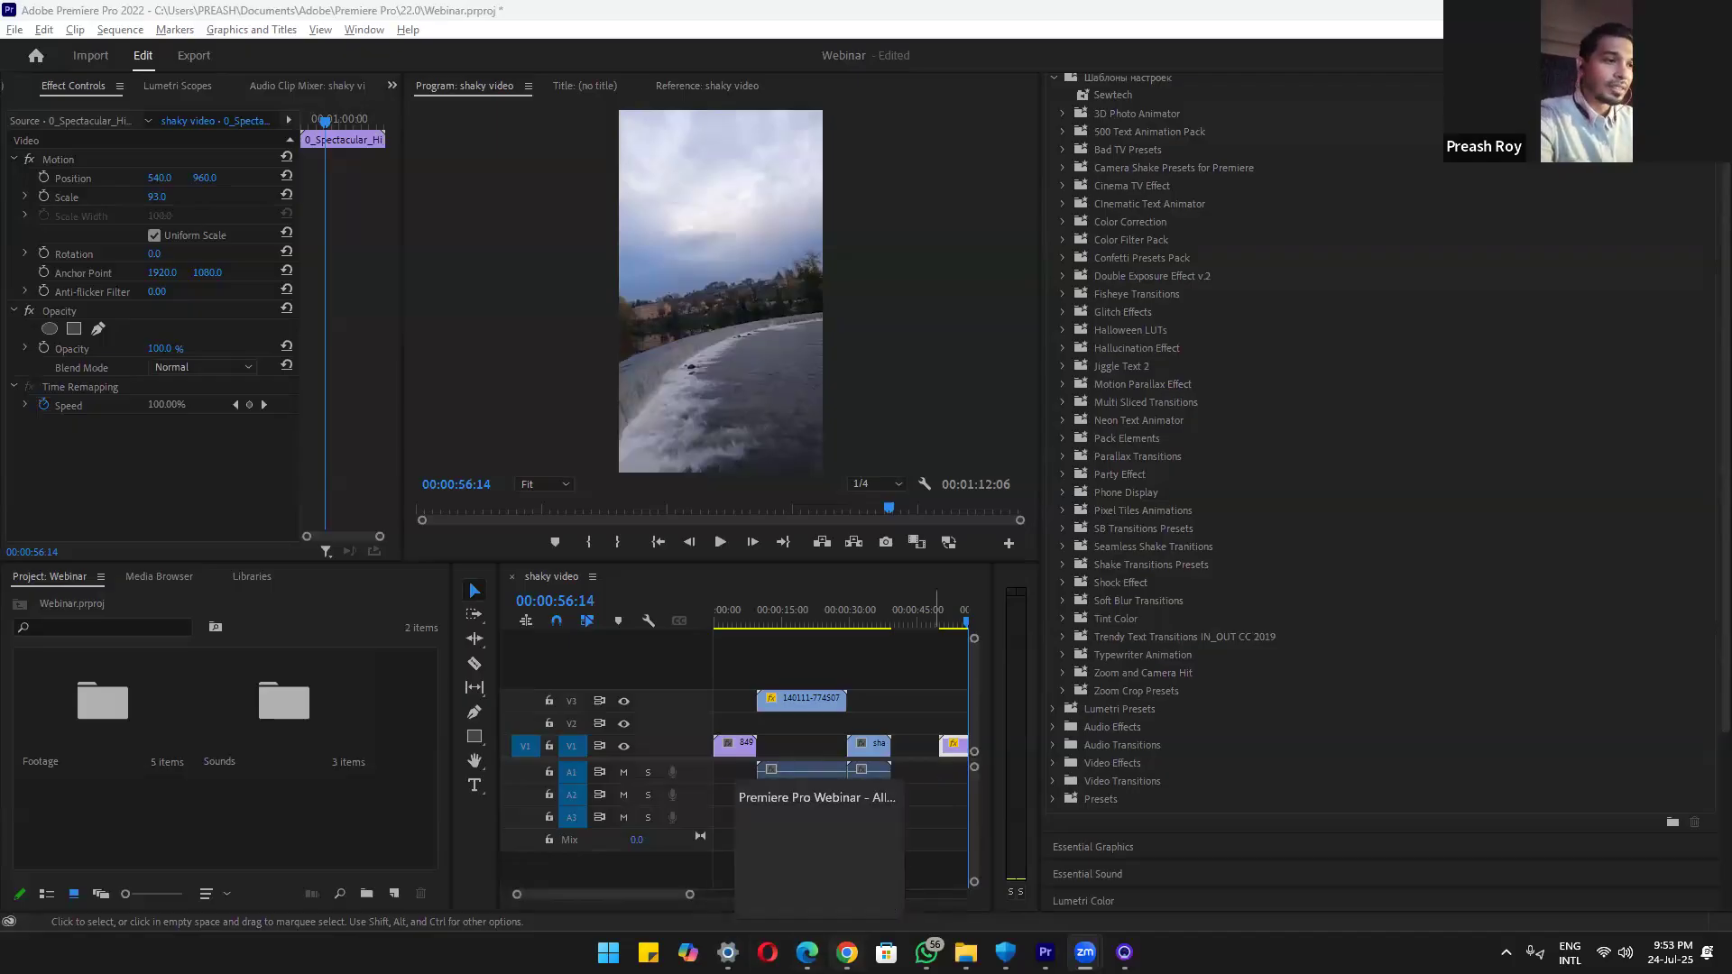
{"action": "left_click", "coordinate": [806, 951]}
{"action": "scroll", "coordinate": [659, 458], "scroll_direction": "down", "scroll_amount": 2}
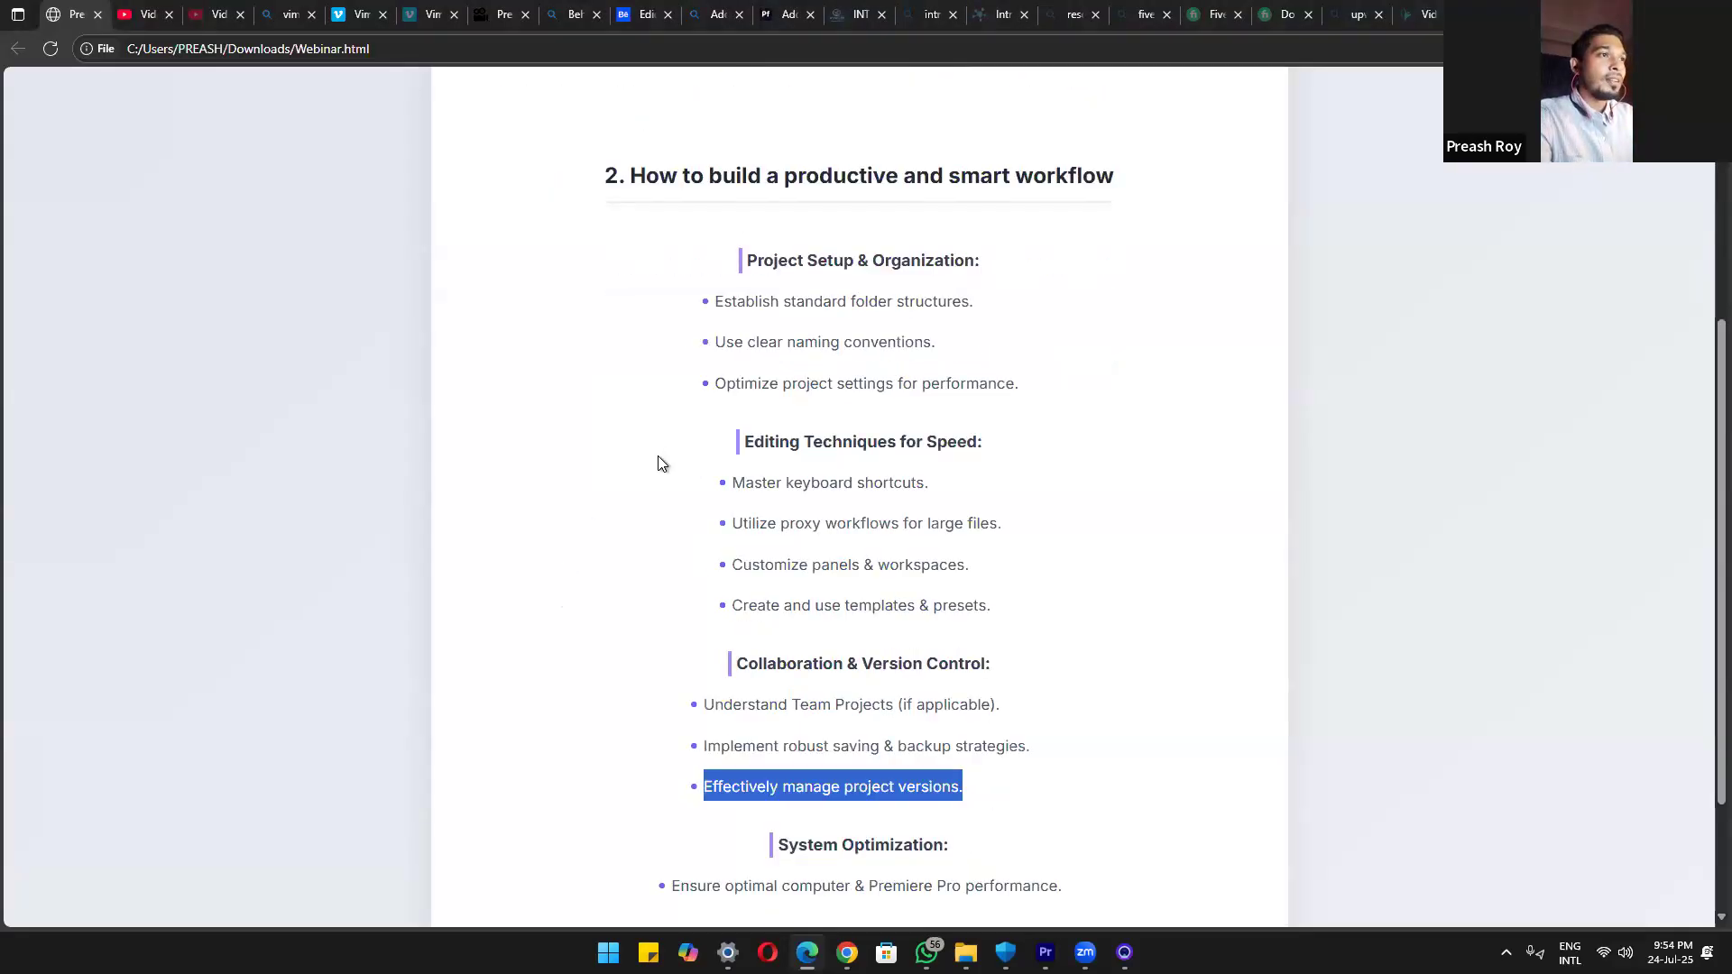
{"action": "scroll", "coordinate": [658, 464], "scroll_direction": "down", "scroll_amount": 3}
{"action": "left_click", "coordinate": [938, 886]}
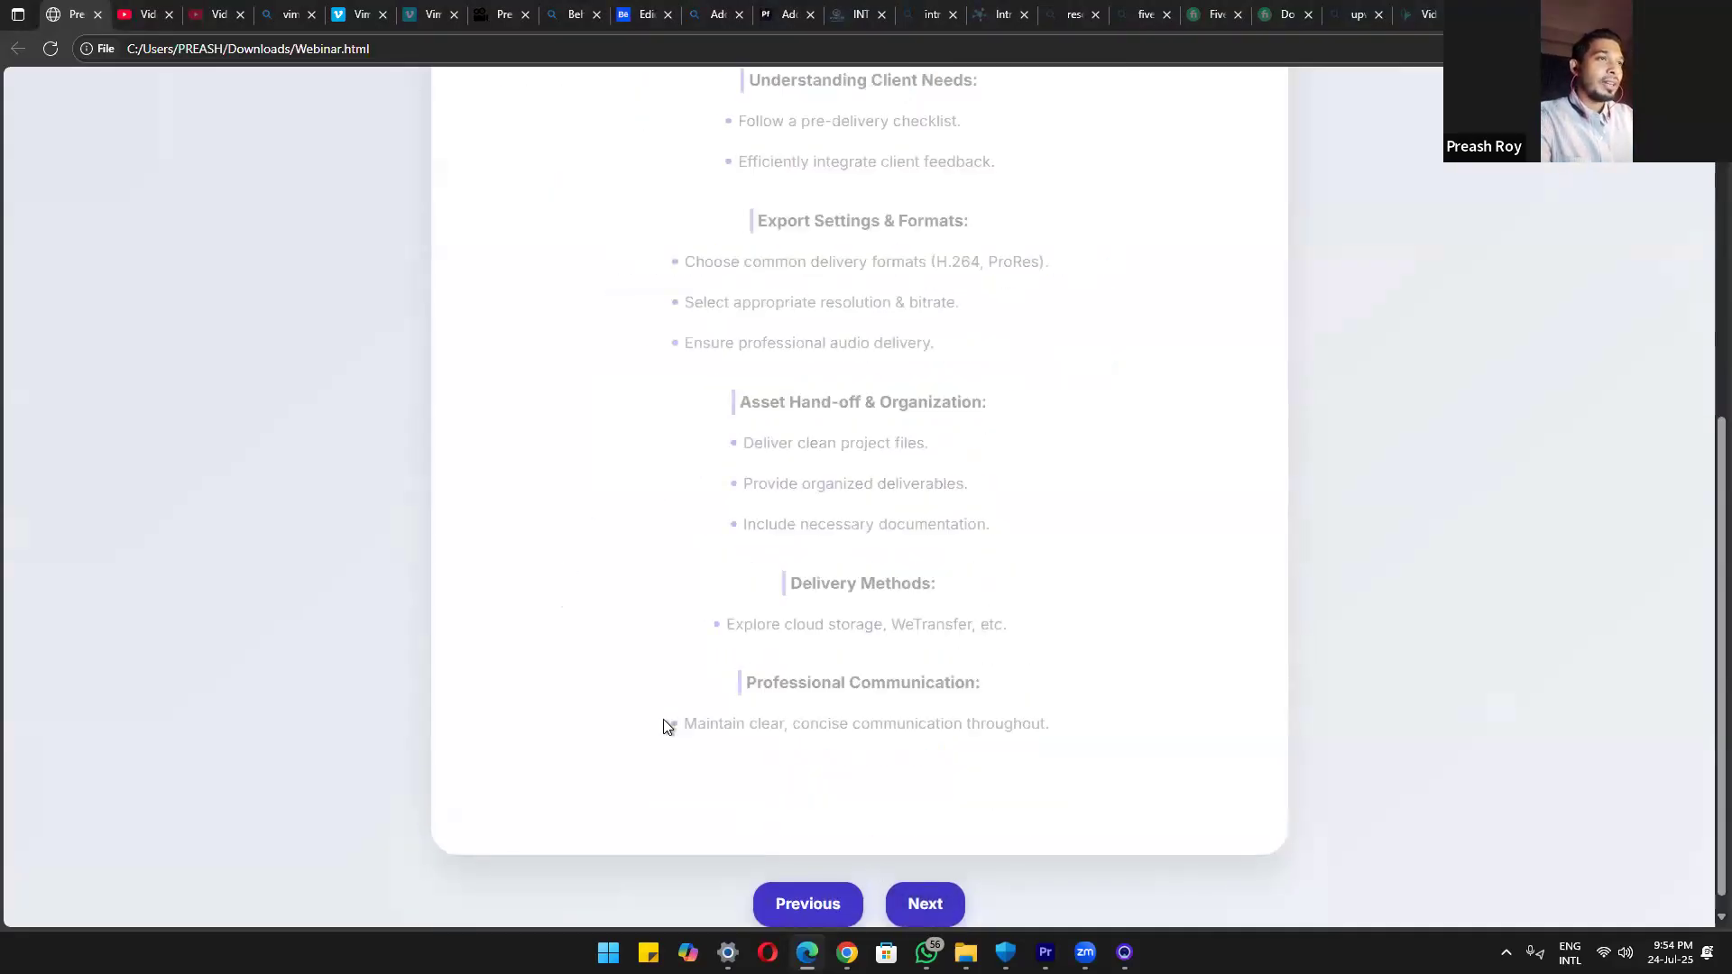
{"action": "scroll", "coordinate": [663, 713], "scroll_direction": "up", "scroll_amount": 3}
{"action": "scroll", "coordinate": [663, 696], "scroll_direction": "down", "scroll_amount": 1}
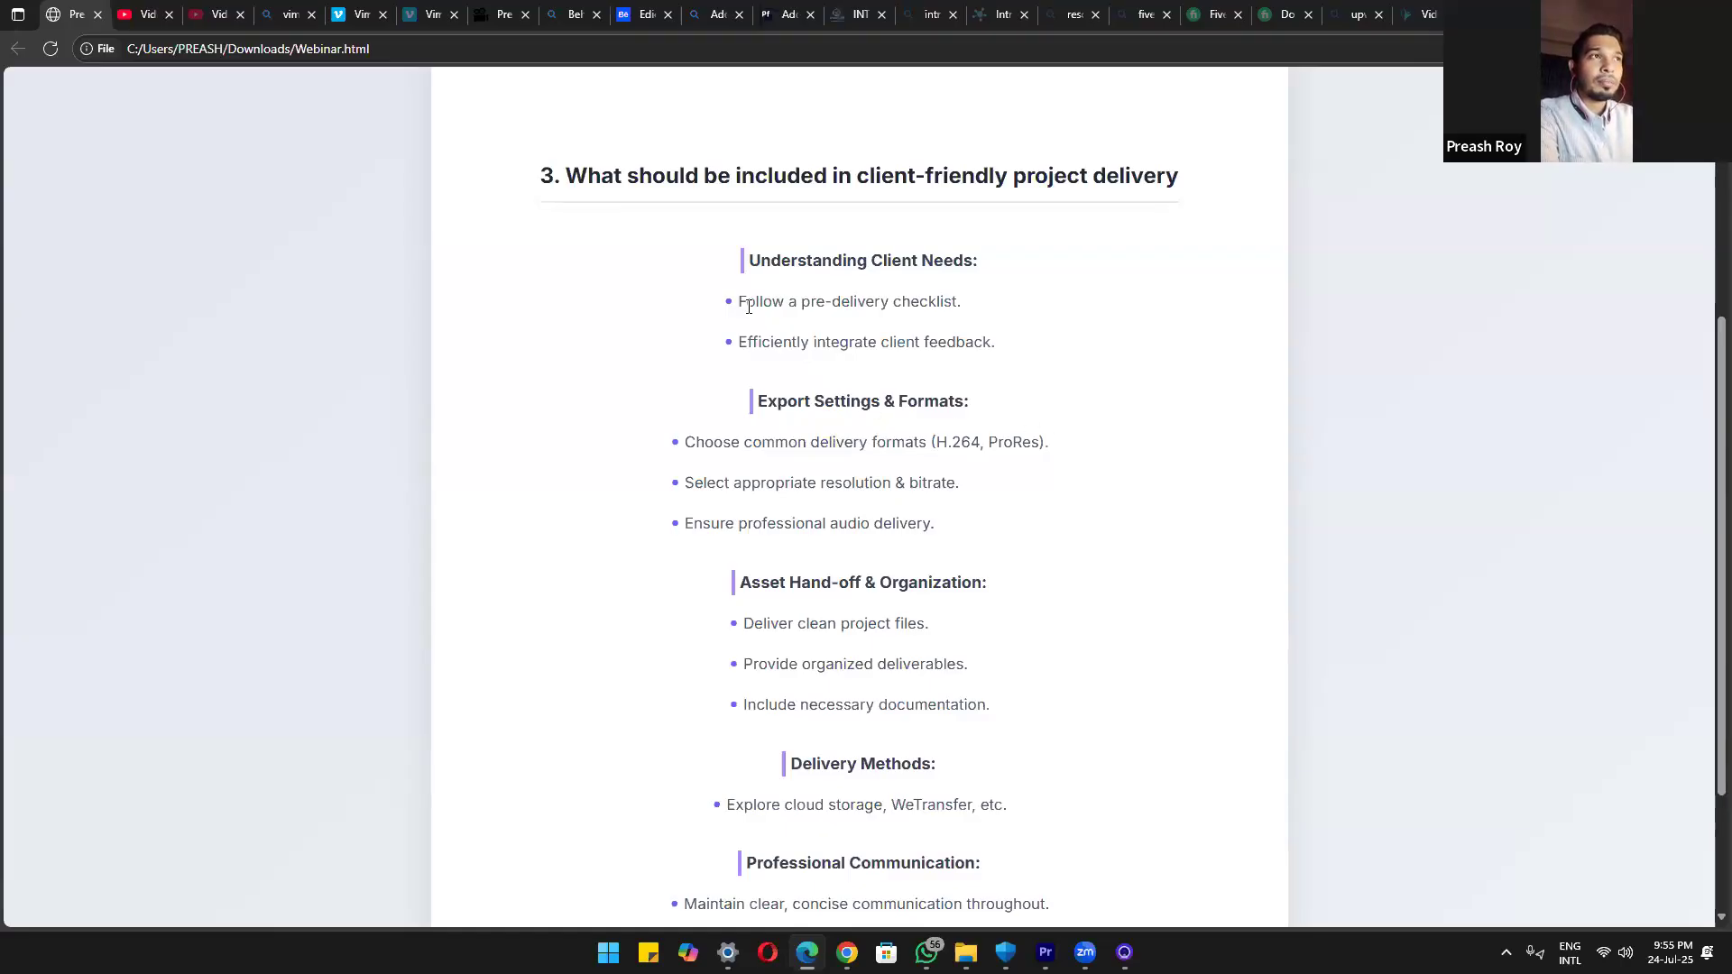
Highlight in turn the pre-delivery checklist item, the client feedback item and the whole Export Settings & Formats section
{"action": "left_click_drag", "start_coordinate": [740, 304], "coordinate": [974, 307]}
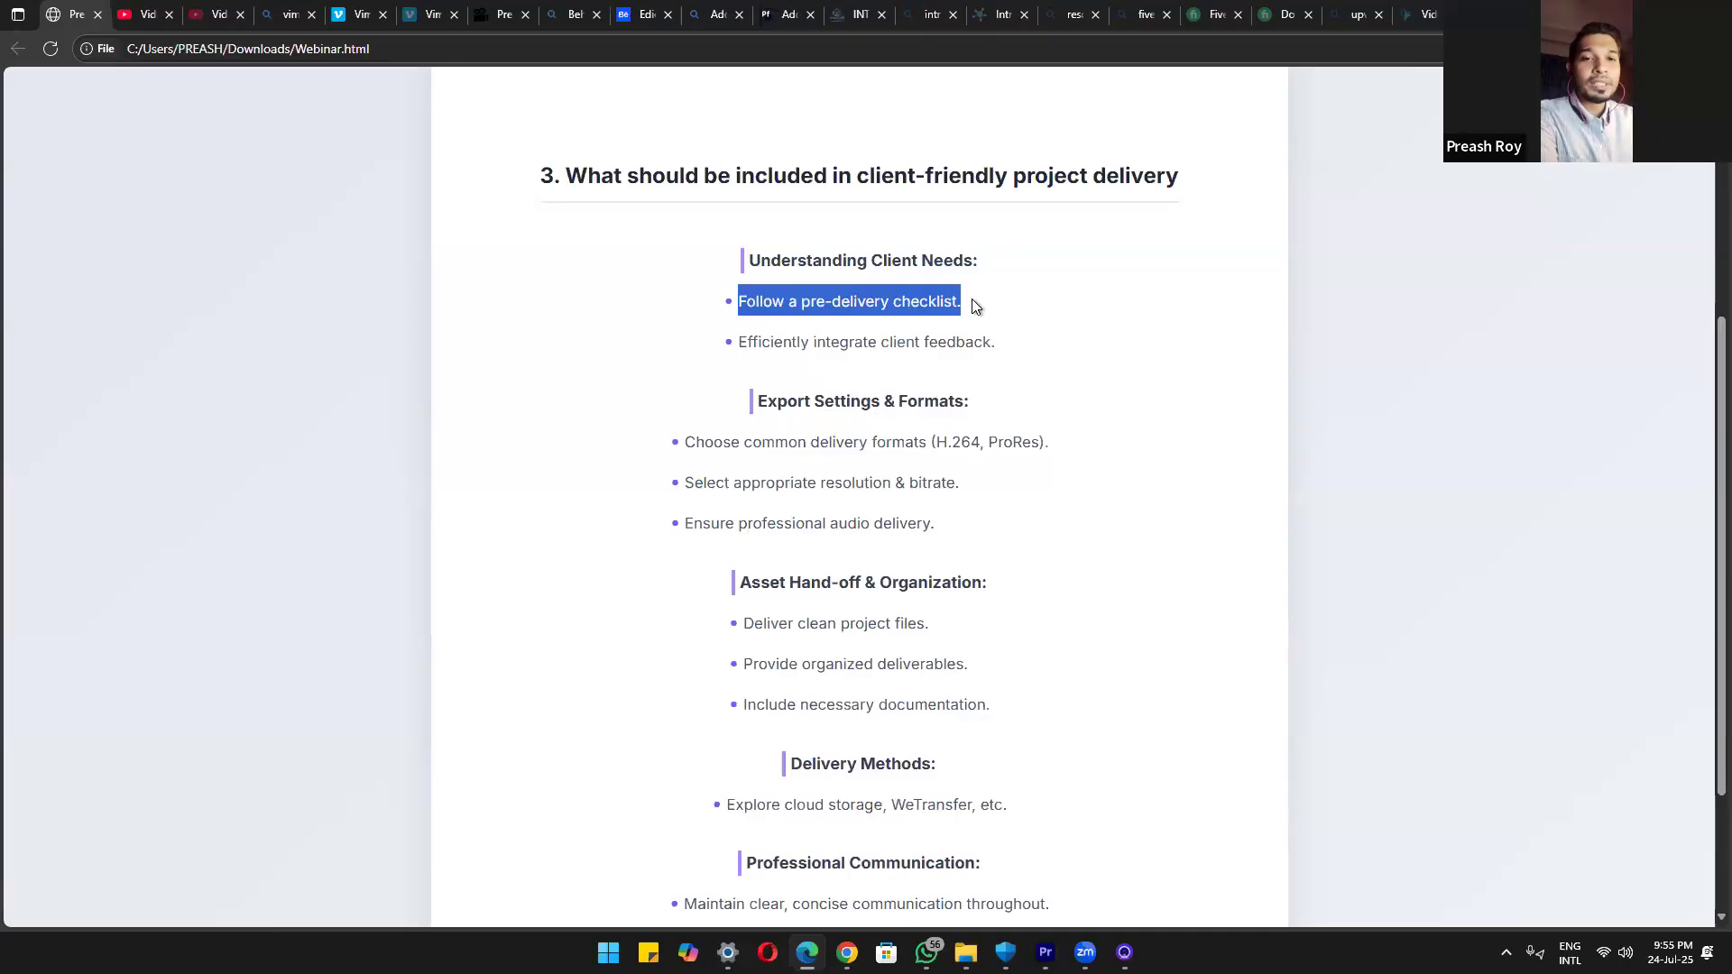
{"action": "left_click", "coordinate": [1090, 394]}
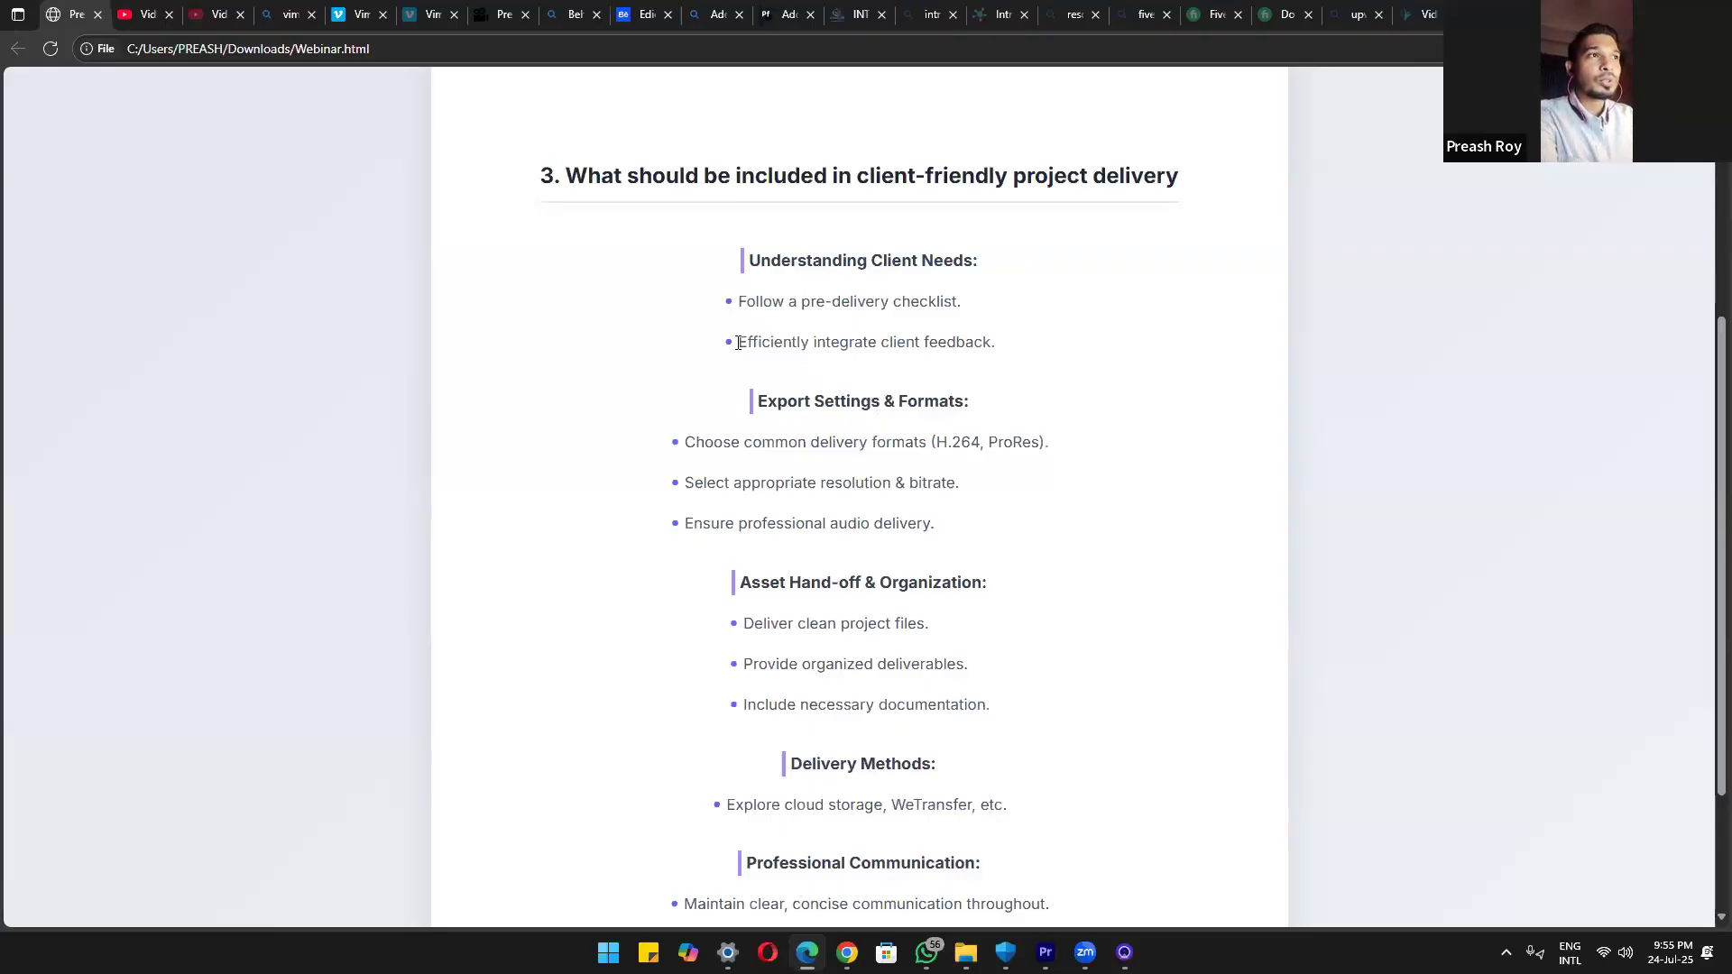
{"action": "left_click_drag", "start_coordinate": [735, 343], "coordinate": [1008, 352]}
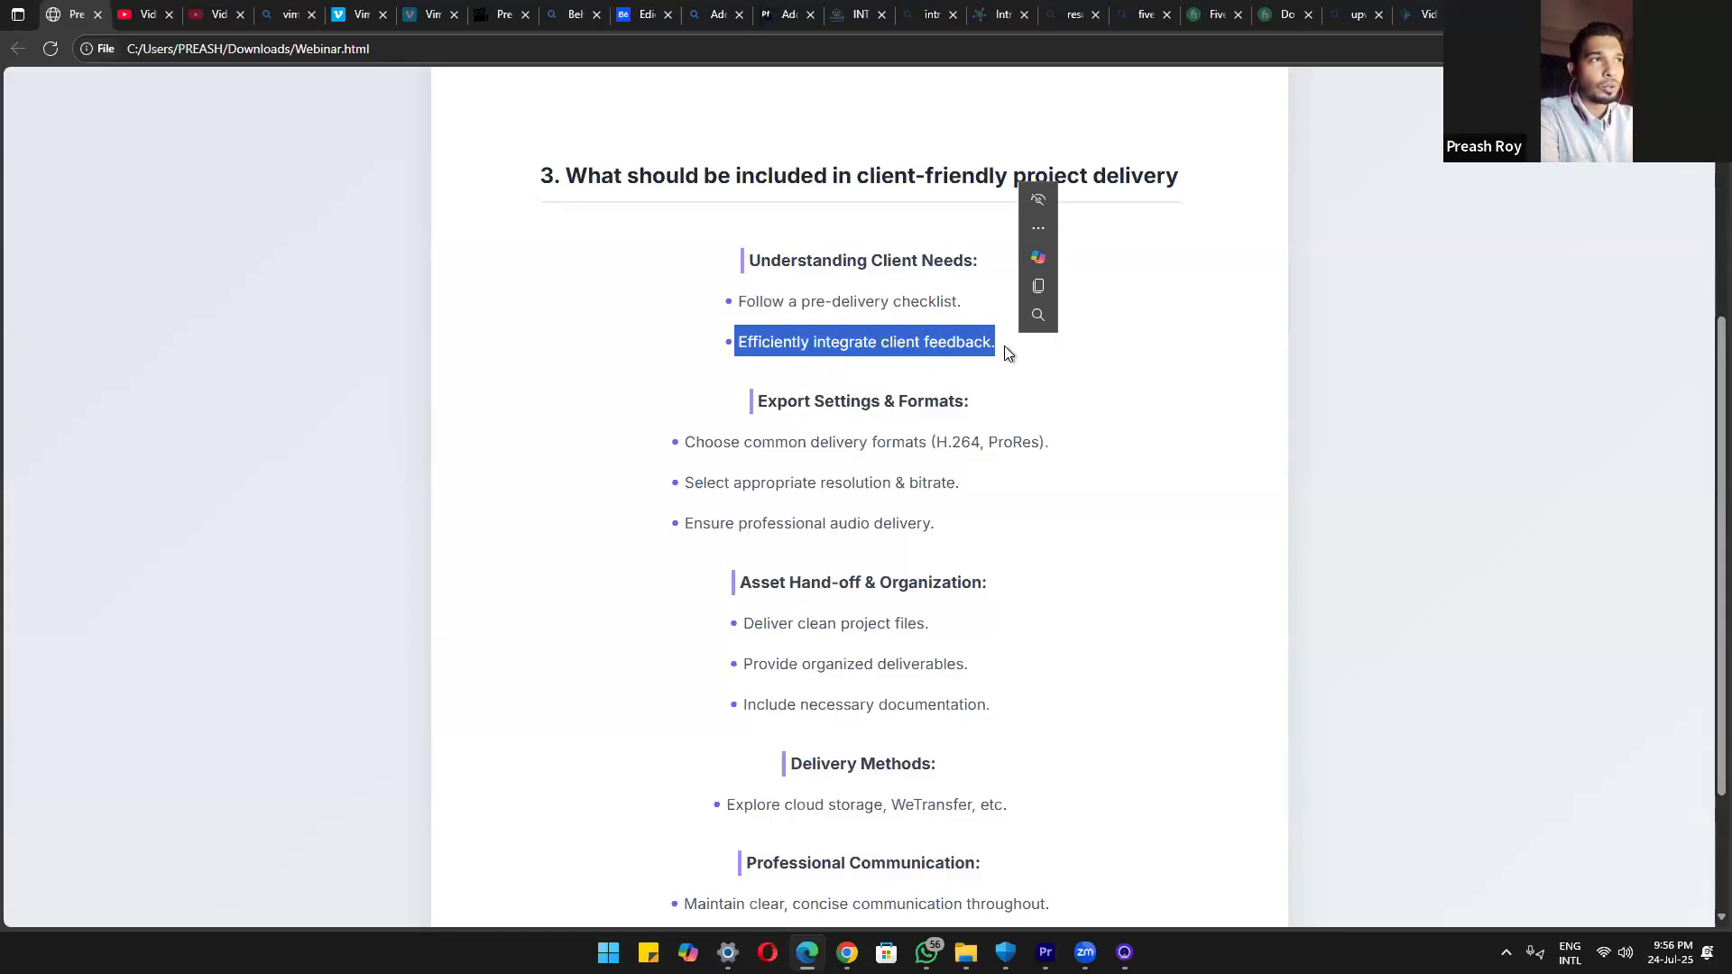
{"action": "left_click_drag", "start_coordinate": [726, 399], "coordinate": [1025, 526]}
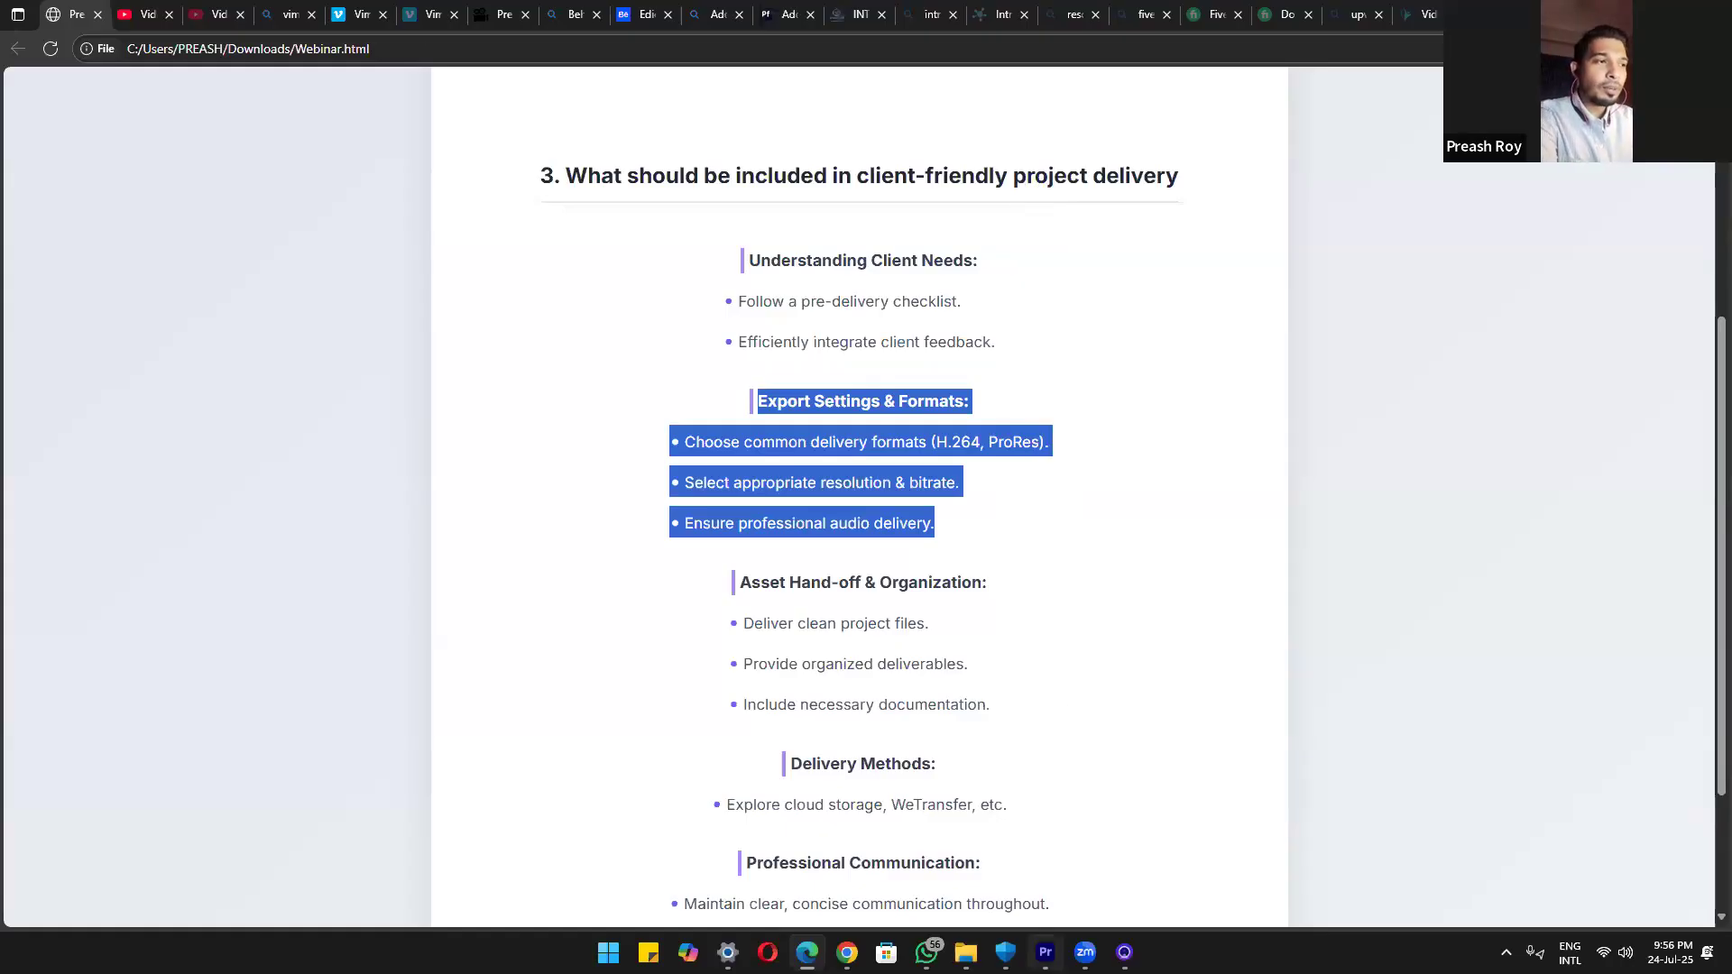
Switch to Premiere Pro, open the export settings for the shaky video sequence and examine the available export presets
{"action": "left_click", "coordinate": [1045, 952]}
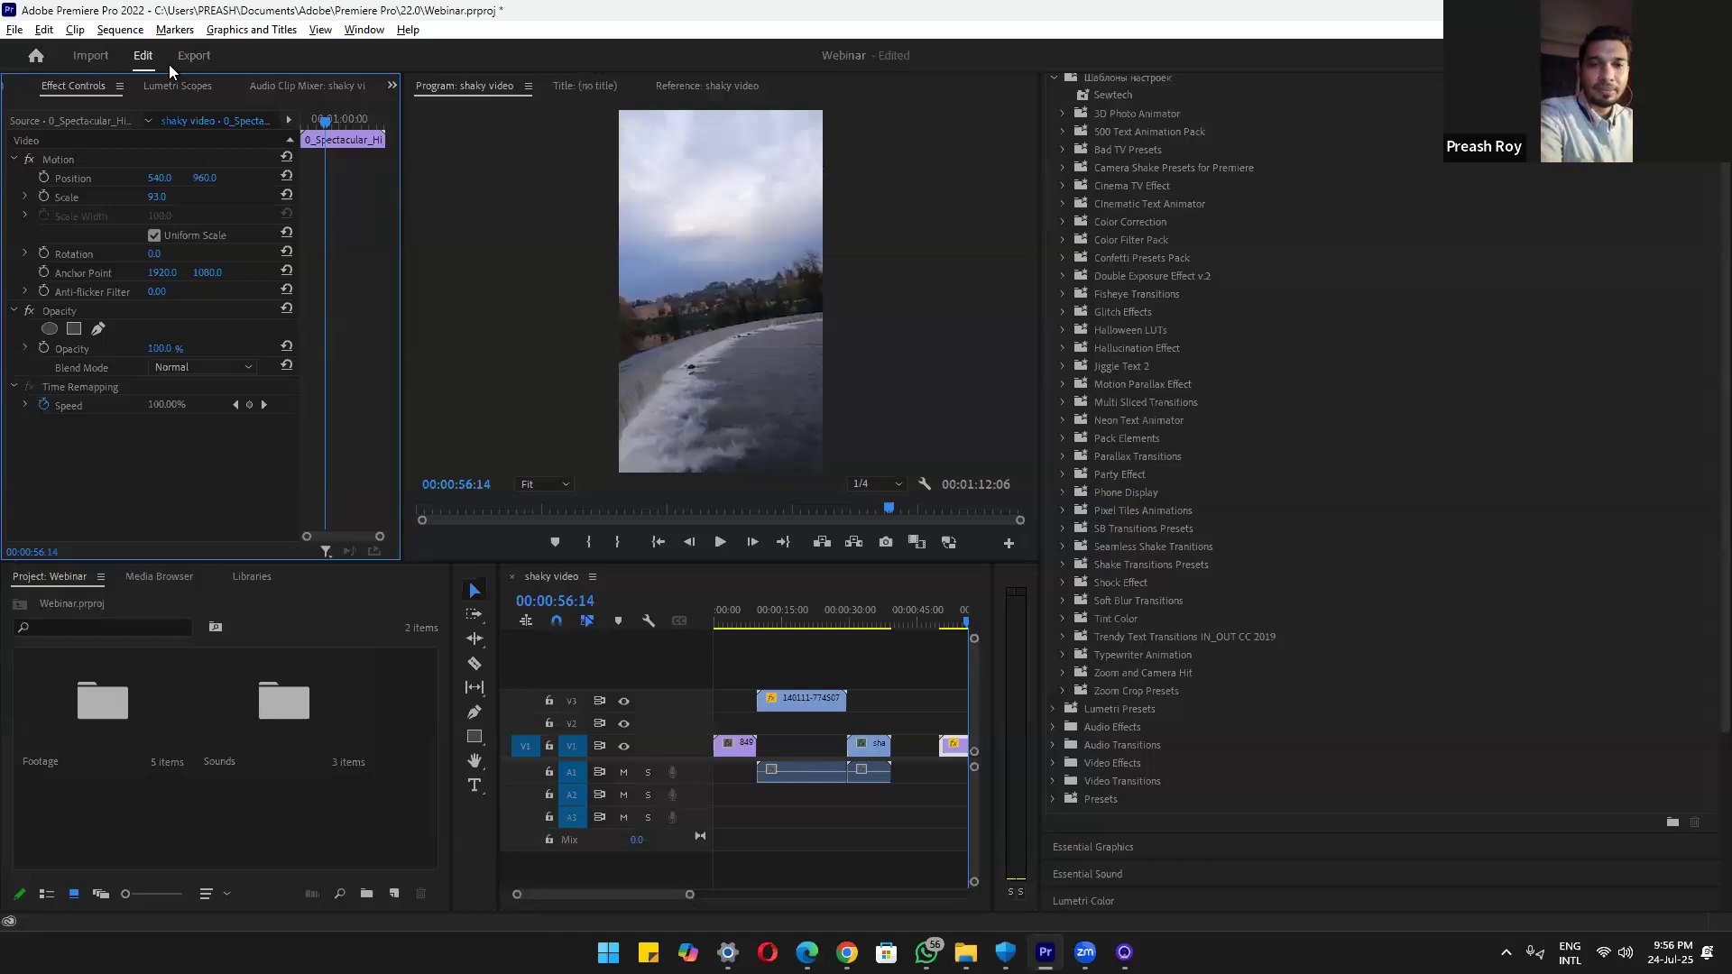
{"action": "left_click", "coordinate": [484, 380]}
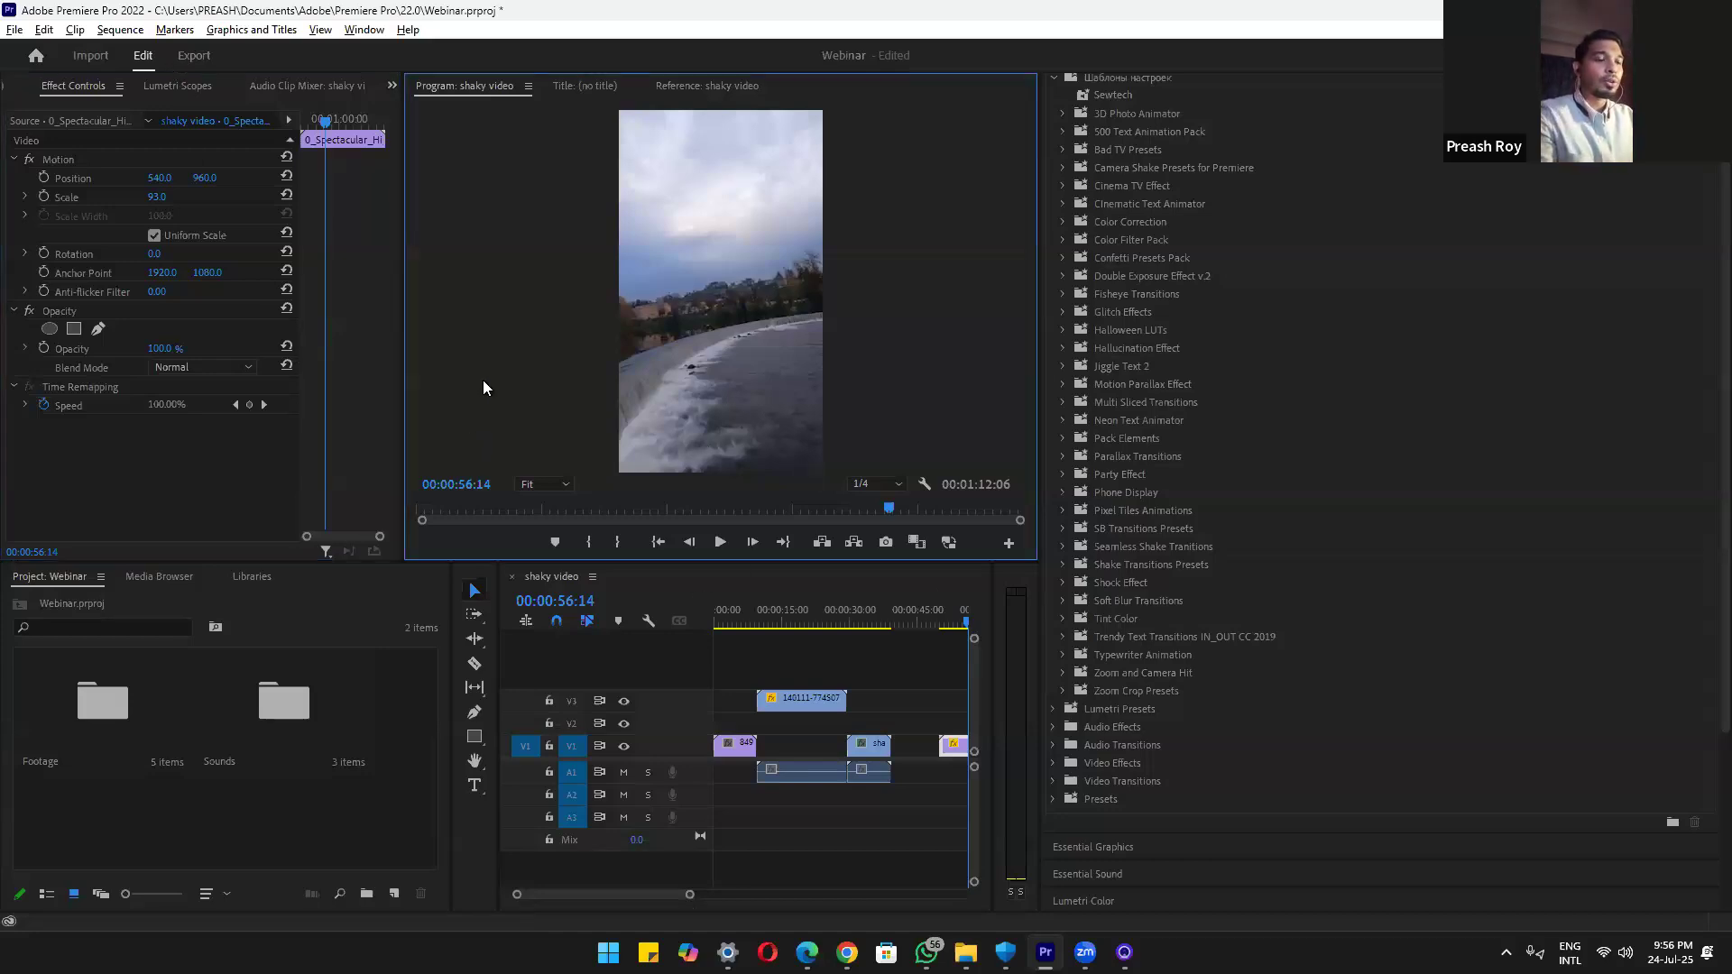
{"action": "key", "text": "ctrl+m"}
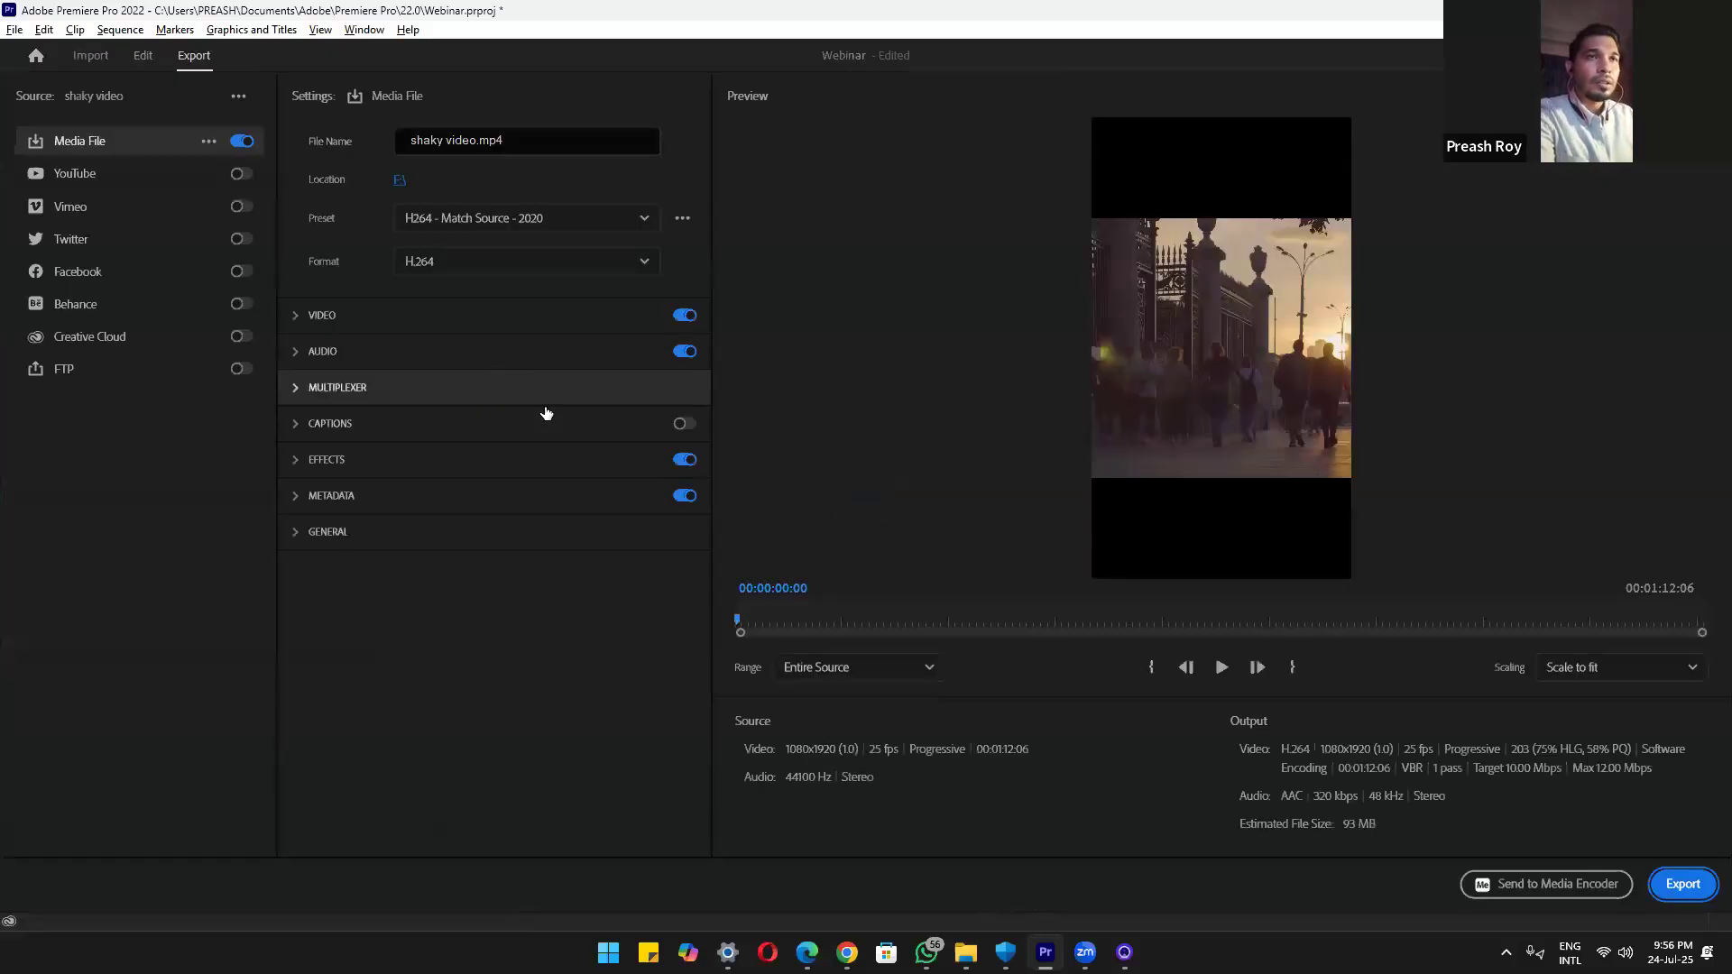
{"action": "left_click", "coordinate": [478, 219]}
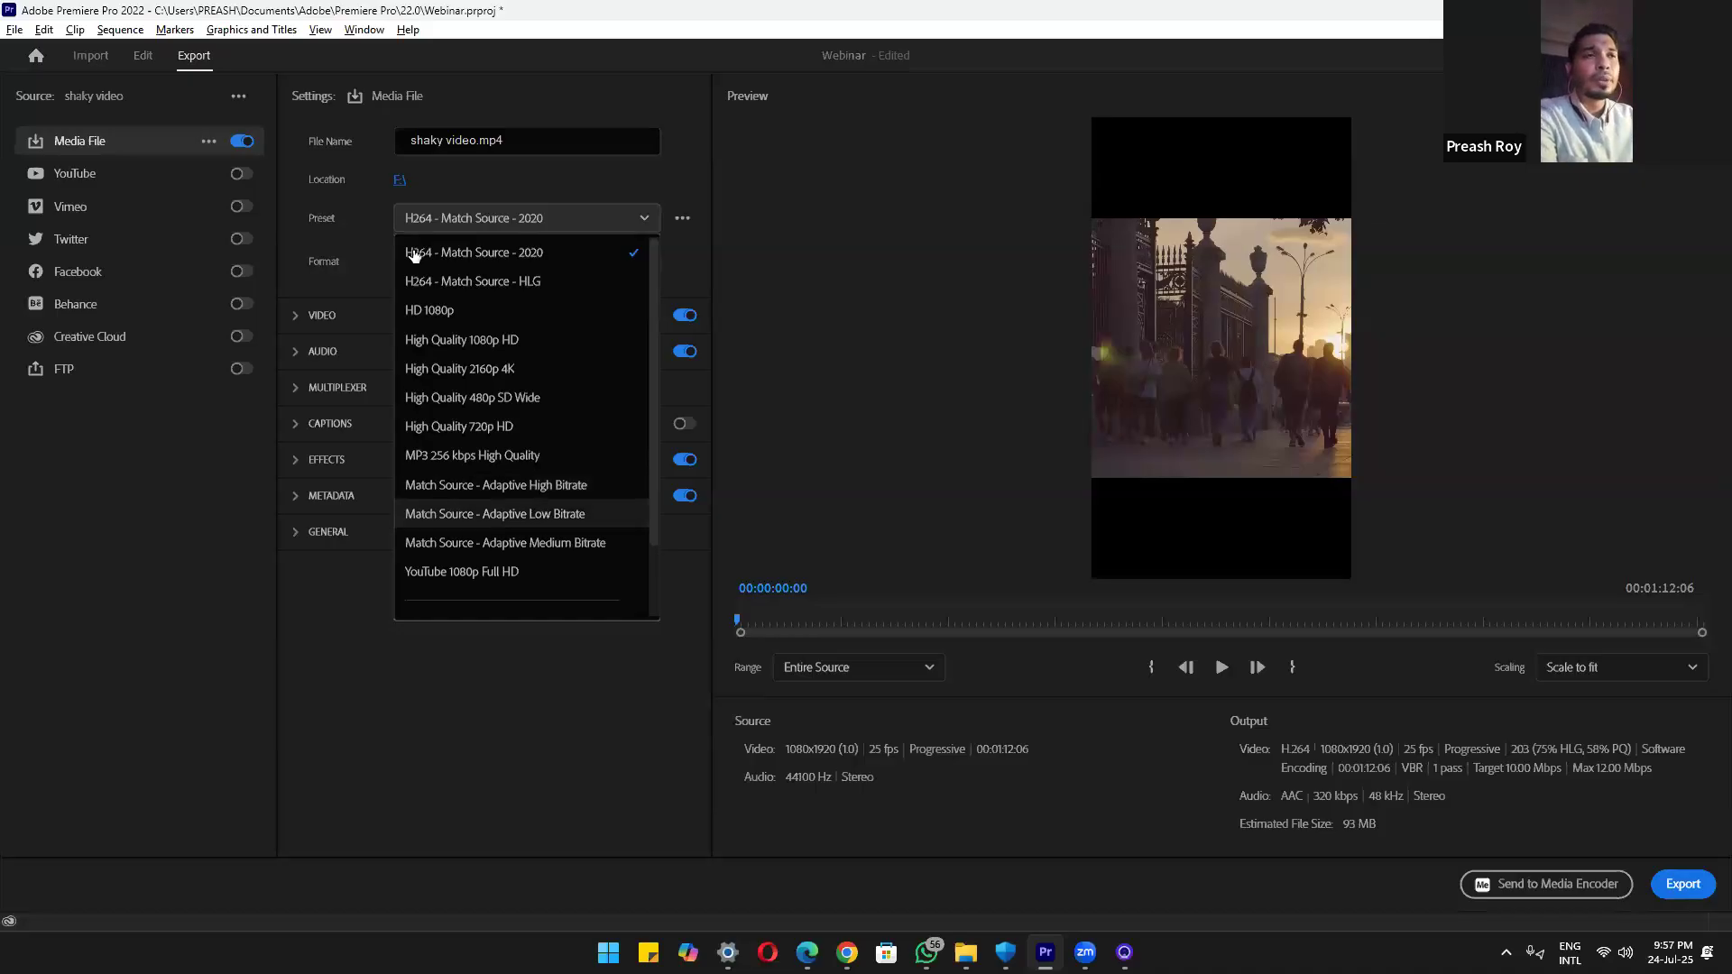
{"action": "scroll", "coordinate": [455, 606], "scroll_direction": "down", "scroll_amount": 1}
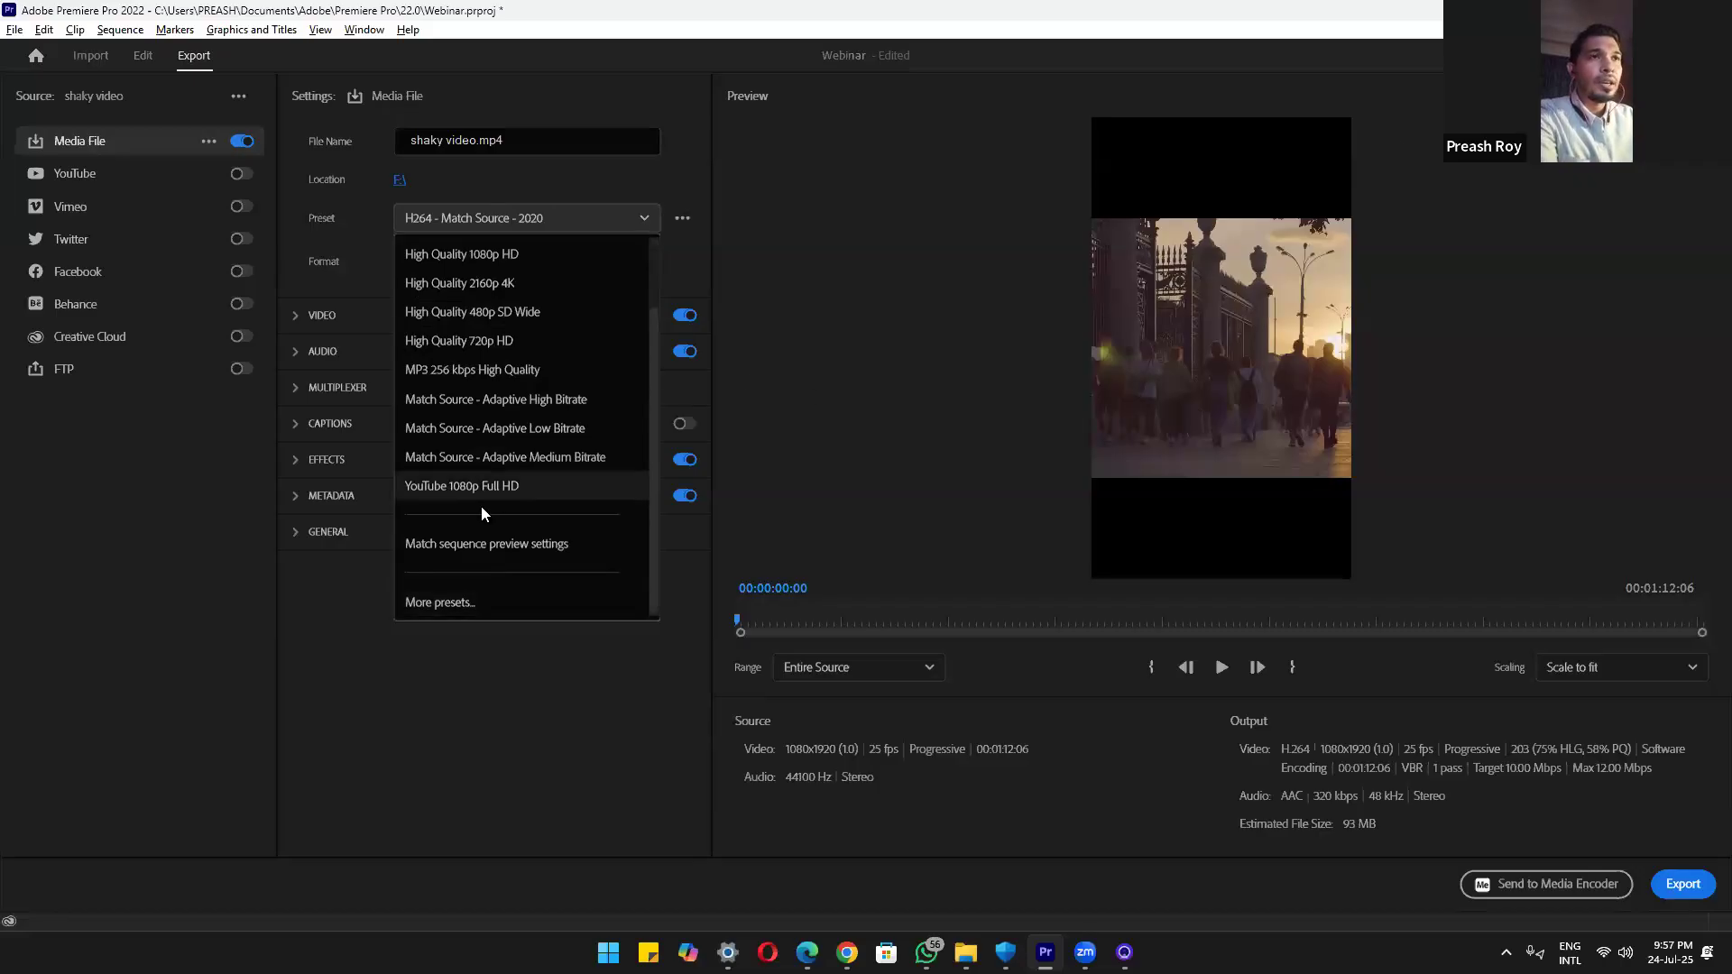
{"action": "scroll", "coordinate": [480, 506], "scroll_direction": "up", "scroll_amount": 1}
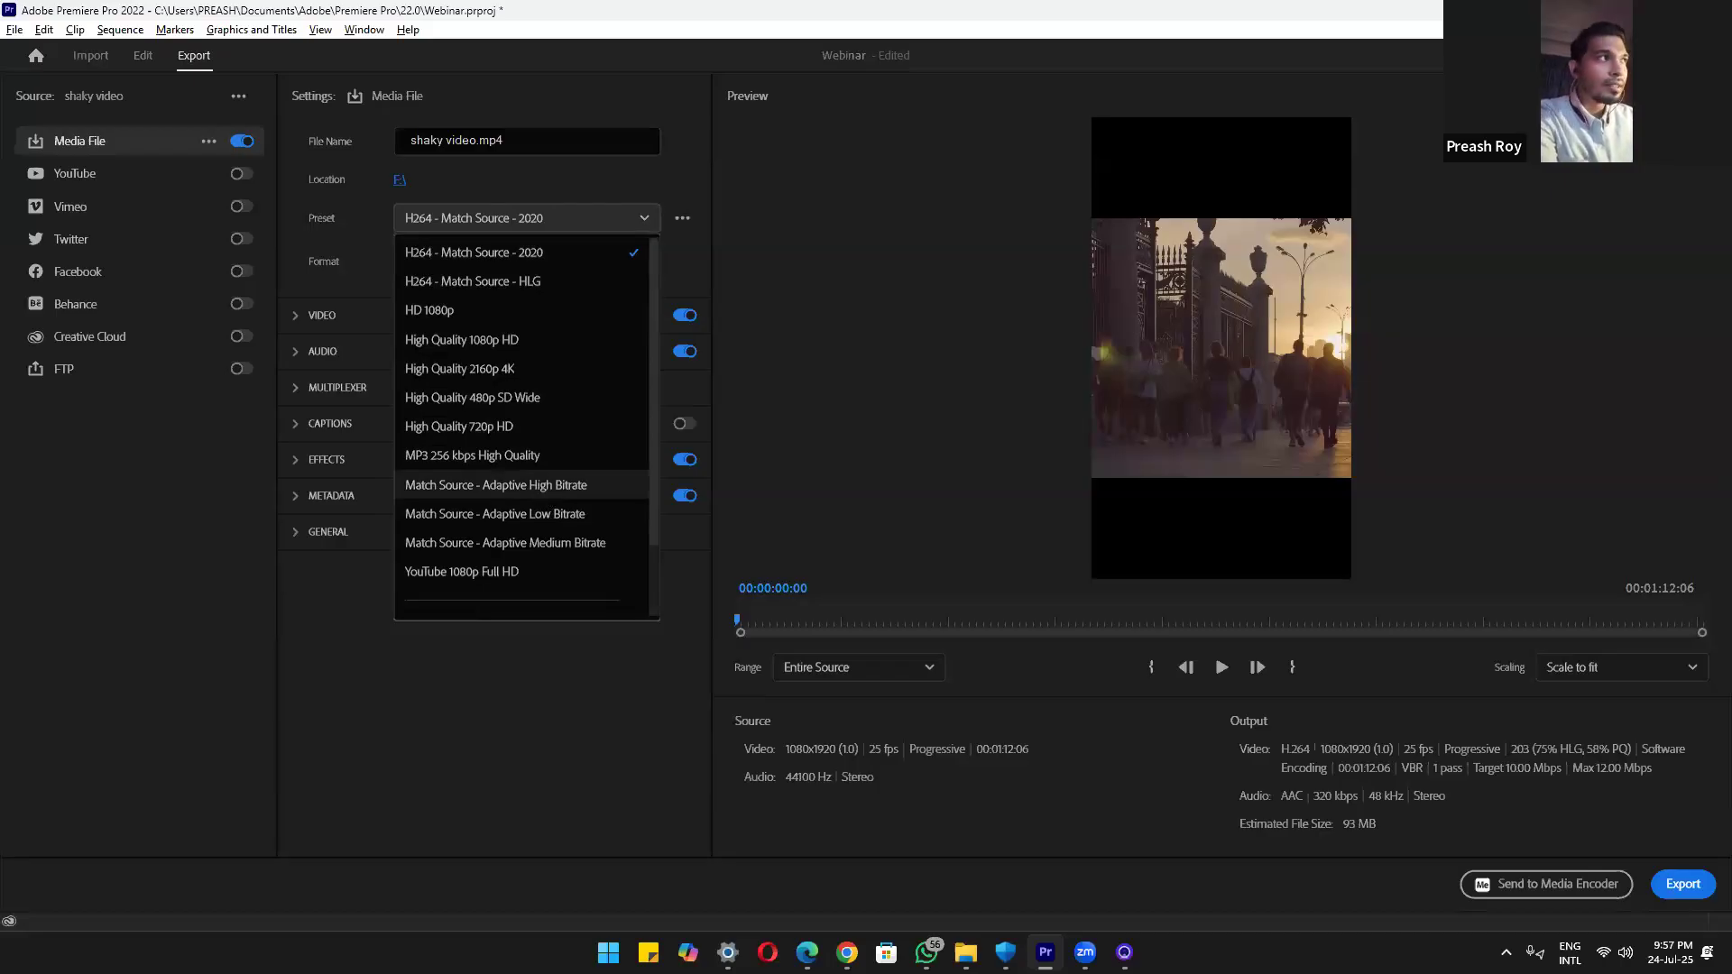
Return to the Webinar.html outline and review its asset hand-off, delivery methods and professional communication sections
{"action": "key", "text": "alt+Tab"}
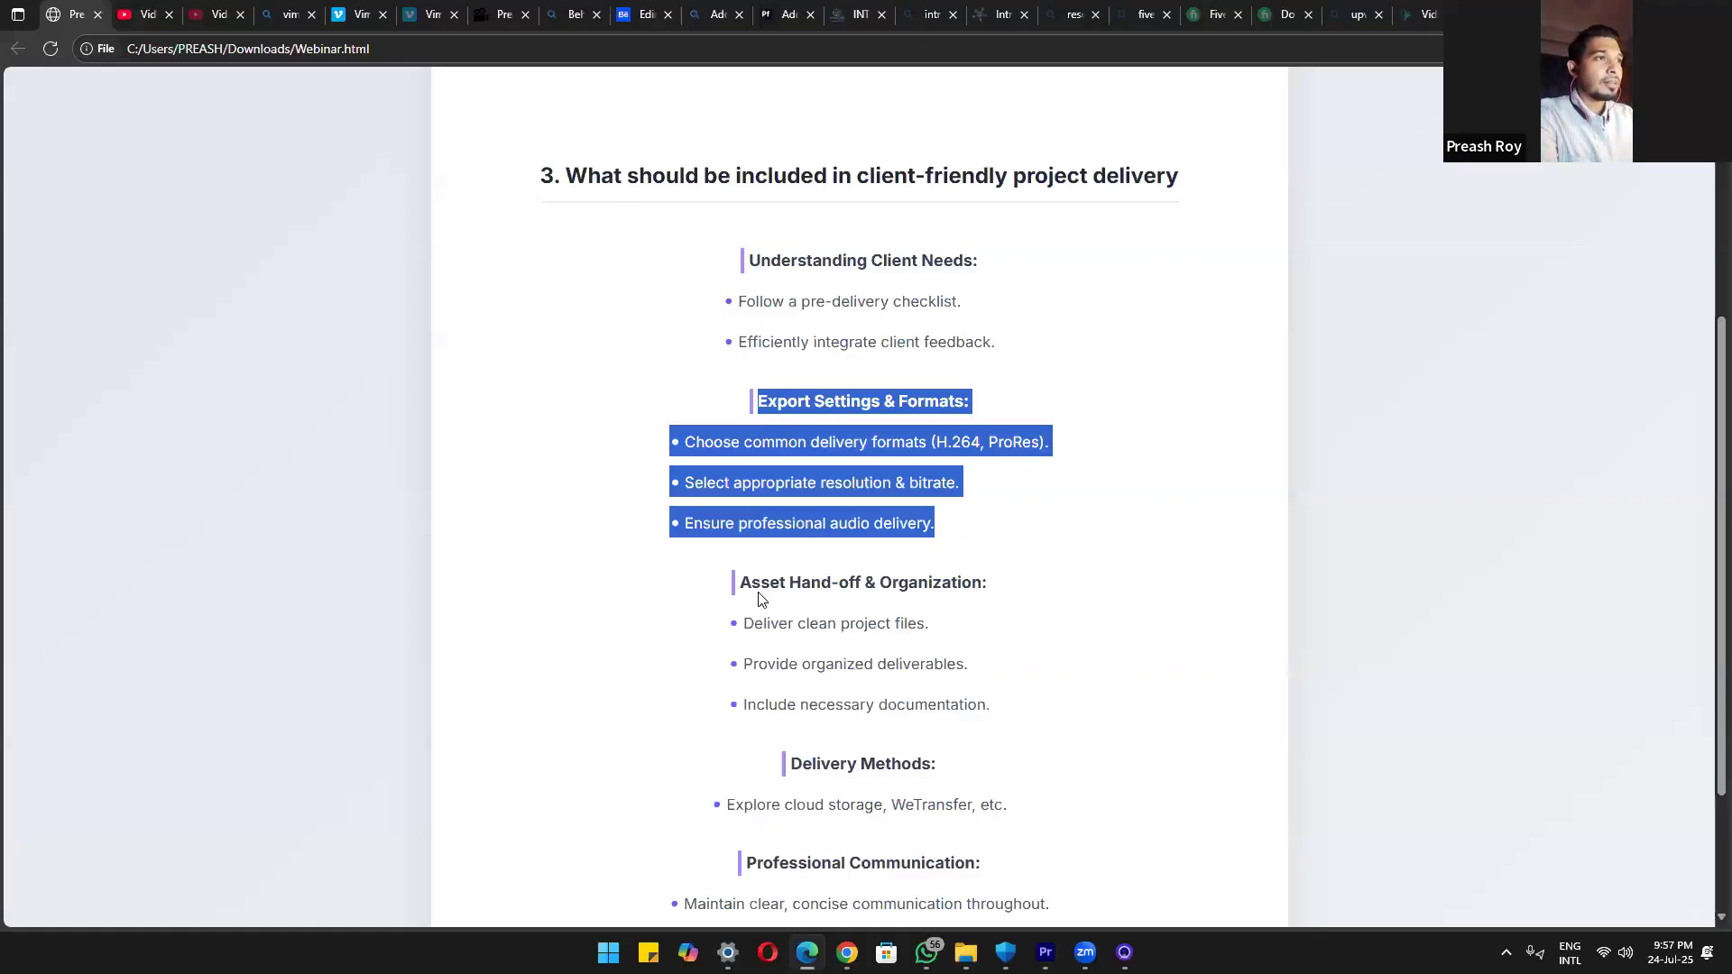
{"action": "scroll", "coordinate": [760, 599], "scroll_direction": "down", "scroll_amount": 2}
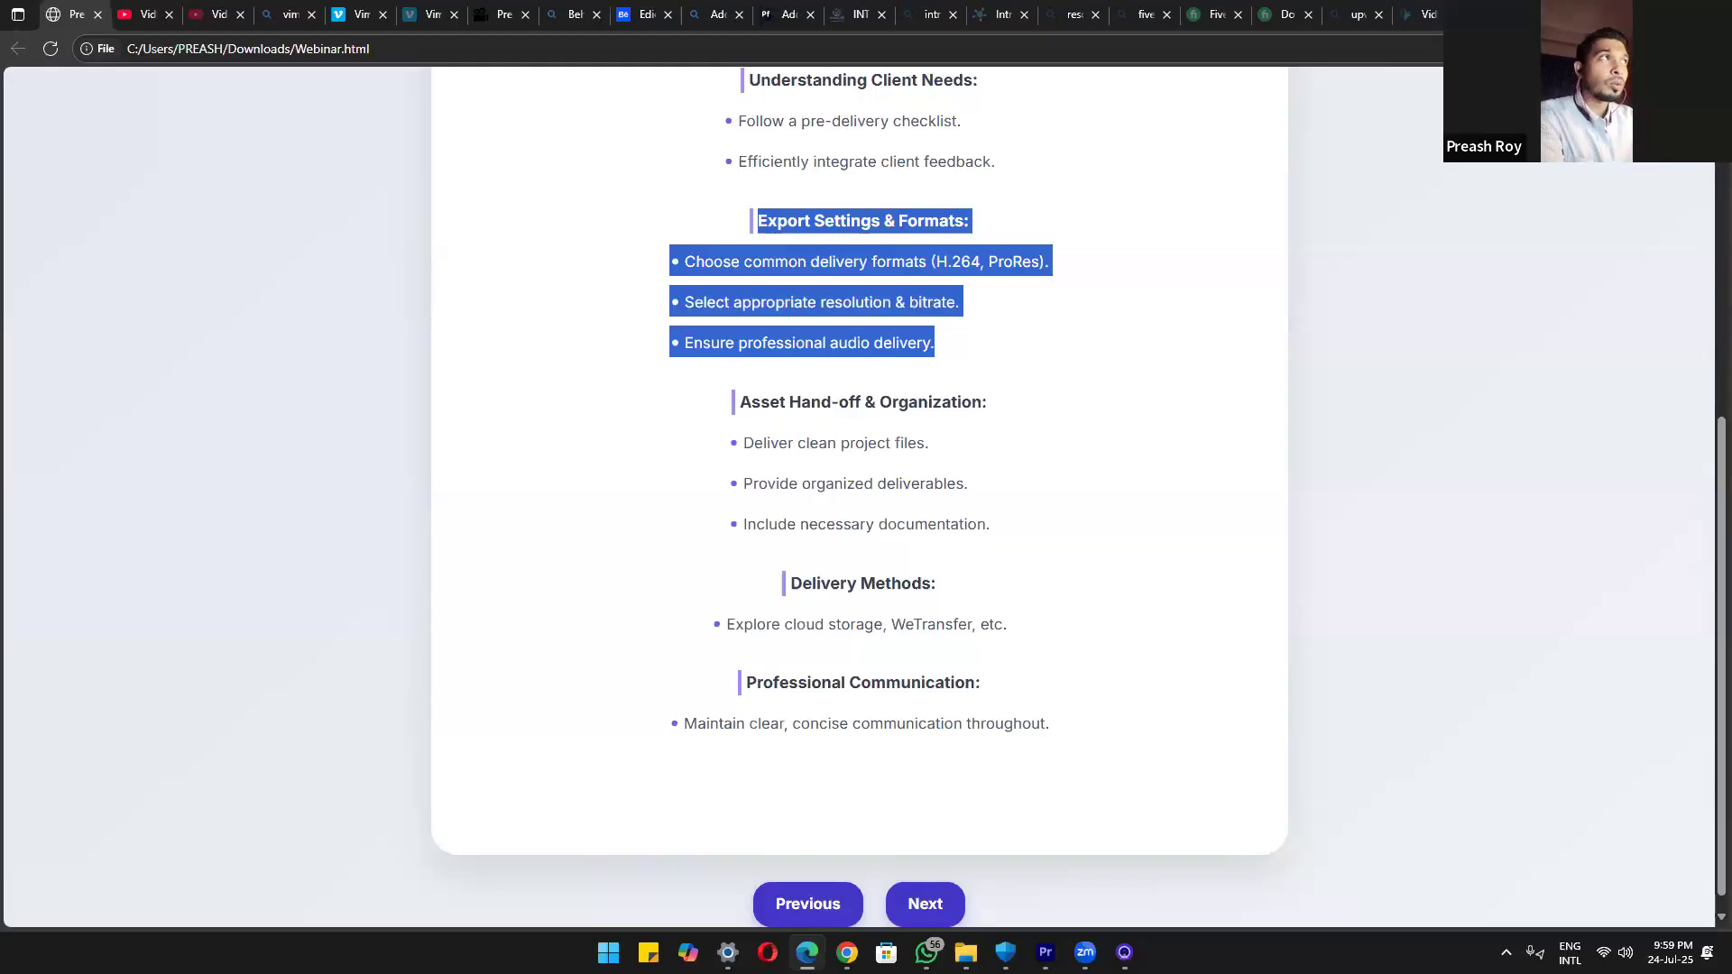
Search the web for "wormhole" in a new browser tab and open the Wormhole file-sharing site
{"action": "key", "text": "ctrl+t"}
{"action": "left_click", "coordinate": [1245, 40]}
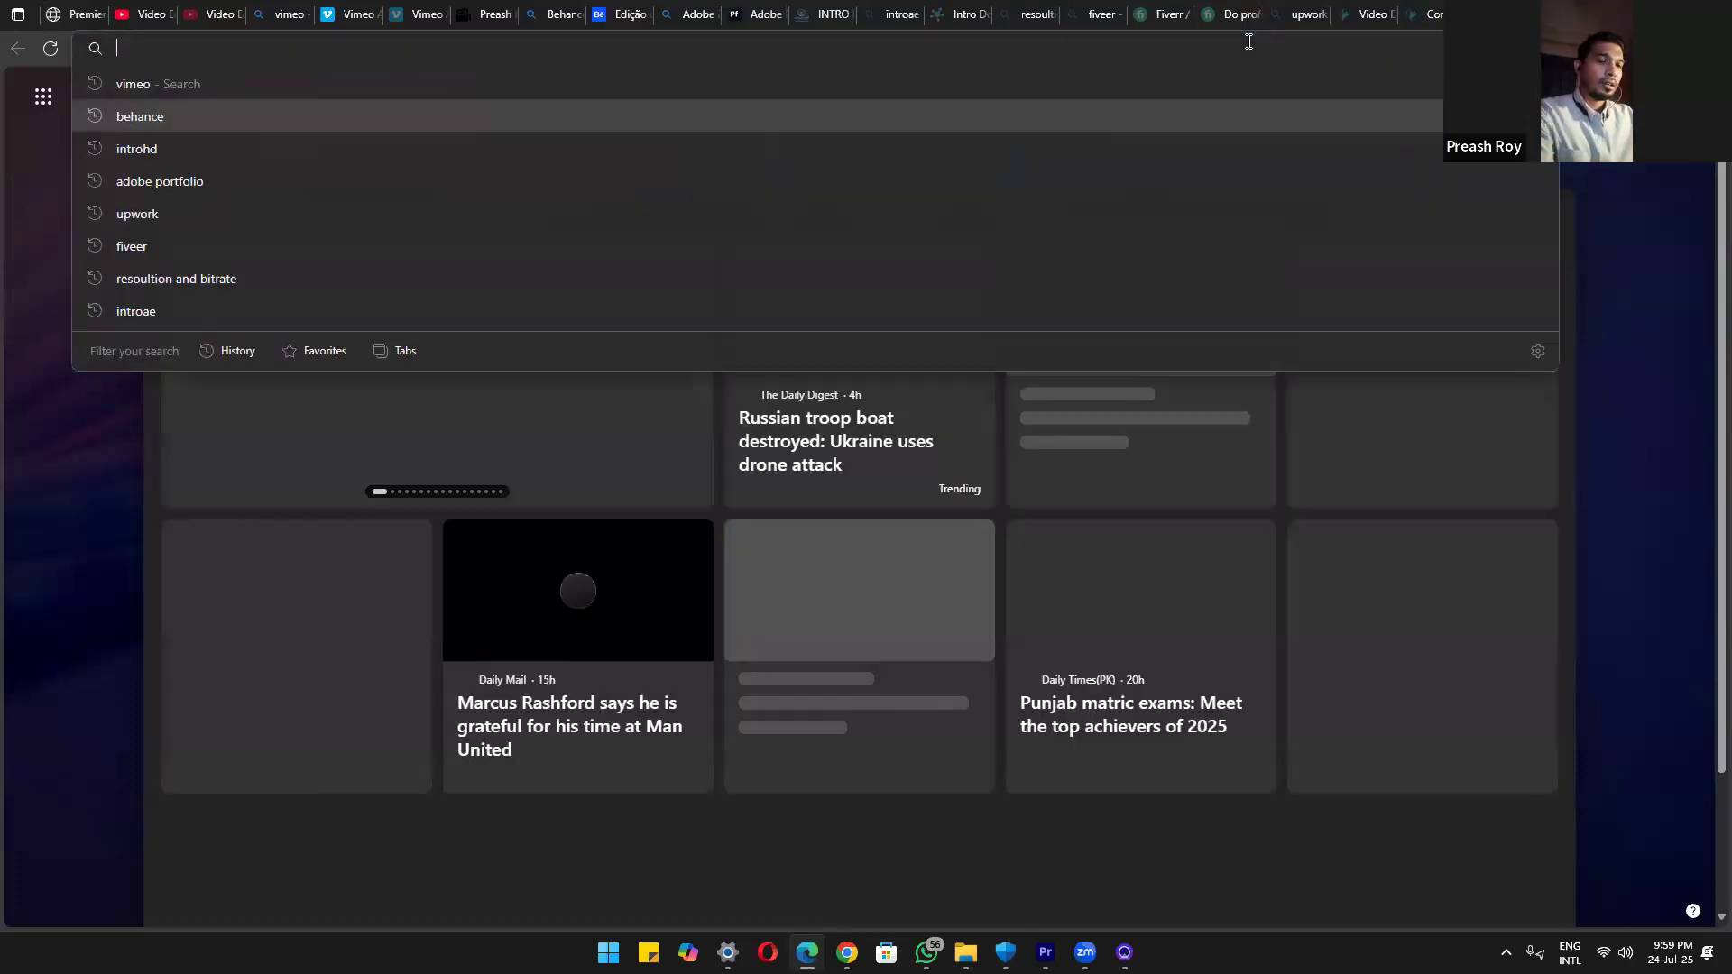
{"action": "type", "text": "wormh"}
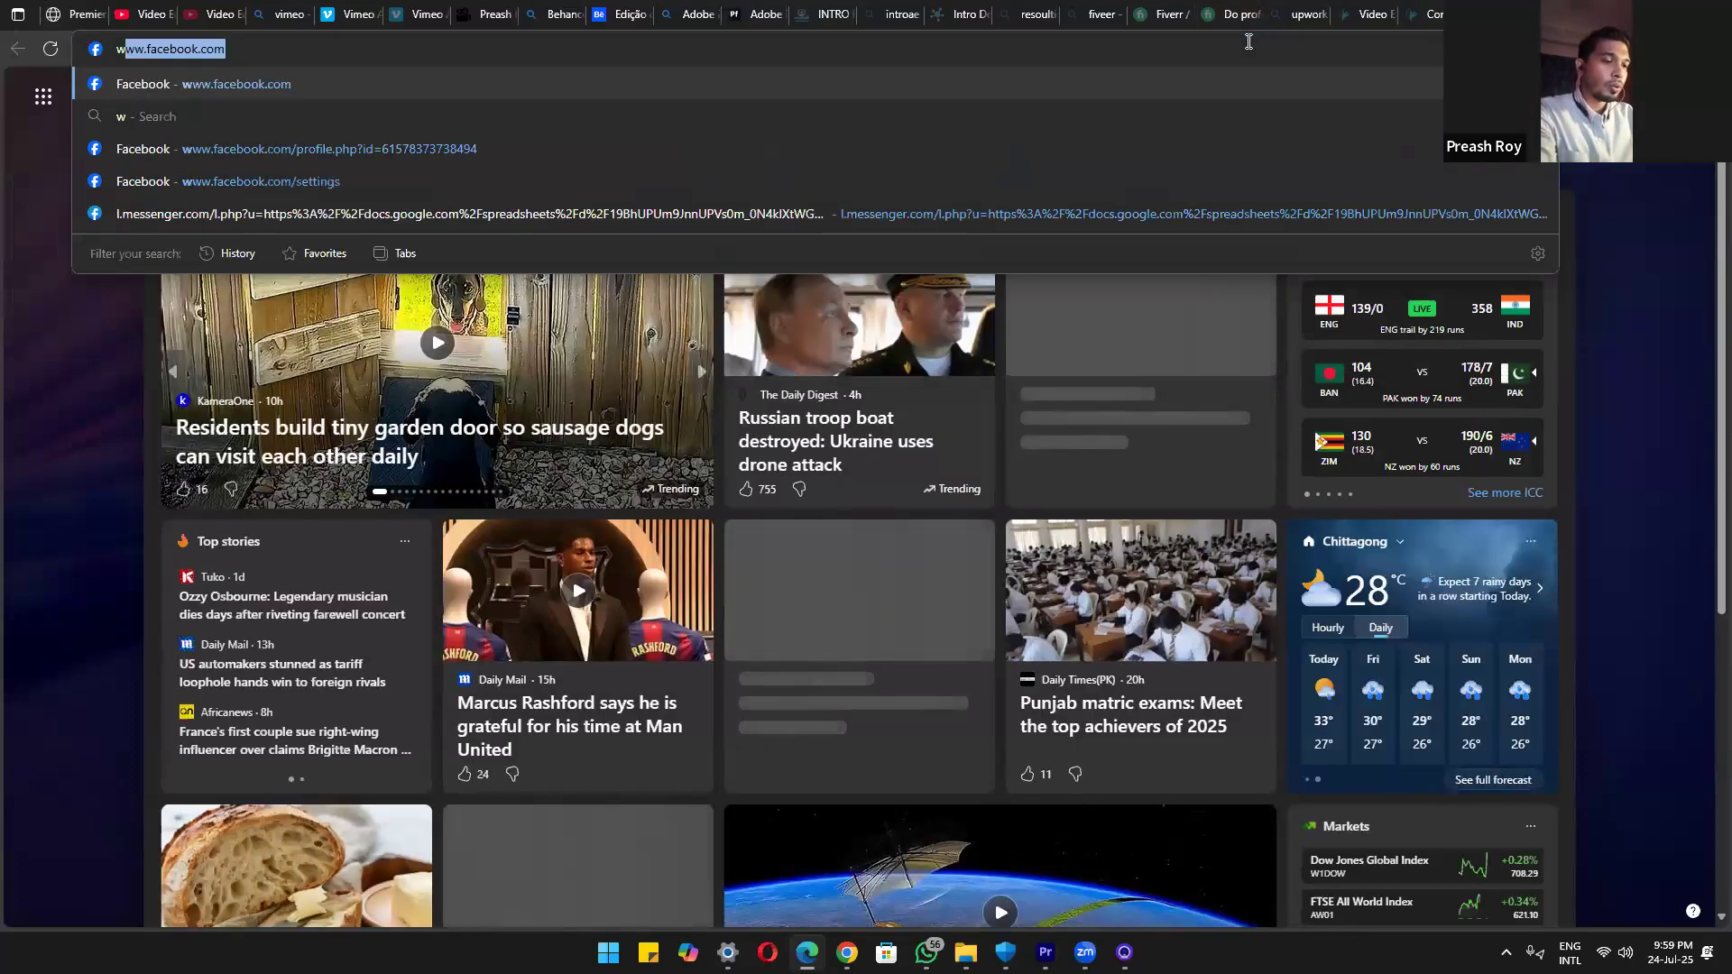
{"action": "type", "text": "ole"}
{"action": "key", "text": "Return"}
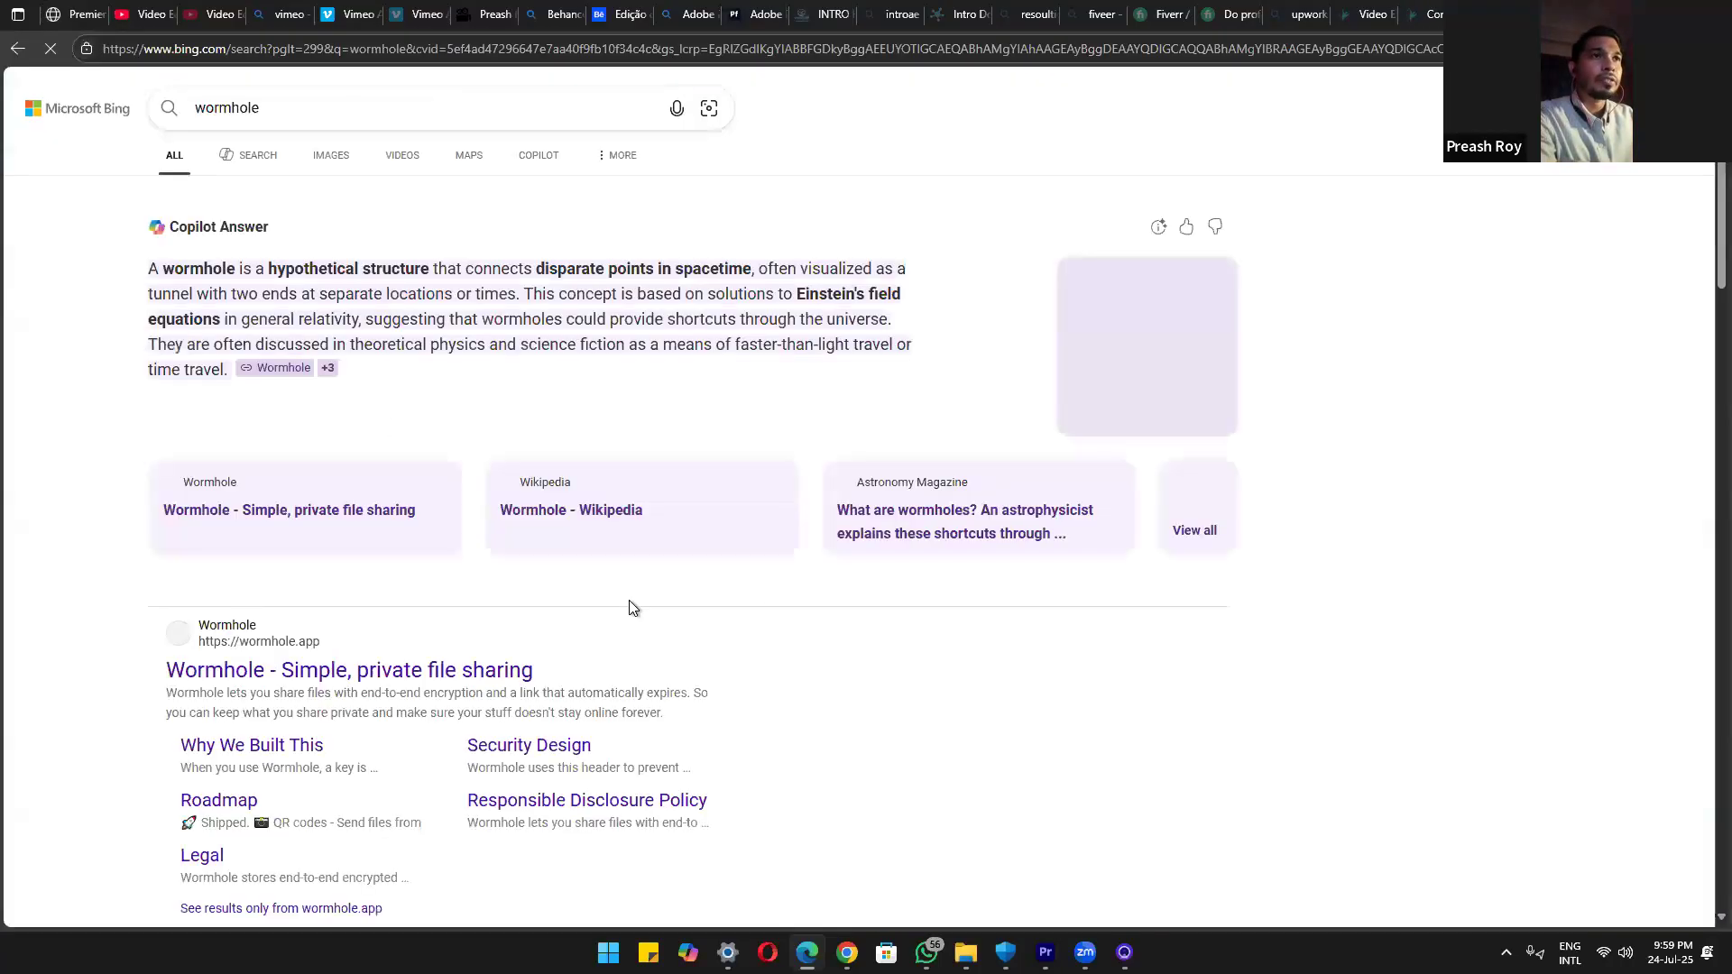
{"action": "left_click", "coordinate": [623, 669]}
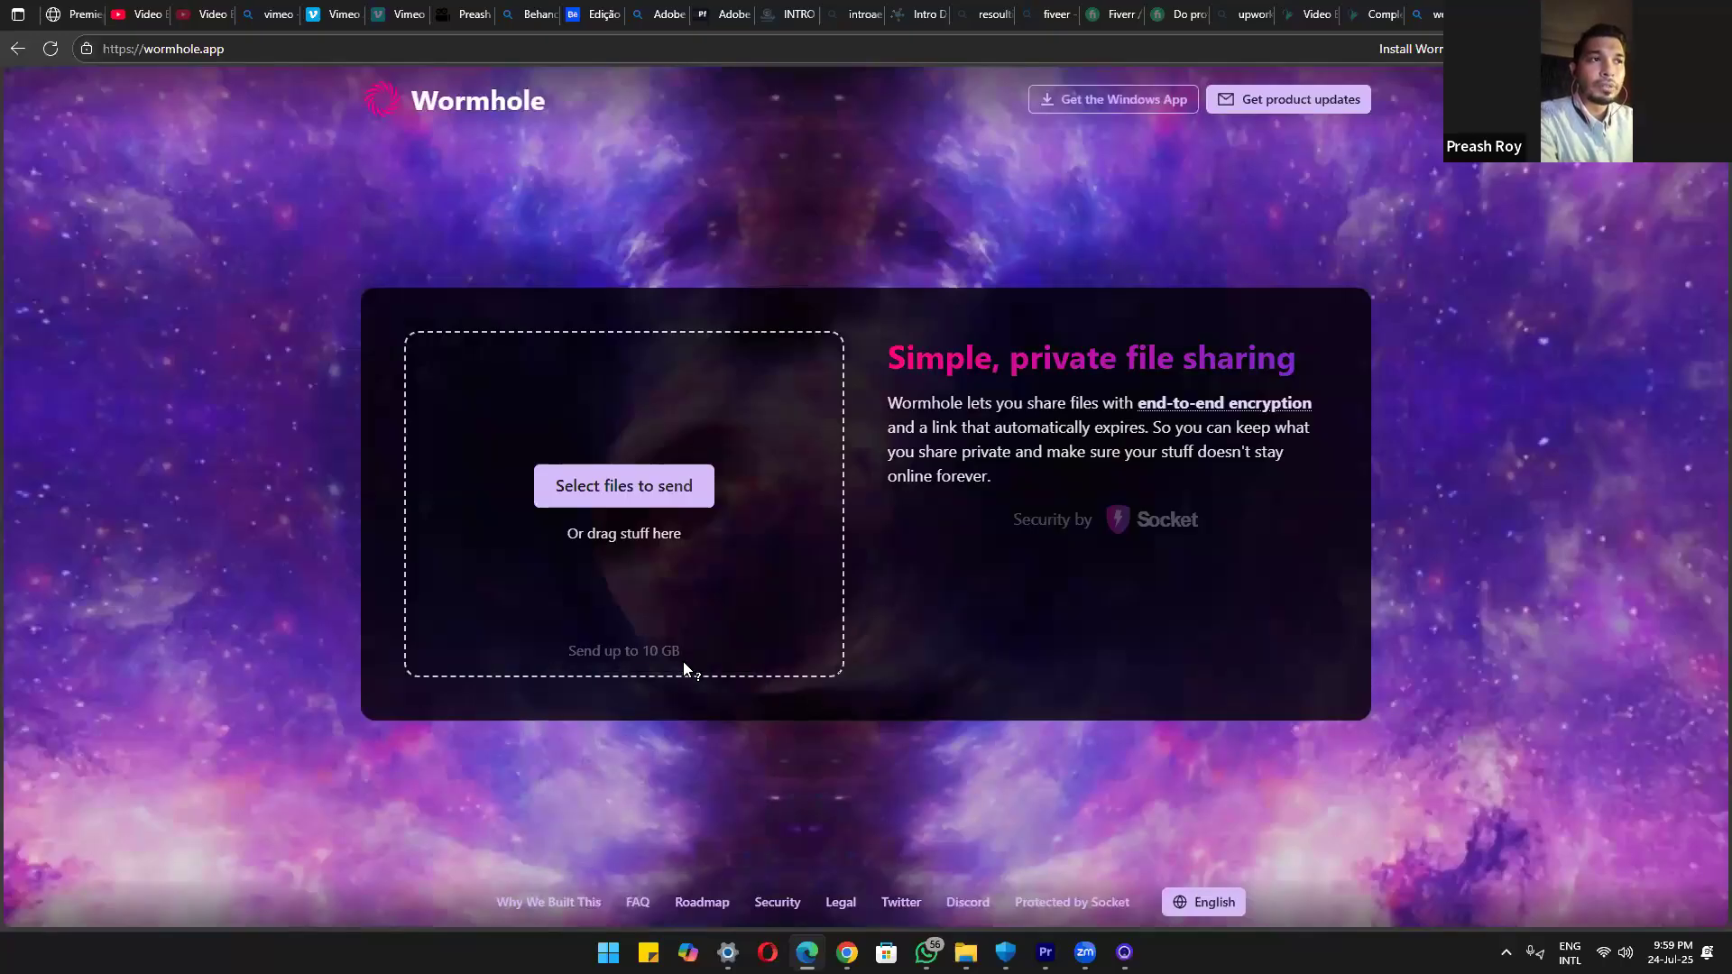
Highlight Wormhole's "Send up to 10 GB" limit, dismissing the file picker, and return to the Webinar.html outline
{"action": "triple_click", "coordinate": [684, 669]}
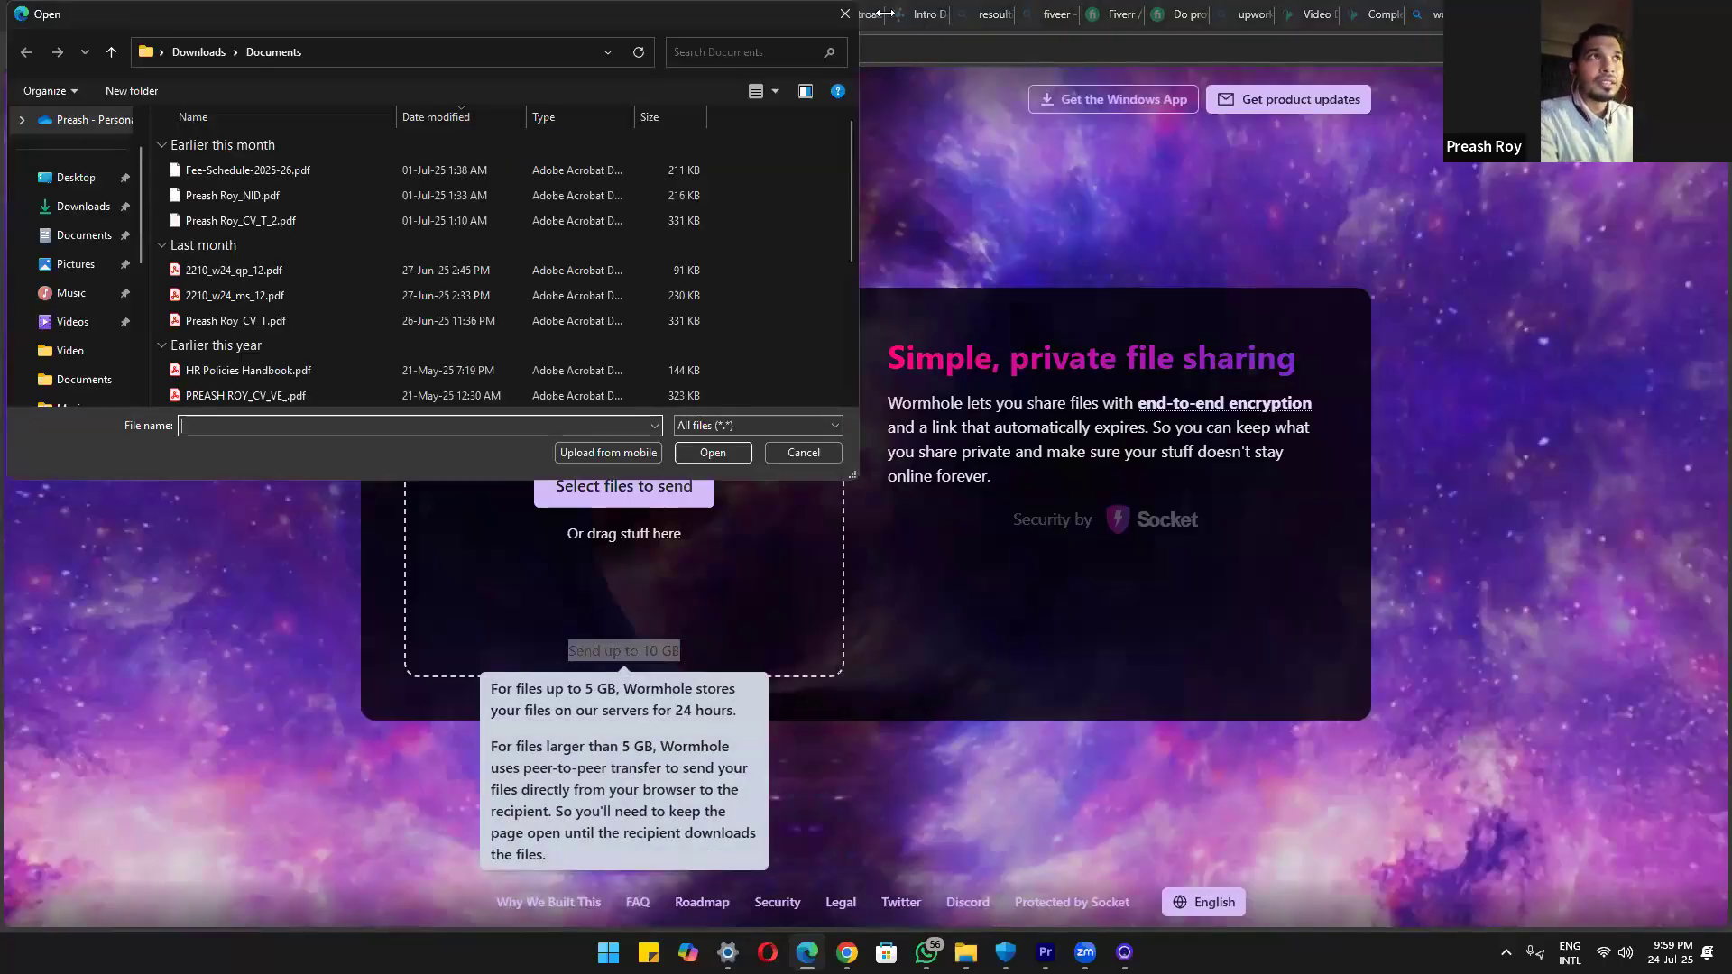
{"action": "key", "text": "Escape"}
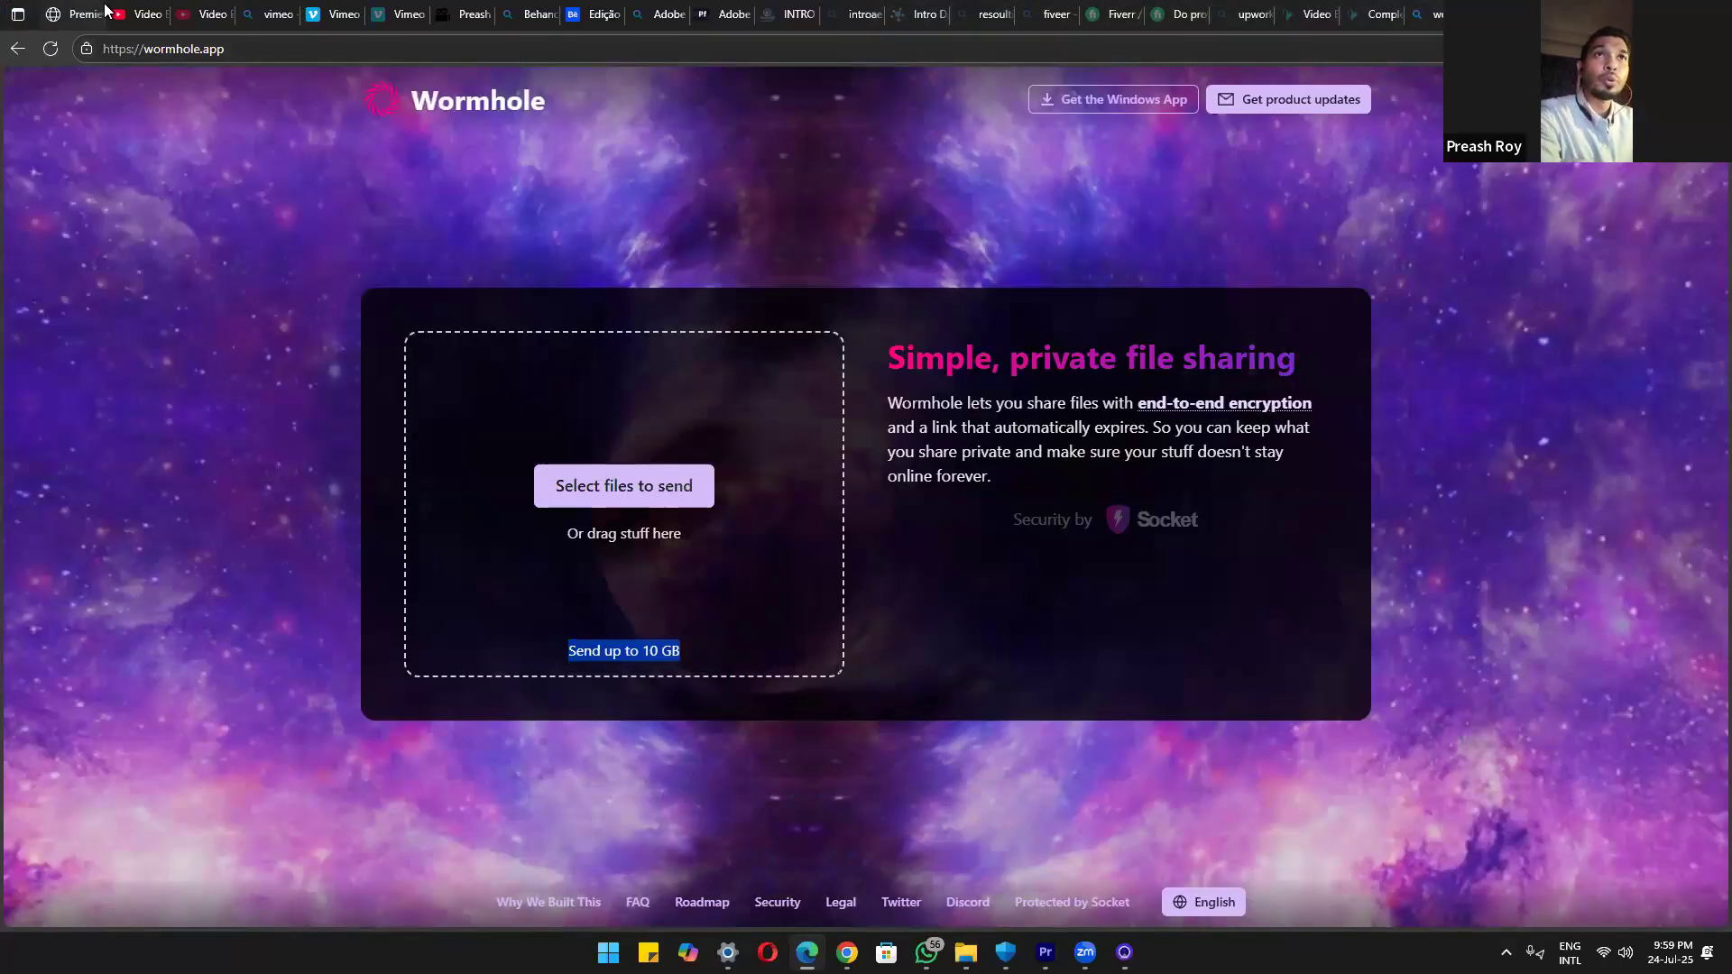
{"action": "left_click", "coordinate": [94, 11]}
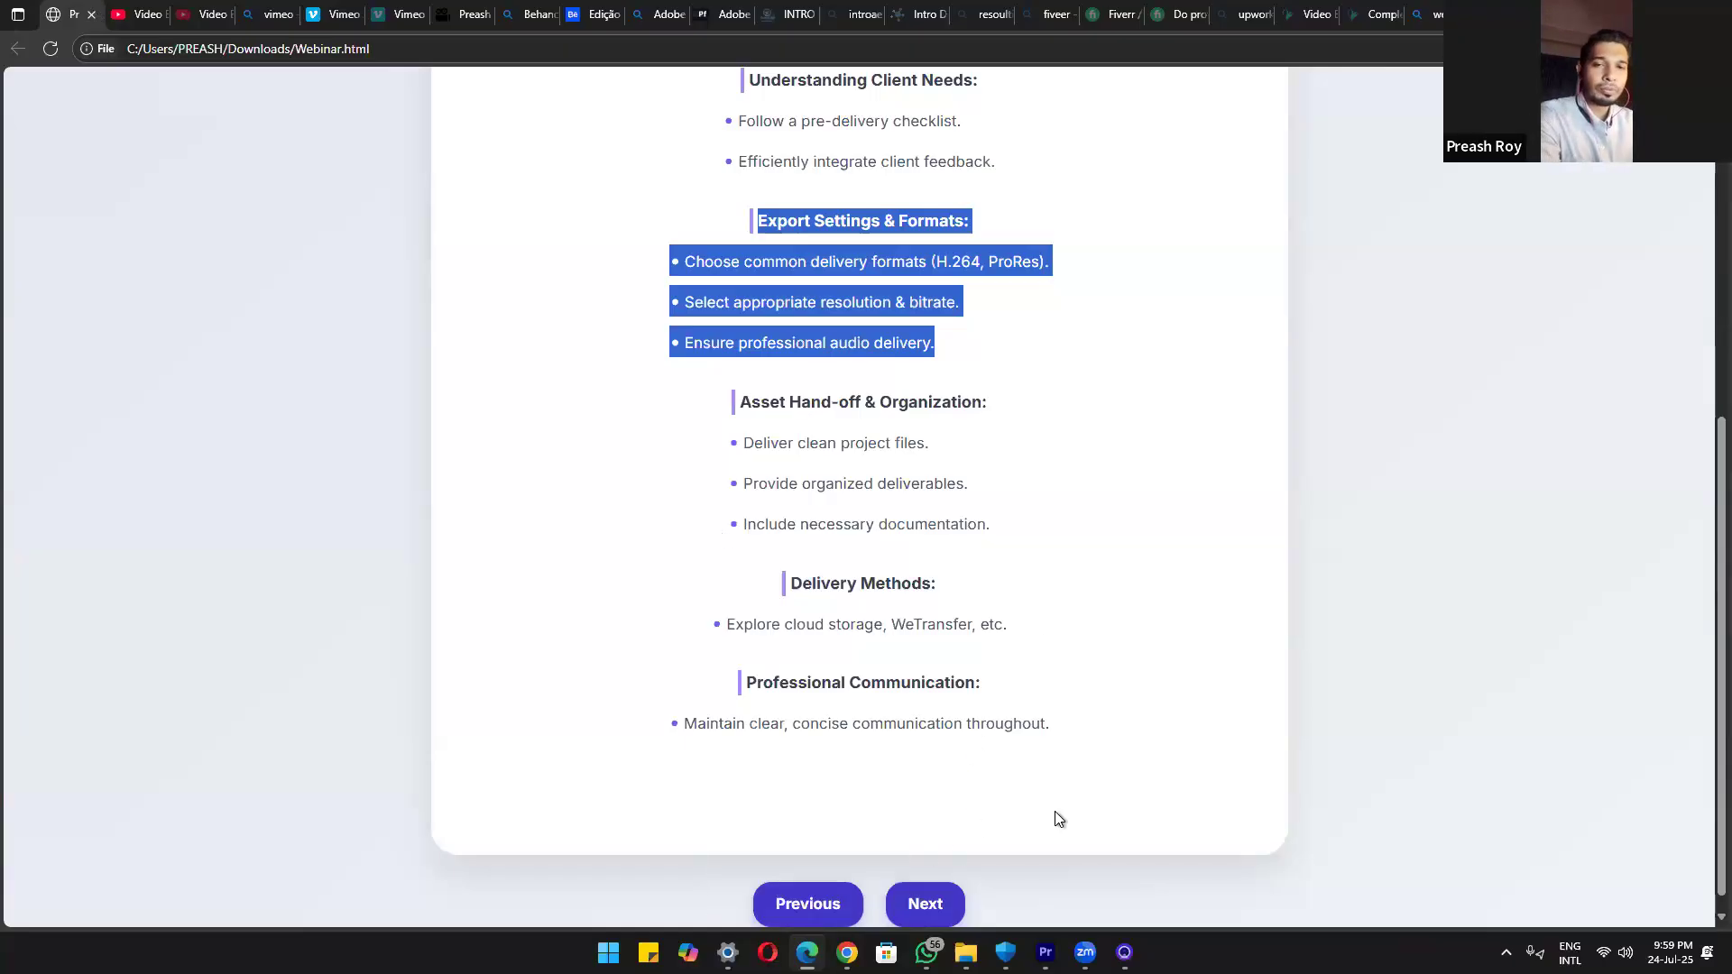
Go back in the Webinar.html outline to the productive workflow section and review its topics
{"action": "left_click", "coordinate": [826, 900]}
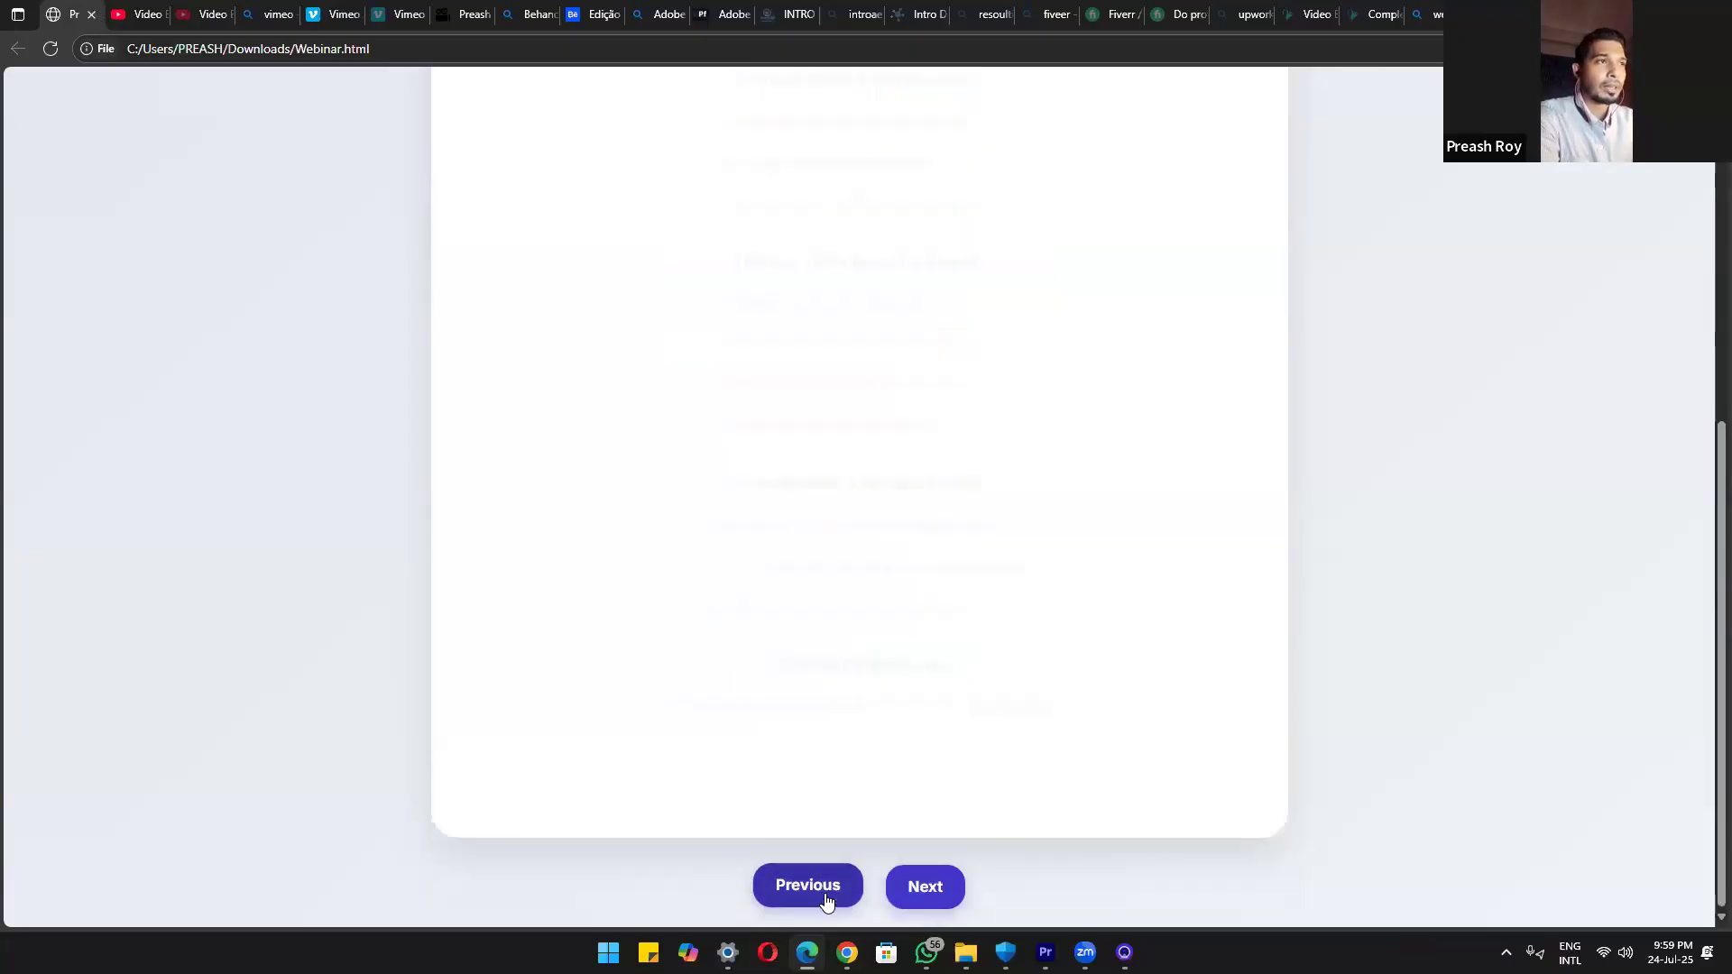
{"action": "scroll", "coordinate": [568, 582], "scroll_direction": "up", "scroll_amount": 2}
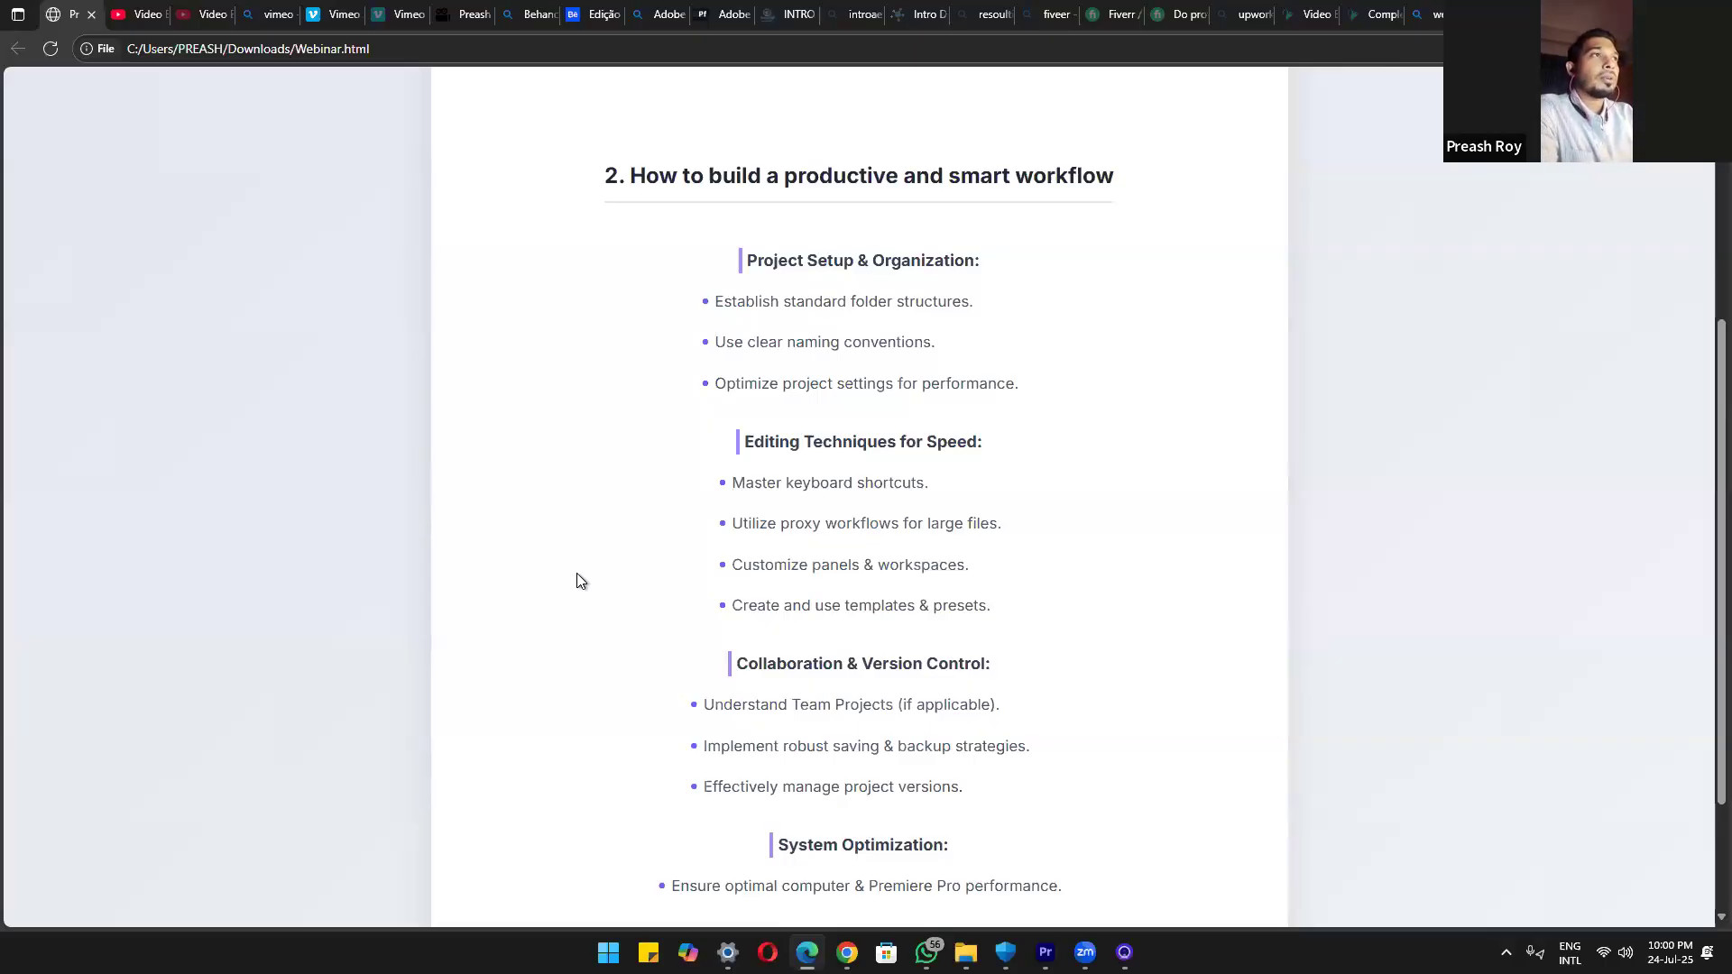
{"action": "scroll", "coordinate": [881, 839], "scroll_direction": "down", "scroll_amount": 2}
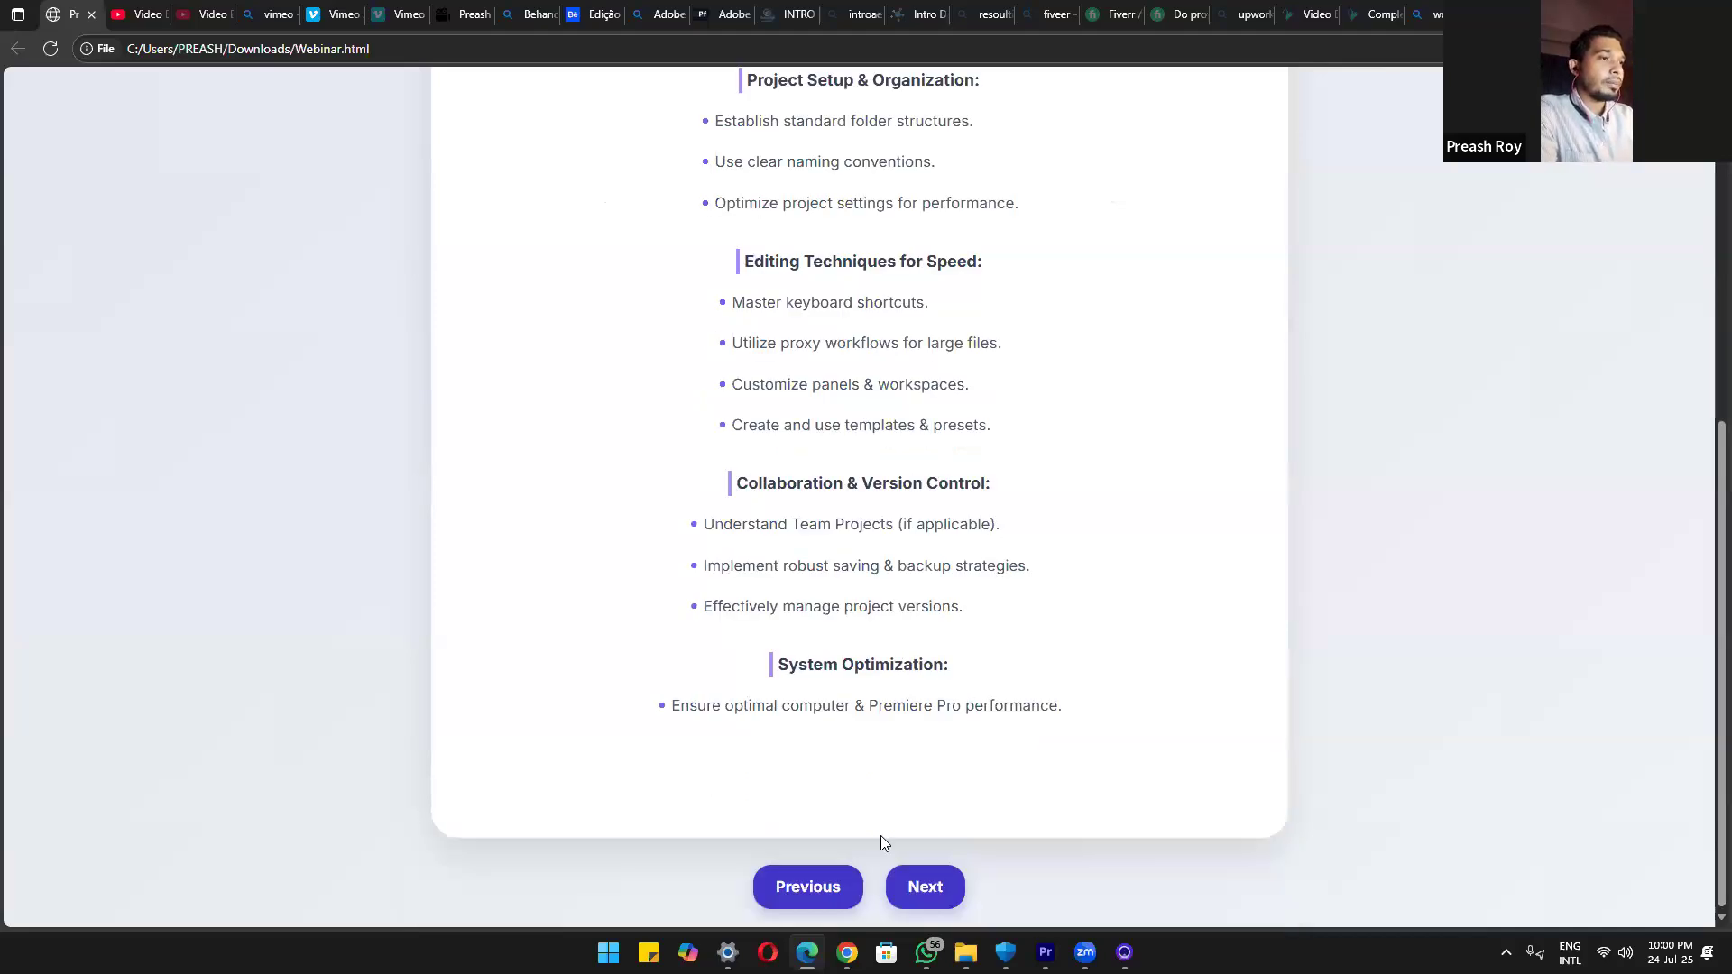
Advance the outline to section 4 on freelancing marketplace profiles and highlight the Upwork and Fiverr mention
{"action": "left_click", "coordinate": [926, 884]}
{"action": "left_click", "coordinate": [927, 892]}
{"action": "scroll", "coordinate": [816, 629], "scroll_direction": "up", "scroll_amount": 3}
{"action": "scroll", "coordinate": [815, 622], "scroll_direction": "down", "scroll_amount": 1}
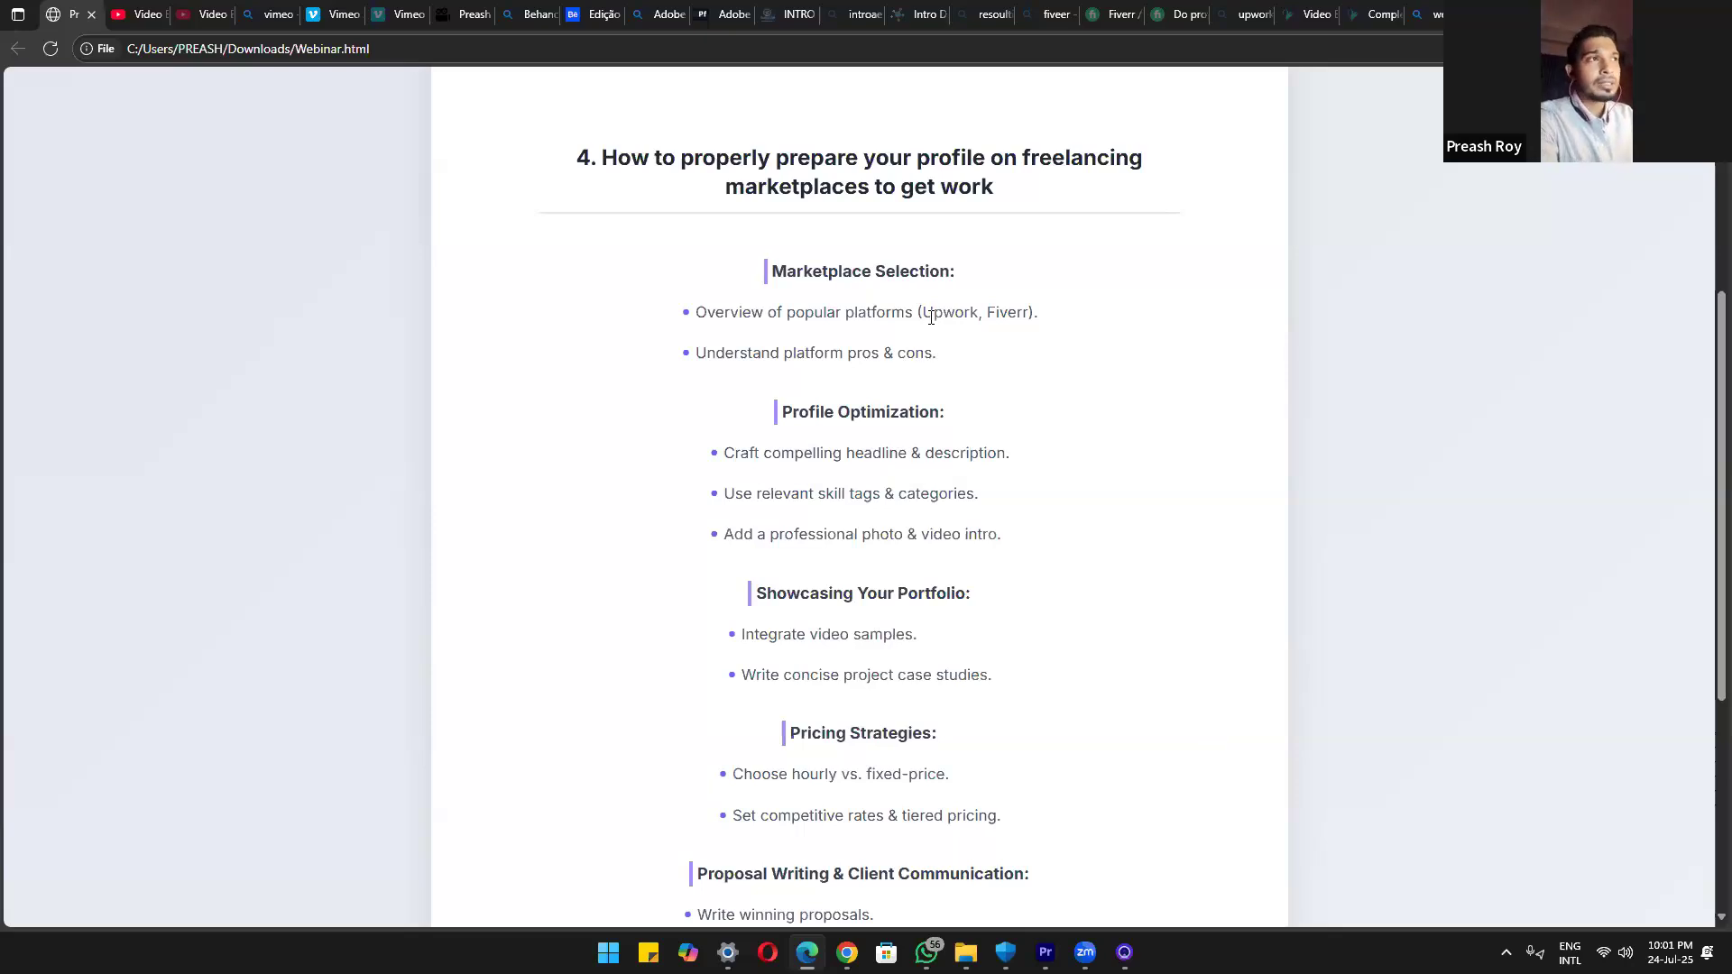
{"action": "left_click_drag", "start_coordinate": [917, 312], "coordinate": [1007, 312]}
Find the "fiveer" web search results among the open pages and open the Fiverr home page from them
{"action": "left_click", "coordinate": [1117, 11]}
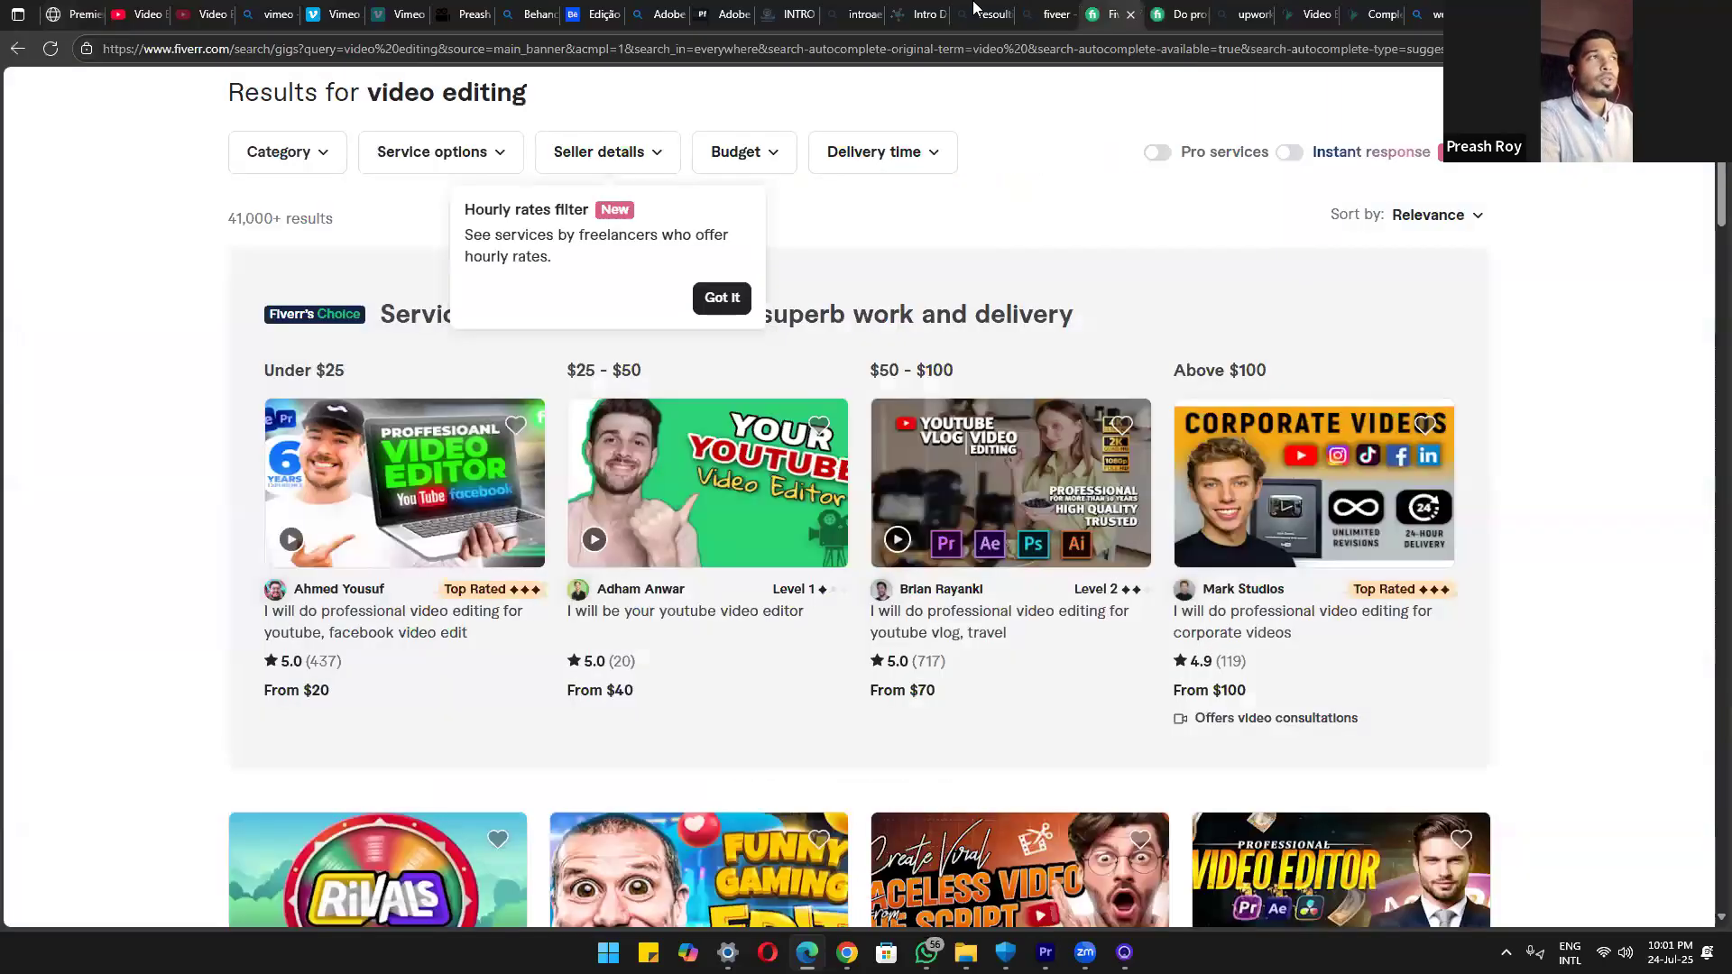
{"action": "left_click", "coordinate": [981, 14]}
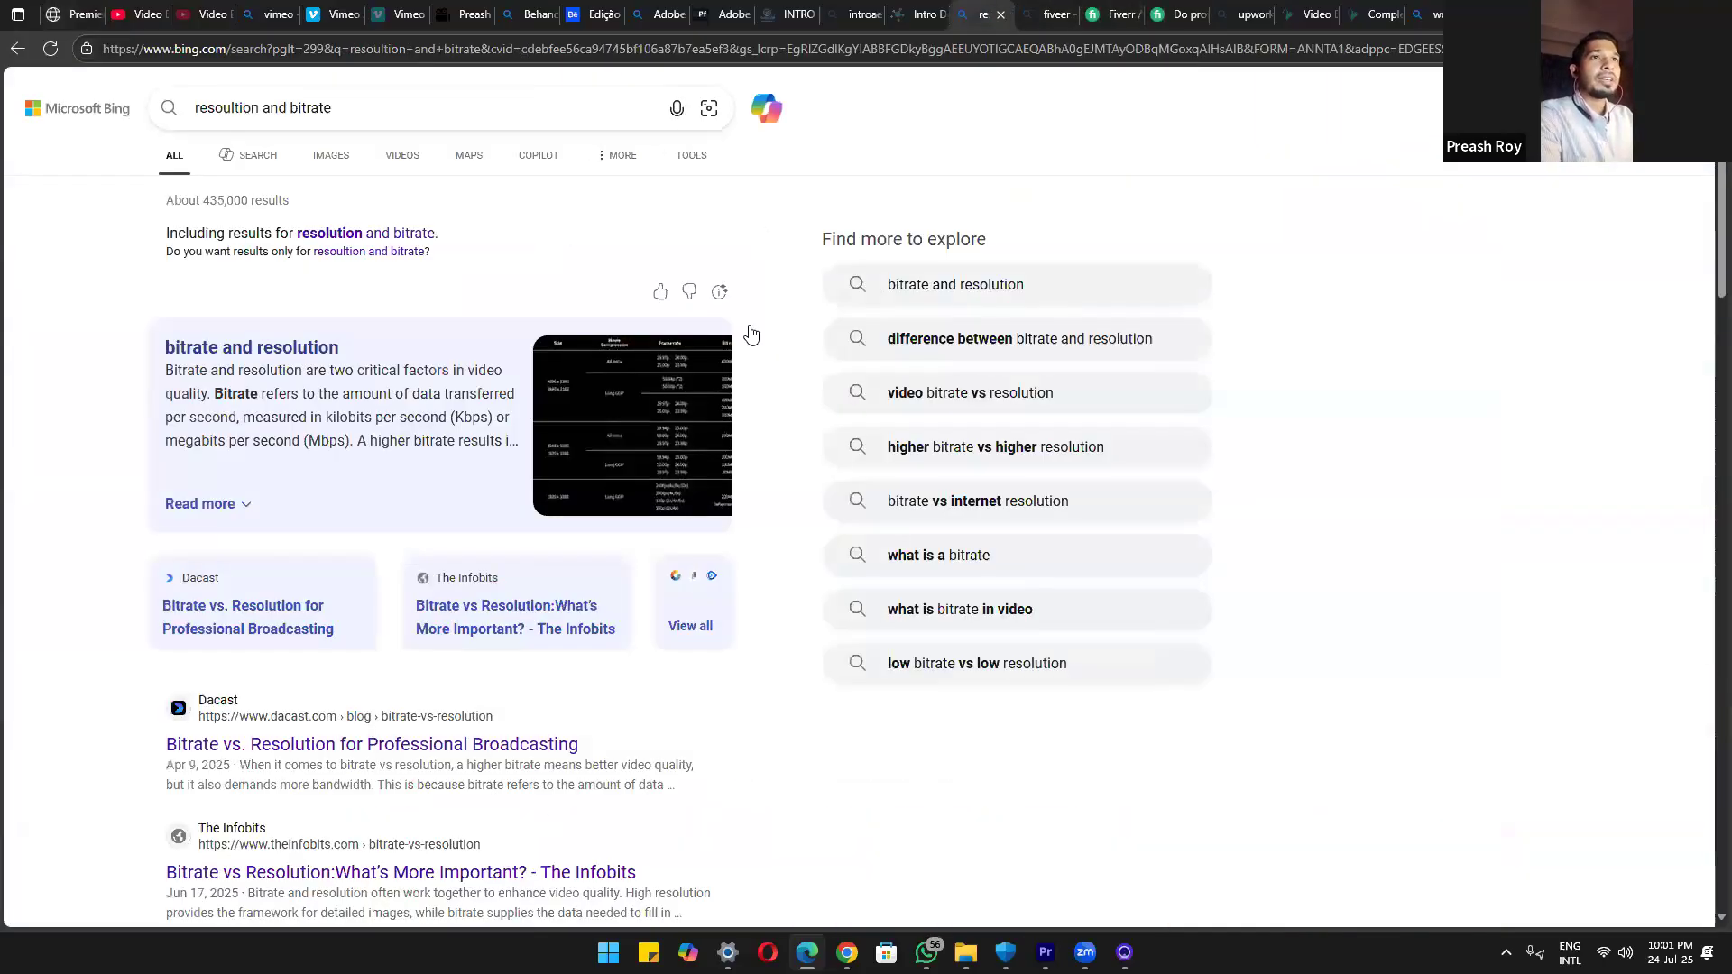
{"action": "key", "text": "ctrl+Tab"}
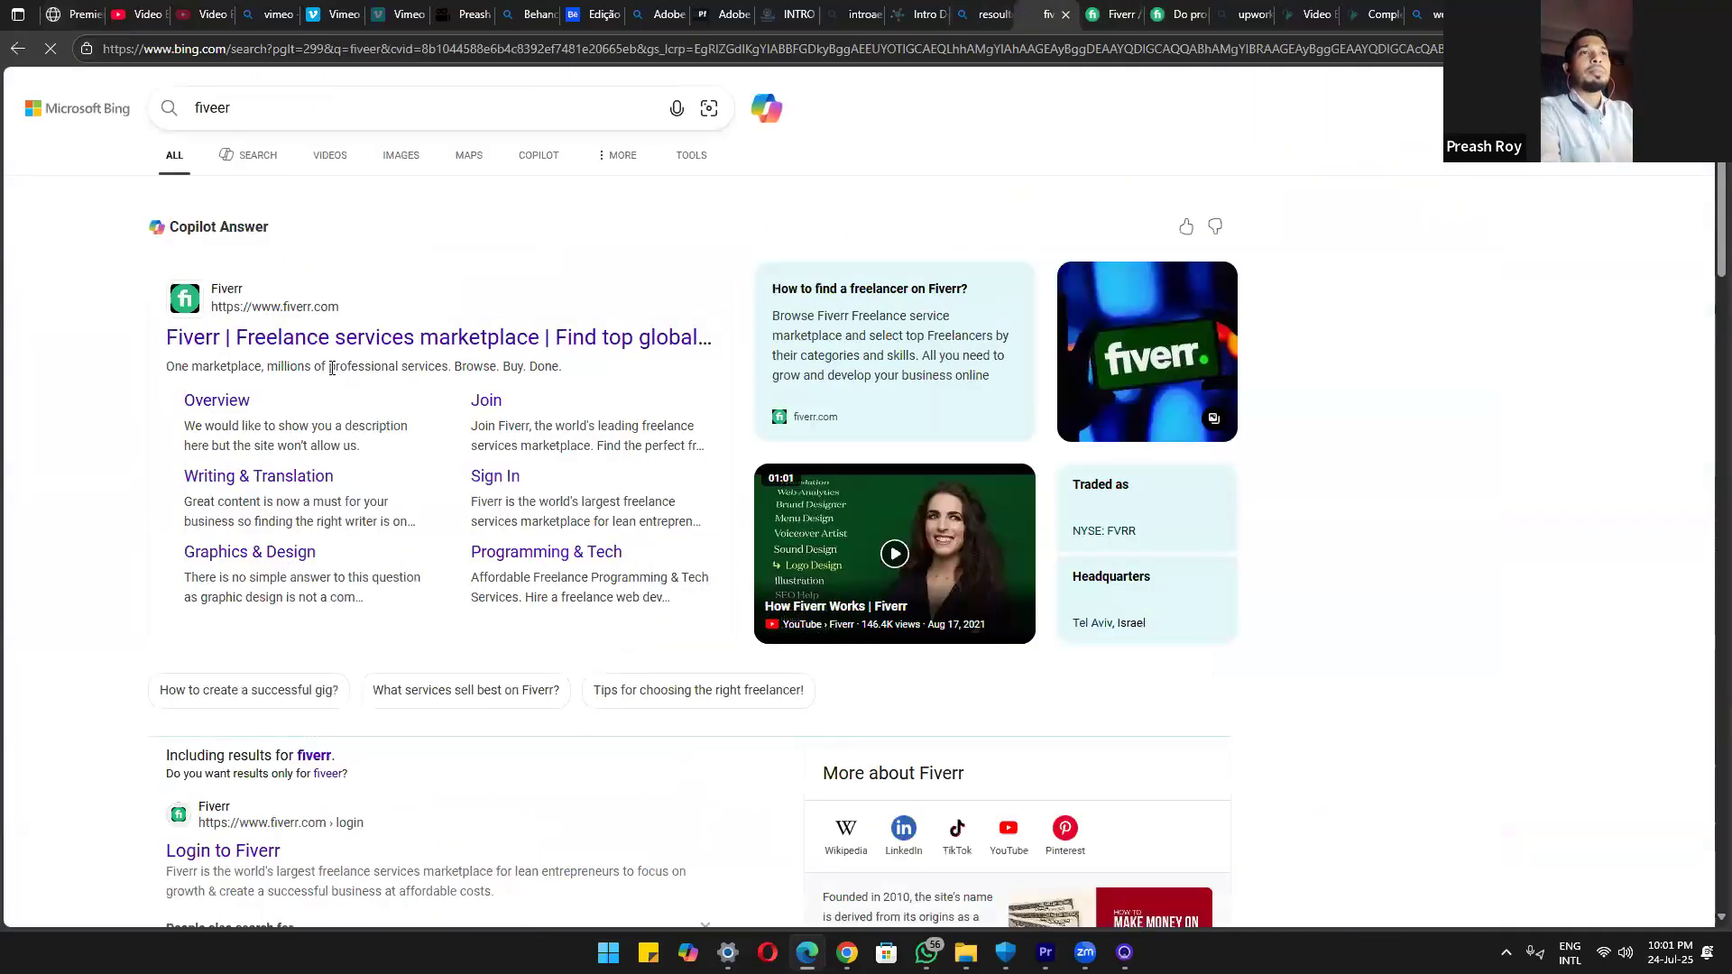
{"action": "left_click", "coordinate": [332, 366]}
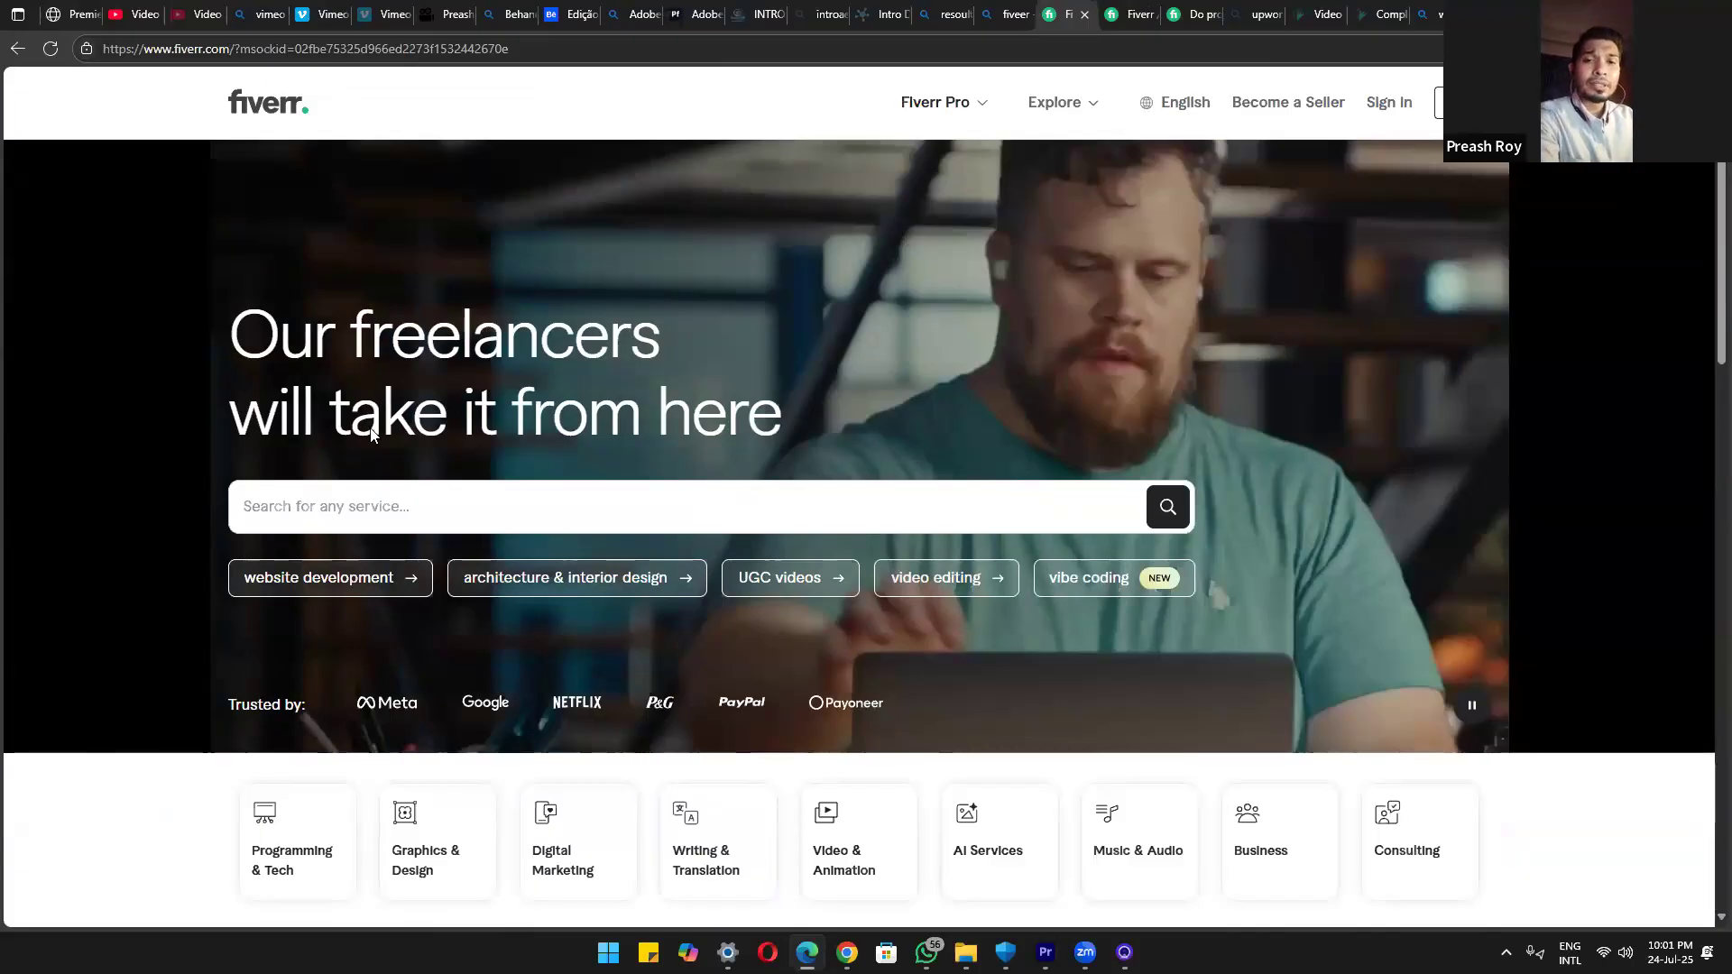
Search Fiverr for "video editing" and view the recommended services grouped by price
{"action": "left_click", "coordinate": [341, 513]}
{"action": "type", "text": "vid"}
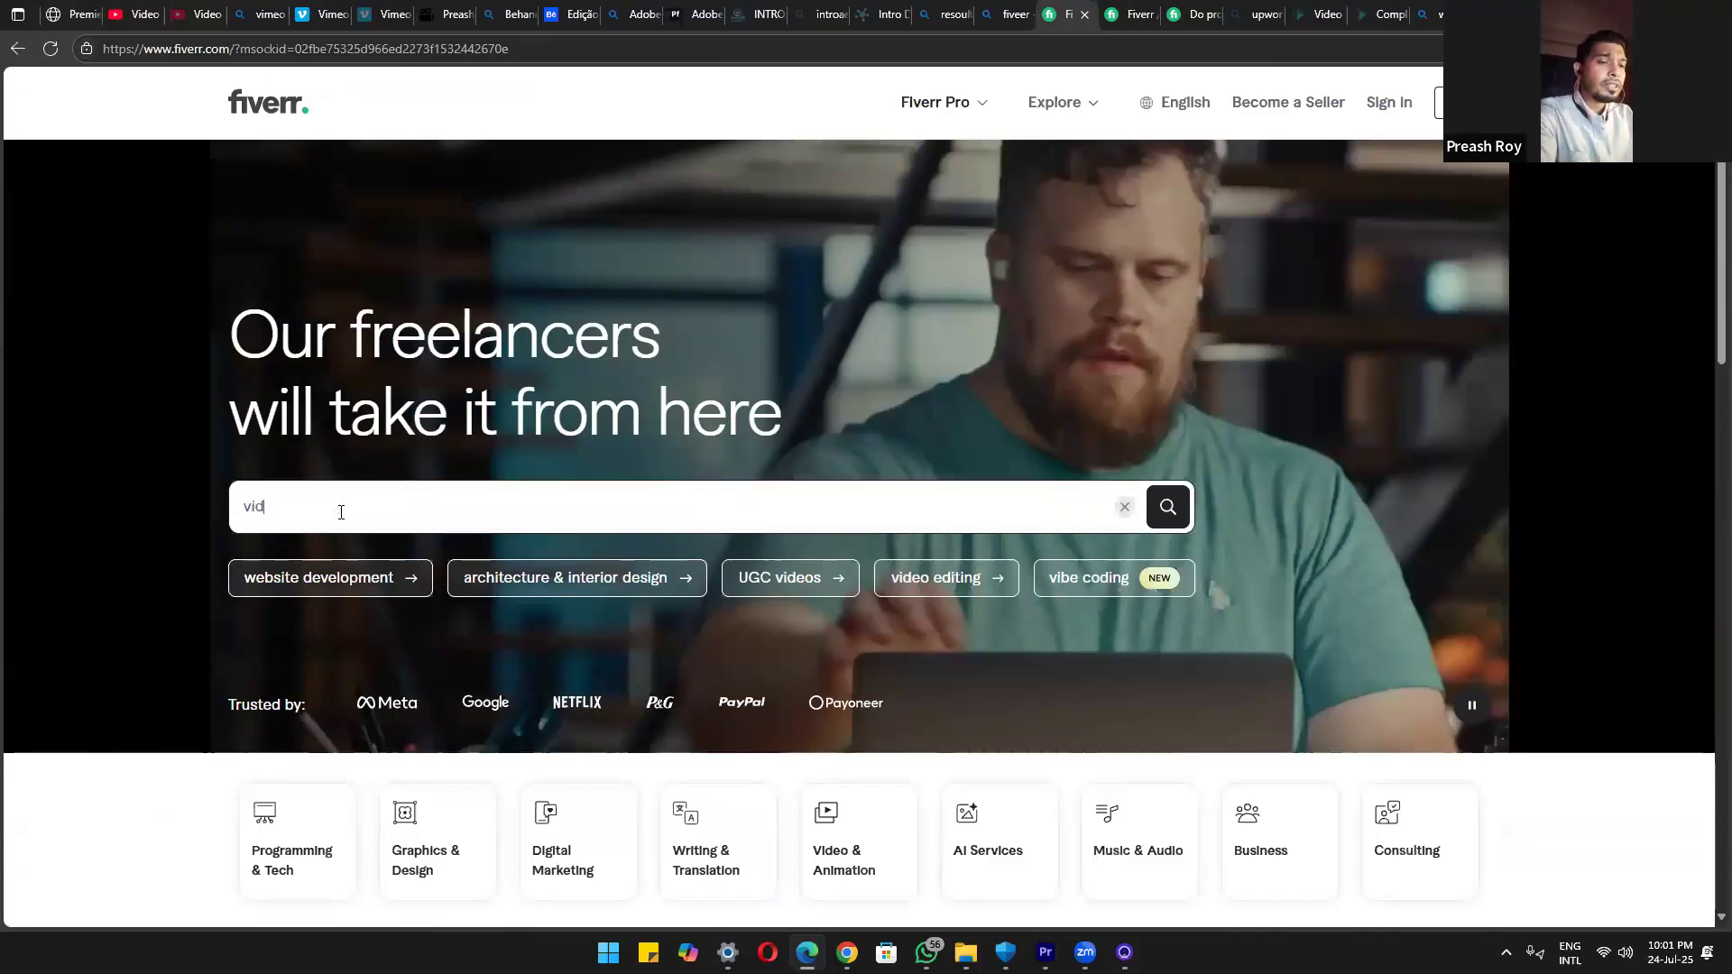
{"action": "type", "text": "eo edting"}
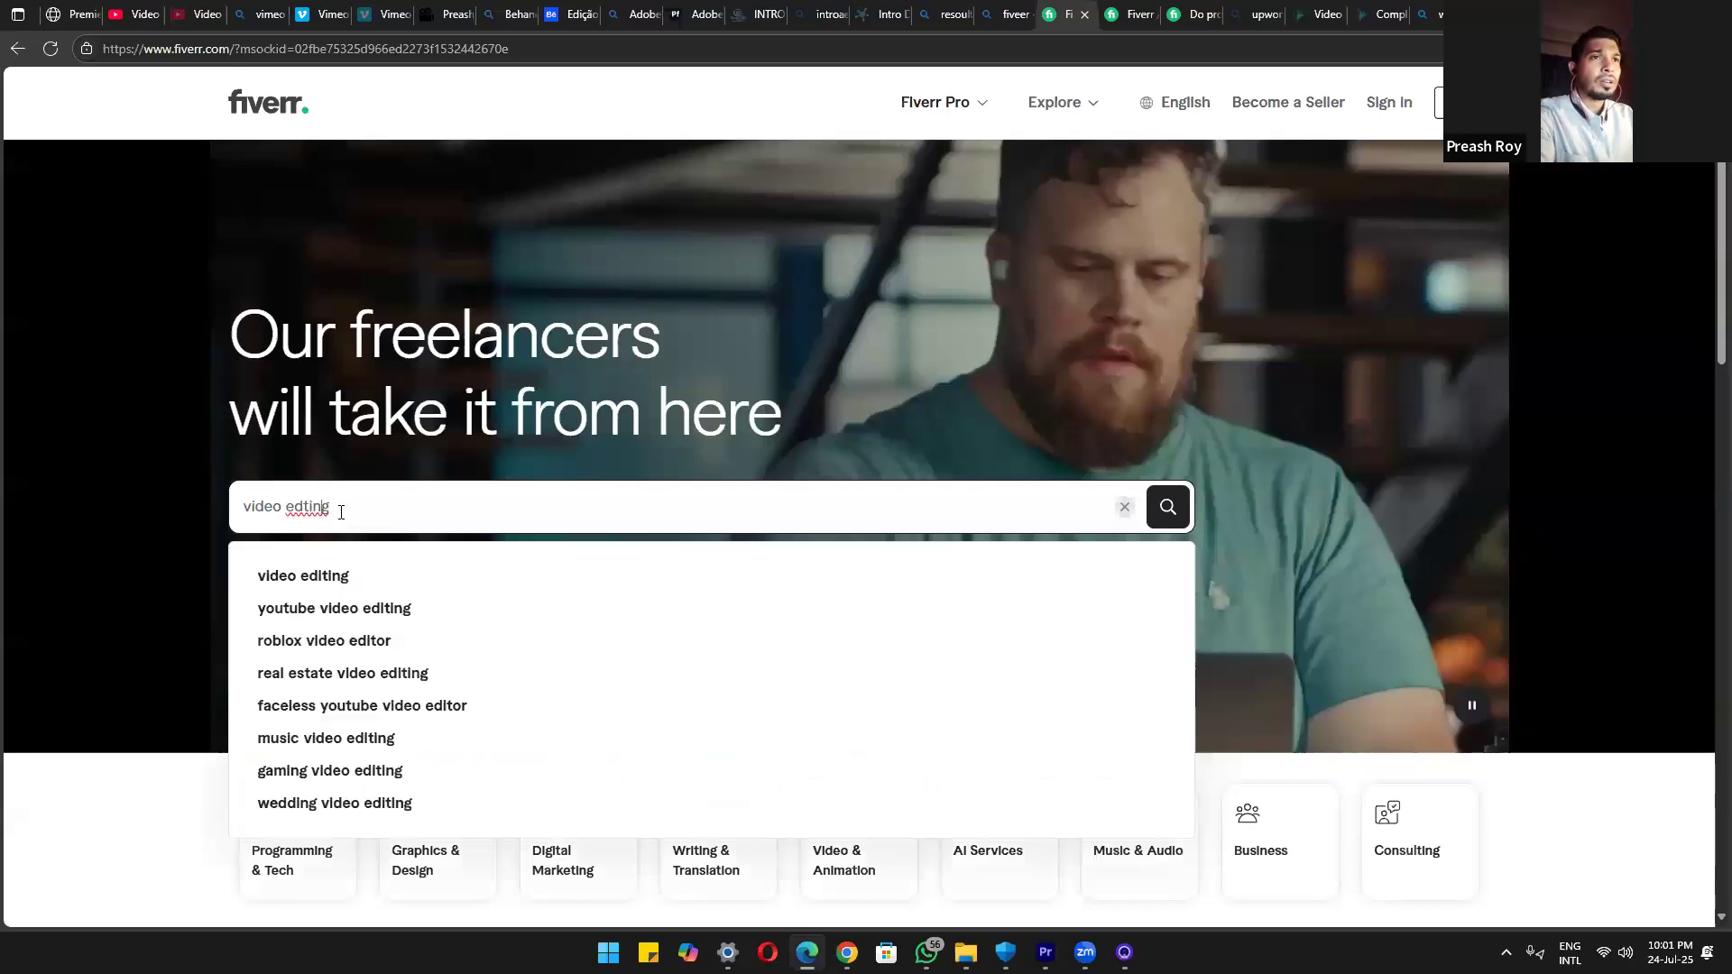
{"action": "key", "text": "Return"}
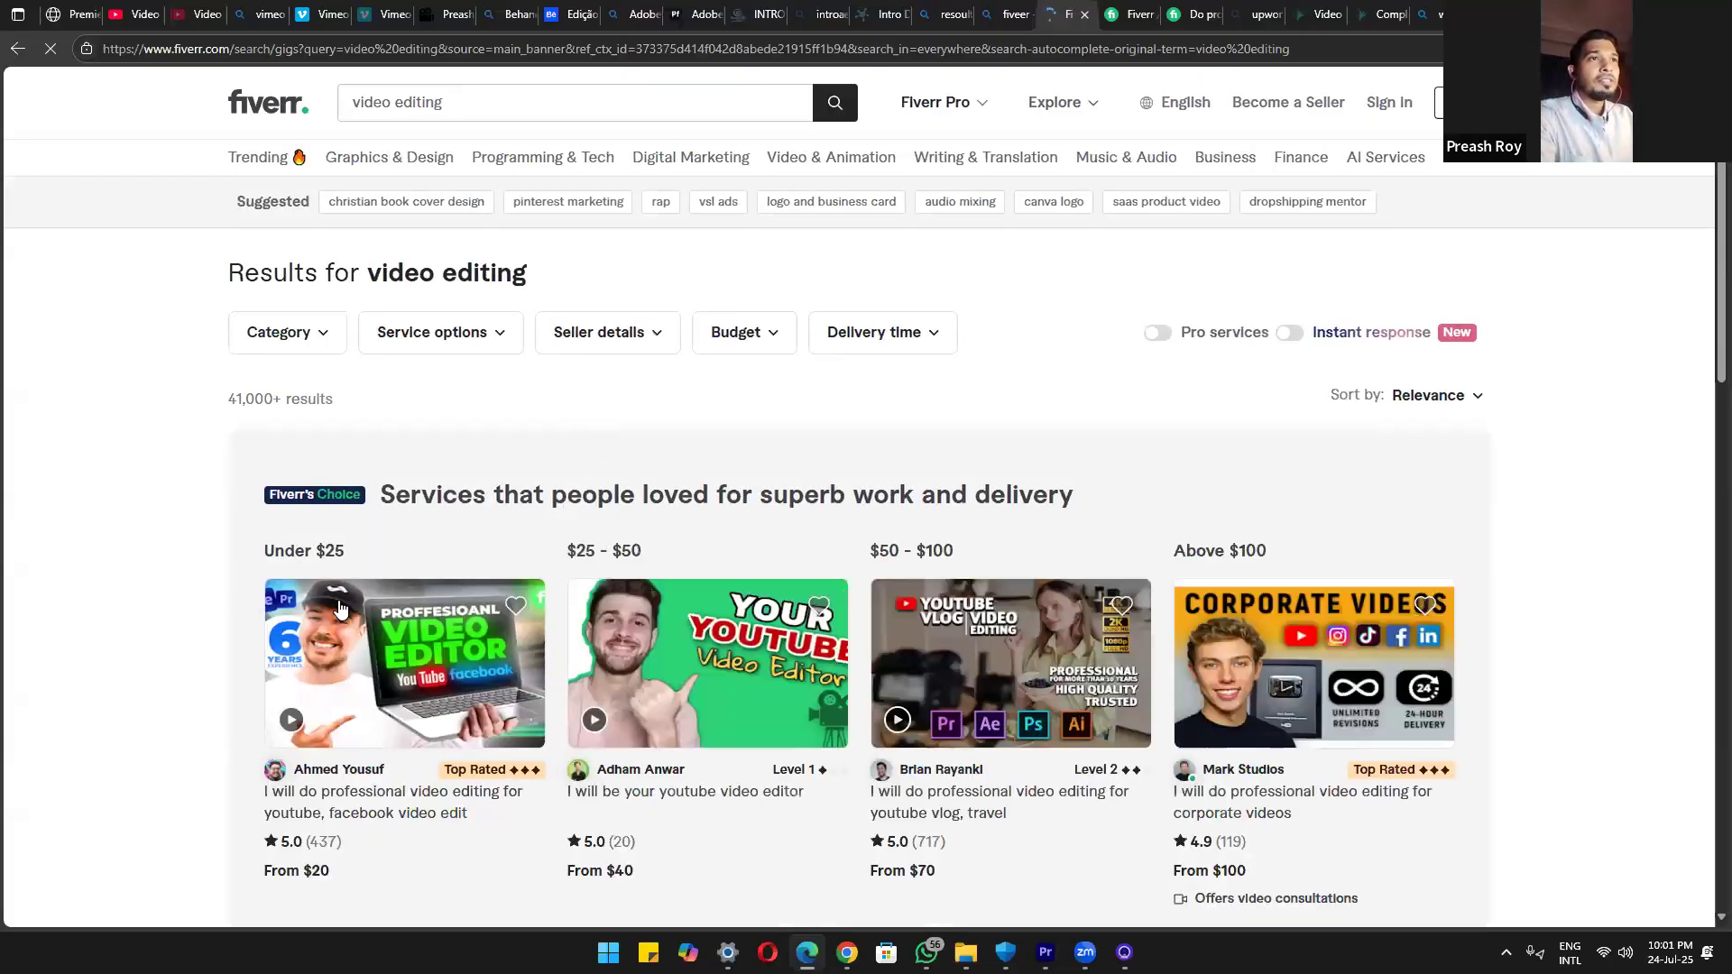
{"action": "scroll", "coordinate": [500, 662], "scroll_direction": "down", "scroll_amount": 2}
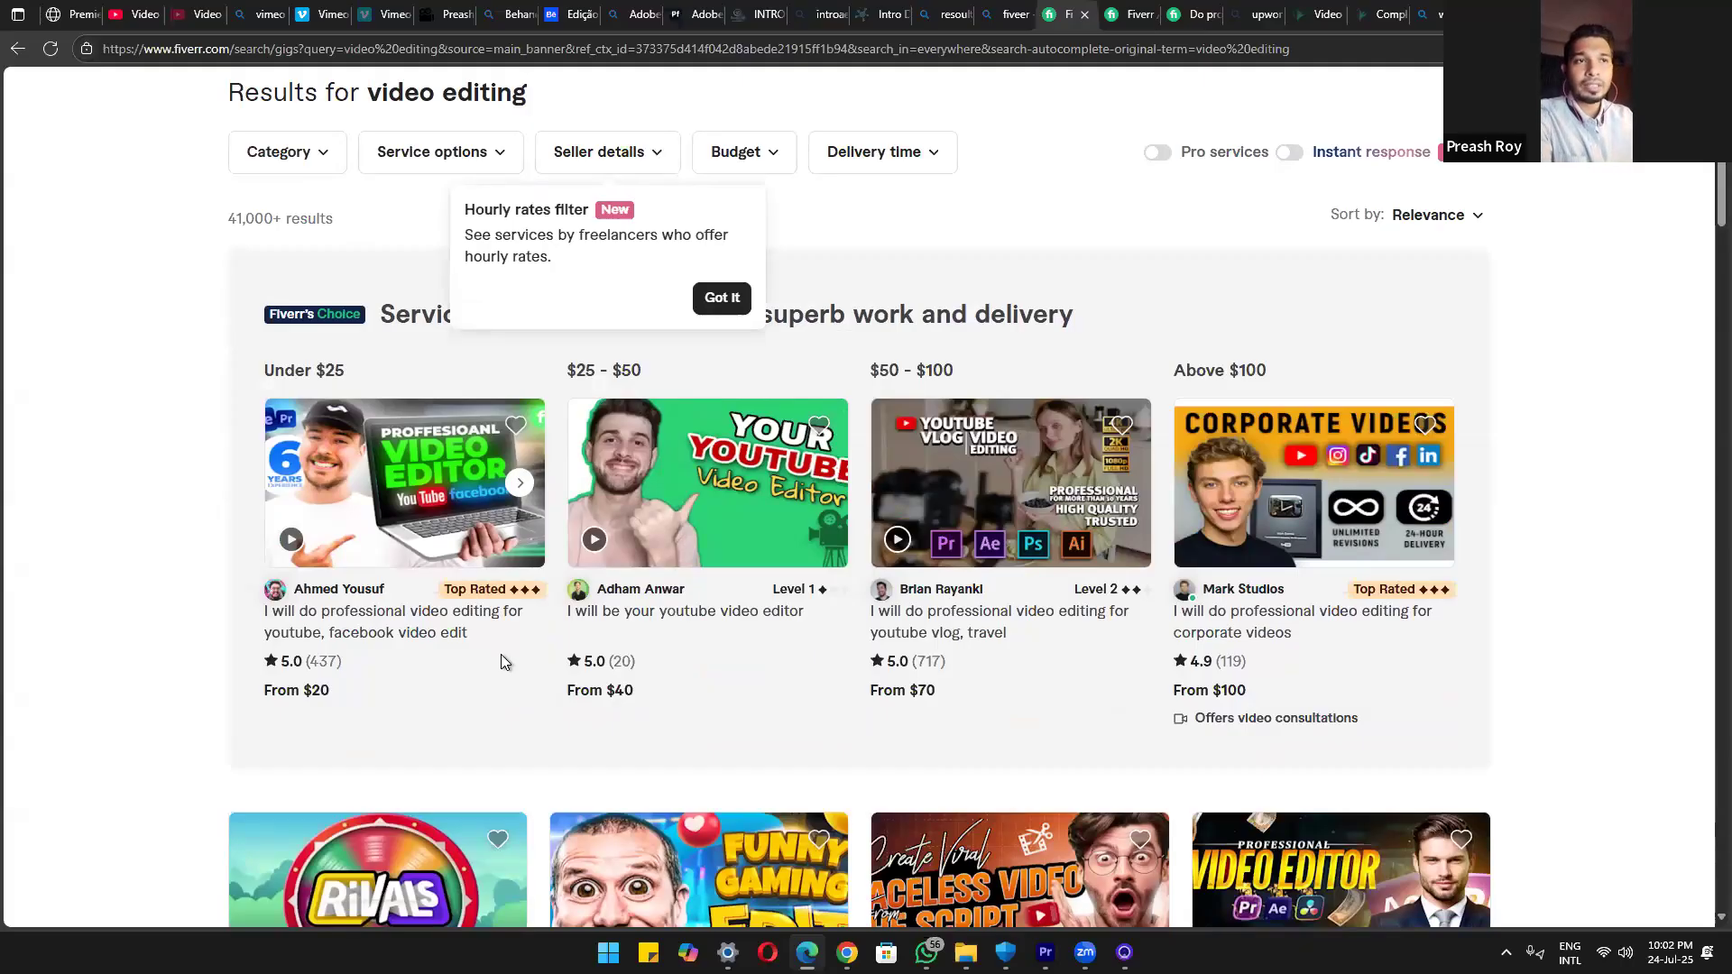
Open the YouTube and Facebook video editing gig under $25 and examine its "About this gig" description
{"action": "left_click", "coordinate": [488, 627]}
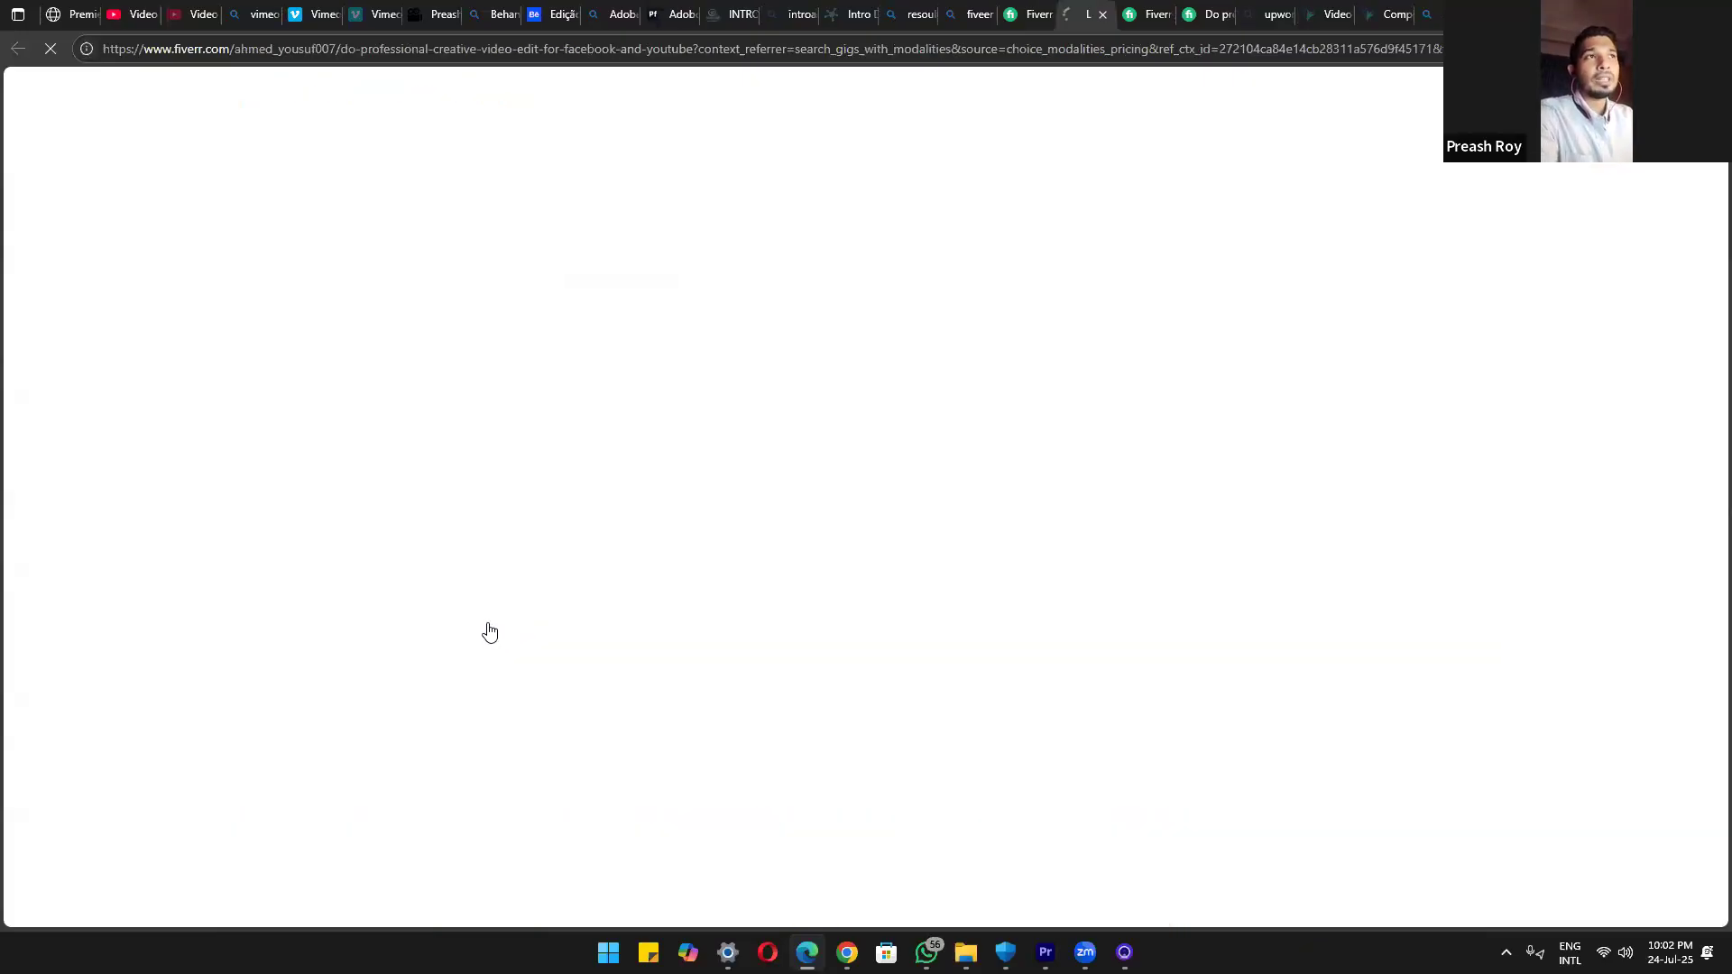
{"action": "scroll", "coordinate": [553, 630], "scroll_direction": "down", "scroll_amount": 10}
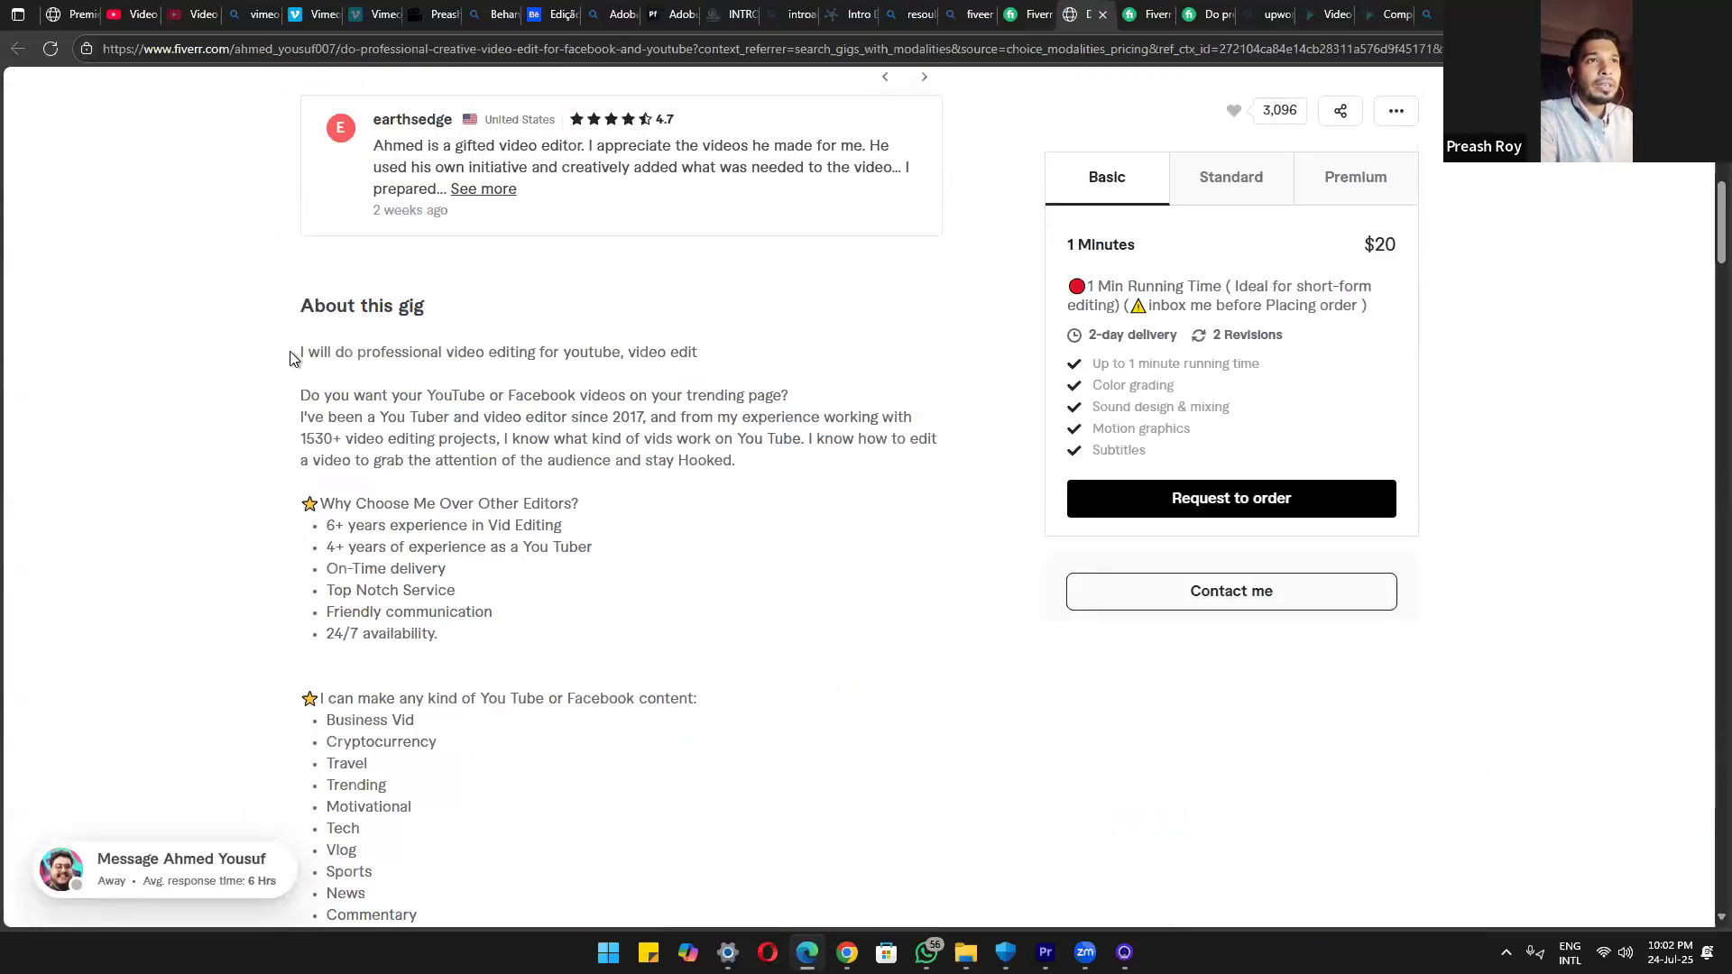
{"action": "left_click_drag", "start_coordinate": [294, 356], "coordinate": [452, 898]}
{"action": "left_click", "coordinate": [484, 866]}
{"action": "left_click", "coordinate": [688, 680]}
{"action": "scroll", "coordinate": [688, 680], "scroll_direction": "down", "scroll_amount": 1}
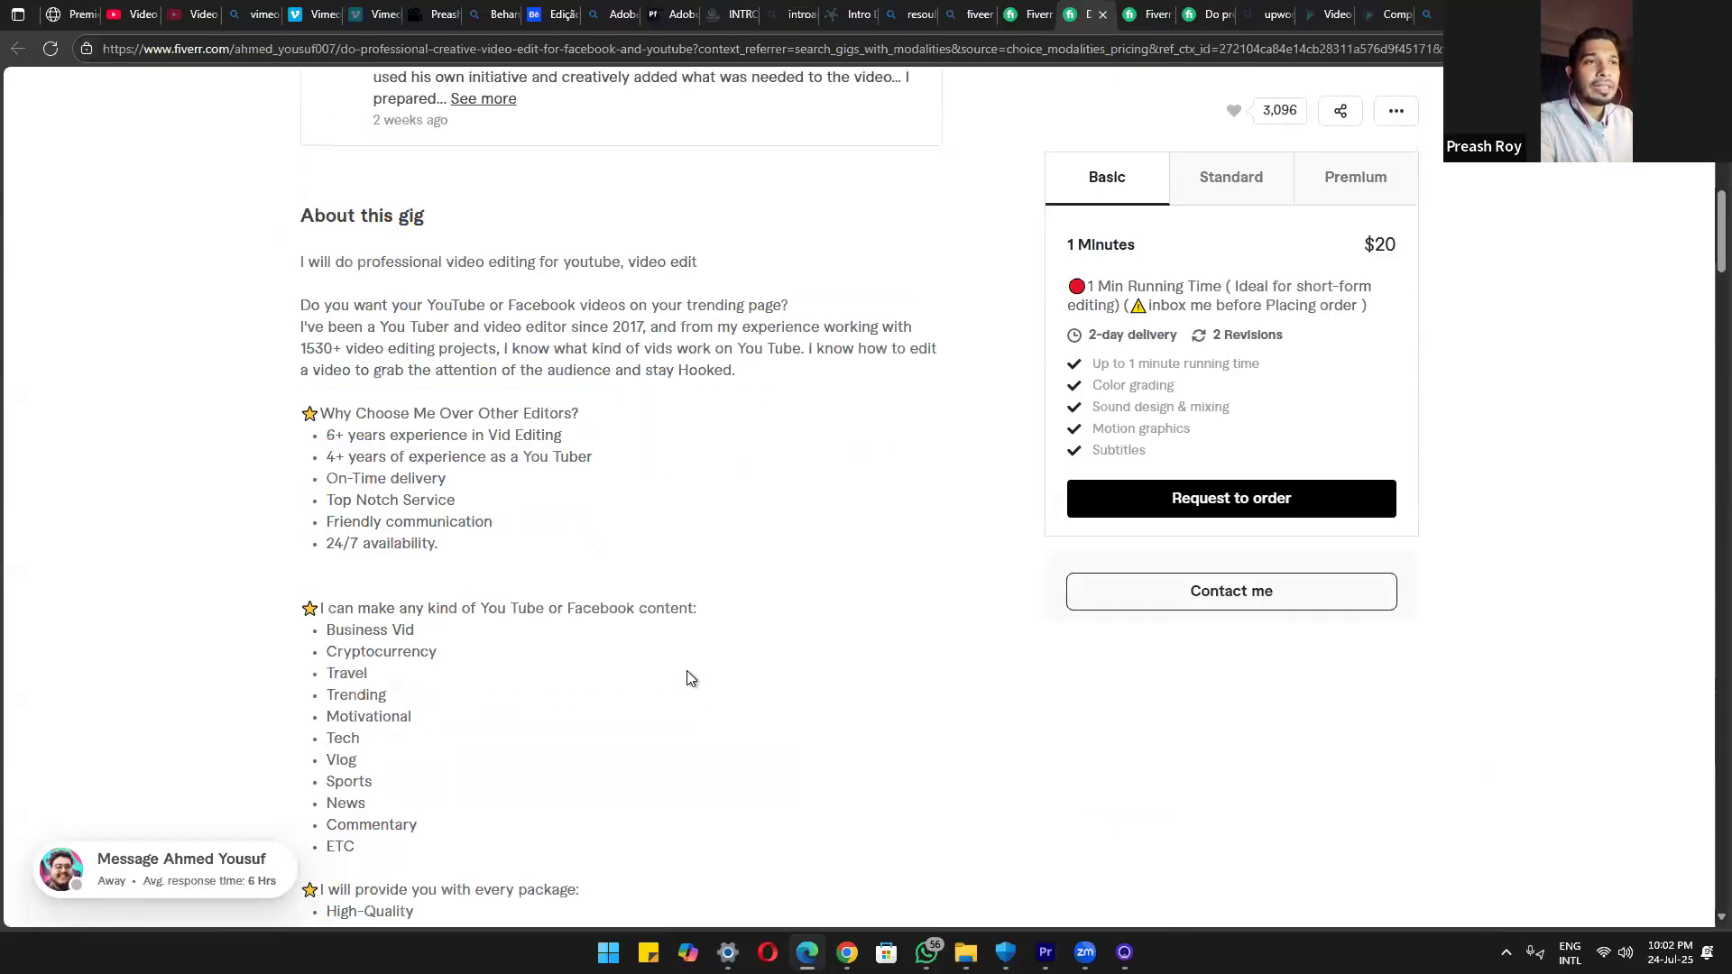
{"action": "scroll", "coordinate": [689, 680], "scroll_direction": "down", "scroll_amount": 1}
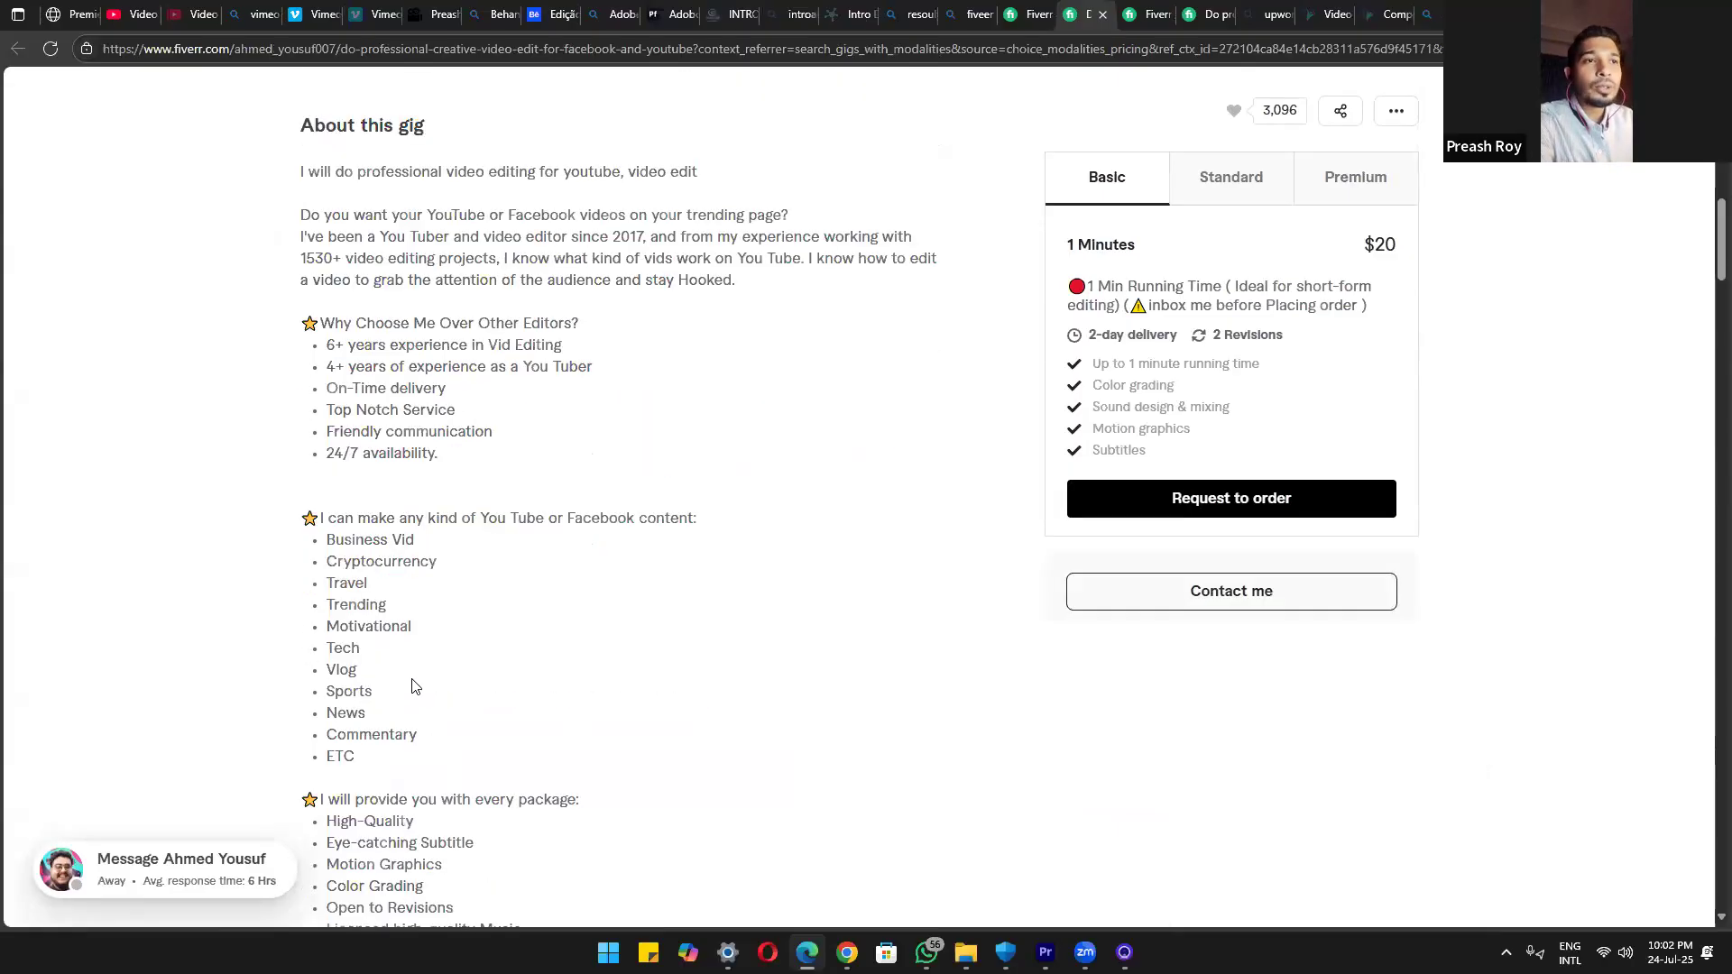
{"action": "scroll", "coordinate": [413, 688], "scroll_direction": "down", "scroll_amount": 2}
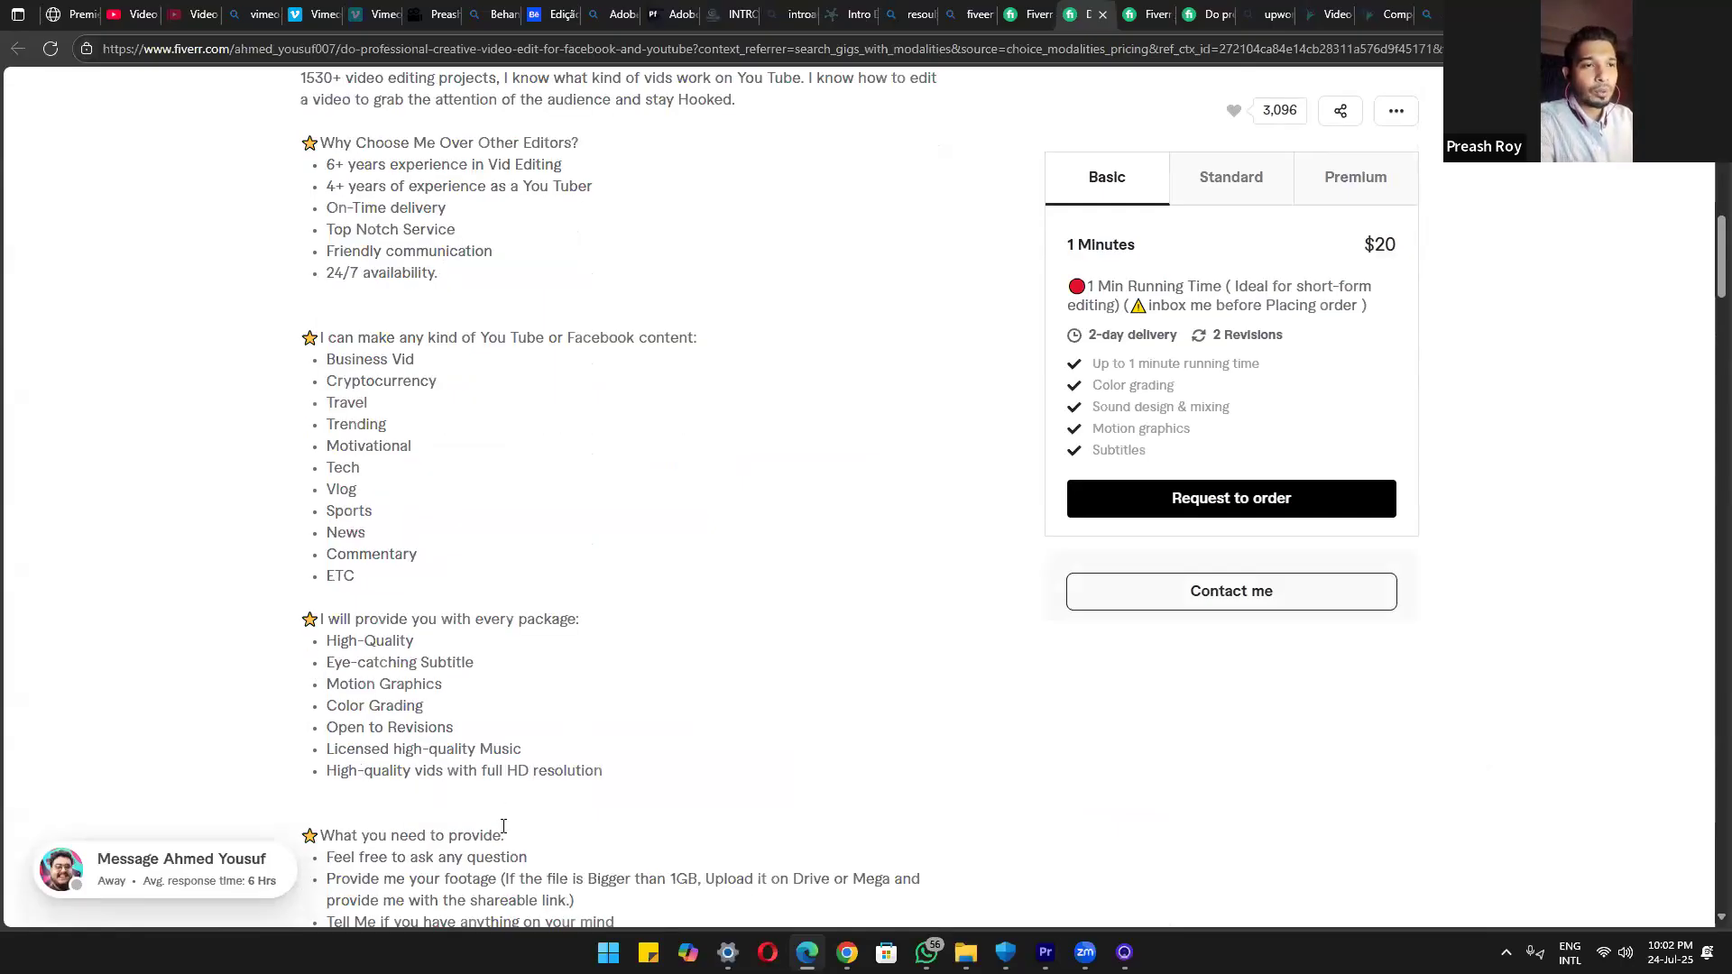
{"action": "scroll", "coordinate": [565, 650], "scroll_direction": "down", "scroll_amount": 3}
{"action": "scroll", "coordinate": [1145, 566], "scroll_direction": "up", "scroll_amount": 5}
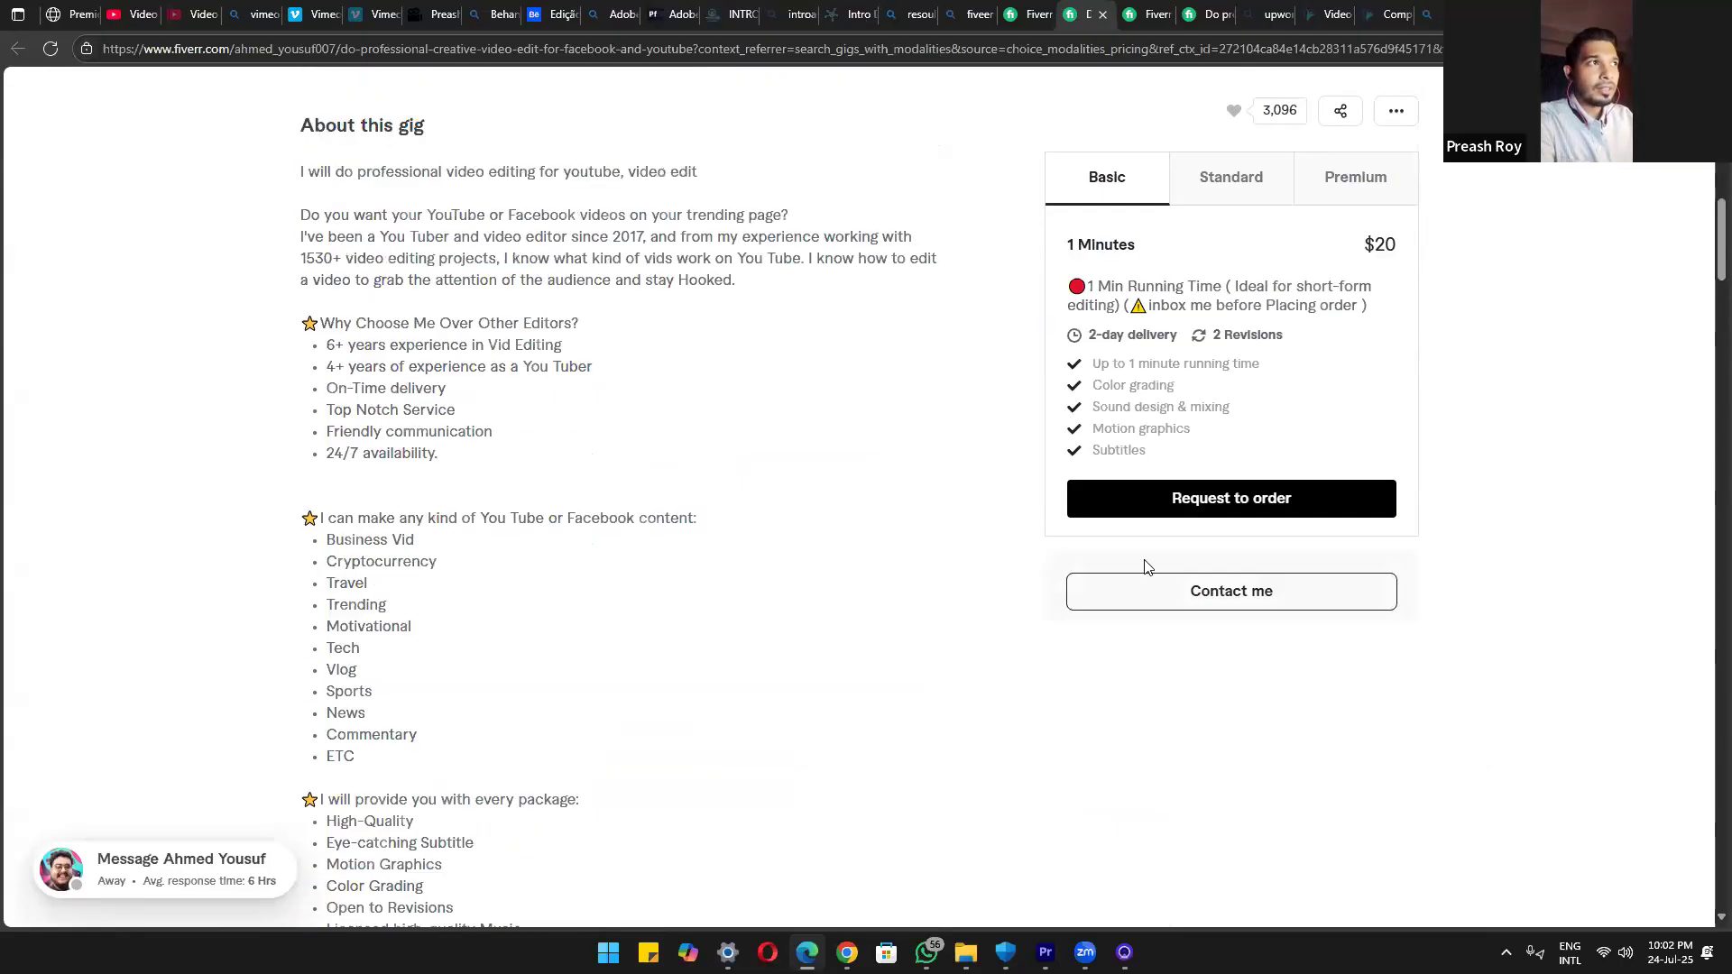
Compare the gig's Basic and Standard packages, highlighting the Basic running time and the Standard delivery time
{"action": "scroll", "coordinate": [1132, 199], "scroll_direction": "up", "scroll_amount": 5}
{"action": "left_click", "coordinate": [1243, 176]}
{"action": "key", "text": "Right"}
{"action": "key", "text": "Right"}
{"action": "triple_click", "coordinate": [1148, 239]}
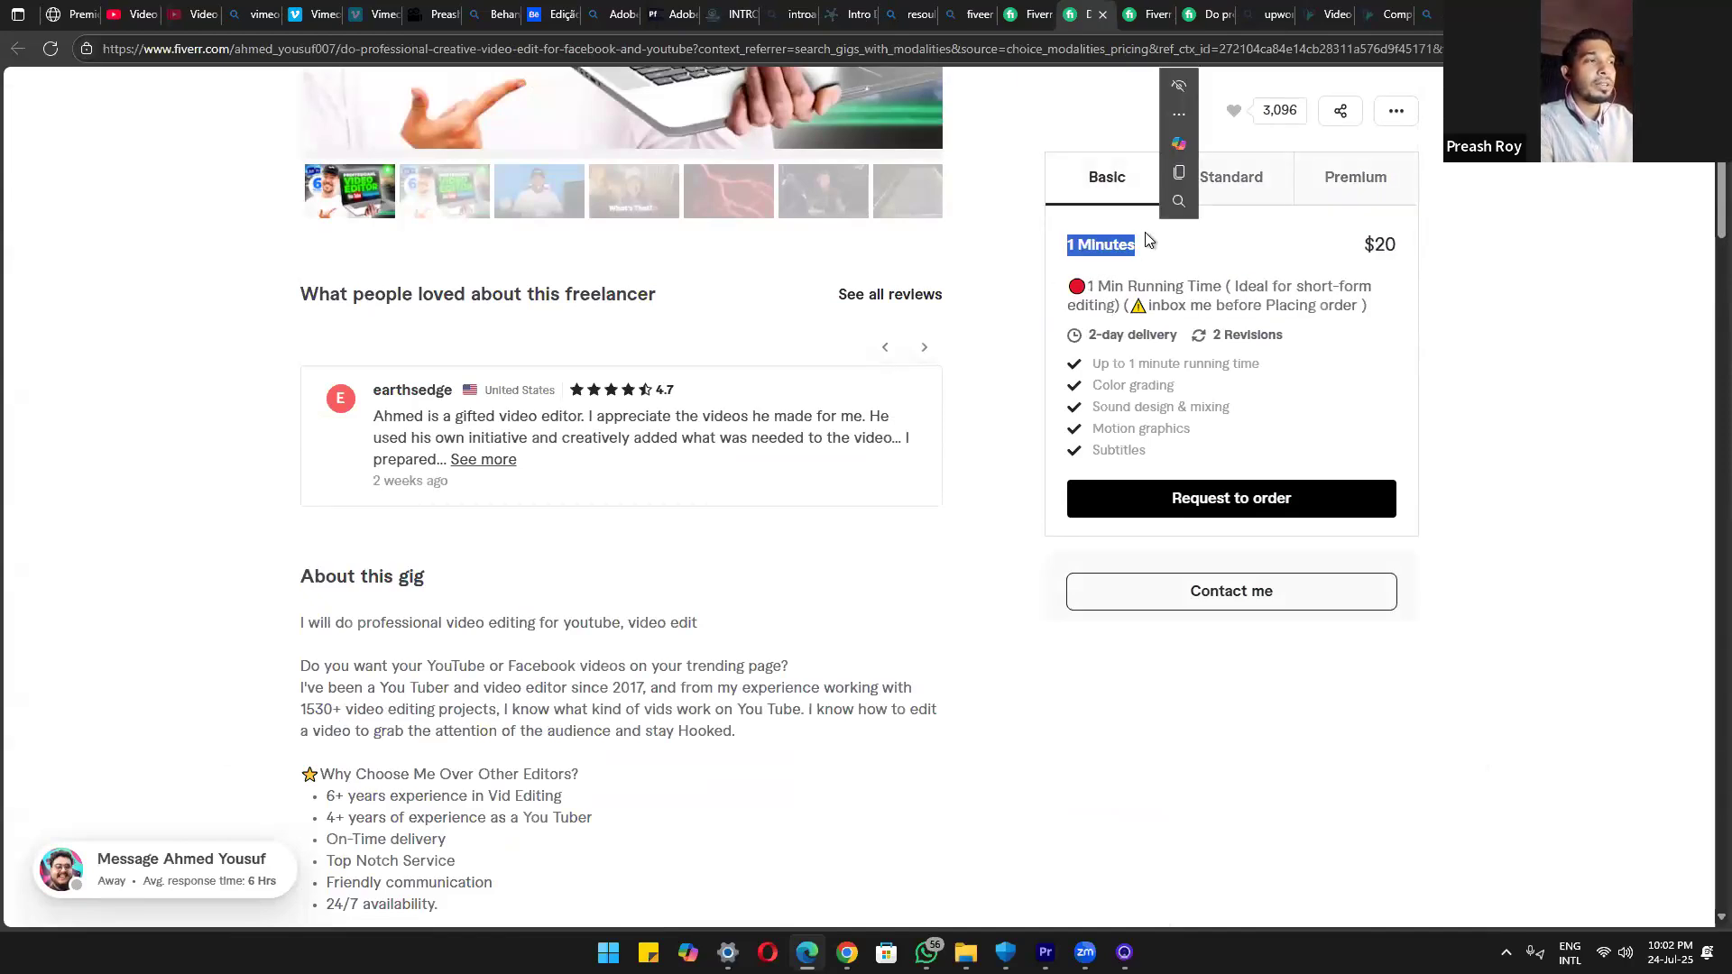
{"action": "left_click", "coordinate": [1256, 179]}
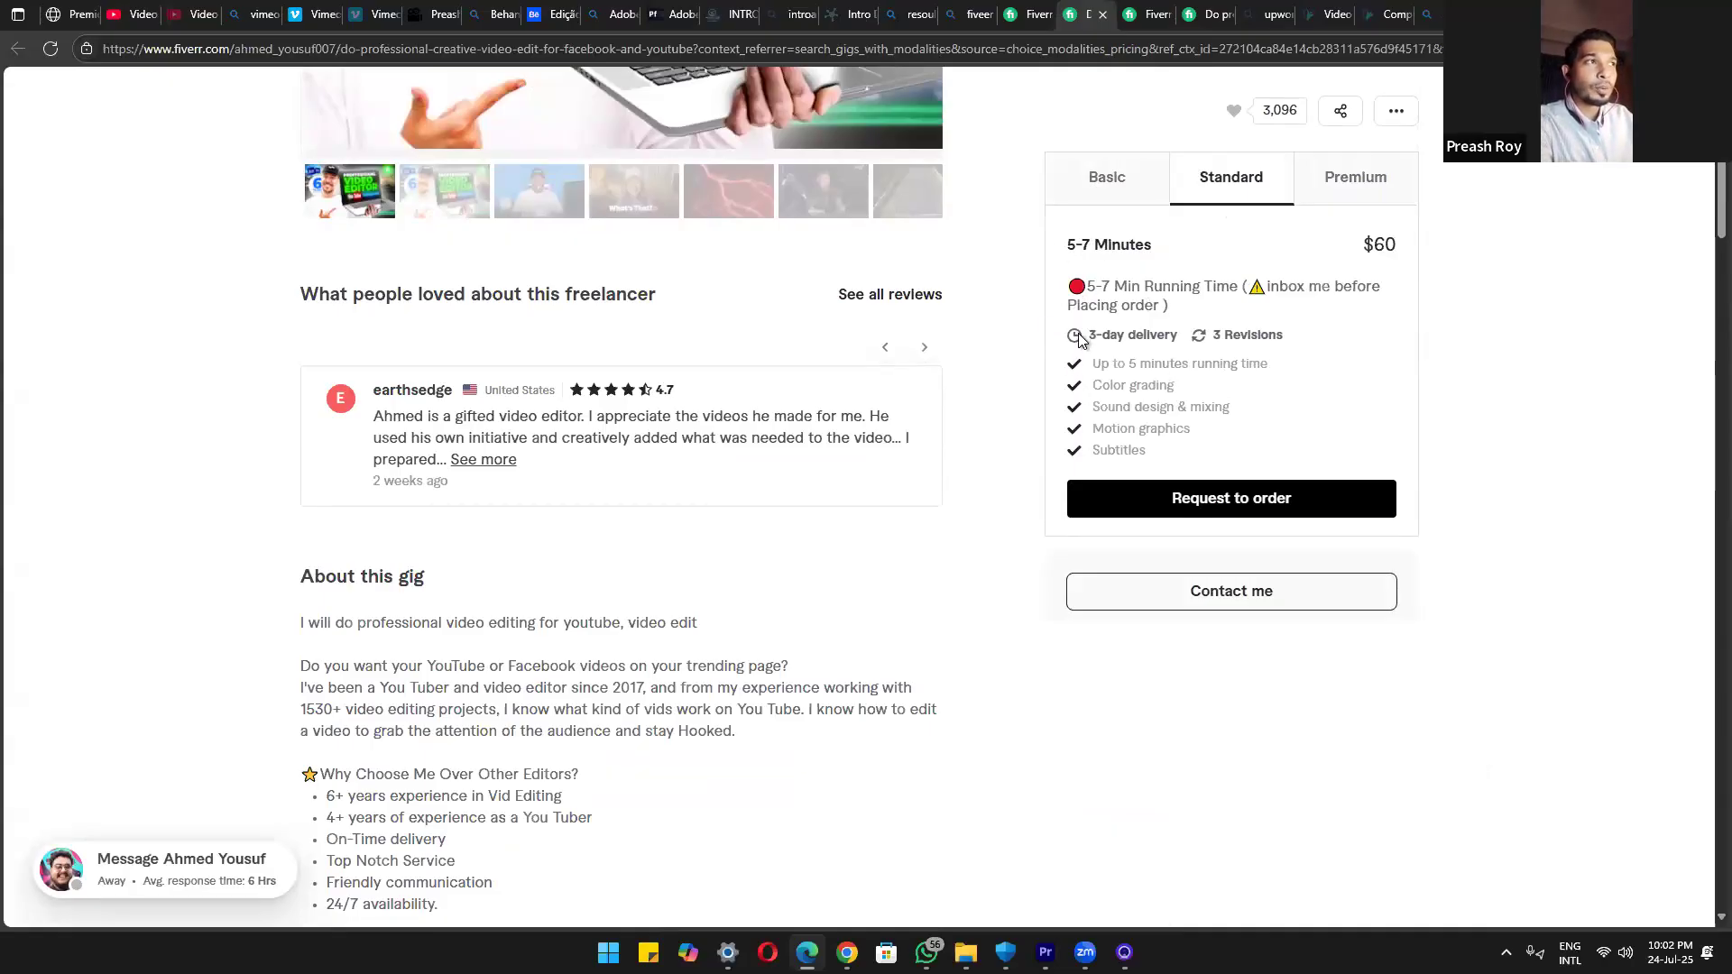
{"action": "left_click_drag", "start_coordinate": [1089, 335], "coordinate": [1185, 341]}
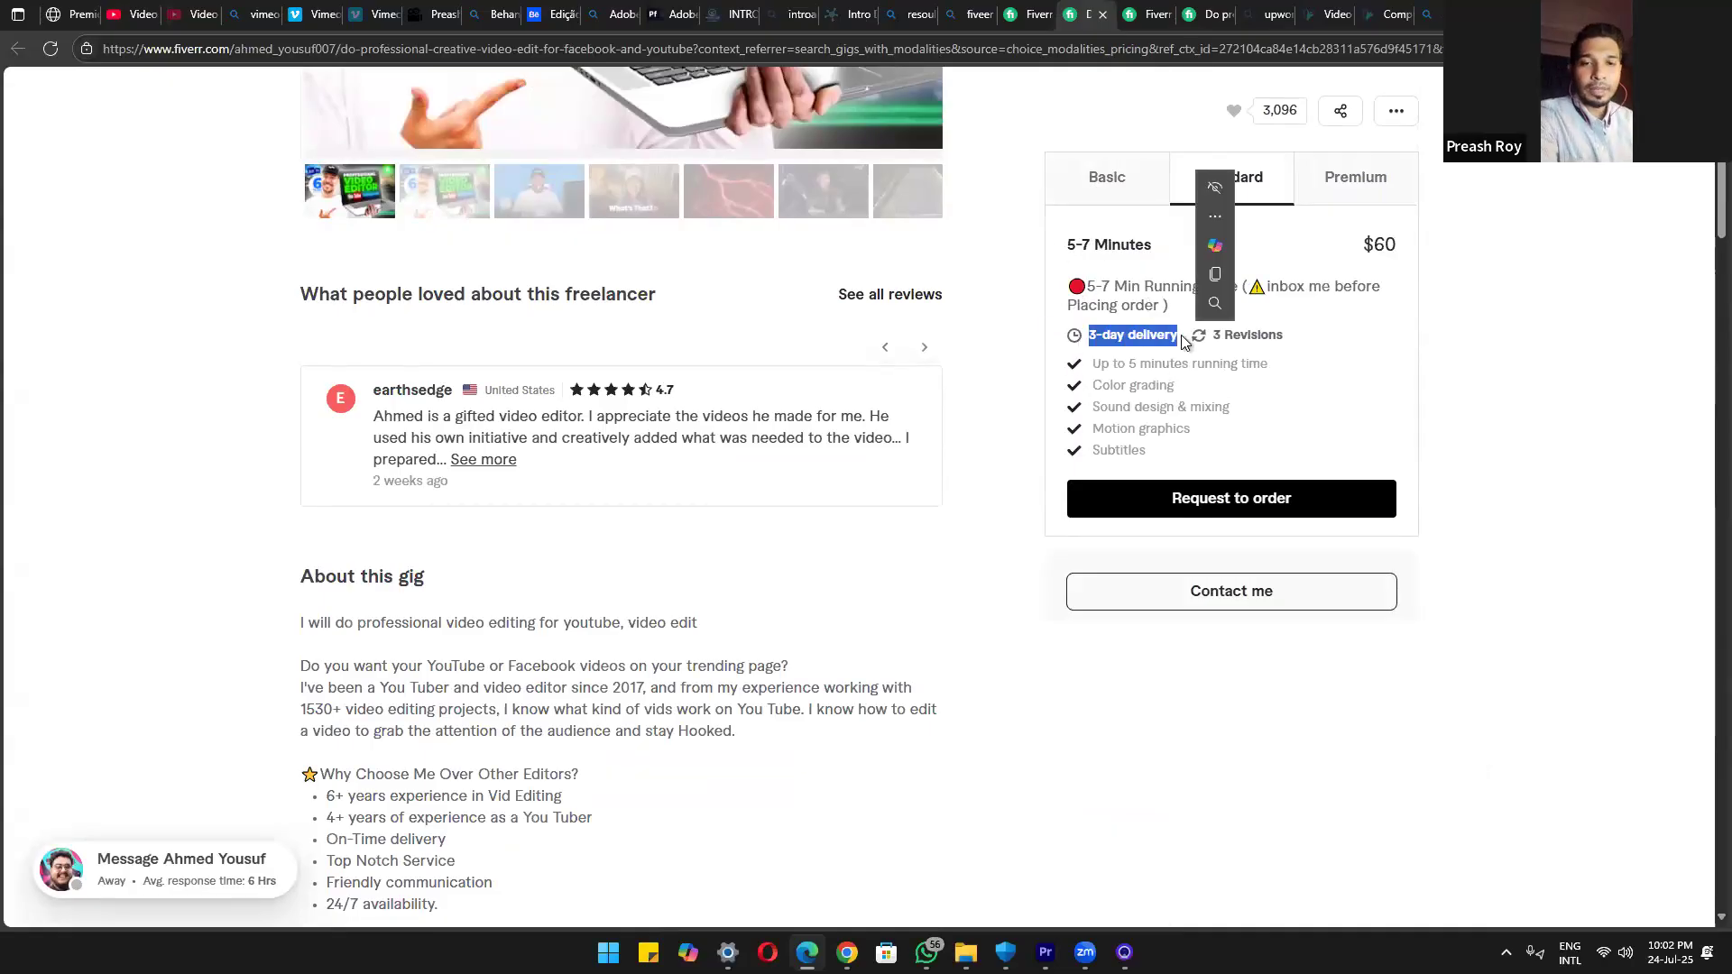
{"action": "left_click", "coordinate": [399, 532]}
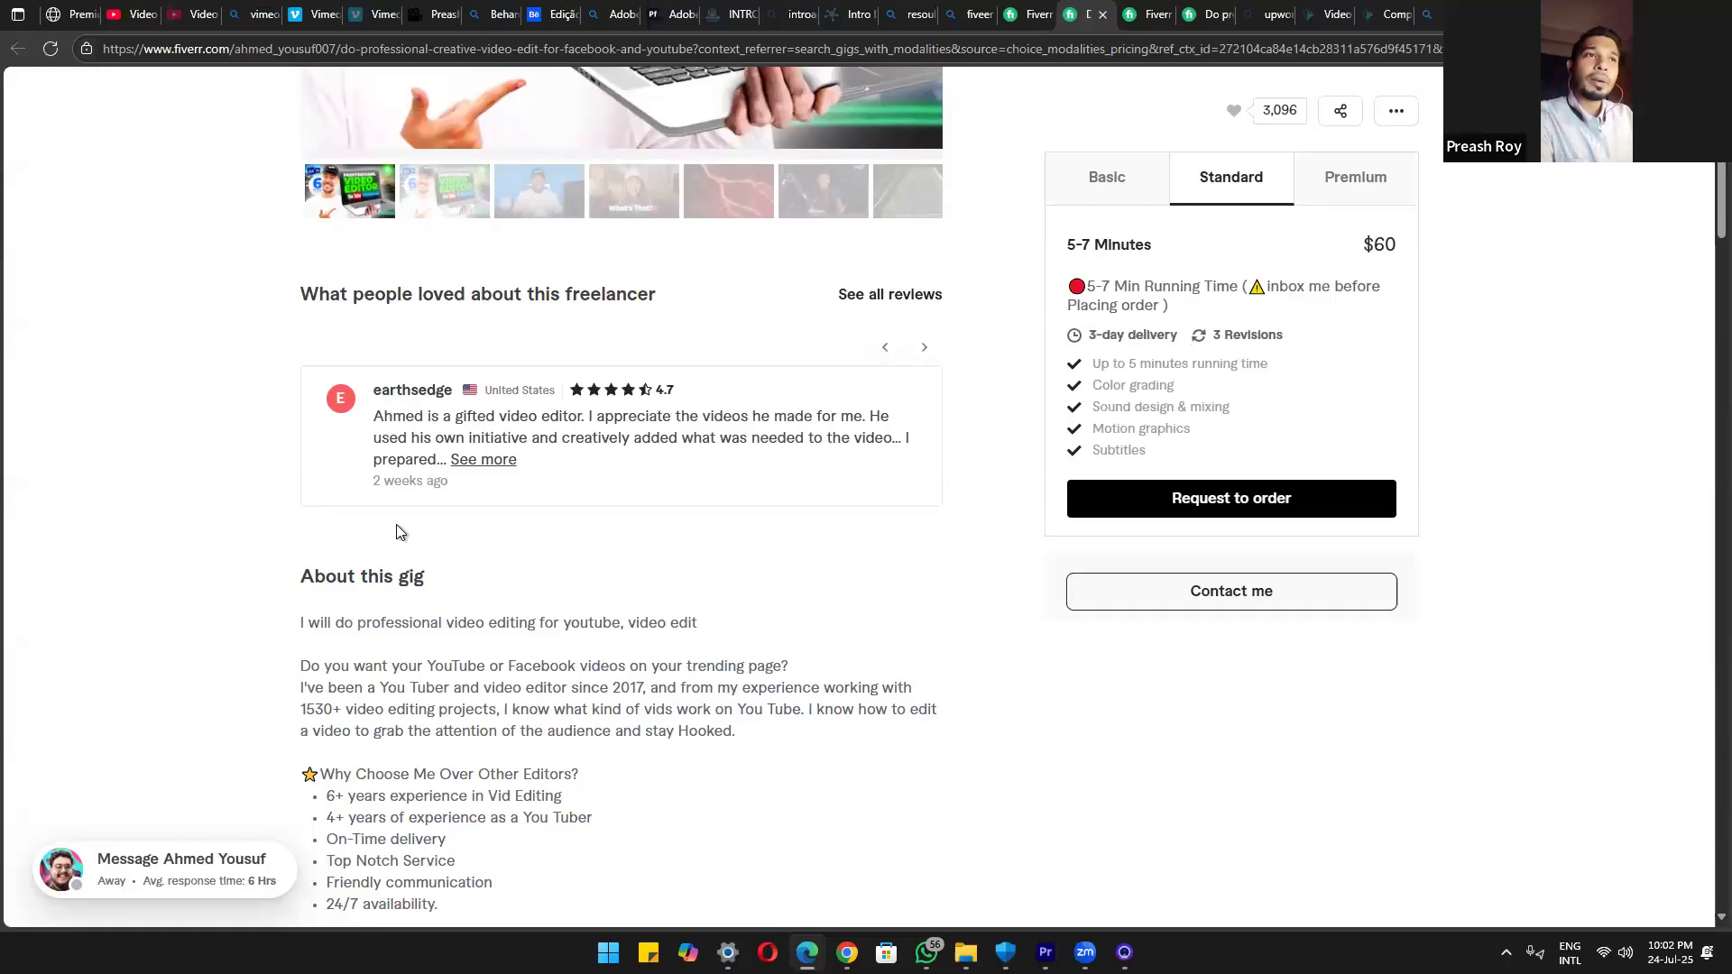
Return to the search results, open the "I will be your youtube video editor" gig and examine its description
{"action": "key", "text": "ctrl+shift+Tab"}
{"action": "left_click", "coordinate": [604, 615]}
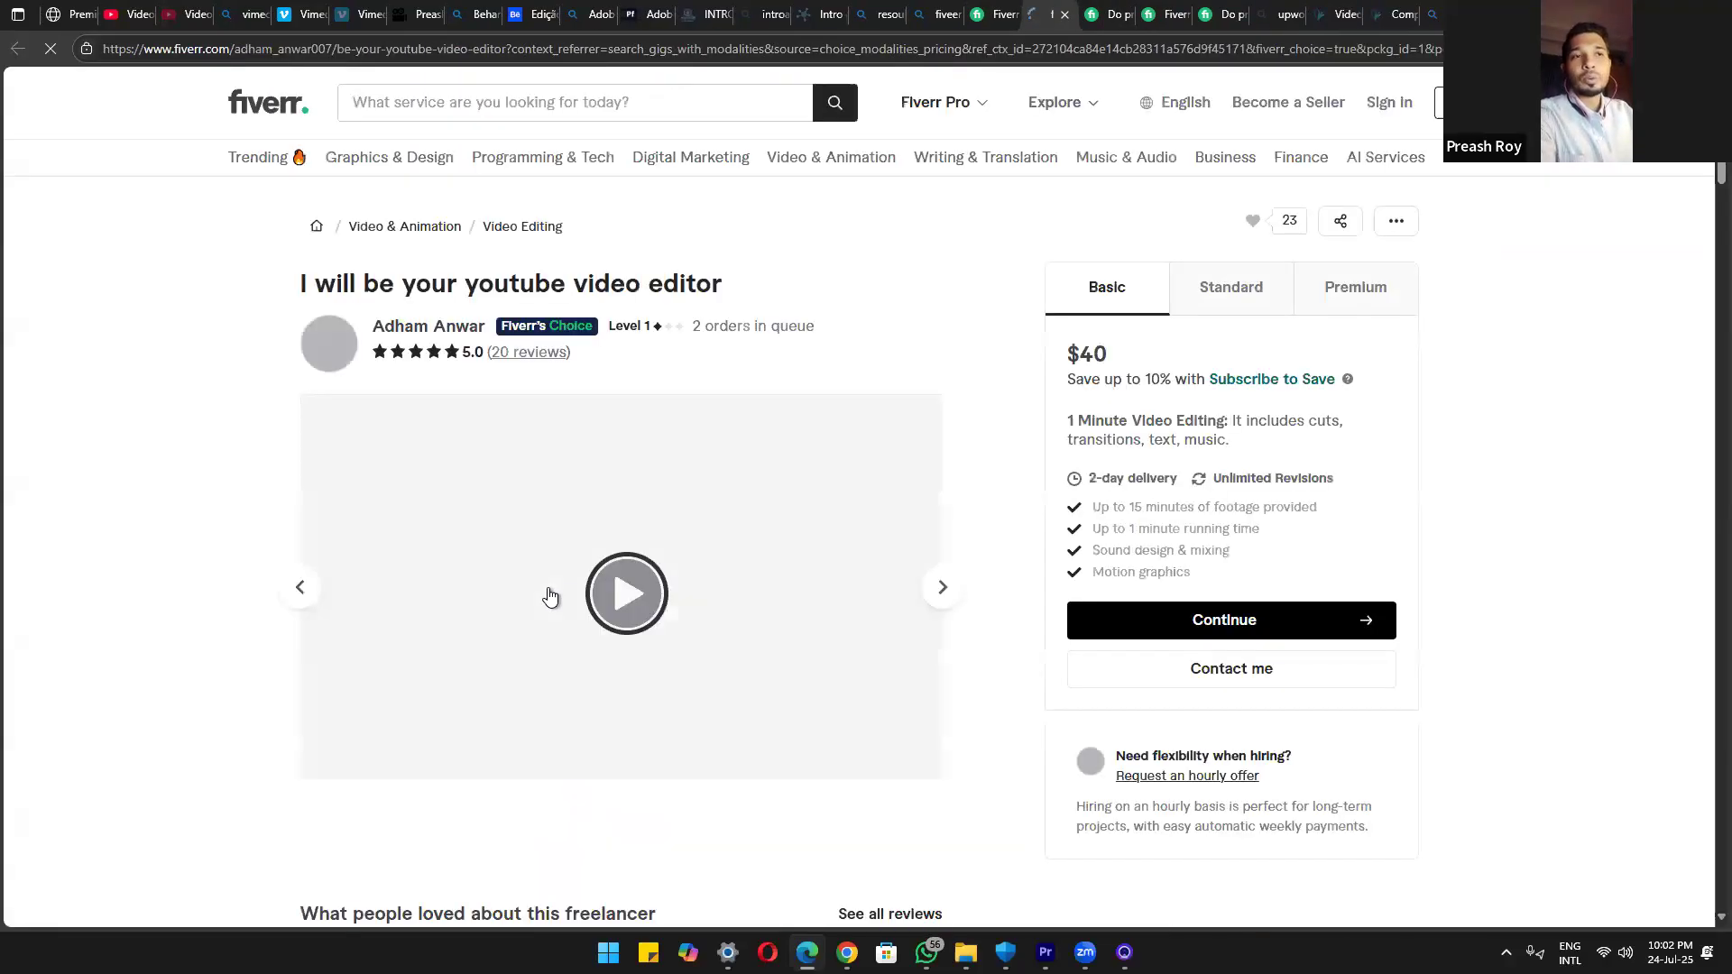
{"action": "scroll", "coordinate": [433, 735], "scroll_direction": "down", "scroll_amount": 4}
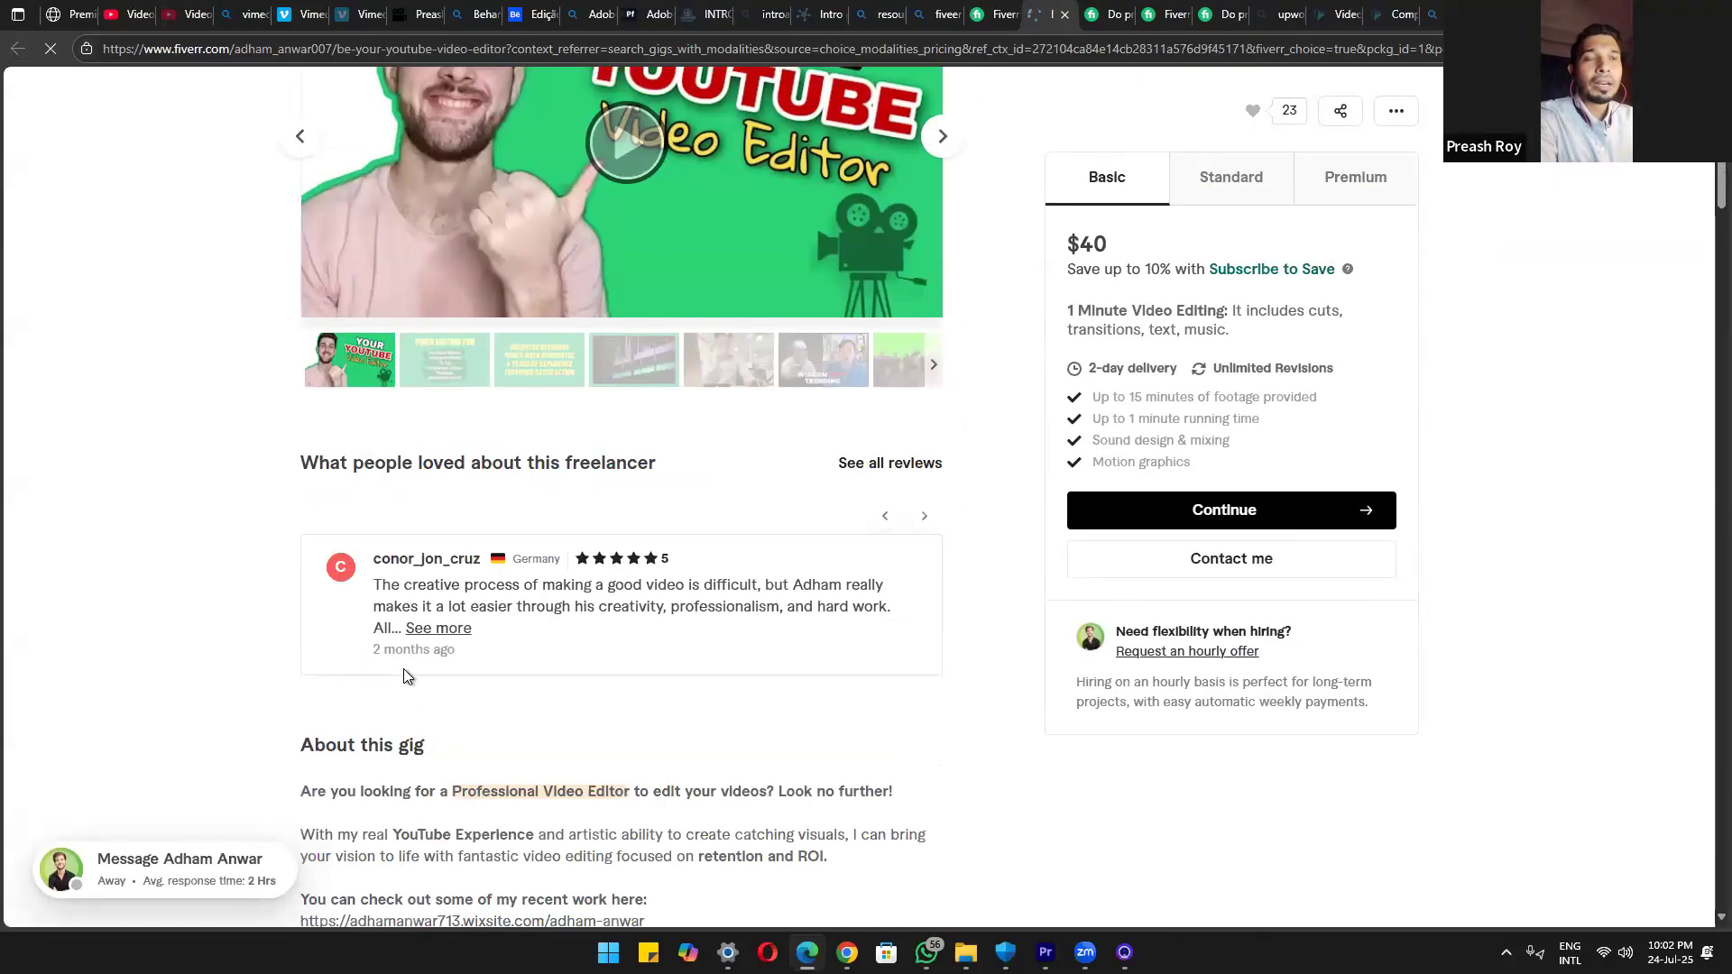
{"action": "scroll", "coordinate": [456, 665], "scroll_direction": "down", "scroll_amount": 6}
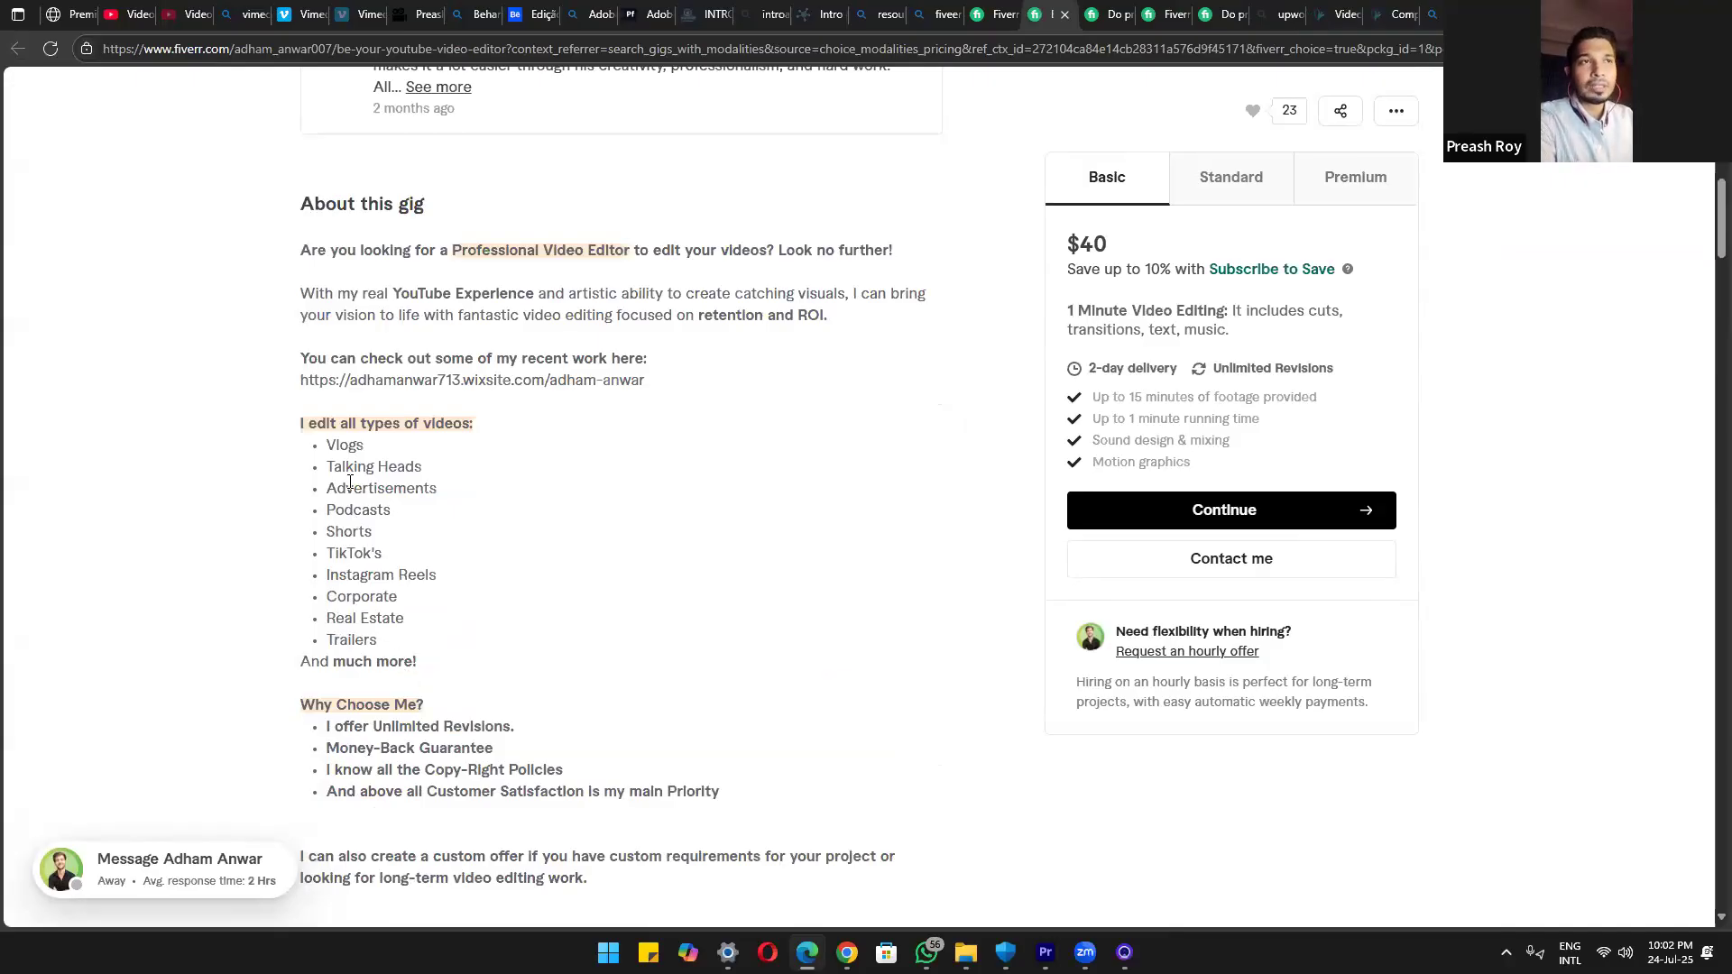
{"action": "left_click_drag", "start_coordinate": [297, 425], "coordinate": [480, 420]}
Review the gig's headline and cover image, and highlight its list of offered video types in the description
{"action": "scroll", "coordinate": [517, 636], "scroll_direction": "up", "scroll_amount": 10}
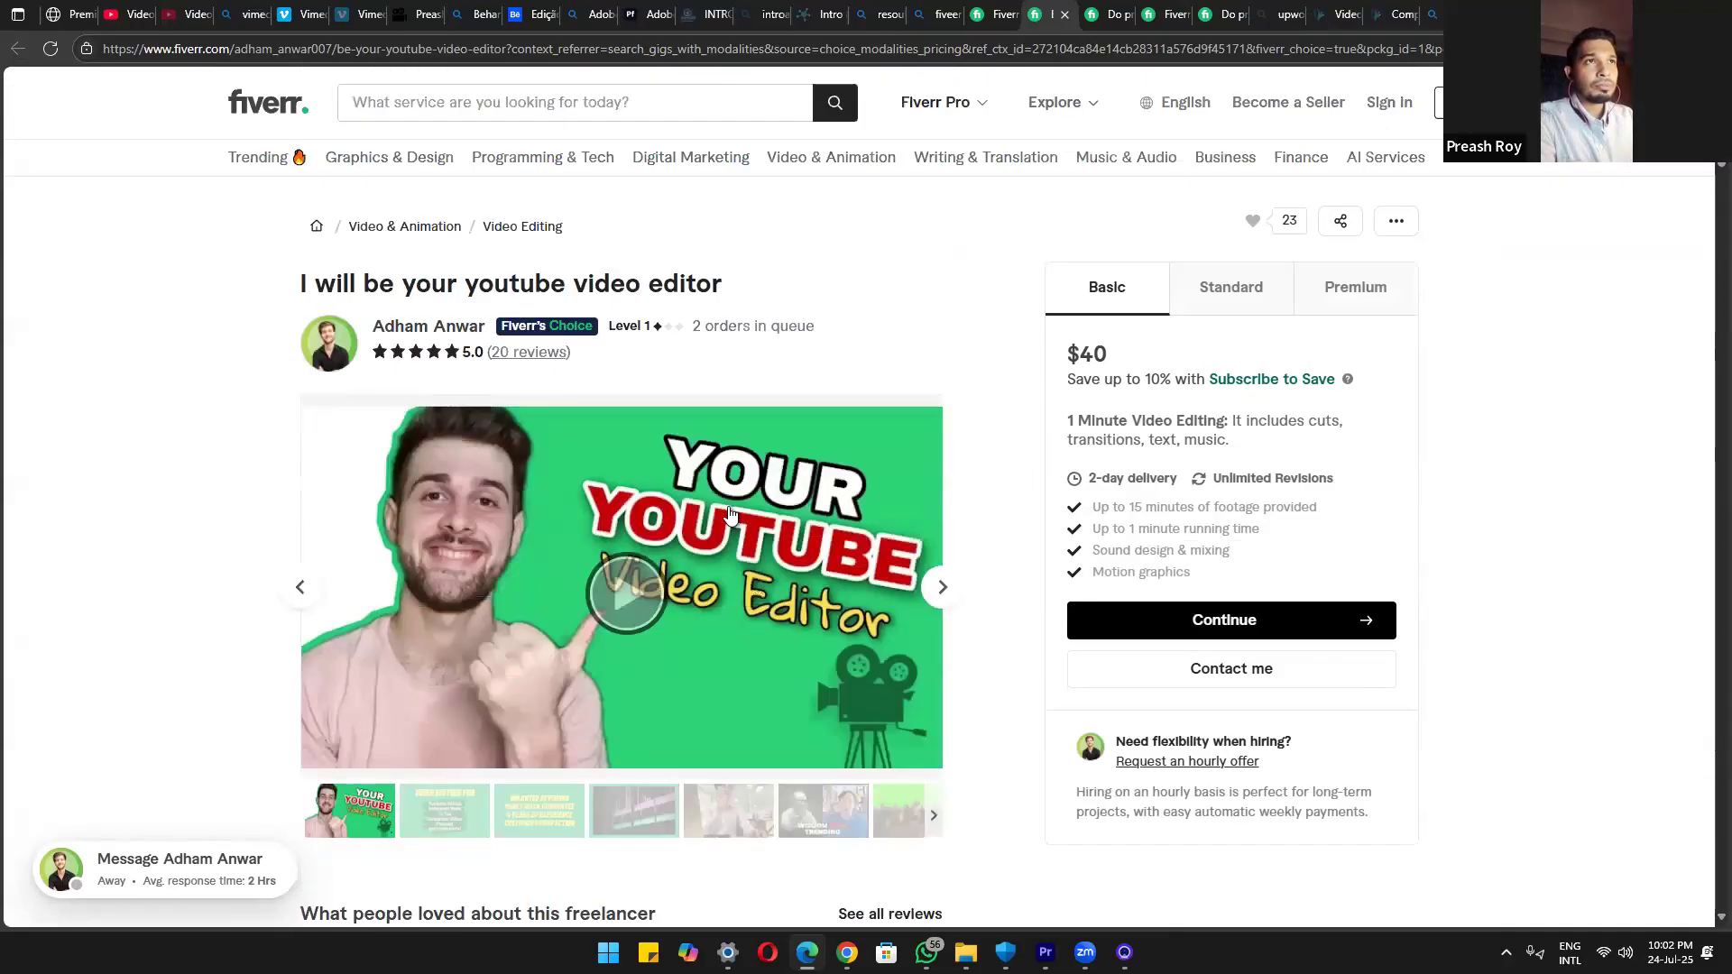
{"action": "scroll", "coordinate": [517, 636], "scroll_direction": "down", "scroll_amount": 8}
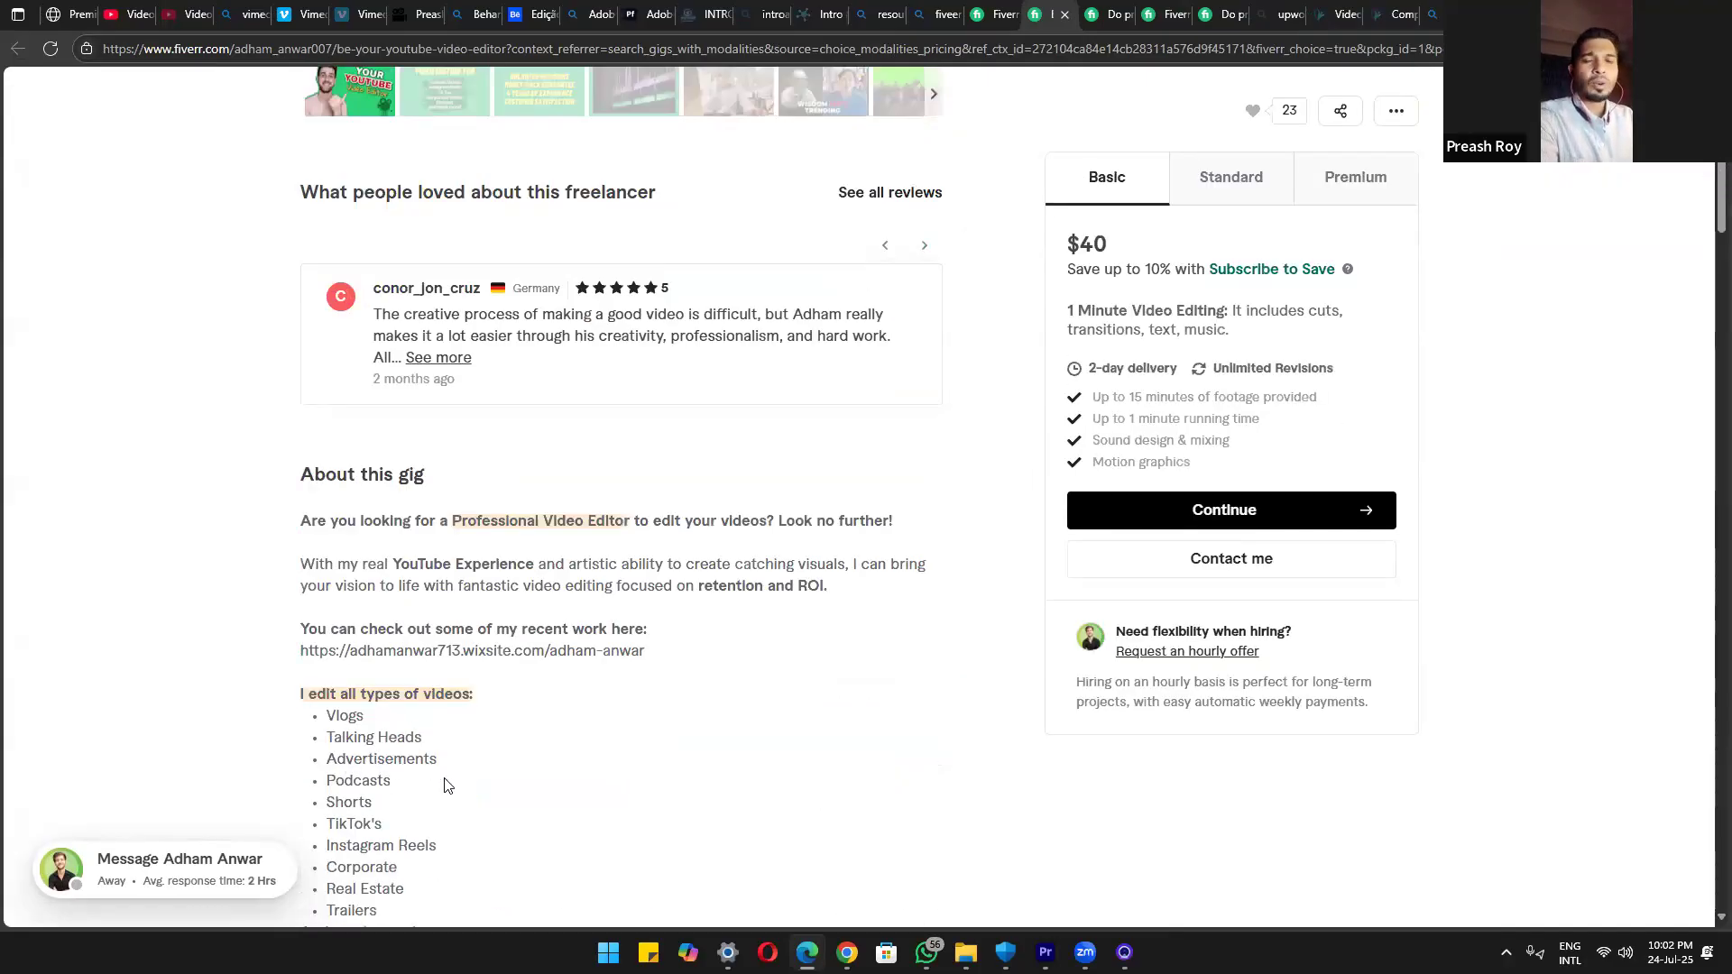
{"action": "scroll", "coordinate": [443, 802], "scroll_direction": "down", "scroll_amount": 1}
{"action": "scroll", "coordinate": [446, 794], "scroll_direction": "down", "scroll_amount": 1}
{"action": "left_click_drag", "start_coordinate": [465, 753], "coordinate": [290, 525]}
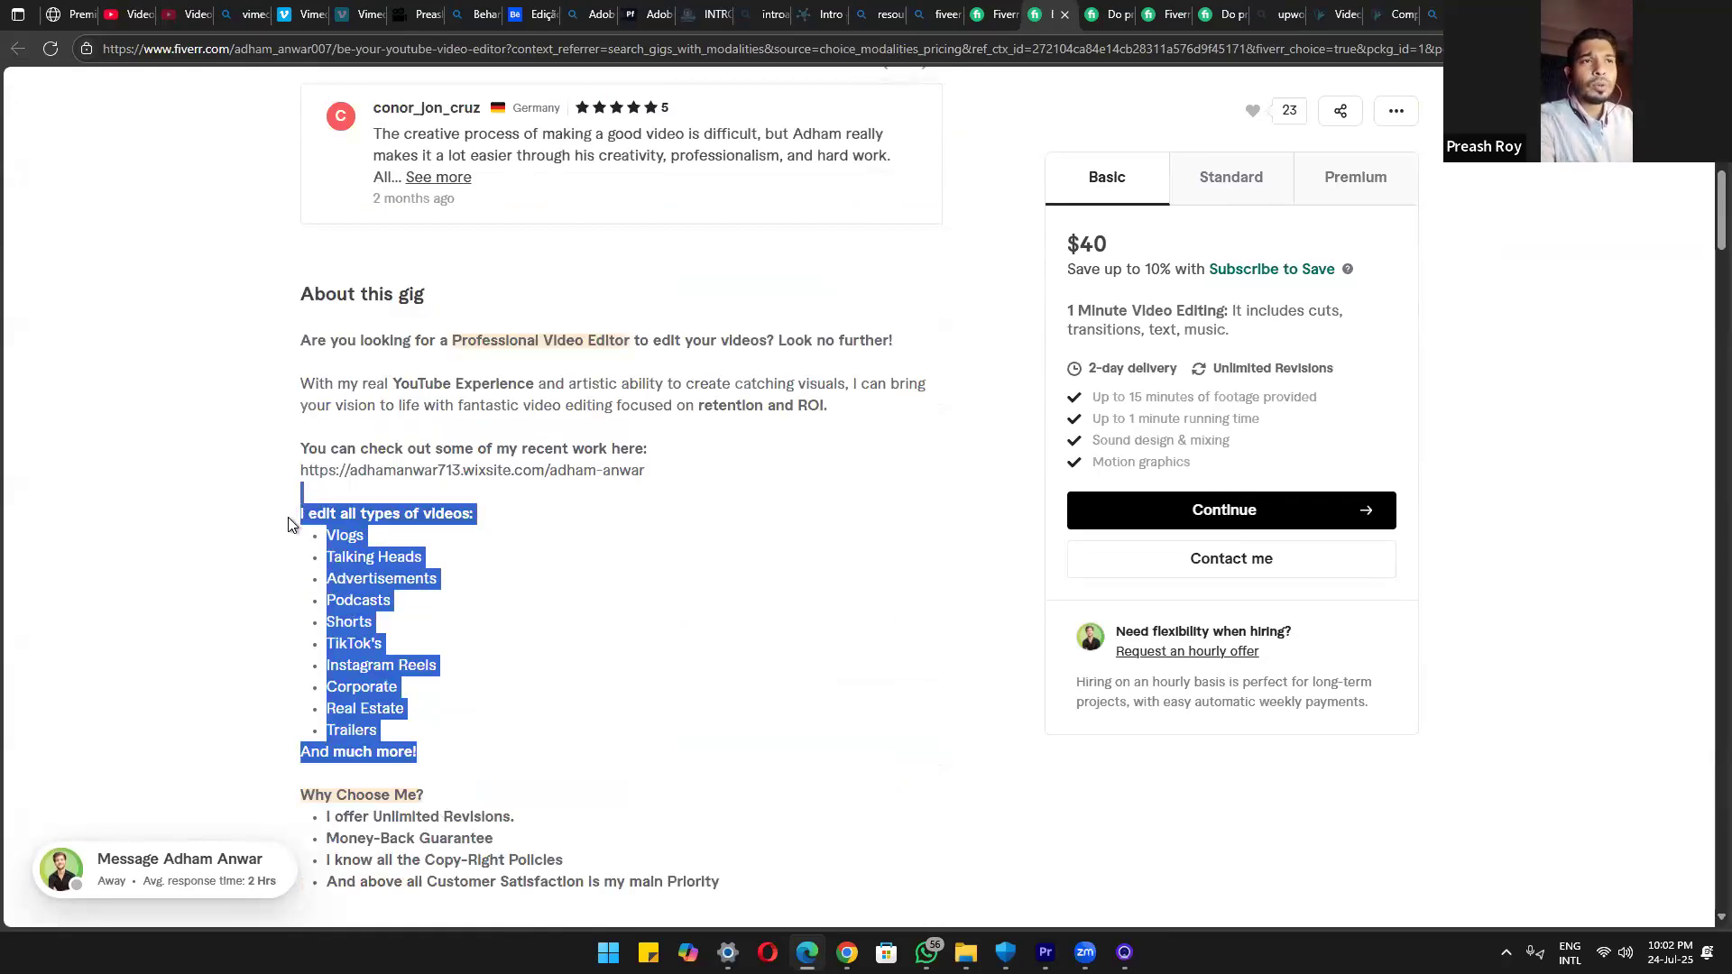
{"action": "scroll", "coordinate": [431, 438], "scroll_direction": "up", "scroll_amount": 6}
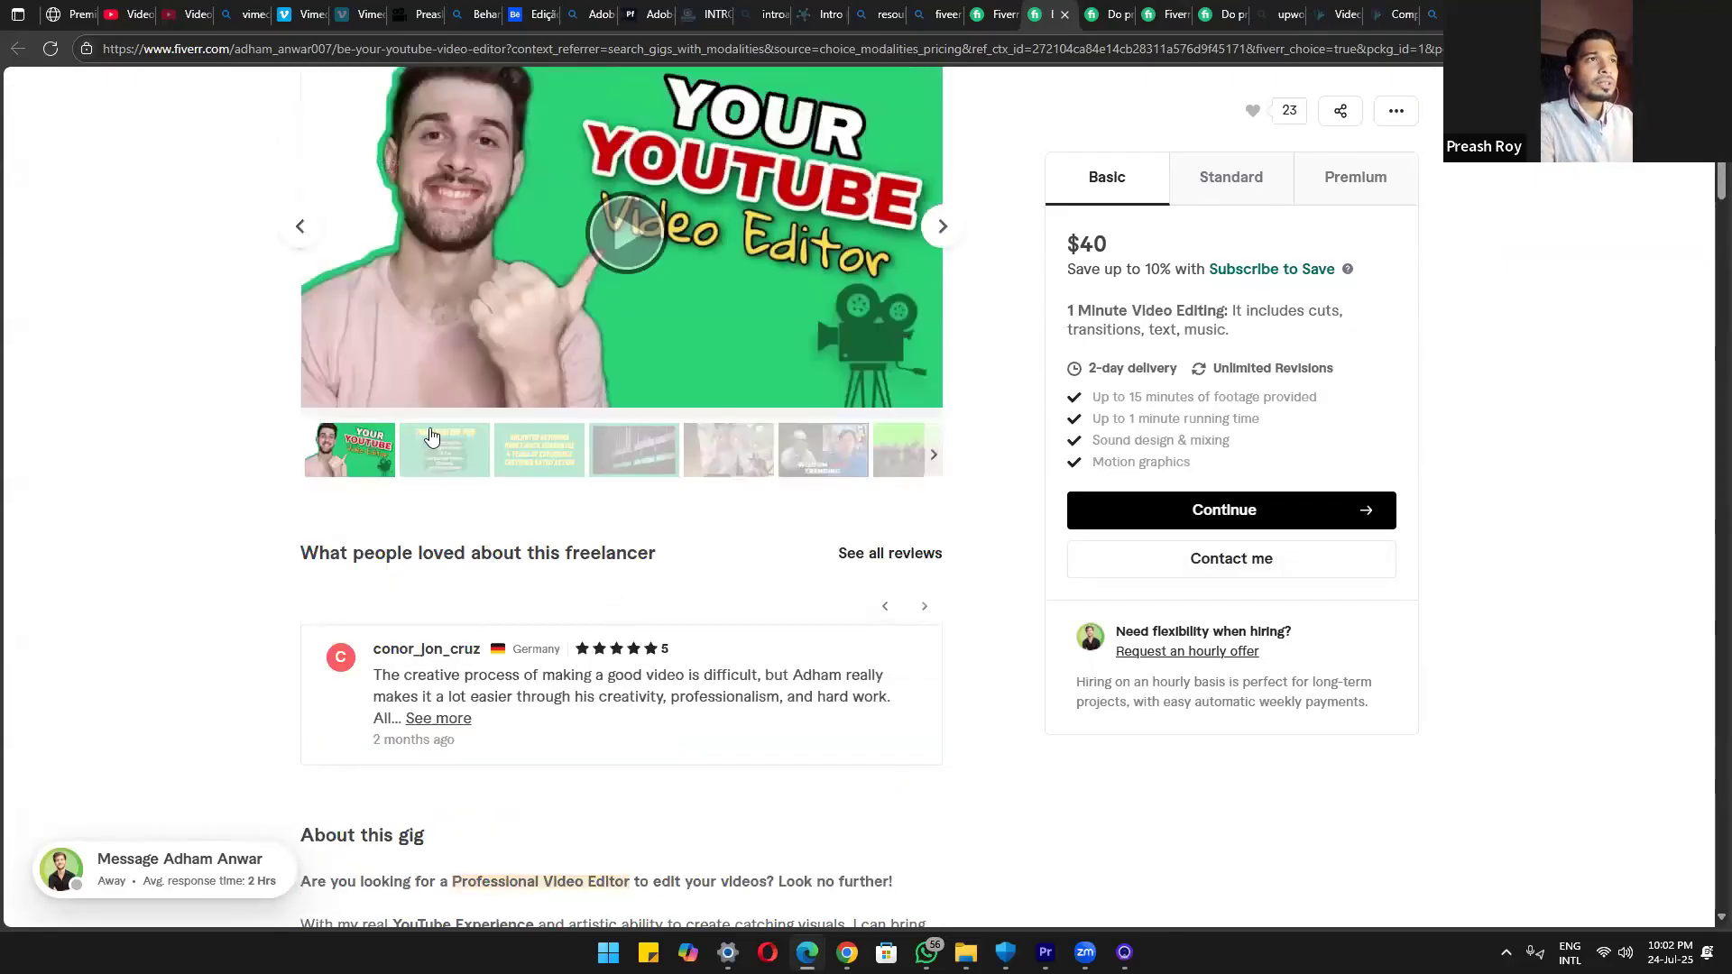
{"action": "scroll", "coordinate": [431, 438], "scroll_direction": "up", "scroll_amount": 4}
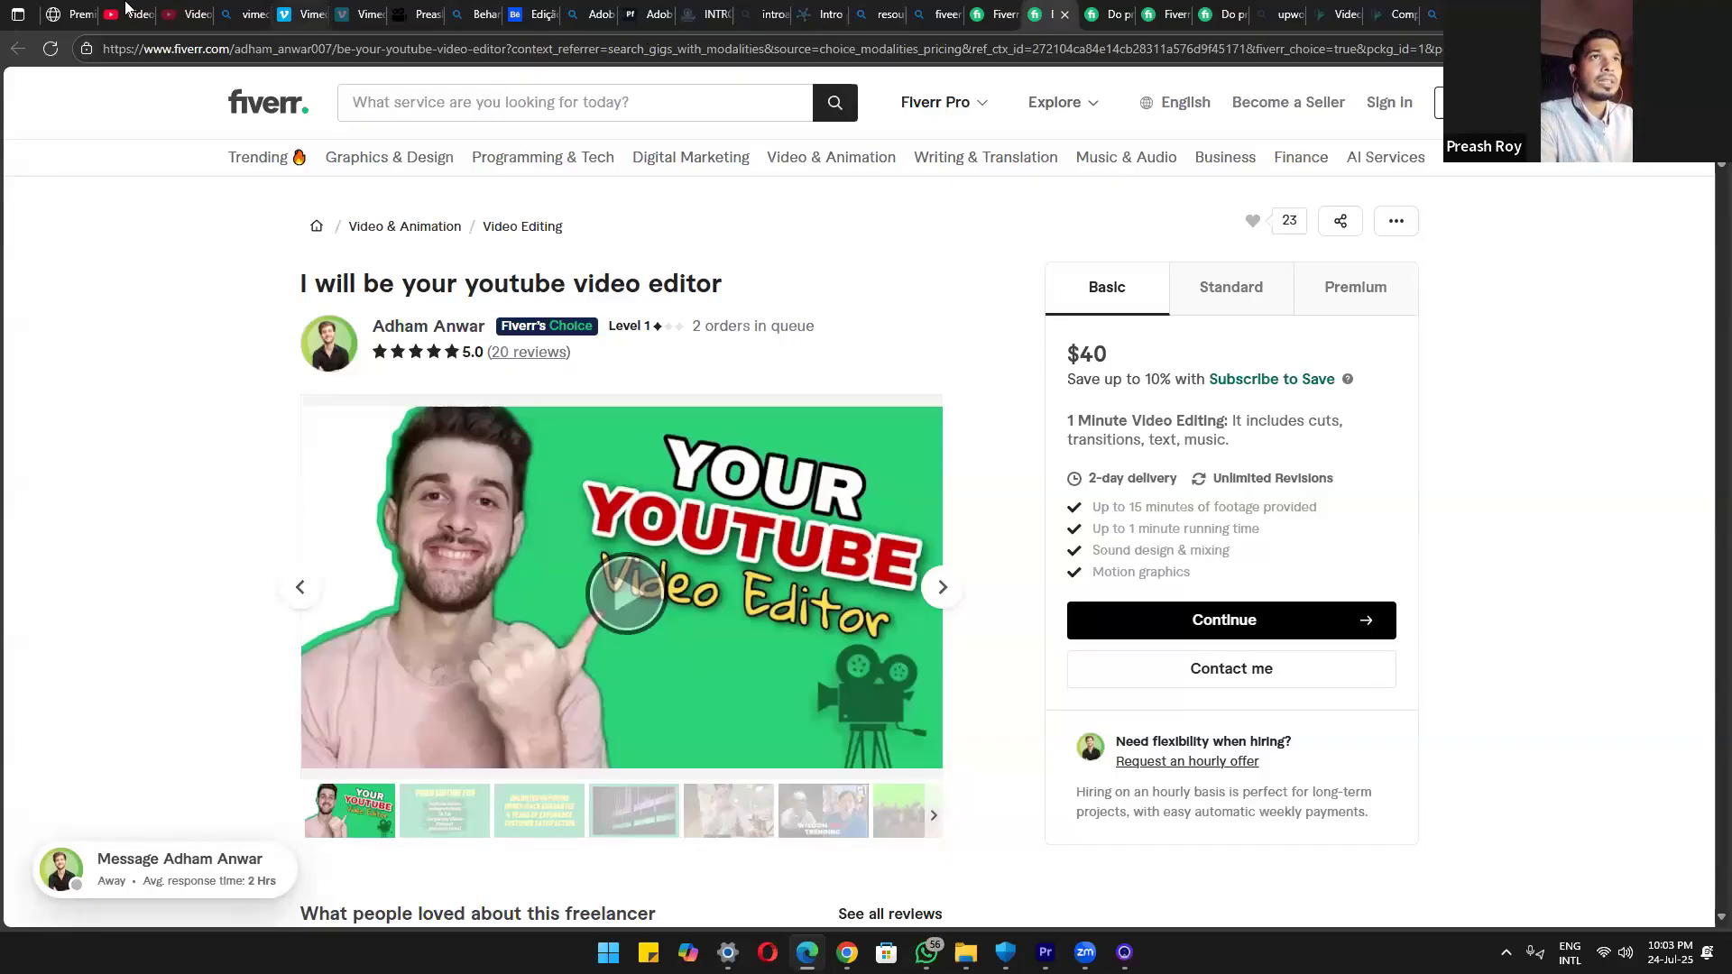
Return to the Webinar.html outline, highlight "Use relevant skill tags & categories." and review the portfolio and pricing topics
{"action": "left_click", "coordinate": [68, 13]}
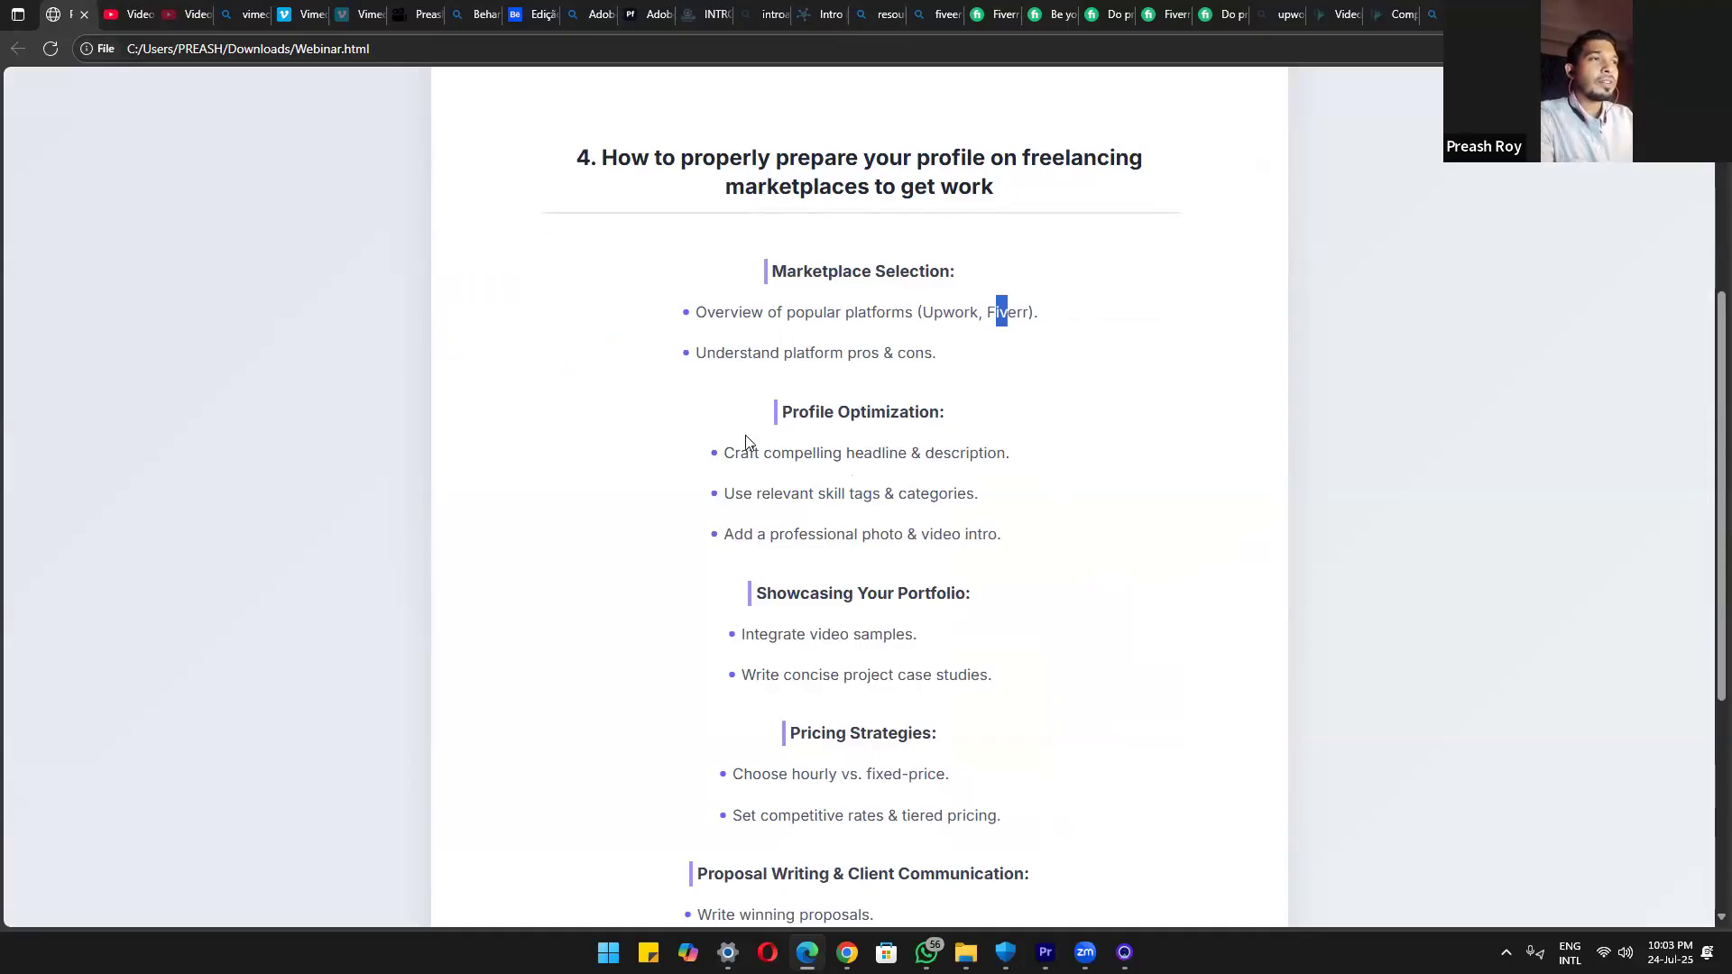
{"action": "left_click_drag", "start_coordinate": [727, 499], "coordinate": [979, 507]}
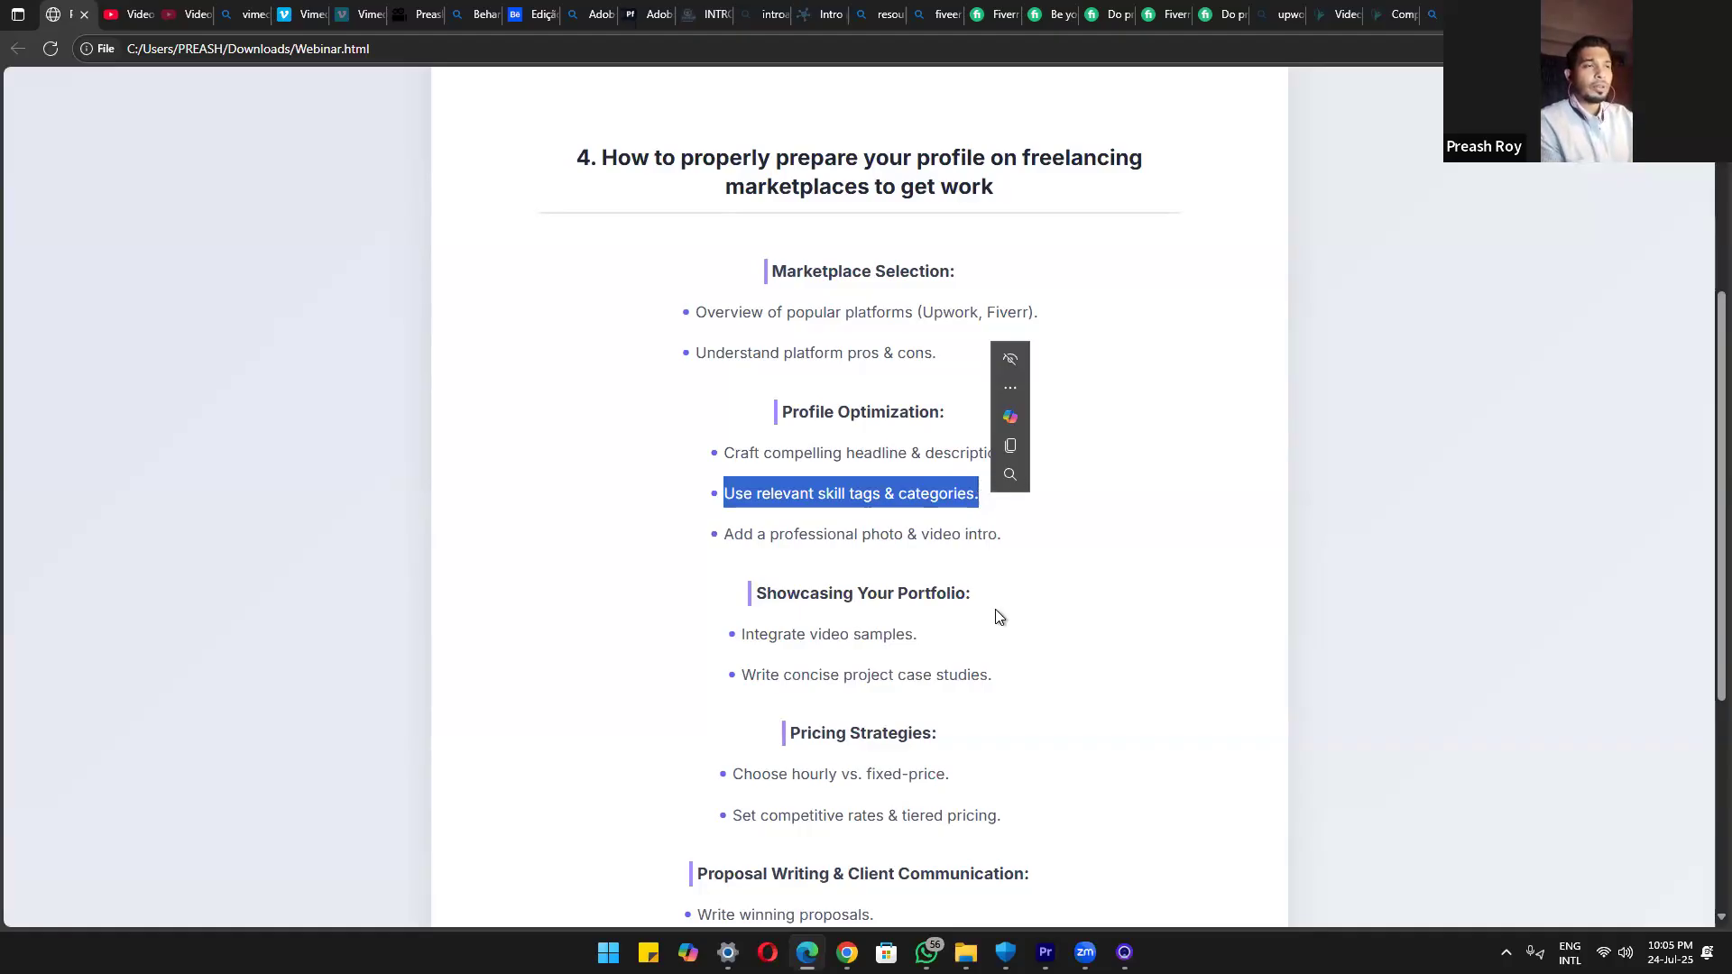
{"action": "scroll", "coordinate": [812, 645], "scroll_direction": "down", "scroll_amount": 1}
{"action": "double_click", "coordinate": [935, 638]}
{"action": "left_click", "coordinate": [1037, 670]}
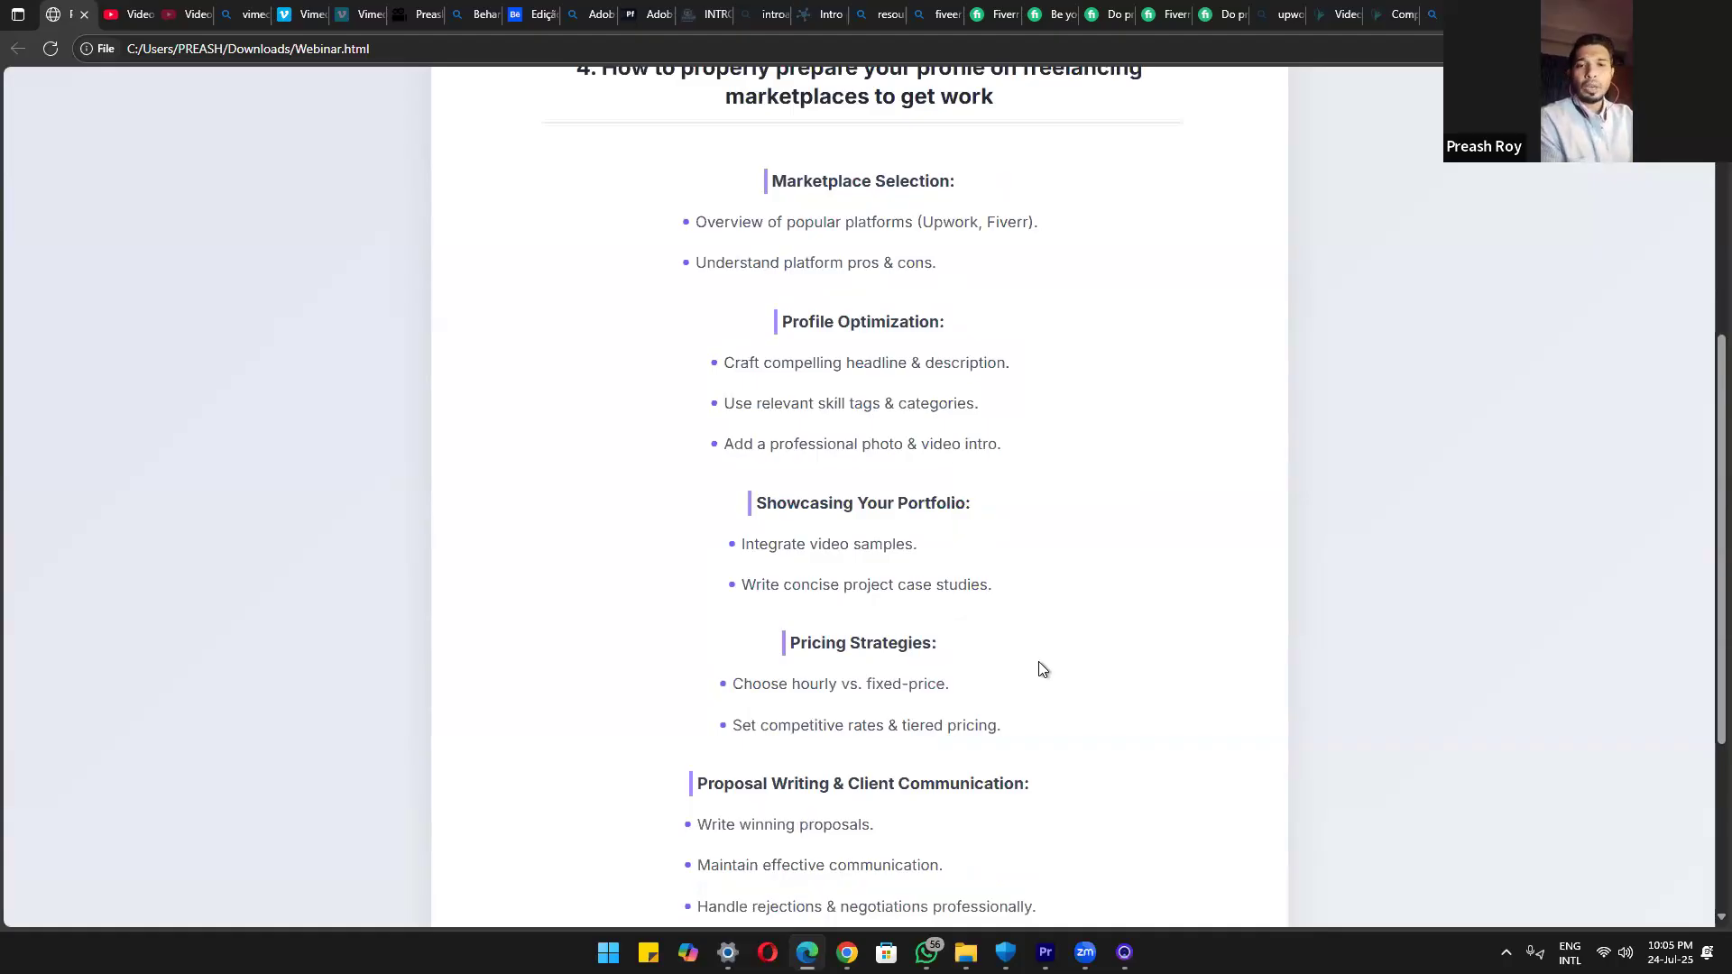